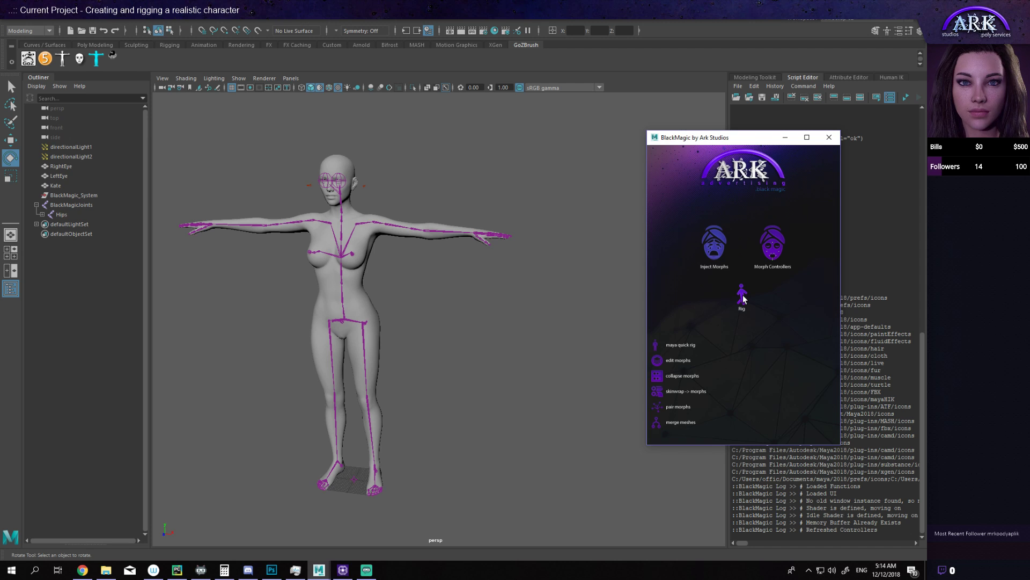
Step: Save the scene and open the Skin section of BlackMagic's Rig tools
left_click(547, 296)
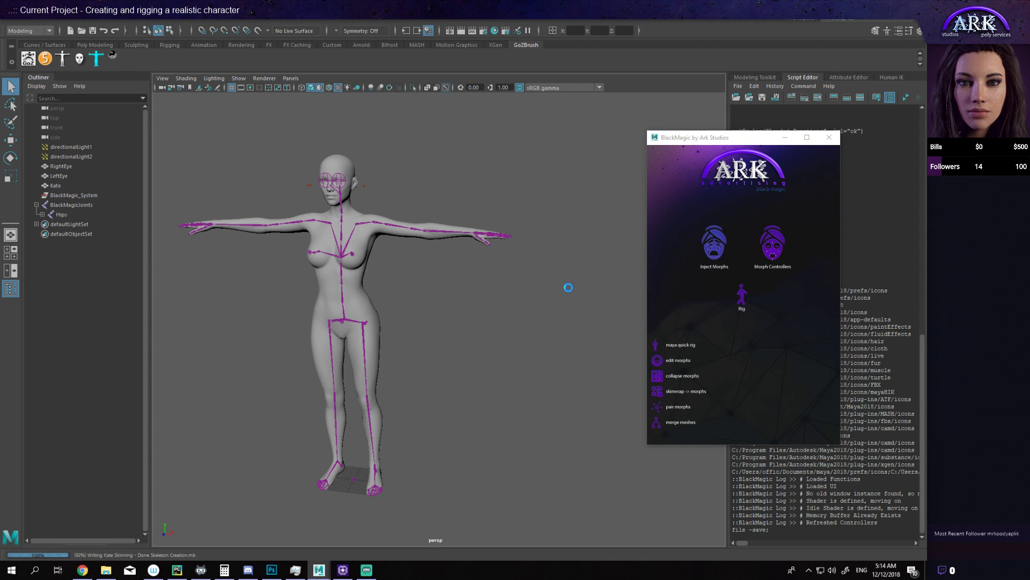
left_click(741, 295)
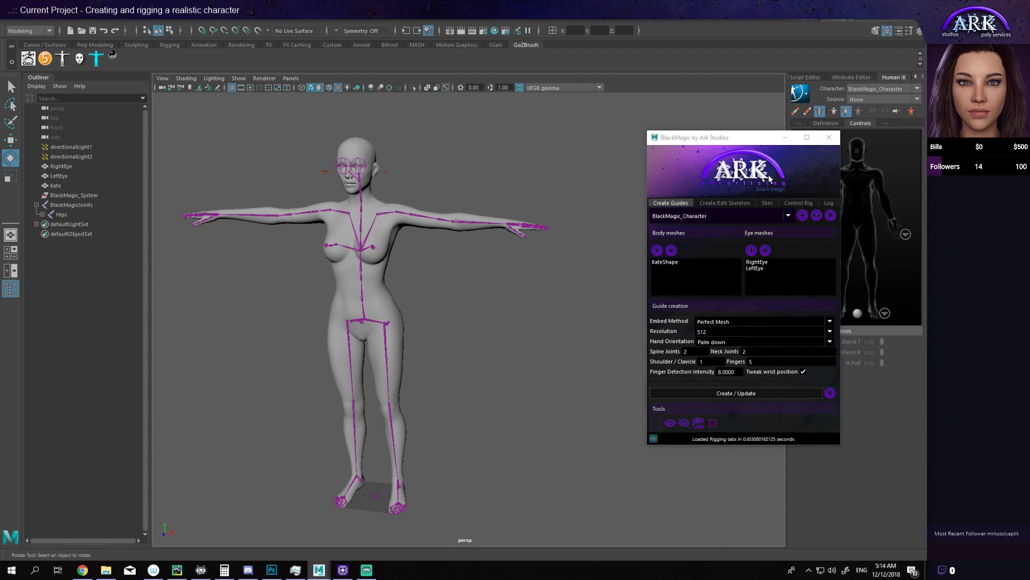
left_click(767, 203)
middle_click_drag(617, 279, 617, 292, "alt")
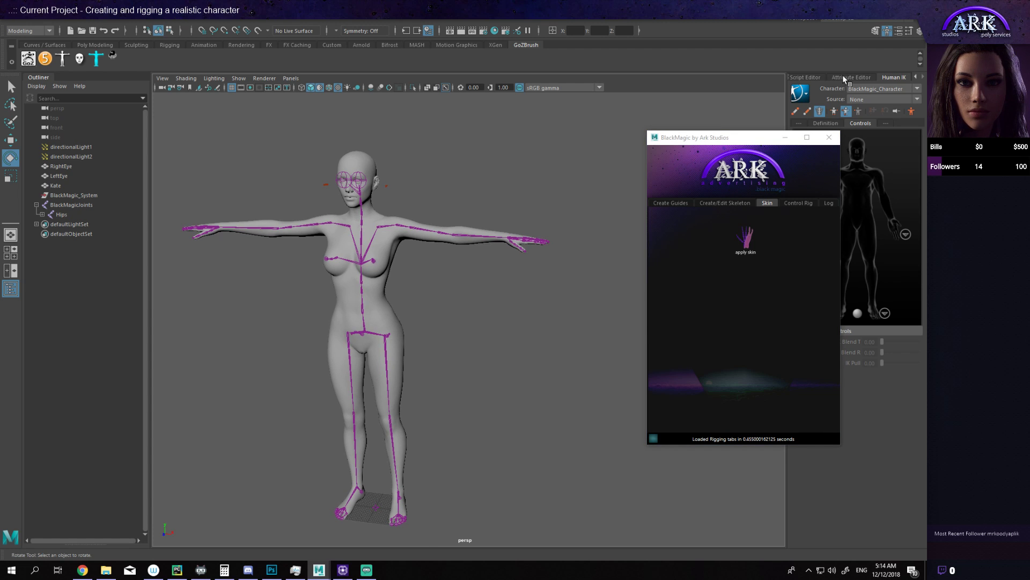
Step: Show the Script Editor beside the BlackMagic window and clear its history
left_click(805, 78)
left_click_drag(772, 140, 648, 227)
middle_click_drag(394, 275, 382, 266, "alt")
left_click_drag(585, 228, 587, 235)
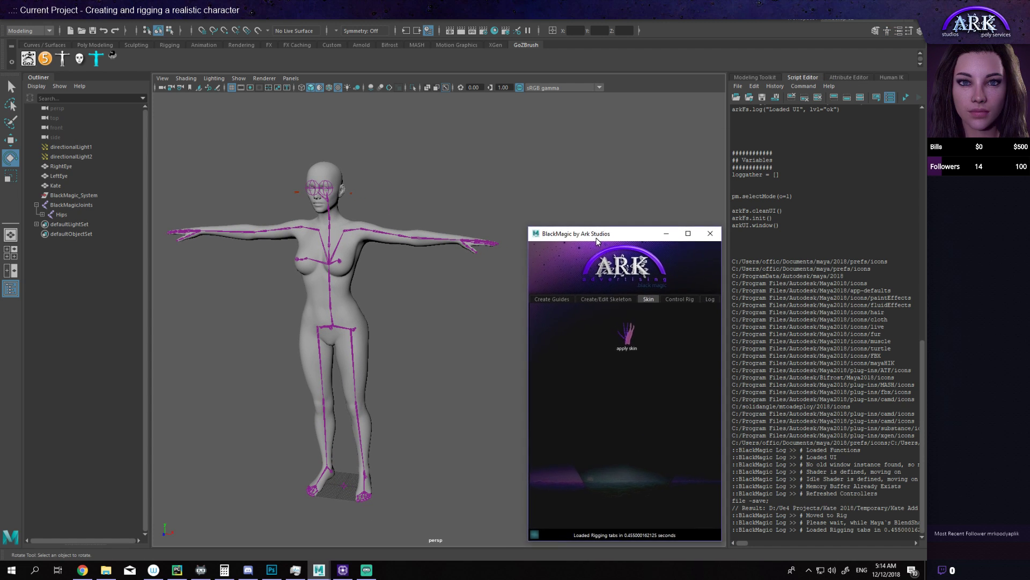
left_click(792, 97)
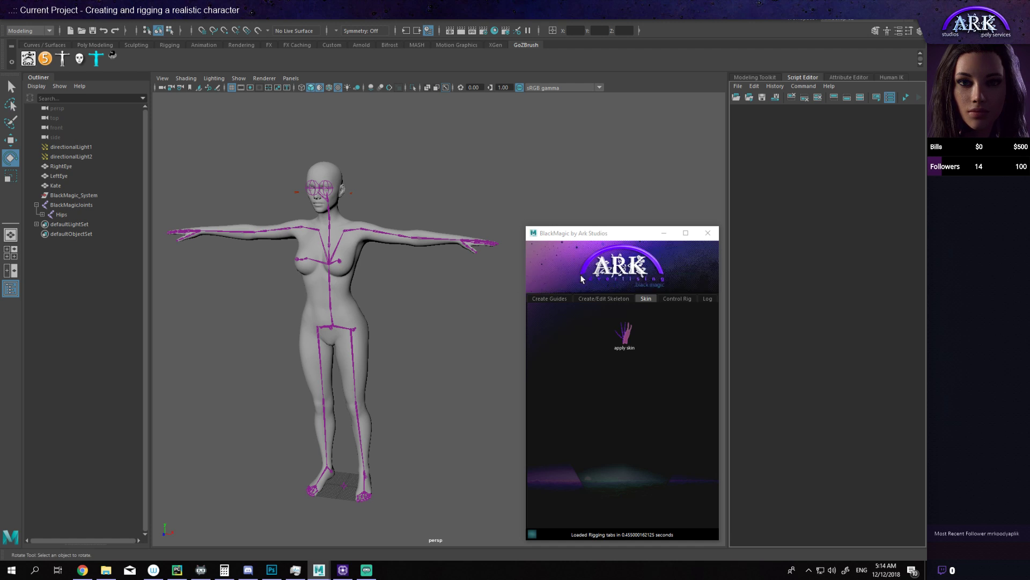
Step: Apply the BlackMagic skin to bind the character mesh to its joints
left_click_drag(606, 238, 604, 179)
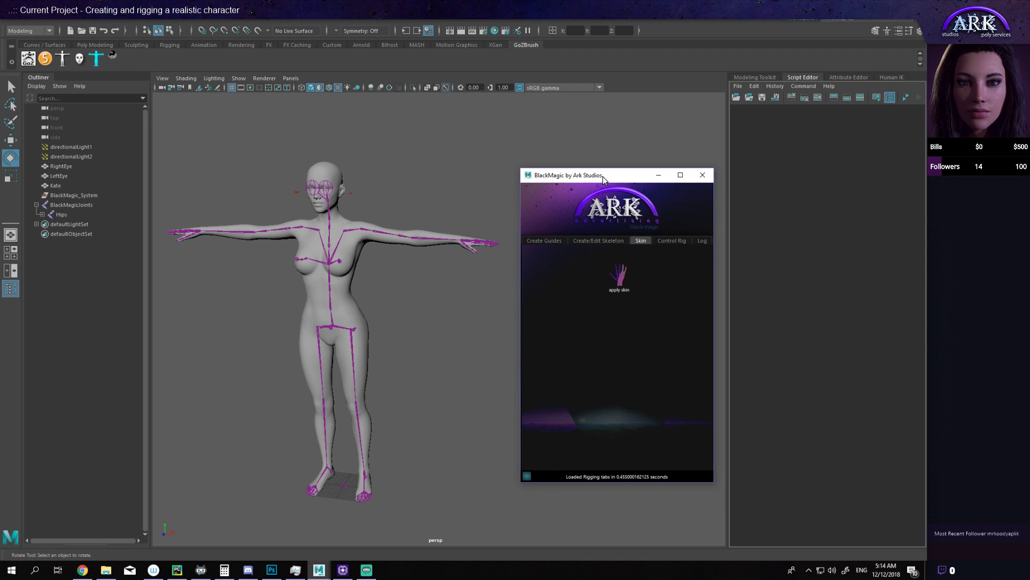
left_click(621, 274)
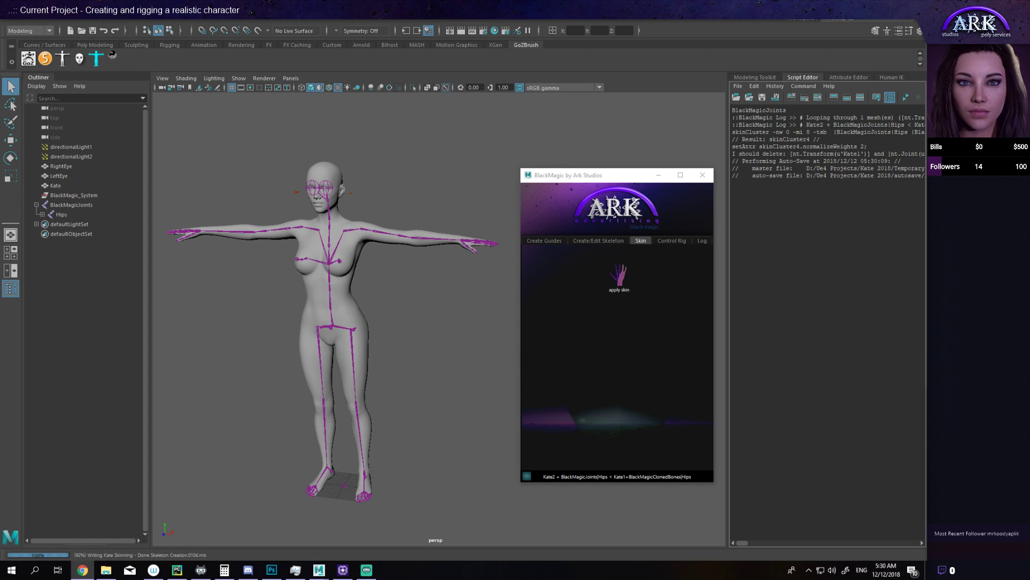
Step: Test the shoulder skinning by rotating the LeftArm joint, and undo the rotation
scroll(368, 253, "up", 2)
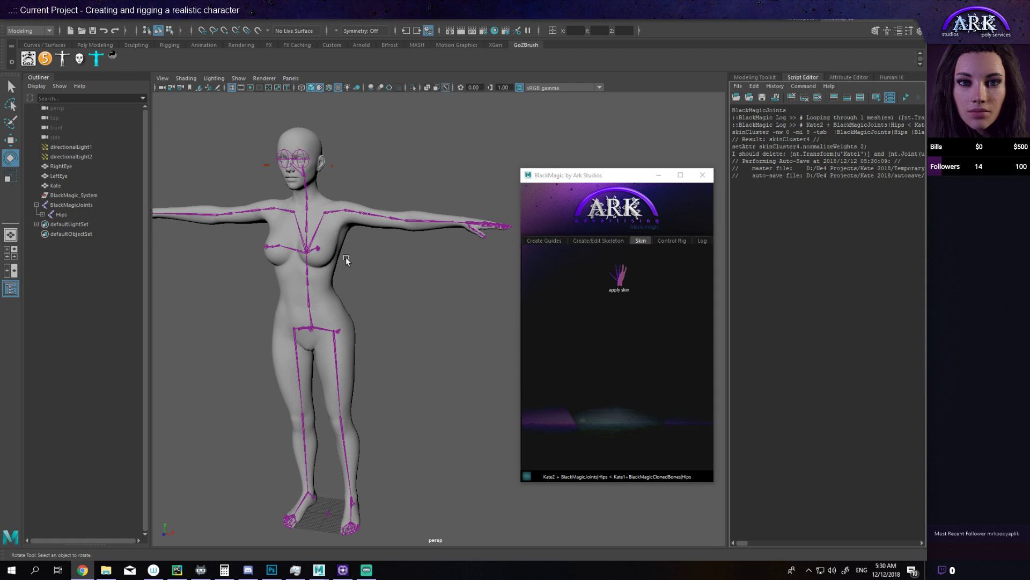
scroll(365, 250, "up", 3)
left_click(348, 220)
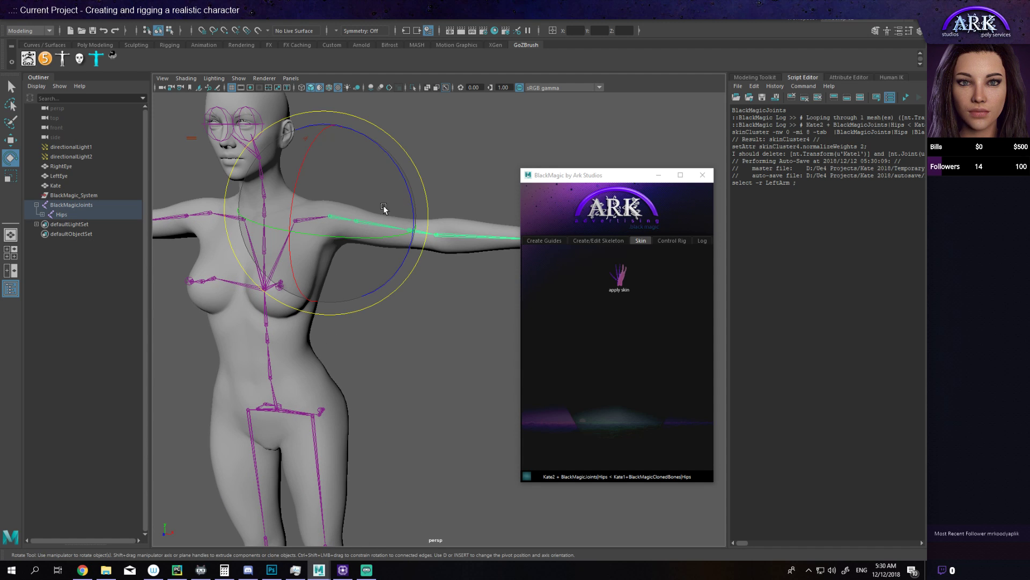
left_click_drag(384, 208, 294, 183)
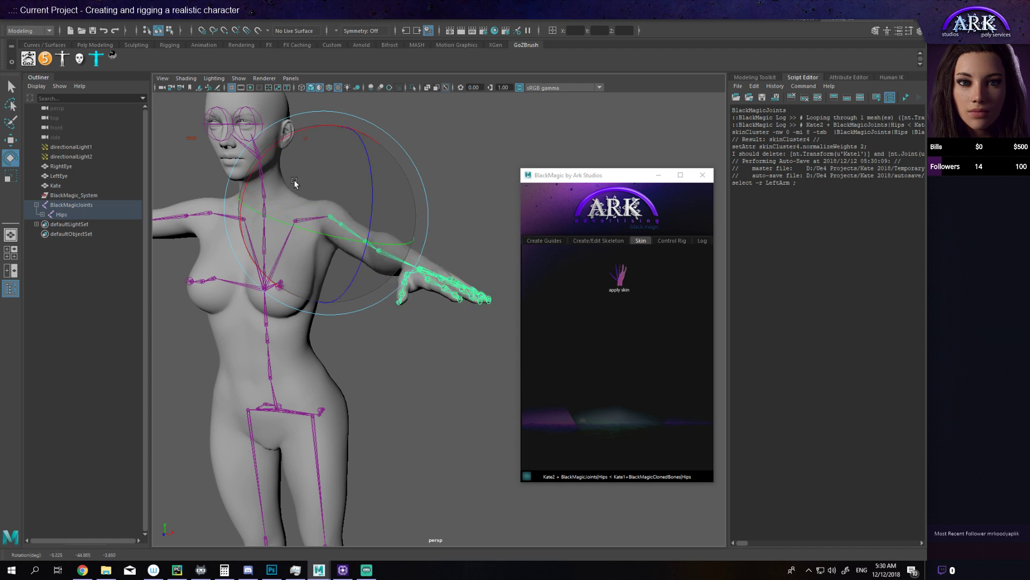
key("ctrl+z")
scroll(402, 285, "up", 2)
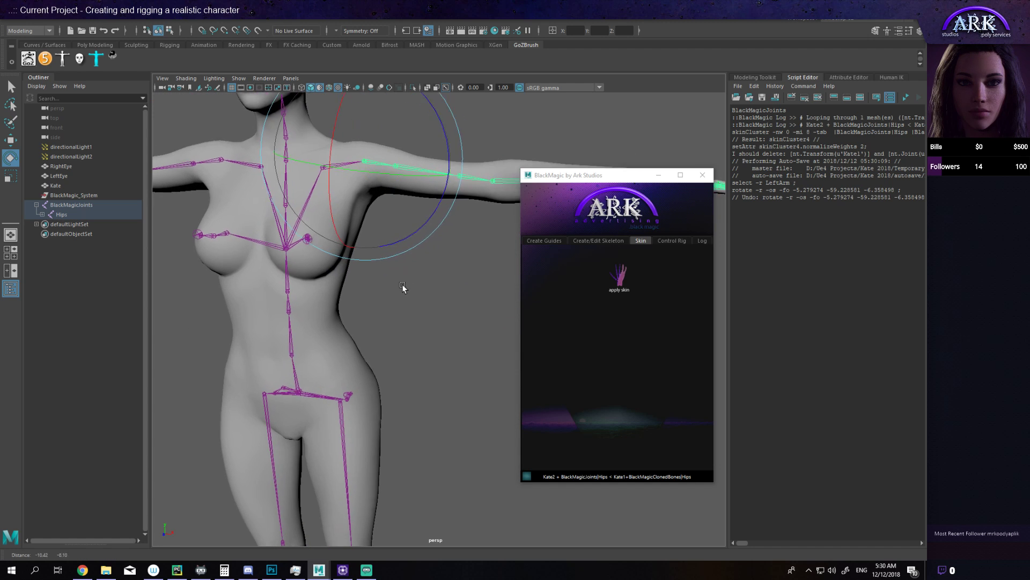
Step: Test the rear skinning by moving the LeftButtCheek02 joint, and undo the move
scroll(403, 285, "down", 5)
left_click_drag(414, 298, 400, 366, "alt")
middle_click_drag(400, 367, 392, 338, "alt")
scroll(271, 290, "up", 3)
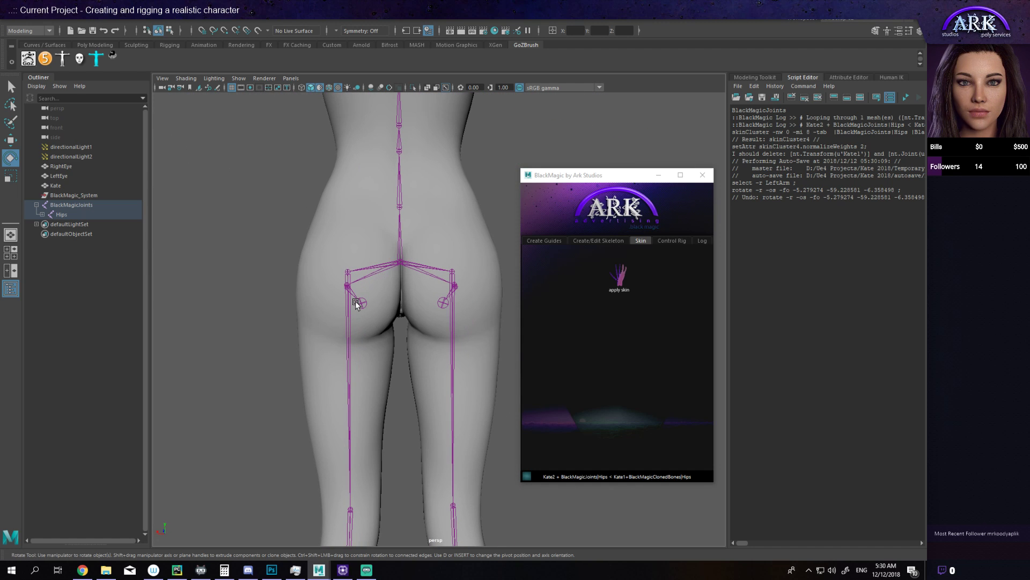
left_click(356, 303)
left_click_drag(356, 301, 454, 359, "alt")
key("w")
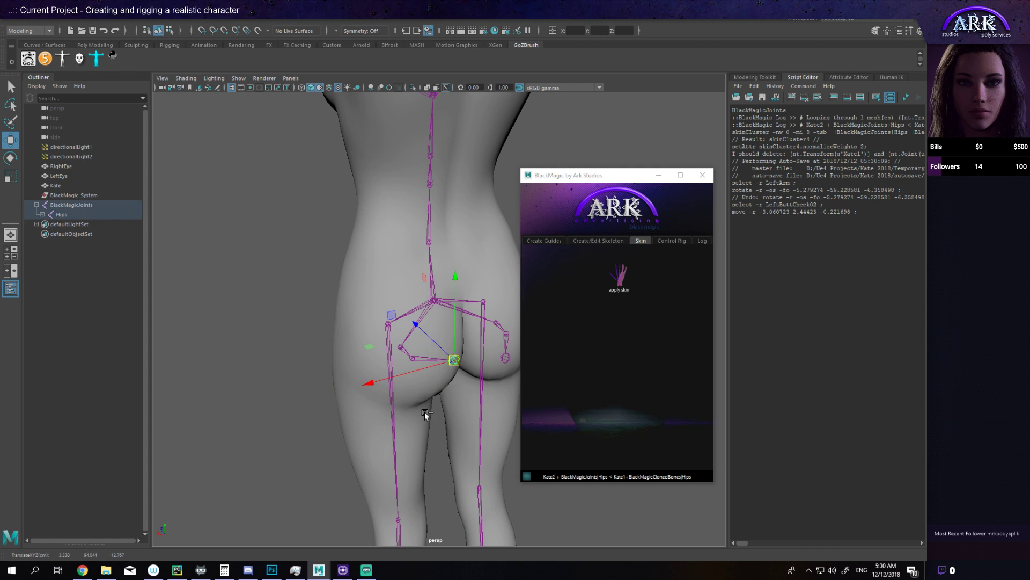
key("ctrl+z")
Step: Test the deformation around the LeftButtCheek01 joint by moving it, and undo the move
left_click_drag(417, 413, 434, 405, "alt")
left_click(477, 350)
left_click_drag(476, 352, 359, 320, "alt")
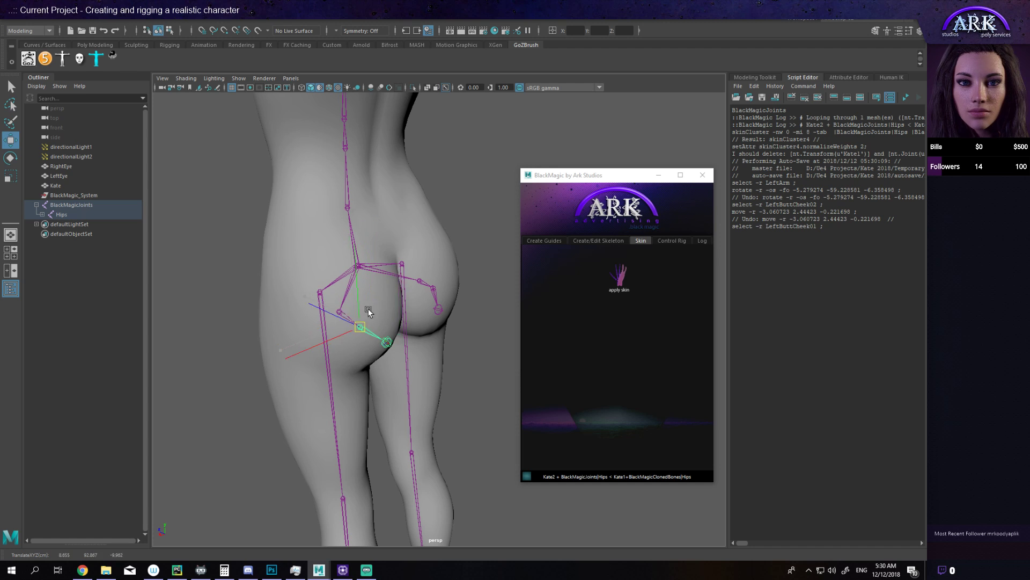
mouse_move(369, 311)
middle_mouse_down()
mouse_move(361, 336)
mouse_move(357, 306)
mouse_move(375, 308)
mouse_move(374, 276)
mouse_move(299, 299)
mouse_move(365, 326)
middle_mouse_up()
key("ctrl+z")
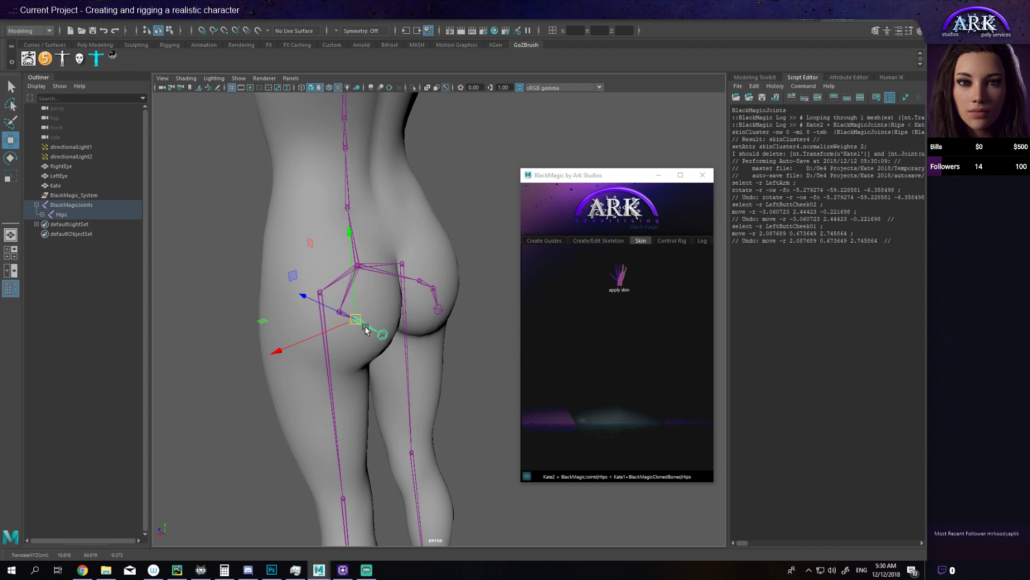
Step: Test the chest skinning by moving the Breast_L joint, and undo the move
left_click_drag(365, 327, 443, 332, "alt")
left_click(457, 336)
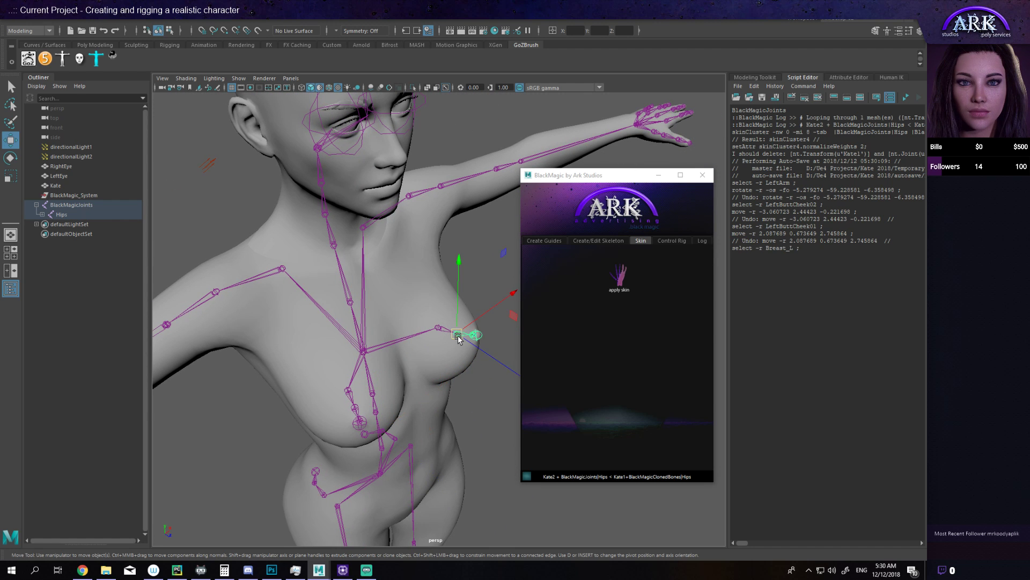
middle_click_drag(430, 341, 418, 324)
key("ctrl+z")
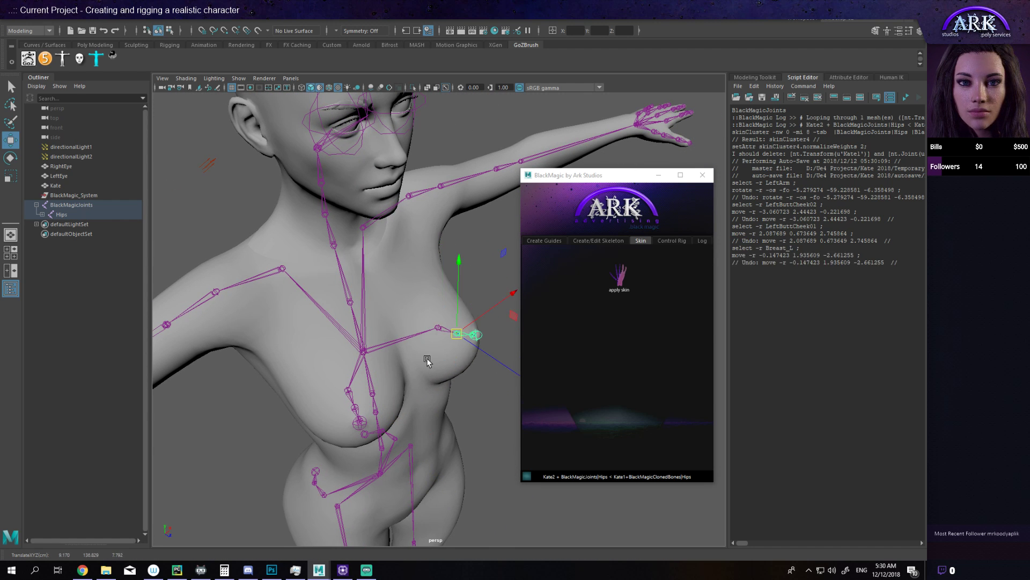
Step: Open BlackMagic's Control Rig section and bring the full character into view from the front
scroll(428, 360, "down", 5)
left_click_drag(428, 361, 380, 331, "alt")
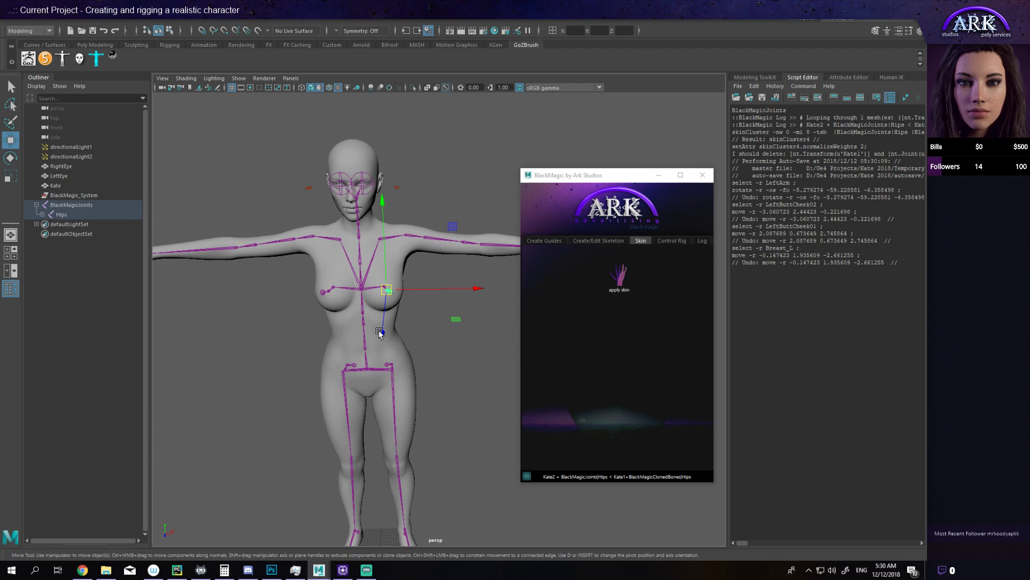
left_click(671, 241)
middle_click_drag(387, 392, 416, 358, "alt")
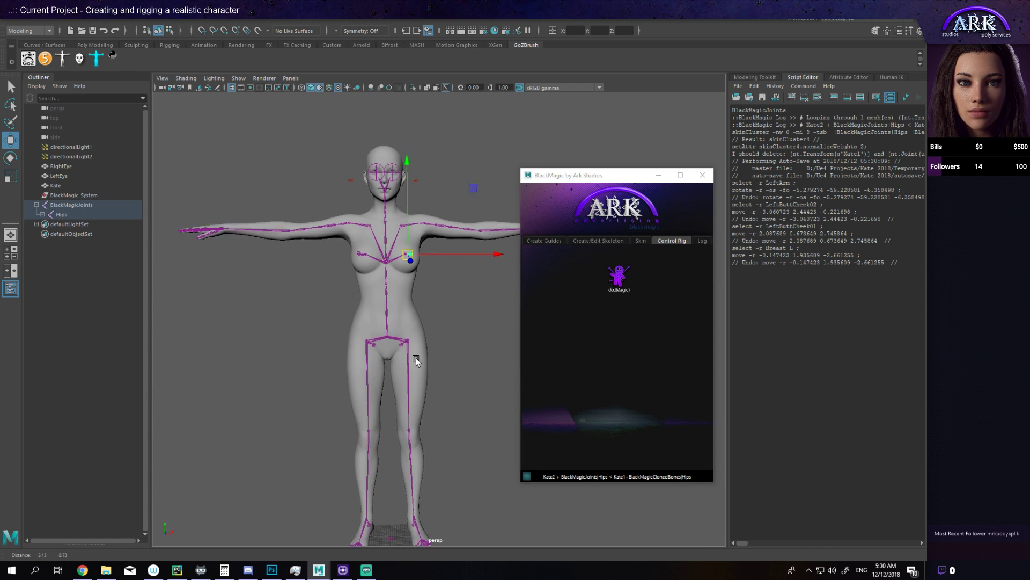
left_click_drag(417, 357, 454, 366, "alt")
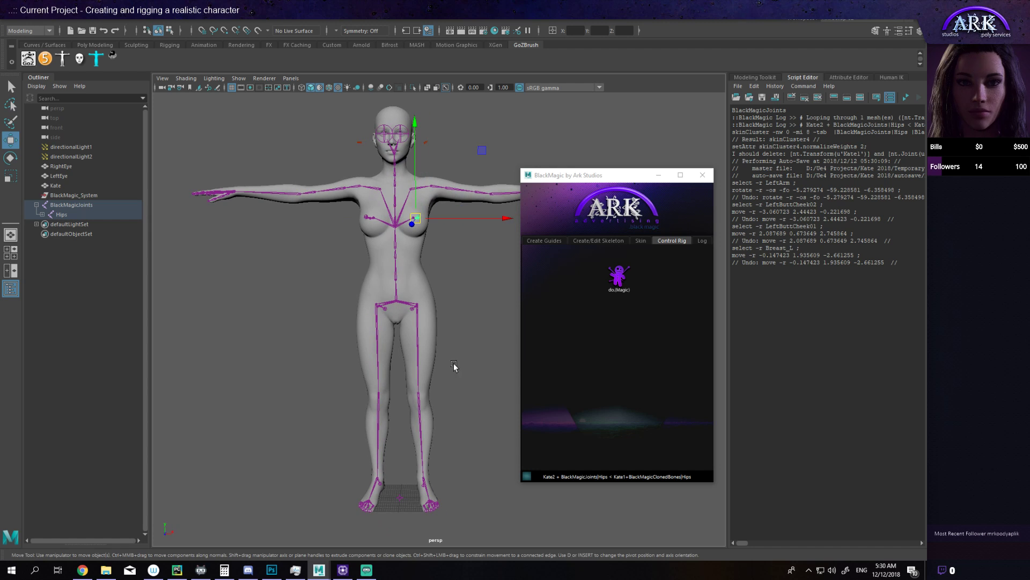
Step: Test the neck skinning by rotating the Neck1 joint, and undo the rotations
scroll(410, 185, "up", 5)
middle_click_drag(410, 185, 430, 475, "alt")
scroll(405, 370, "up", 5)
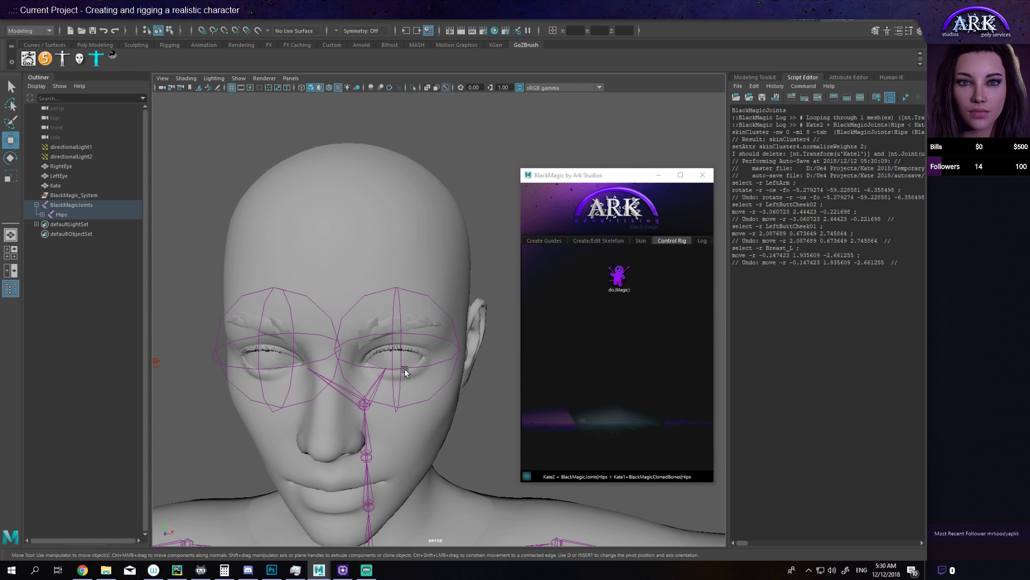
left_click(366, 450)
key("e")
middle_click_drag(408, 491, 408, 375, "alt")
left_click_drag(408, 376, 391, 426, "alt")
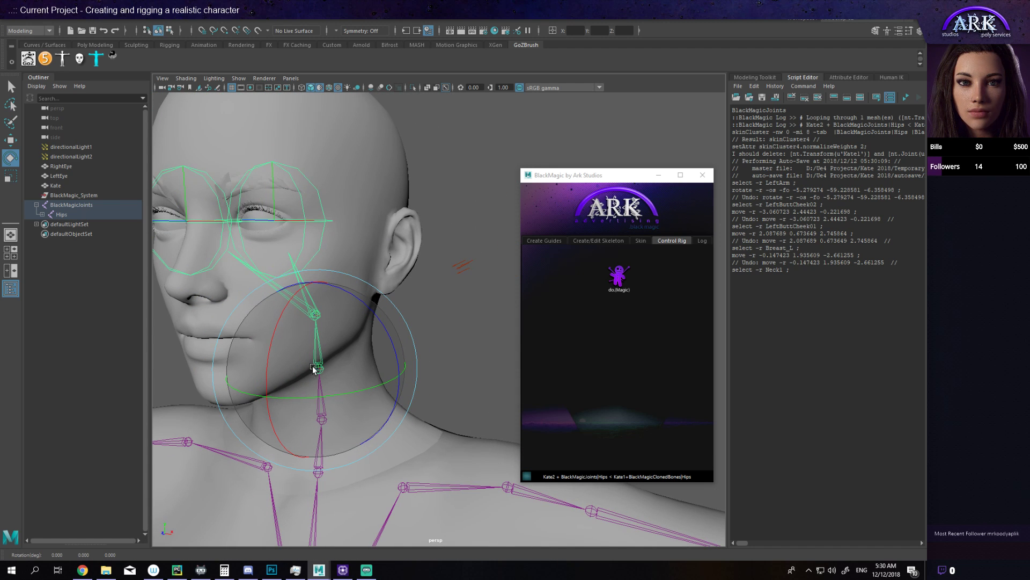
left_click_drag(336, 392, 326, 365)
left_click_drag(311, 319, 373, 230)
key("ctrl+z")
Step: Test the head skinning by rotating the Head joint, and undo the rotation
left_click(478, 322)
left_click(315, 316)
key("ctrl+z")
key("ctrl+z")
Step: Test the eyes by rotating the Joint_LeftEye and Joint_RightEye joints, and undo both rotations
left_click(382, 268)
left_click(266, 269)
left_click_drag(265, 268, 307, 238)
left_click_drag(342, 382, 308, 377, "alt")
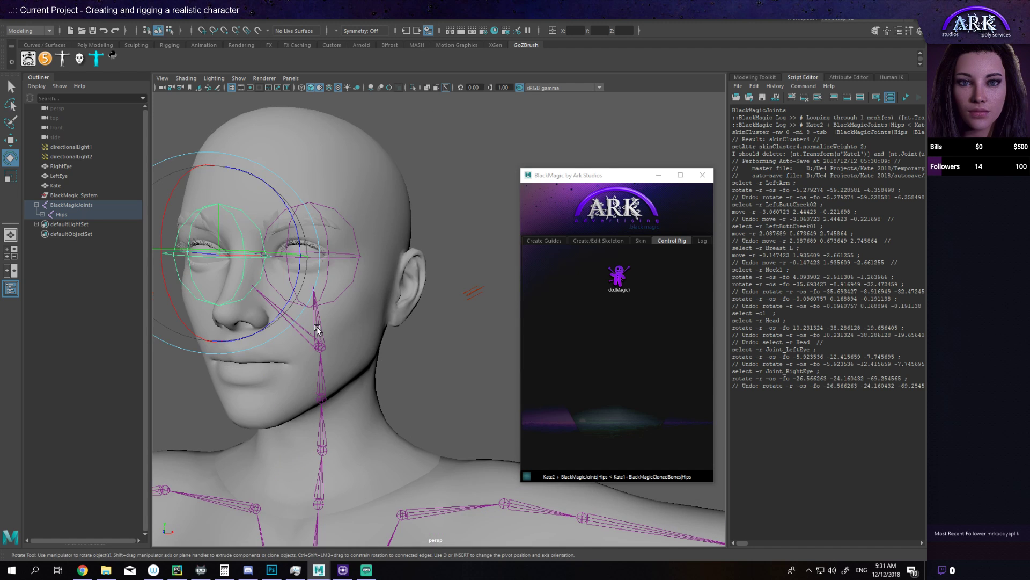
left_click_drag(319, 326, 349, 379, "alt")
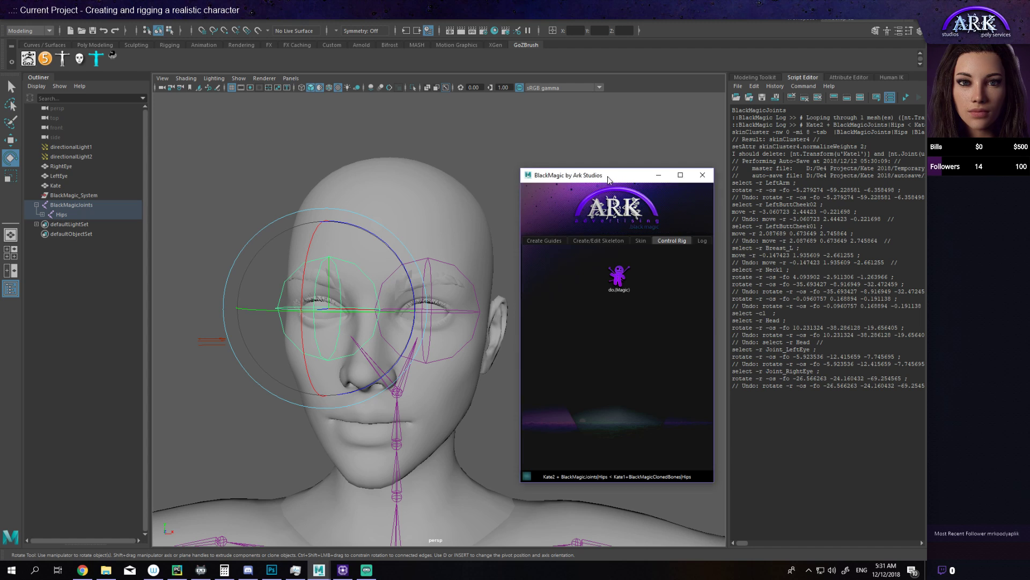
Step: Move the BlackMagic window clear of the head and start the Paint Attributes Tool
left_click_drag(591, 175, 646, 337)
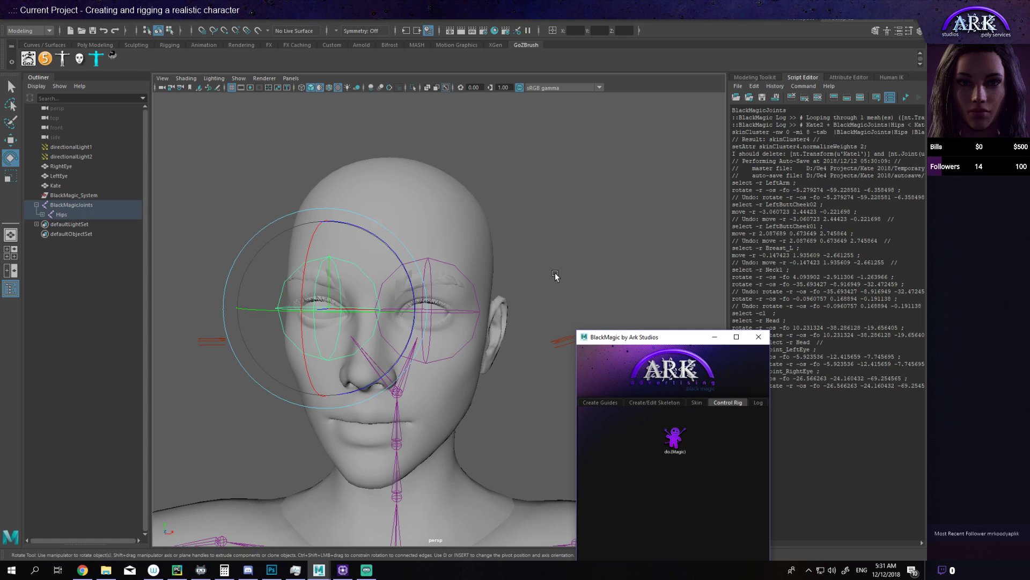
middle_click_drag(555, 276, 542, 255, "alt")
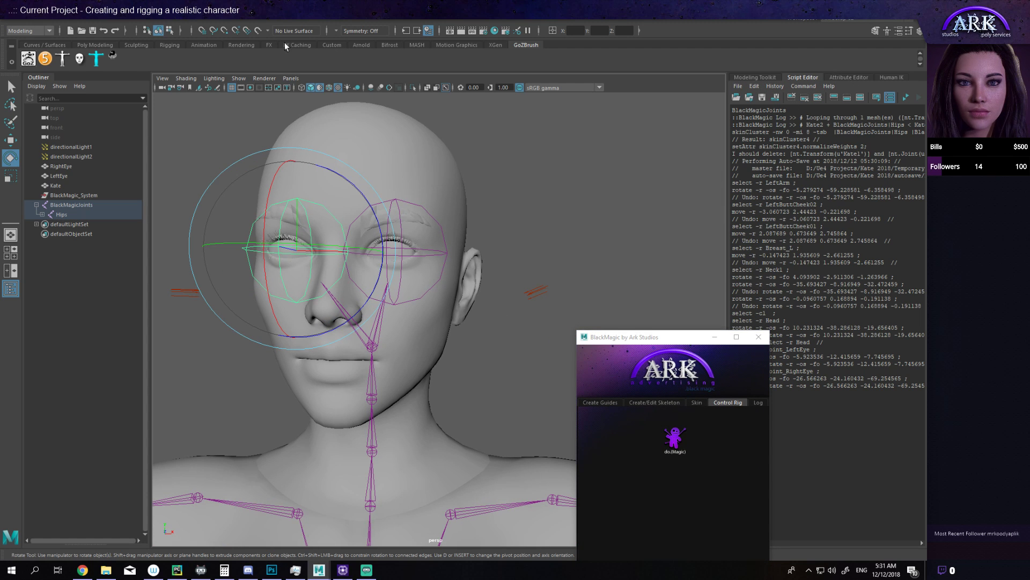
left_click(277, 20)
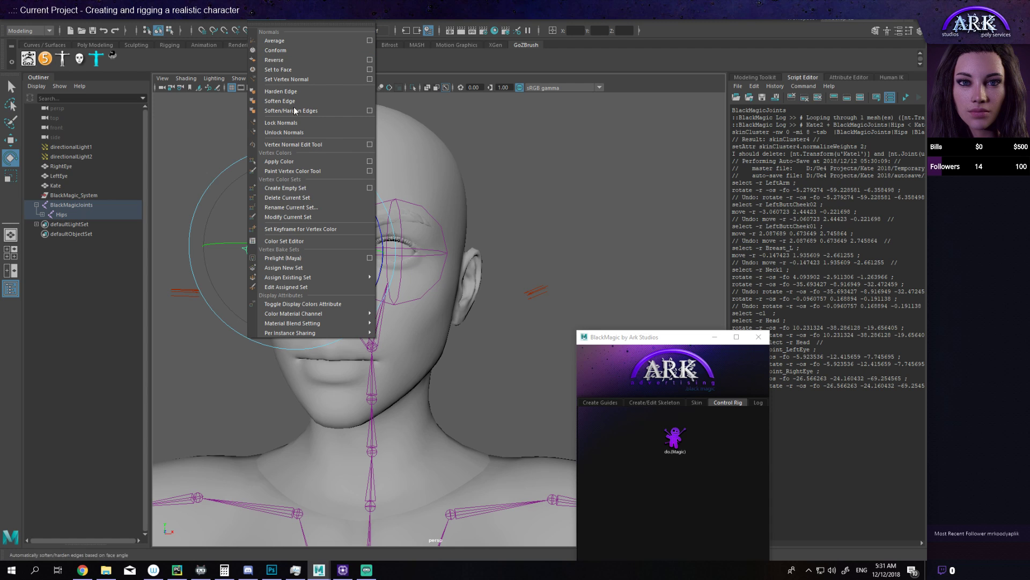
key("Escape")
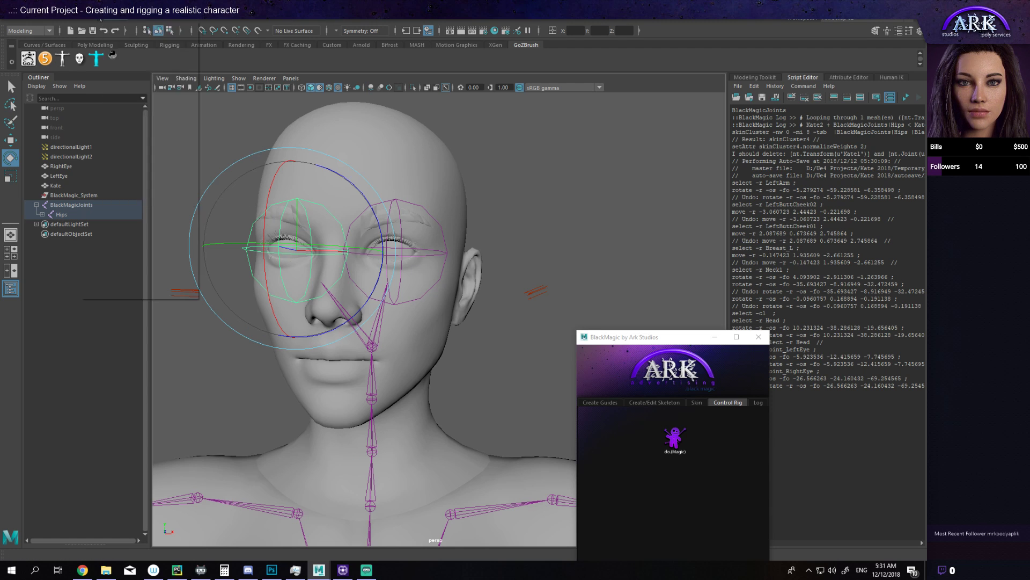
left_click(99, 20)
left_click(134, 276)
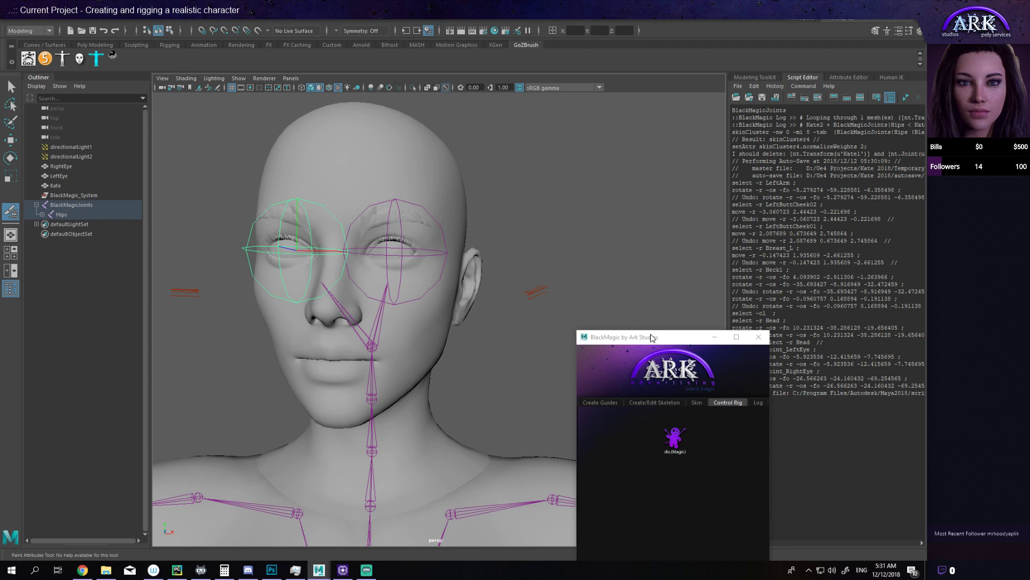
Step: Open the Tool Settings and dock them alongside the Script Editor
left_click_drag(652, 337, 567, 335)
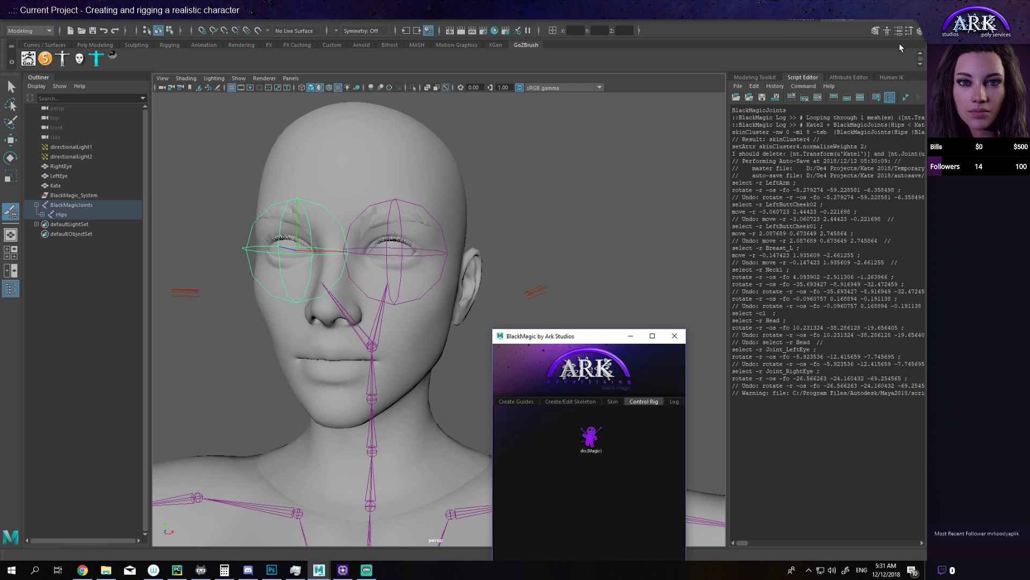
left_click(909, 31)
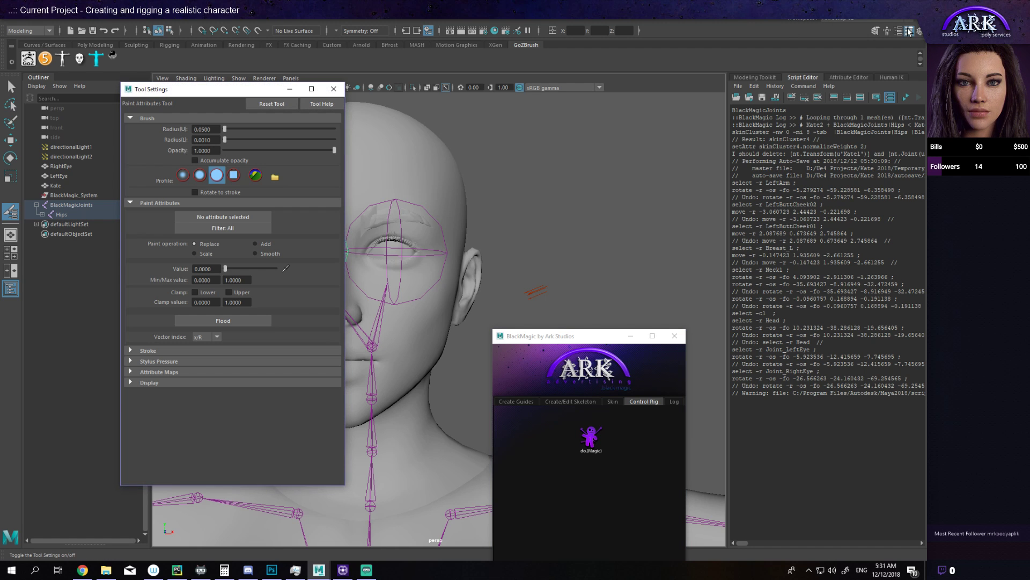
left_click_drag(204, 95, 765, 83)
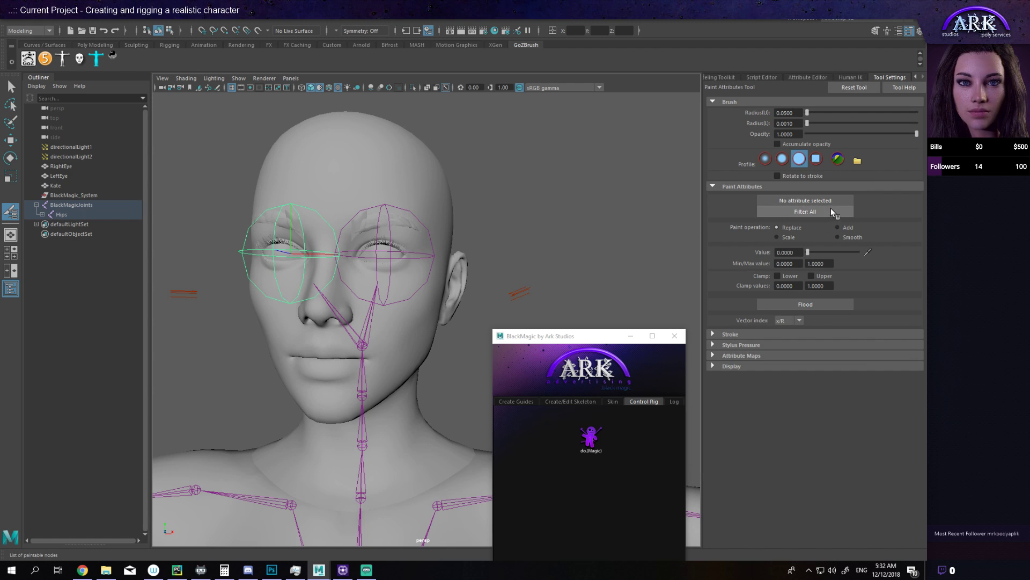
Step: Select the Kate mesh and reactivate the Paint Attributes Tool on it
key("q")
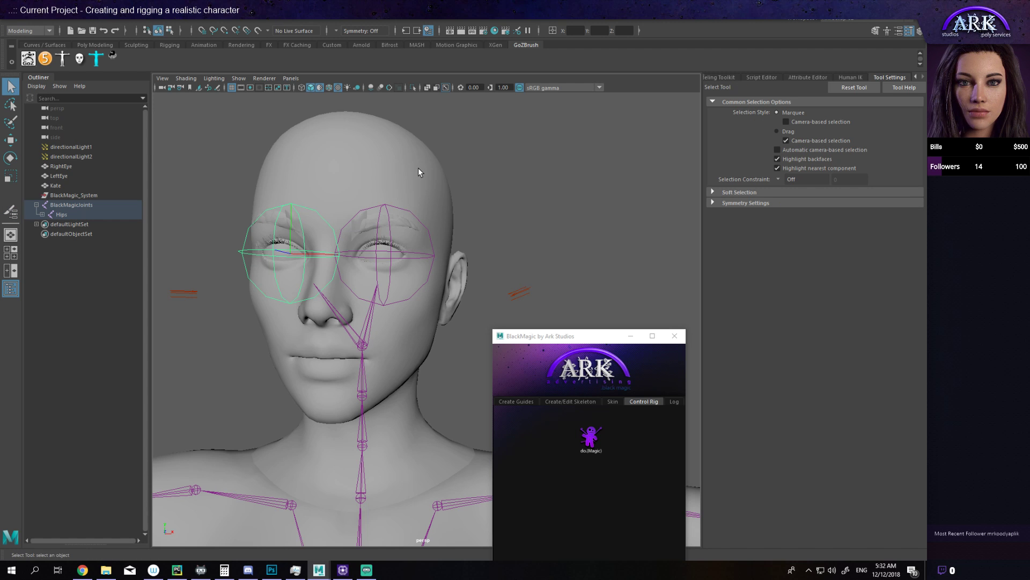
left_click(418, 168)
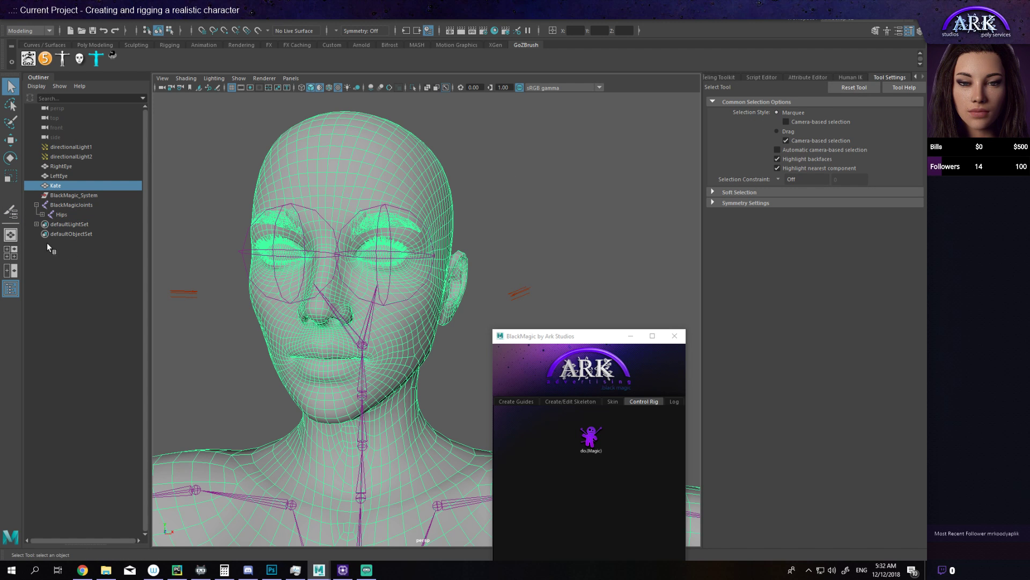
left_click(11, 211)
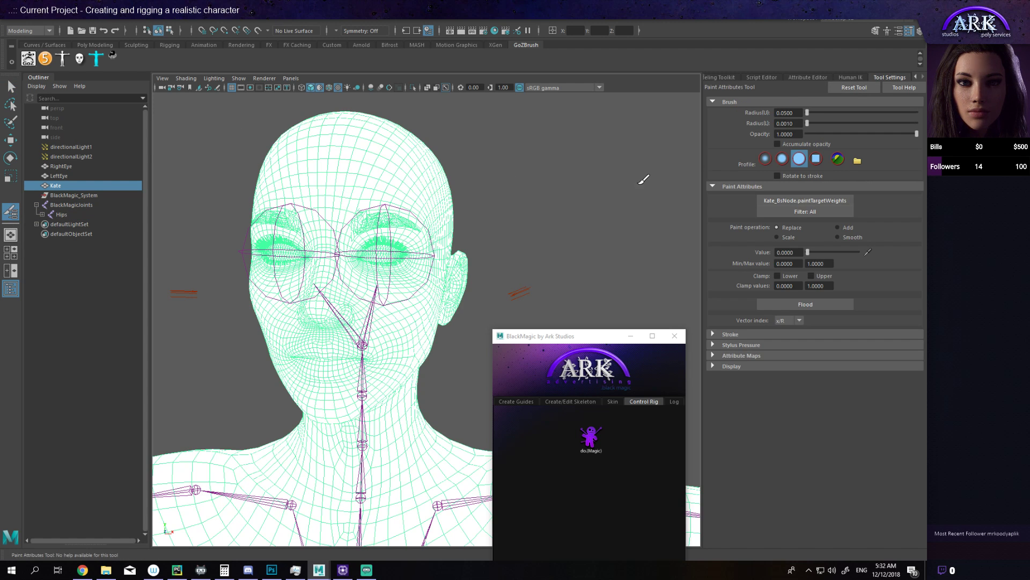
Step: Choose the skin cluster's paintWeights as the attribute to paint on the Kate mesh
left_click(829, 207)
mouse_move(842, 214)
left_click(762, 215)
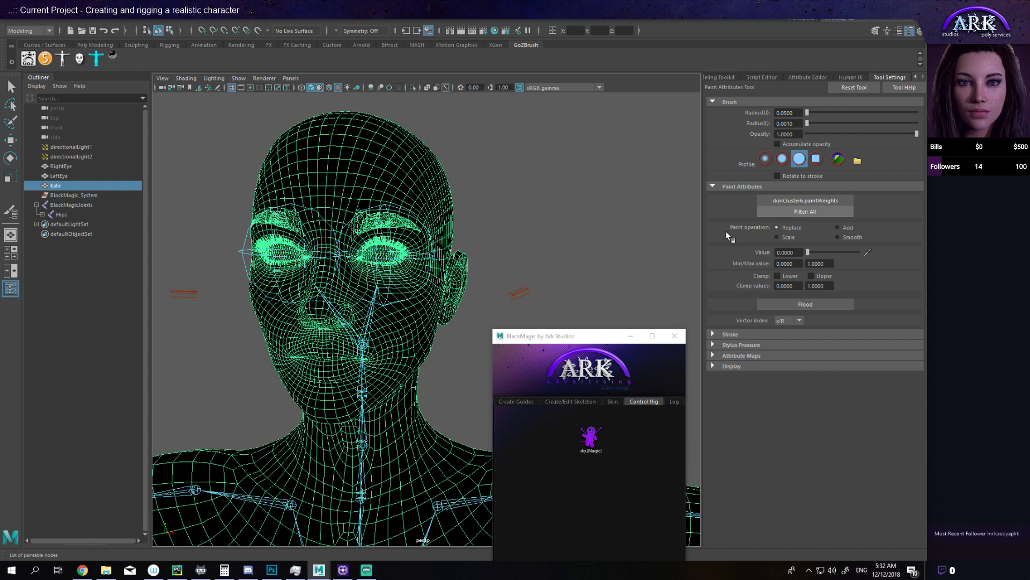
middle_click_drag(393, 252, 452, 251, "alt")
Step: Select the Joint_LeftEye influence to display its skin weights on the head
scroll(819, 208, "down", 5)
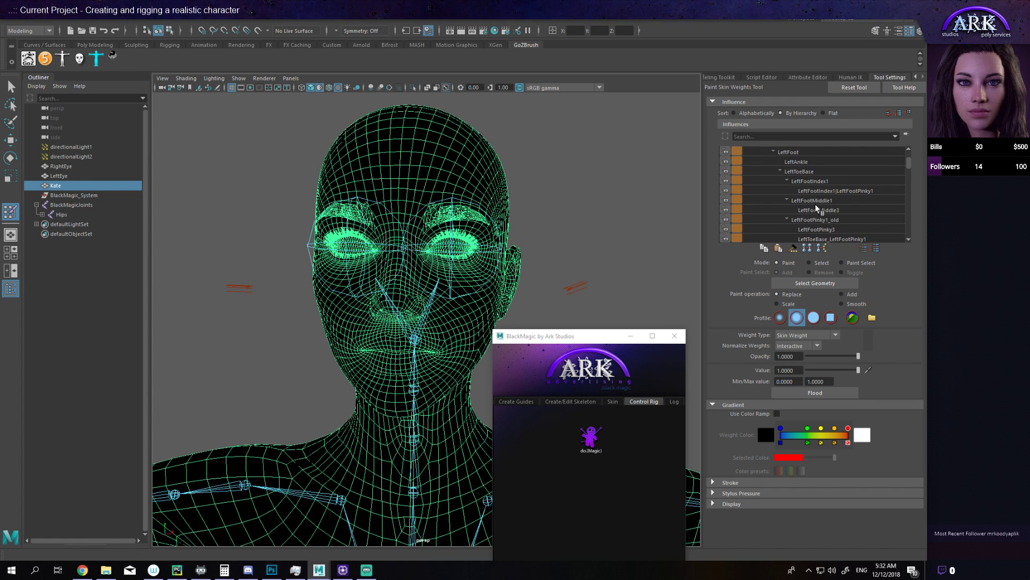
scroll(786, 218, "down", 8)
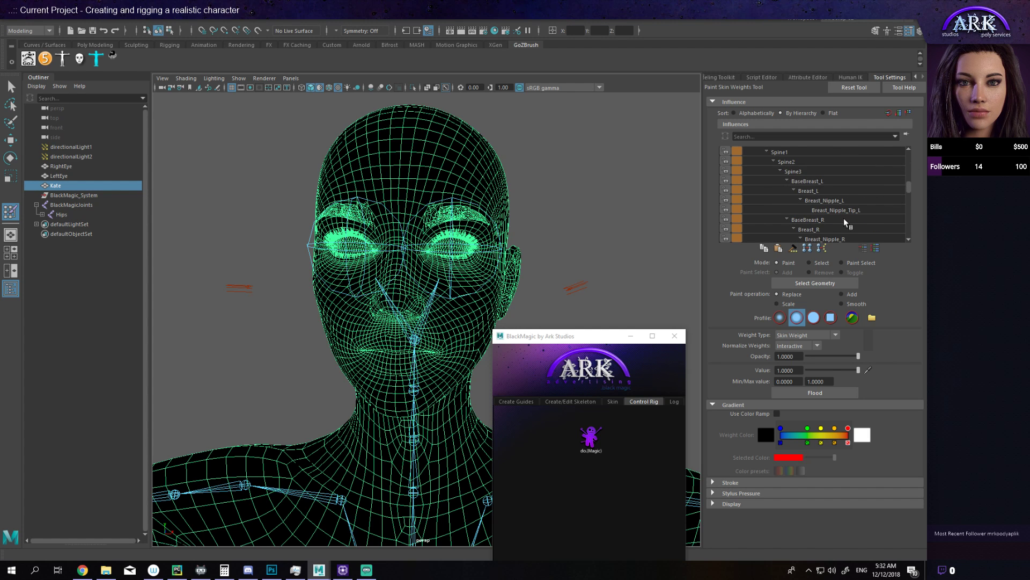
scroll(831, 219, "down", 10)
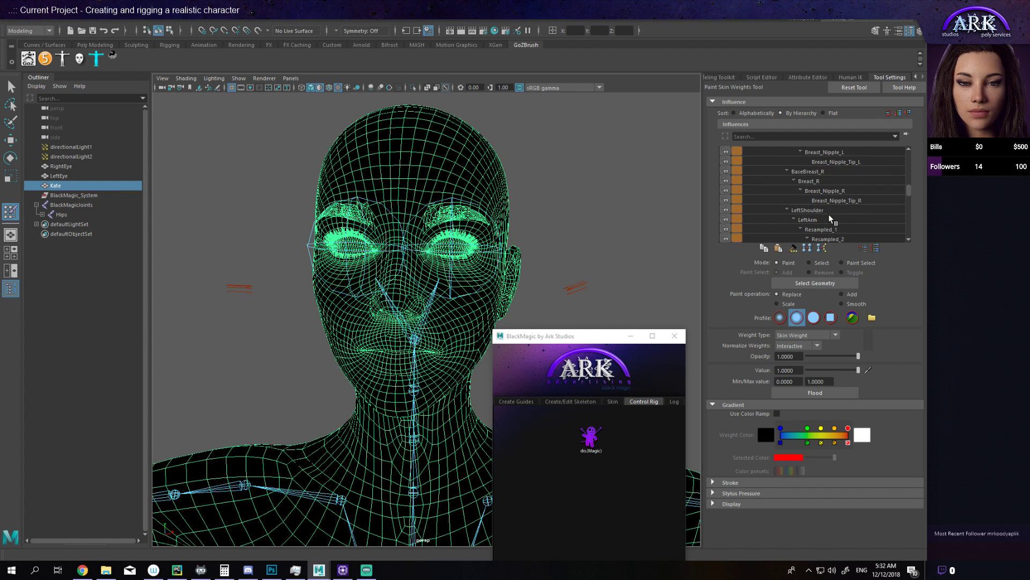
scroll(831, 219, "down", 12)
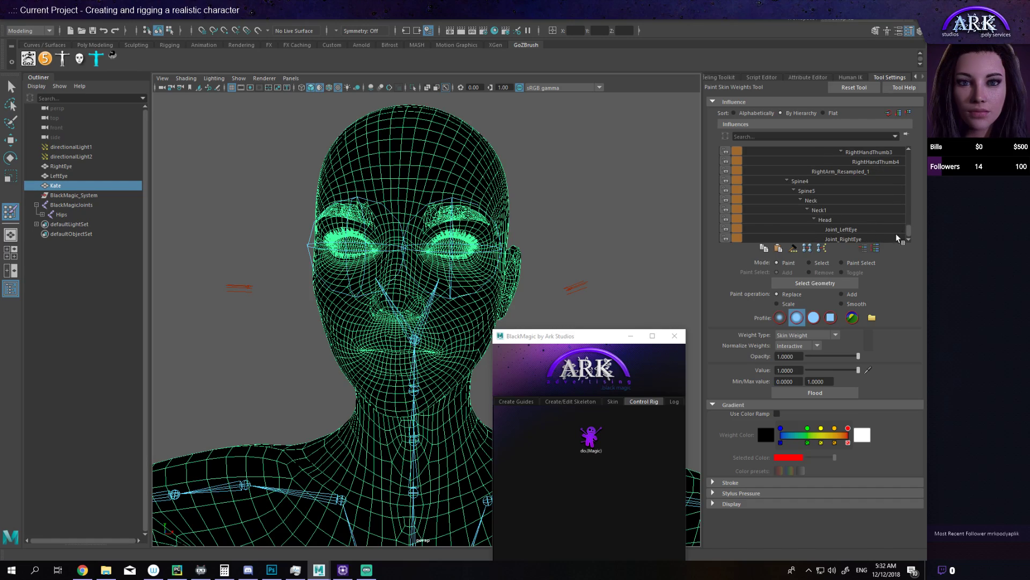
left_click(841, 229)
left_click_drag(499, 215, 505, 248, "alt")
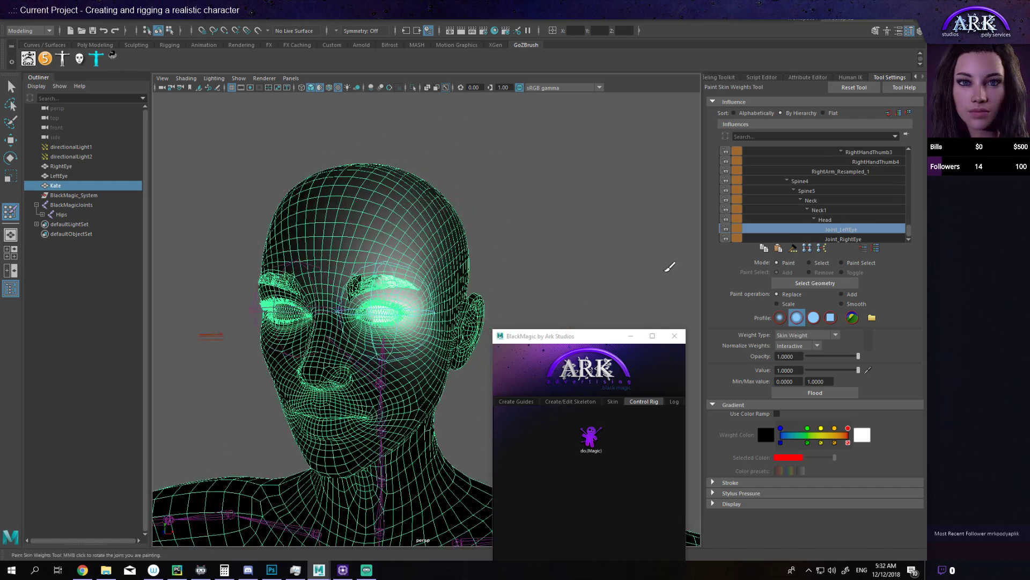
left_click_drag(540, 283, 477, 236, "alt")
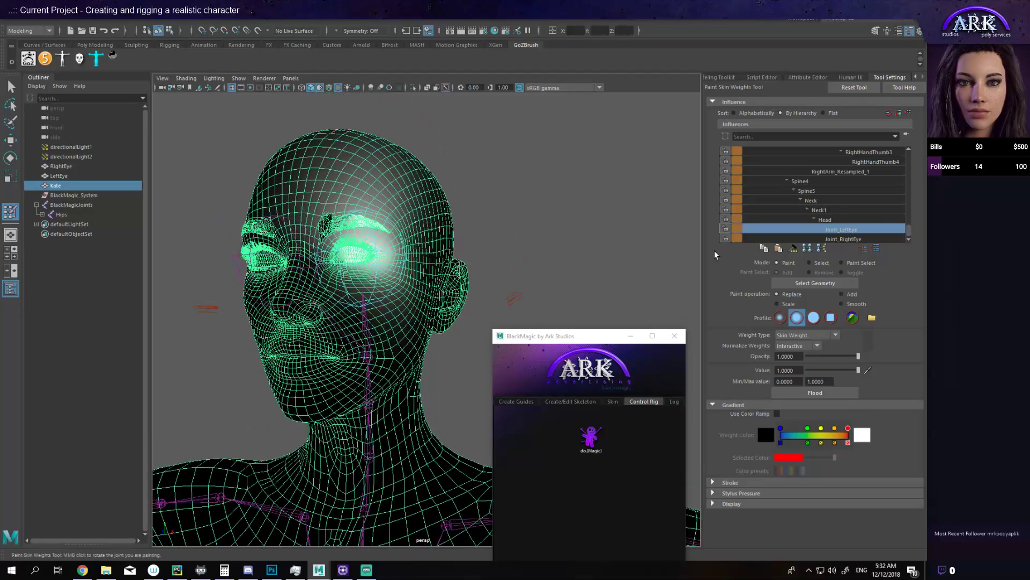
Step: Switch to Select mode, try a marquee selection across the upper head, and reselect the Kate mesh
left_click(819, 266)
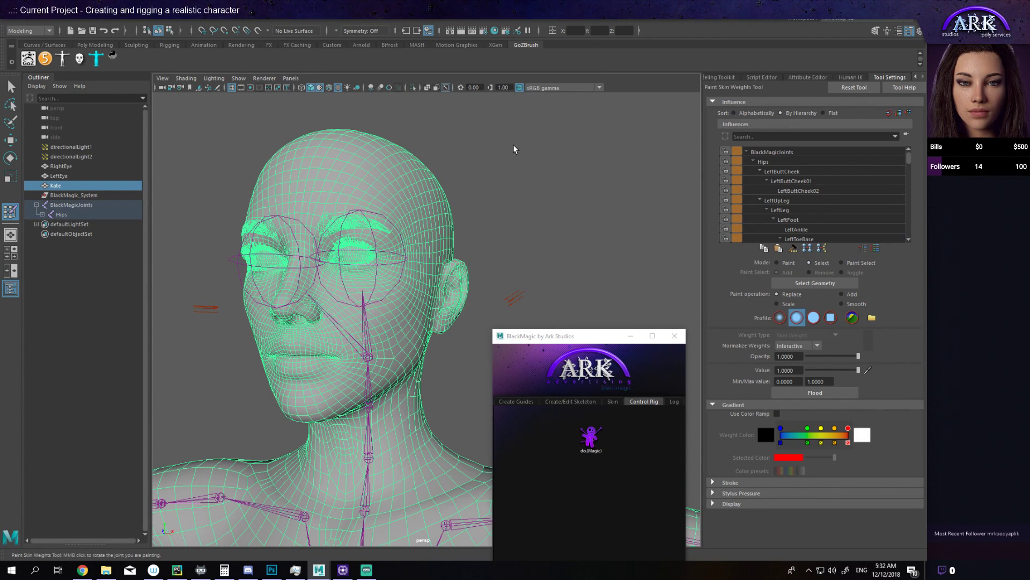
left_click_drag(524, 132, 257, 327)
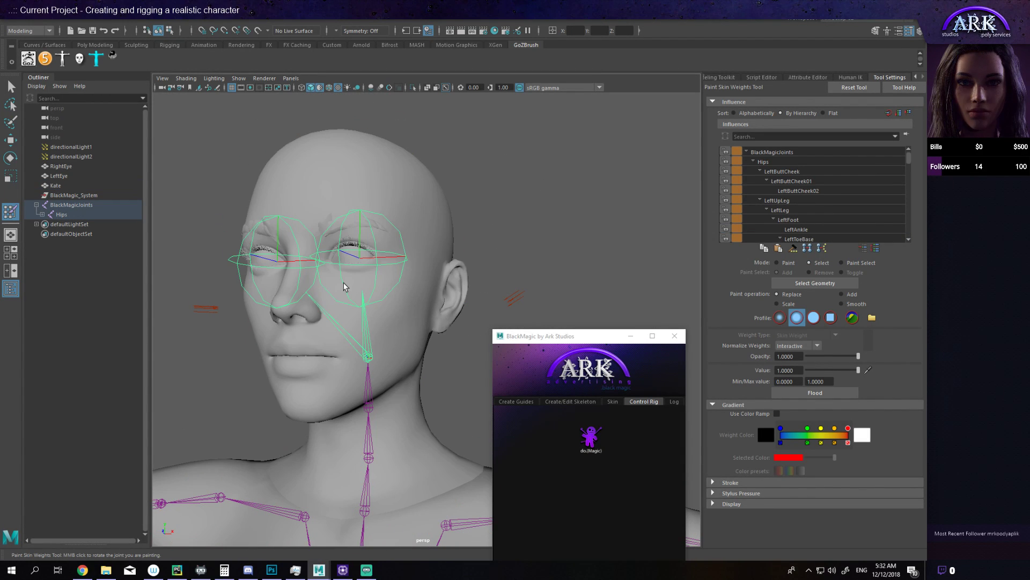
left_click(418, 270)
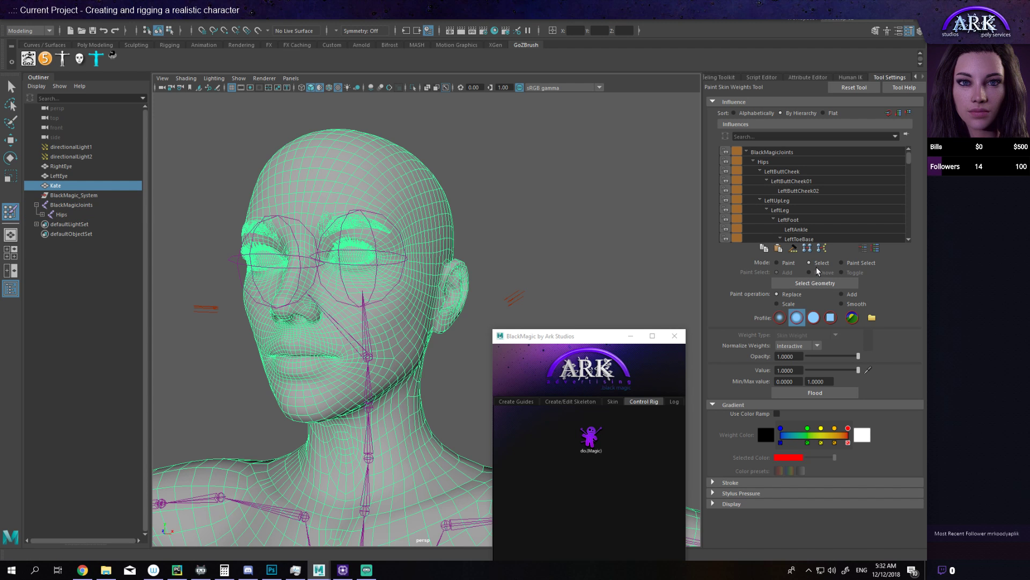
Step: Pick the Joint_LeftEye influence, turn on vertex selection, and select the vertices of the upper head around the eyes
scroll(802, 210, "down", 2)
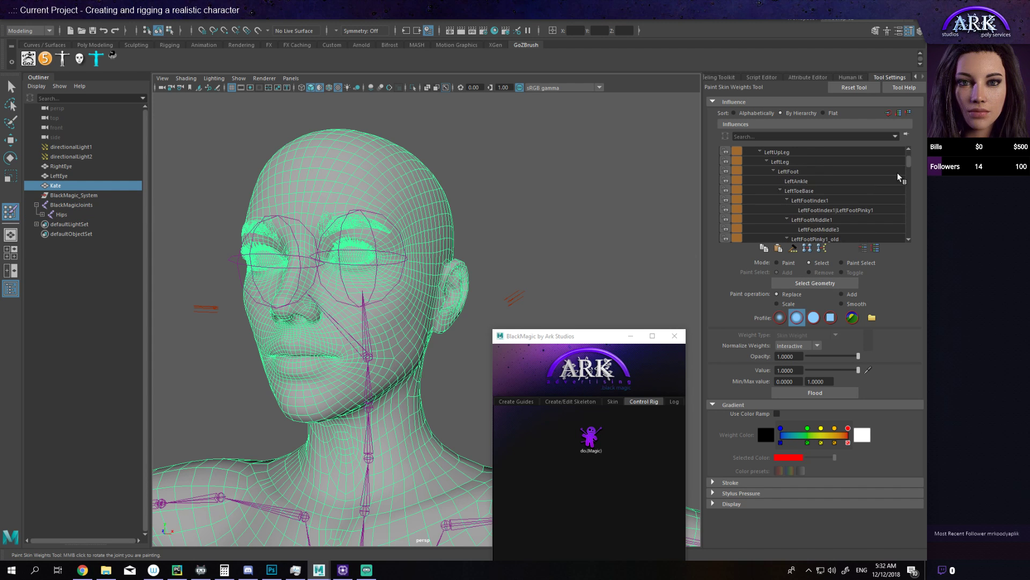
left_click_drag(910, 167, 907, 259)
left_click(861, 229)
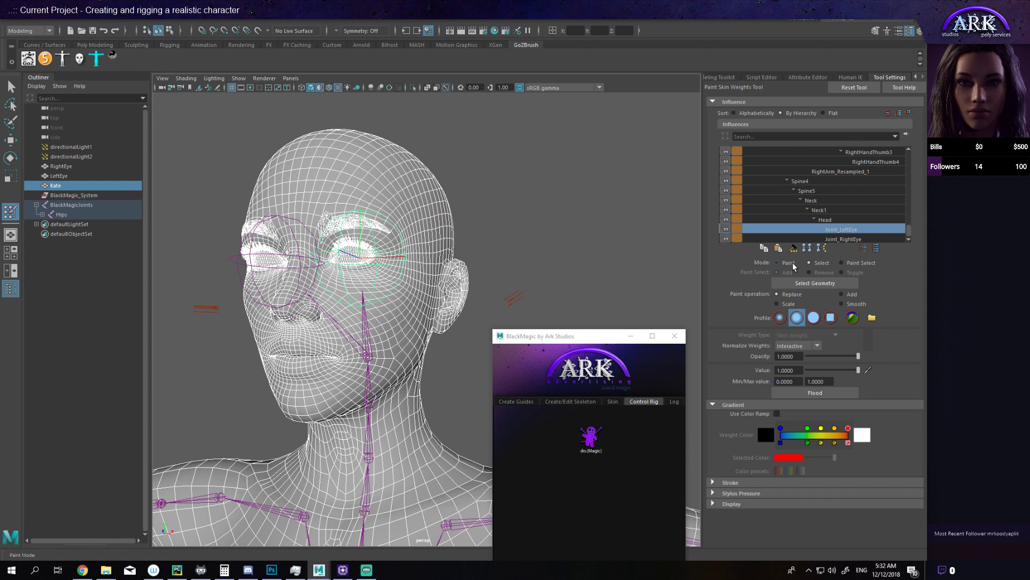
key("F9")
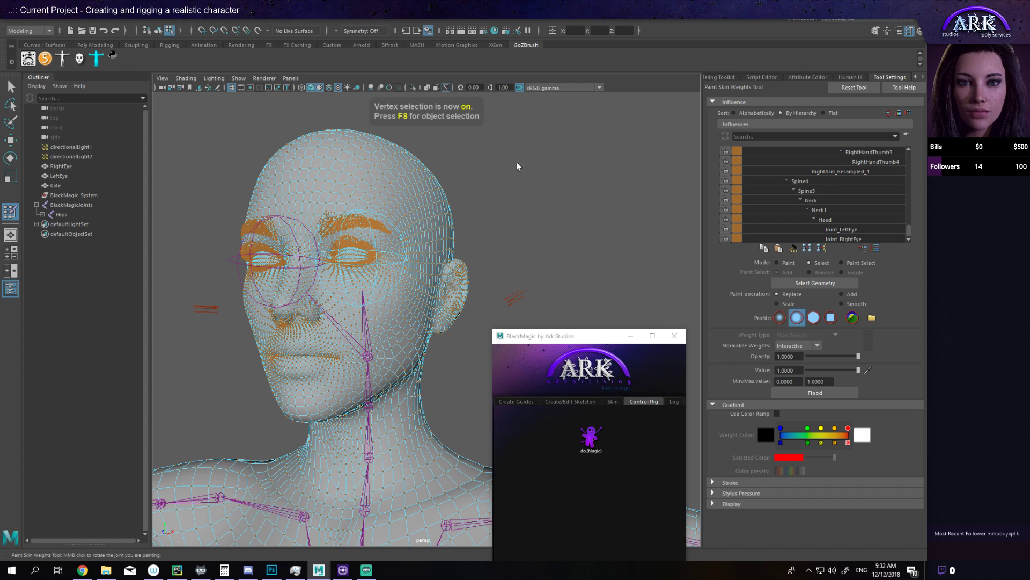
left_click_drag(516, 166, 272, 313)
left_click_drag(511, 143, 248, 335)
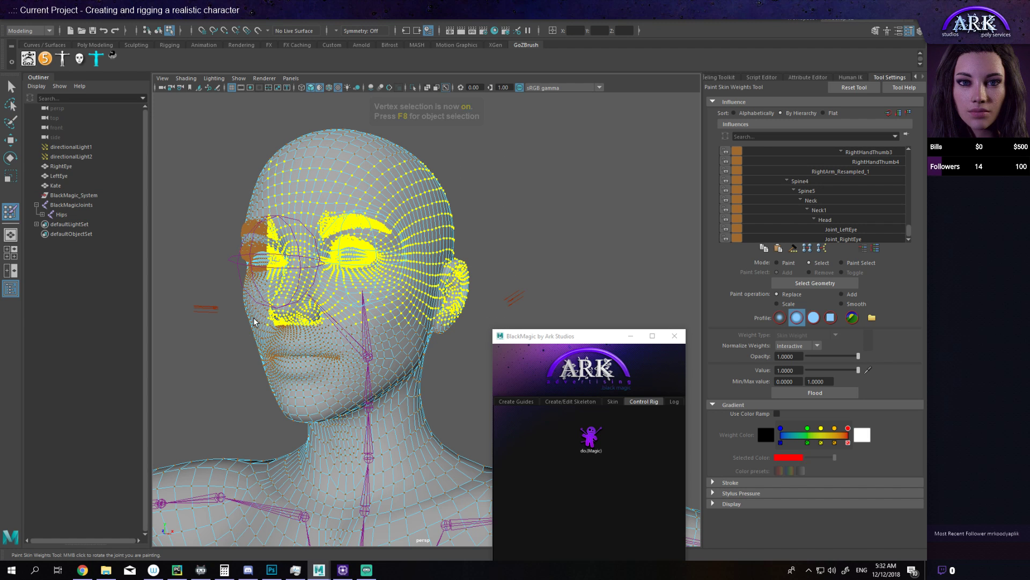
Step: Set the skin weights tool to Paint mode while keeping the upper head vertices selected
left_click(789, 262)
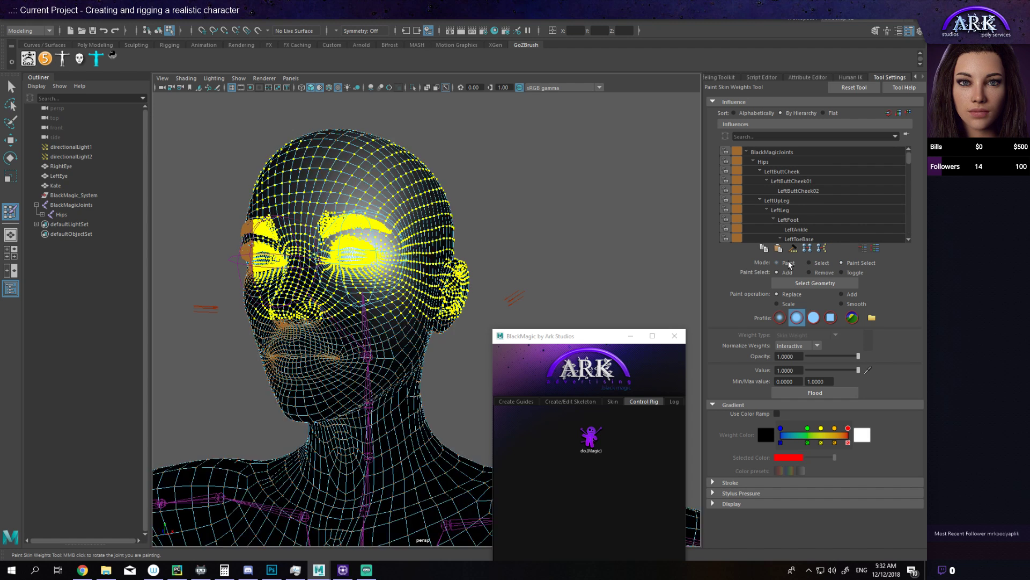
left_click(845, 263)
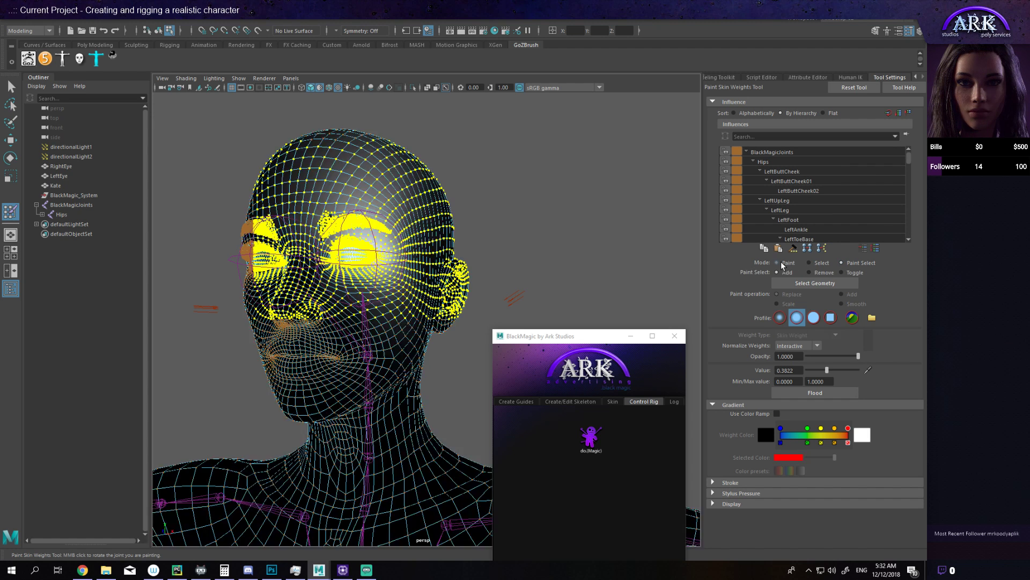
left_click(784, 263)
left_click(816, 264)
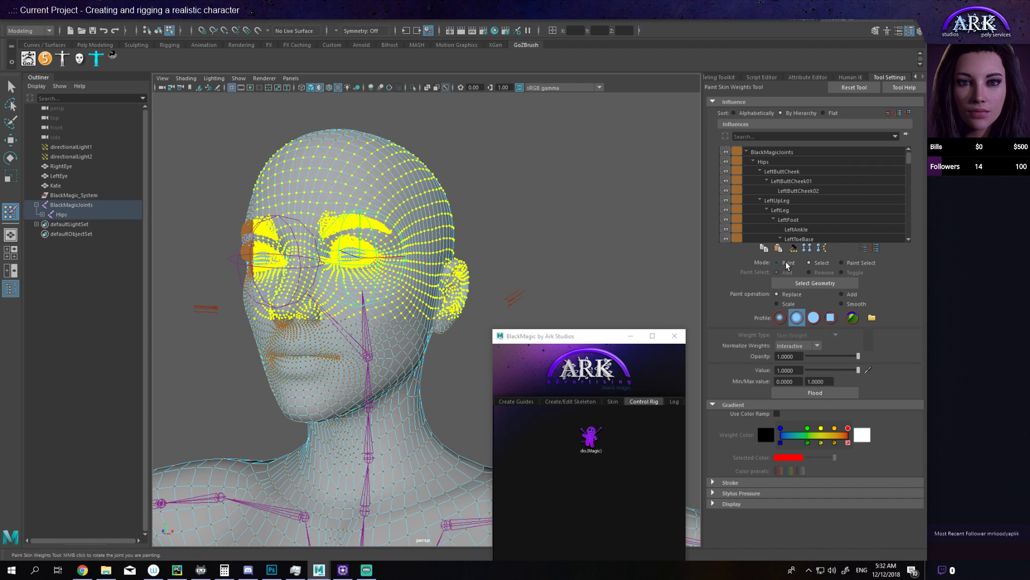
left_click(787, 264)
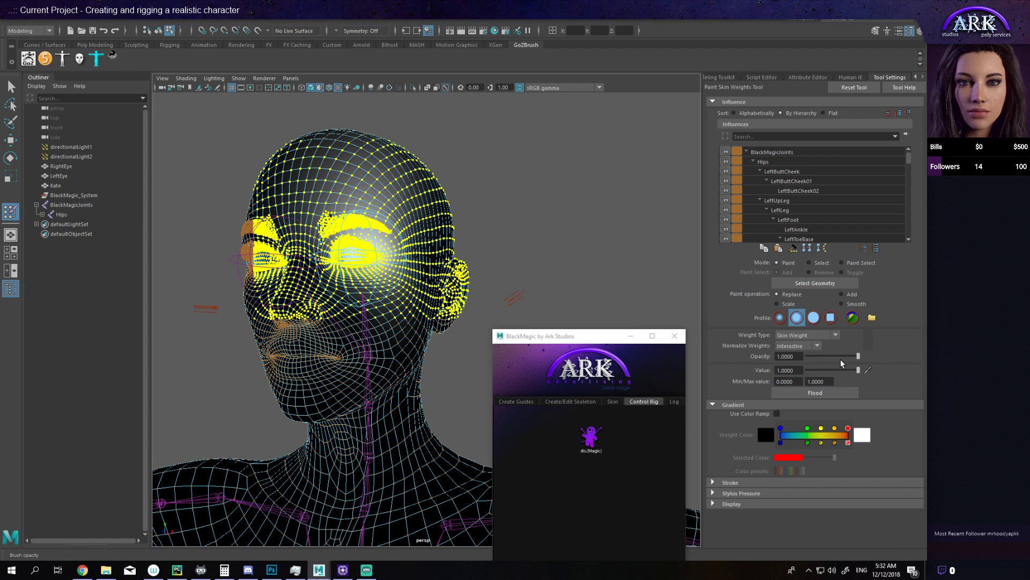
Step: Set the brush value to 0 and opacity to 1, and flood the selected vertices to clear their Joint_LeftEye weights
left_click_drag(858, 370, 764, 376)
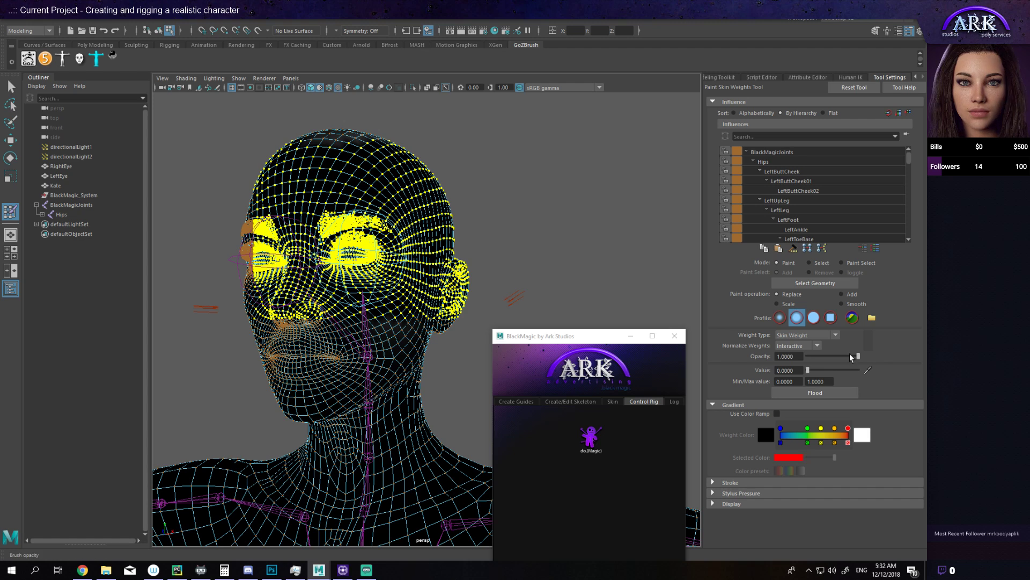
left_click_drag(857, 356, 775, 359)
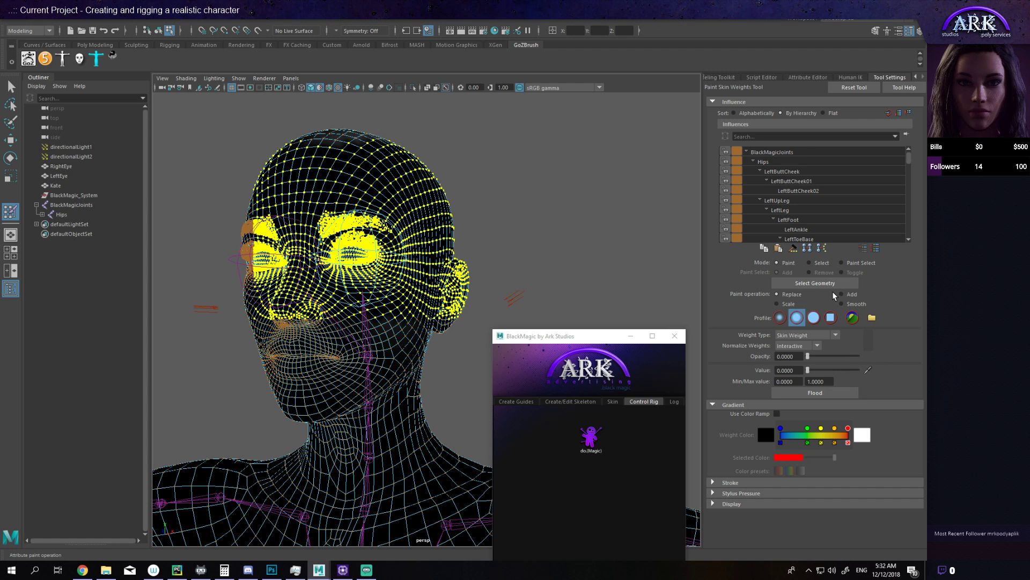
left_click(814, 336)
left_click(813, 337)
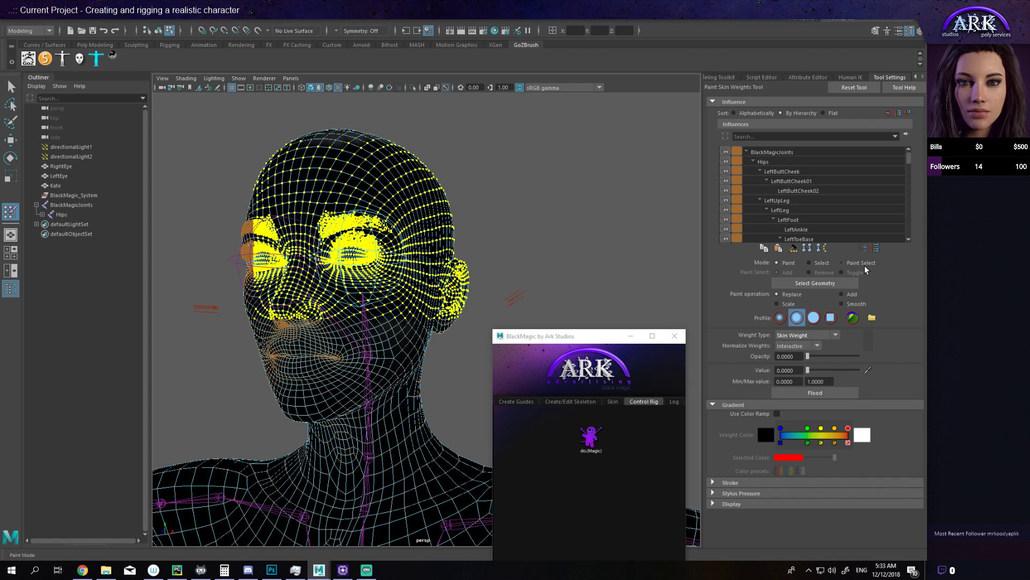
left_click_drag(818, 358, 860, 358)
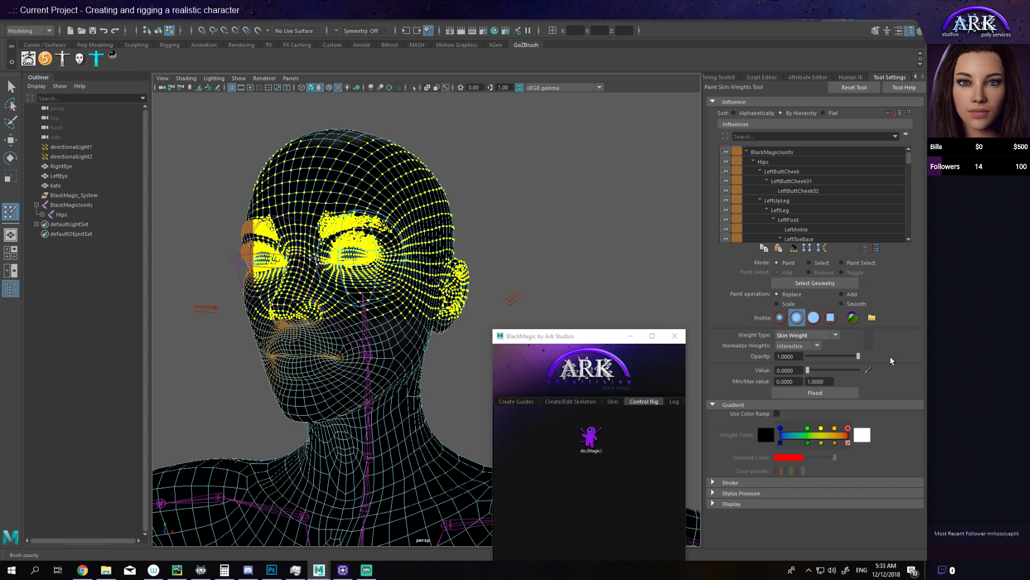
left_click(804, 395)
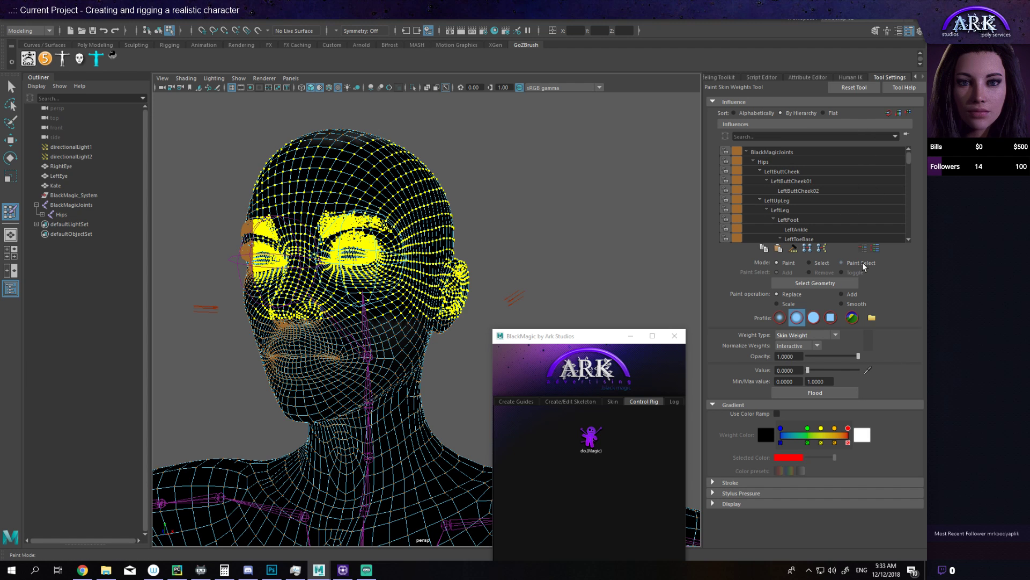
Step: Leave the painting tool, save the scene, and reactivate the Paint Skin Weights Tool on the selected vertices
key("q")
key("ctrl+s")
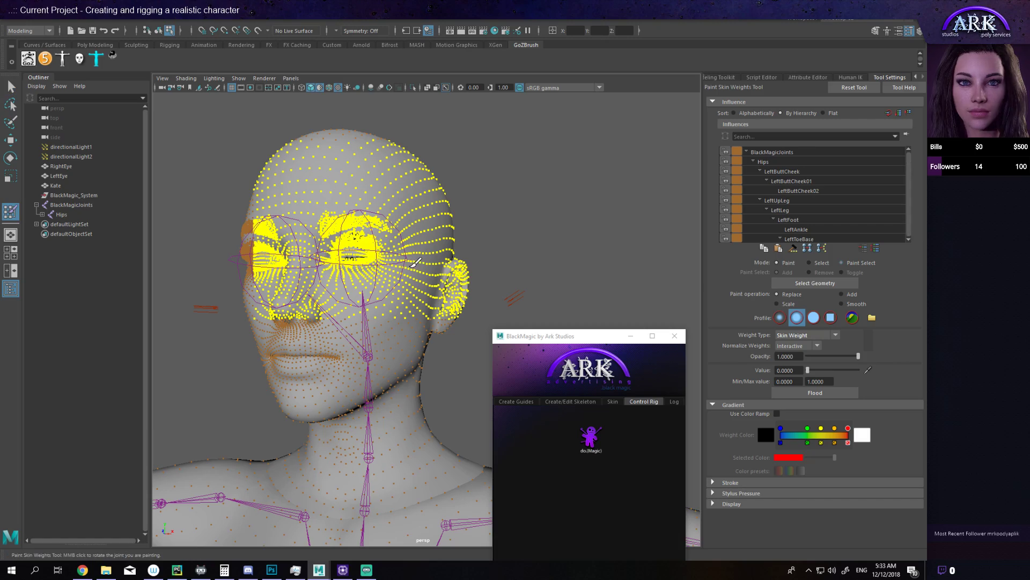
key("y")
scroll(421, 262, "up", 3)
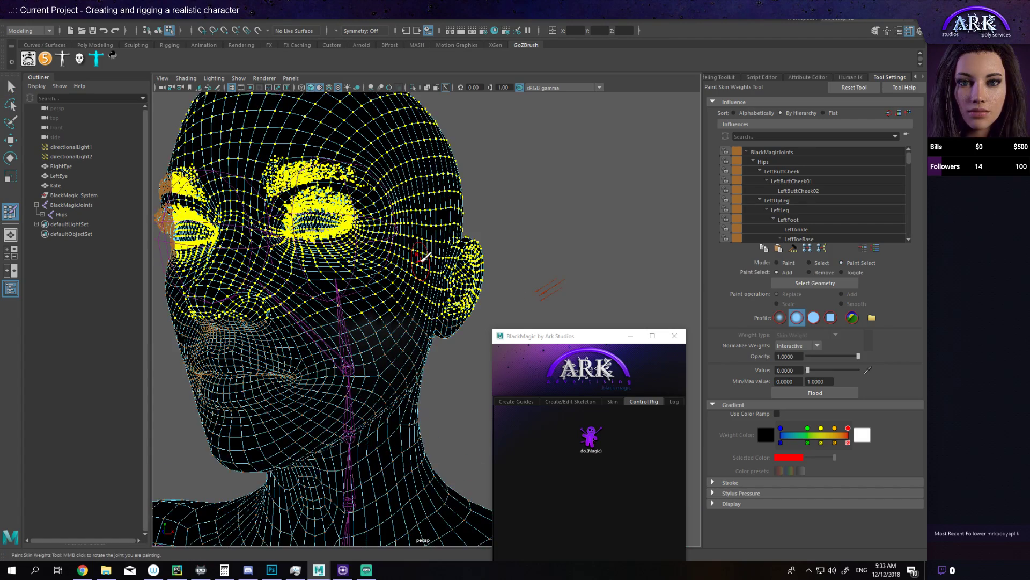
middle_click_drag(421, 261, 447, 288, "alt")
mouse_move(446, 288)
left_mouse_down("alt")
mouse_move(477, 286)
mouse_move(441, 299)
left_mouse_up("alt")
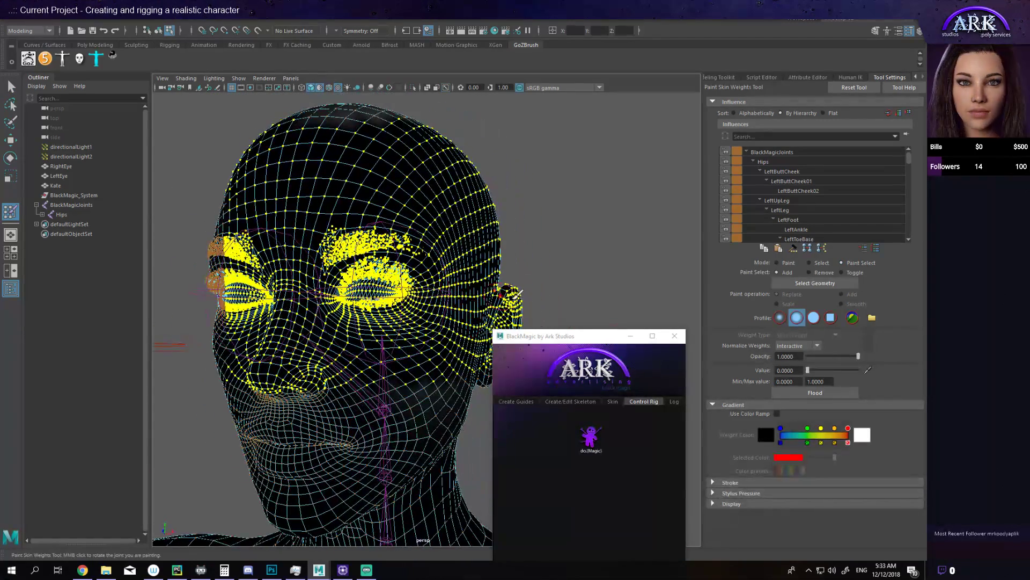
Step: Select the Joint_LeftEye influence and return the tool from Paint Select to Paint mode
left_click_drag(908, 163, 903, 261)
left_click(859, 235)
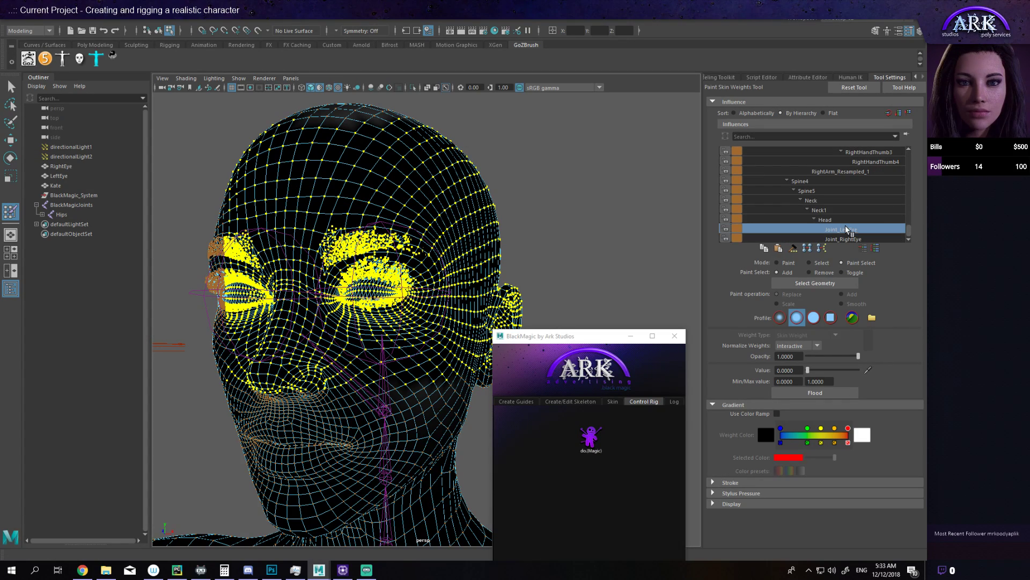
left_click_drag(540, 253, 525, 240, "alt")
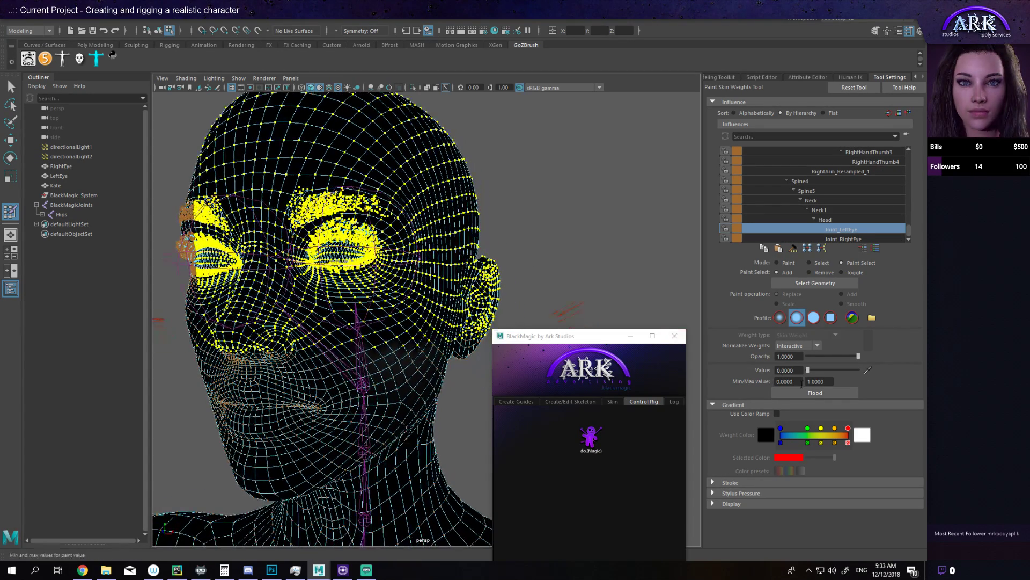
left_click(789, 263)
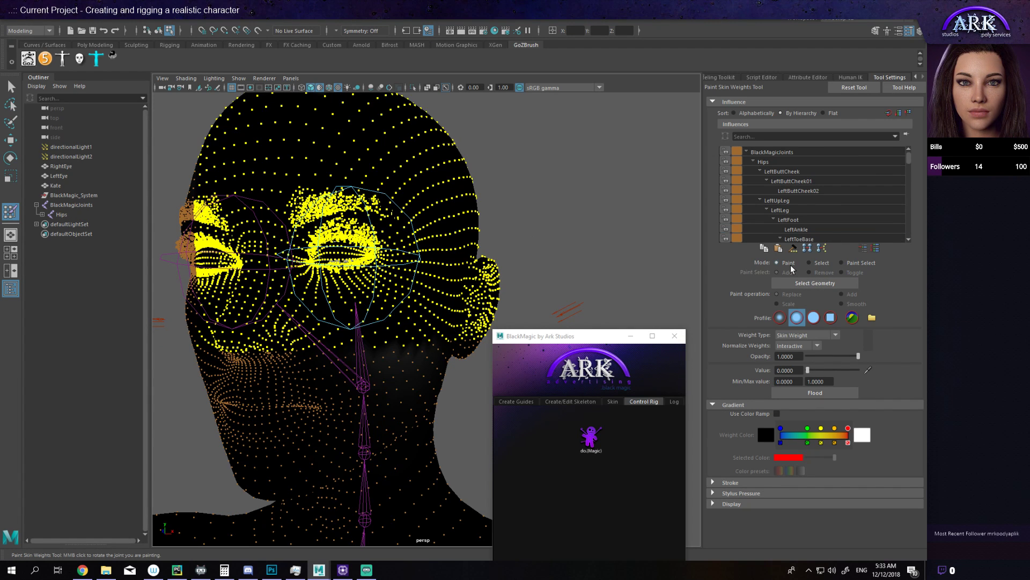
Step: Select the Joint_RightEye influence and paint its weight with value 0 over the character's right eye
scroll(856, 219, "down", 3)
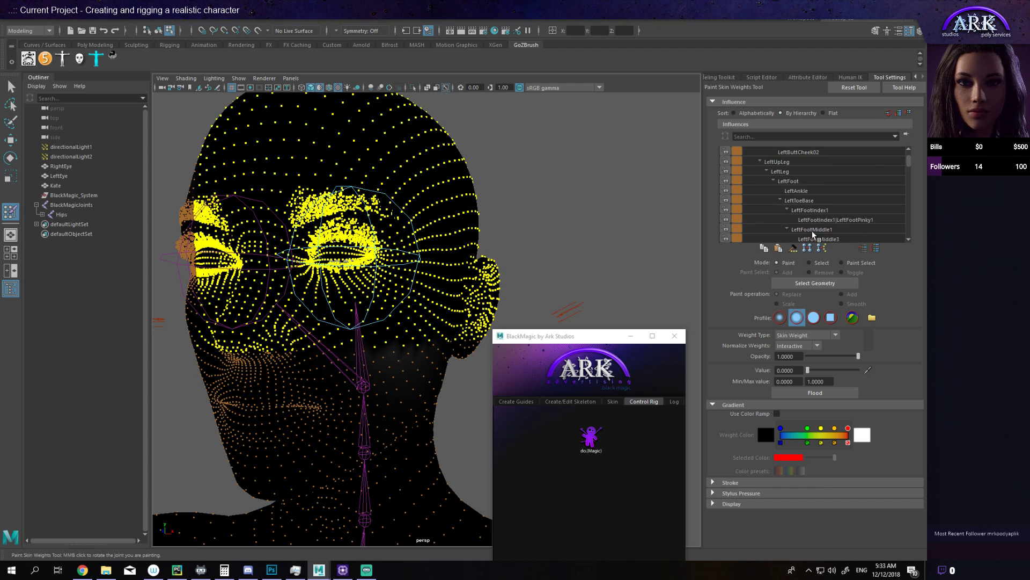
left_click_drag(910, 168, 910, 252)
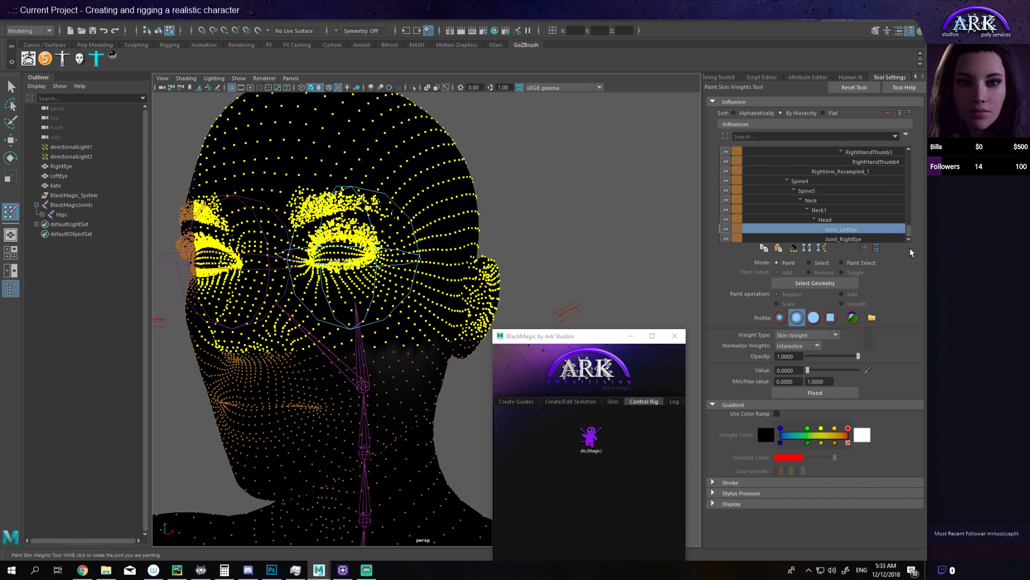
left_click(848, 238)
left_click(849, 230)
left_click(848, 239)
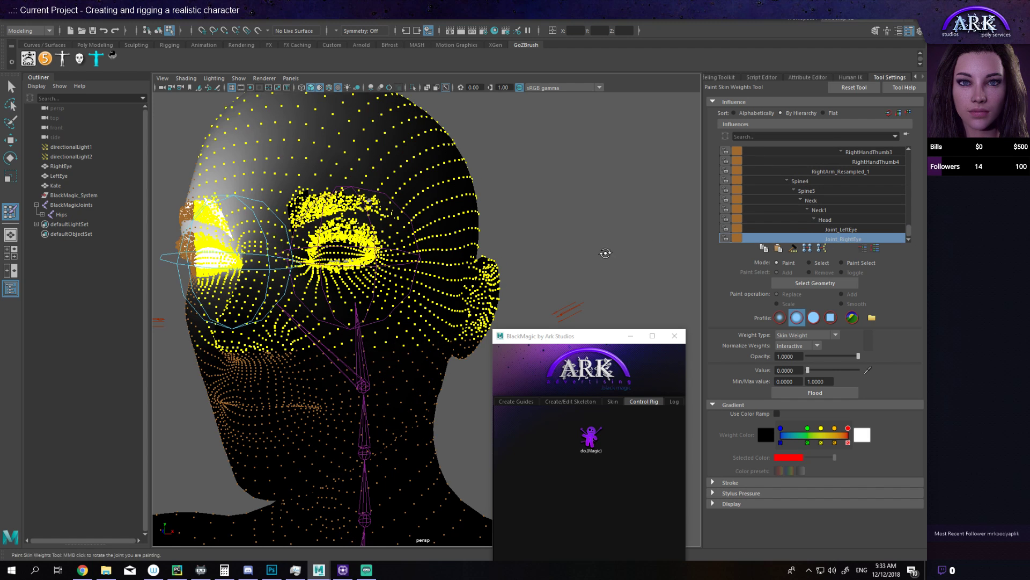
mouse_move(605, 253)
left_mouse_down("alt")
mouse_move(659, 252)
mouse_move(620, 249)
left_mouse_up("alt")
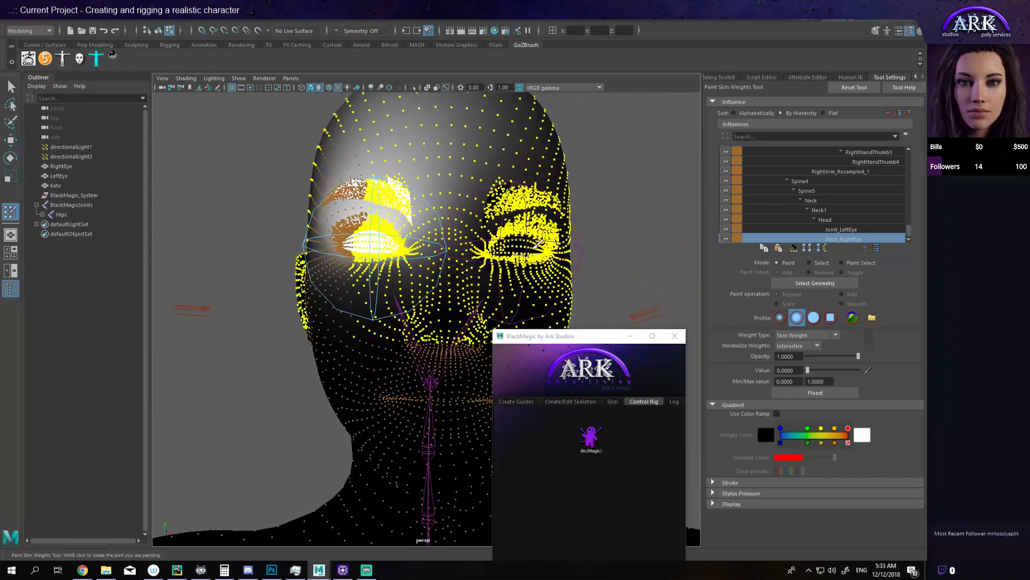
left_click_drag(537, 244, 215, 141, "alt")
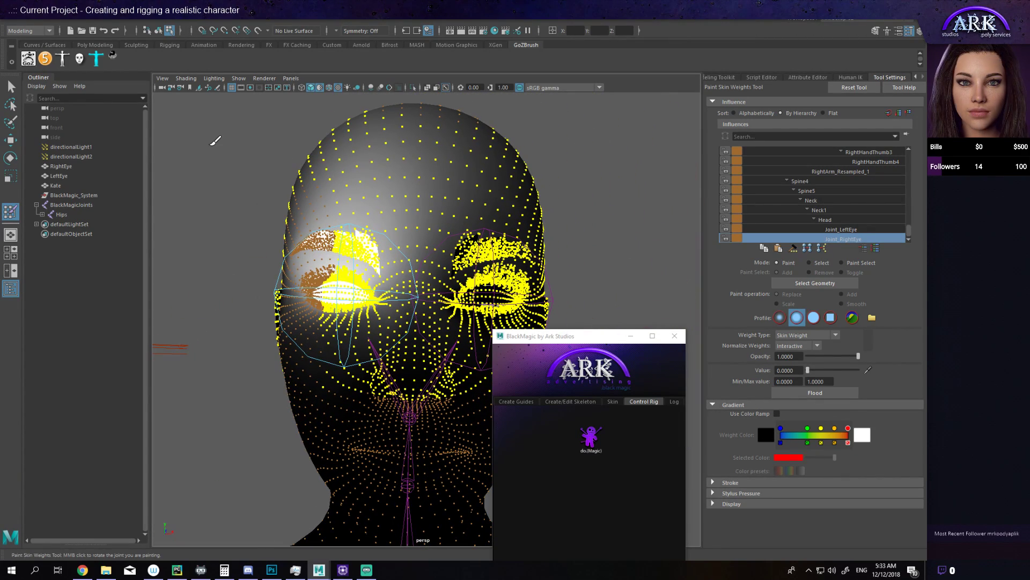
left_click_drag(383, 310, 308, 277)
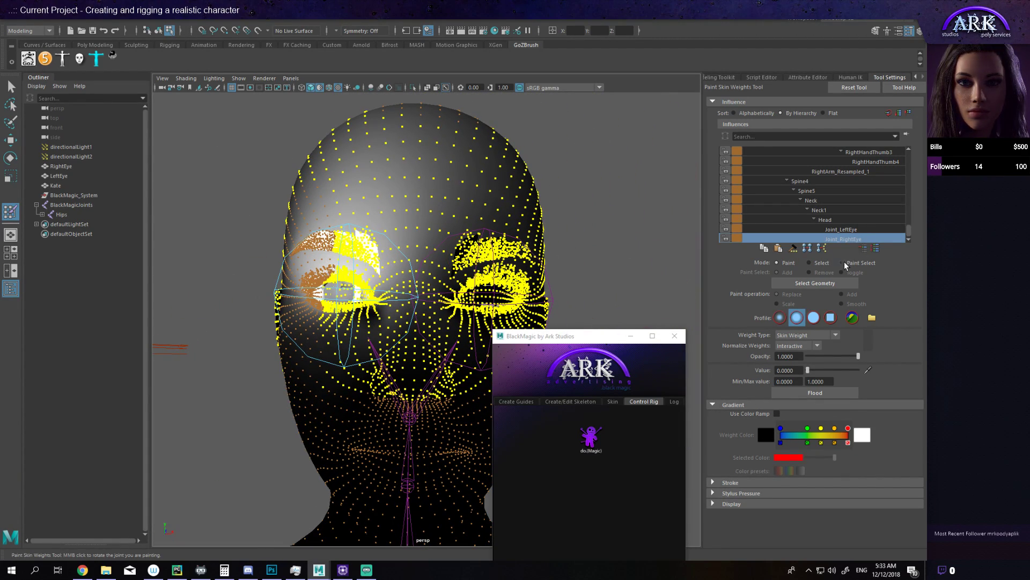
Step: Set the brush value to 0 and flood the selected head vertices to clear their Joint_RightEye weights
left_click(826, 264)
mouse_move(203, 127)
left_mouse_down()
mouse_move(402, 342)
mouse_move(547, 336)
mouse_move(618, 354)
mouse_move(588, 384)
mouse_move(155, 94)
left_mouse_up()
left_click(609, 306)
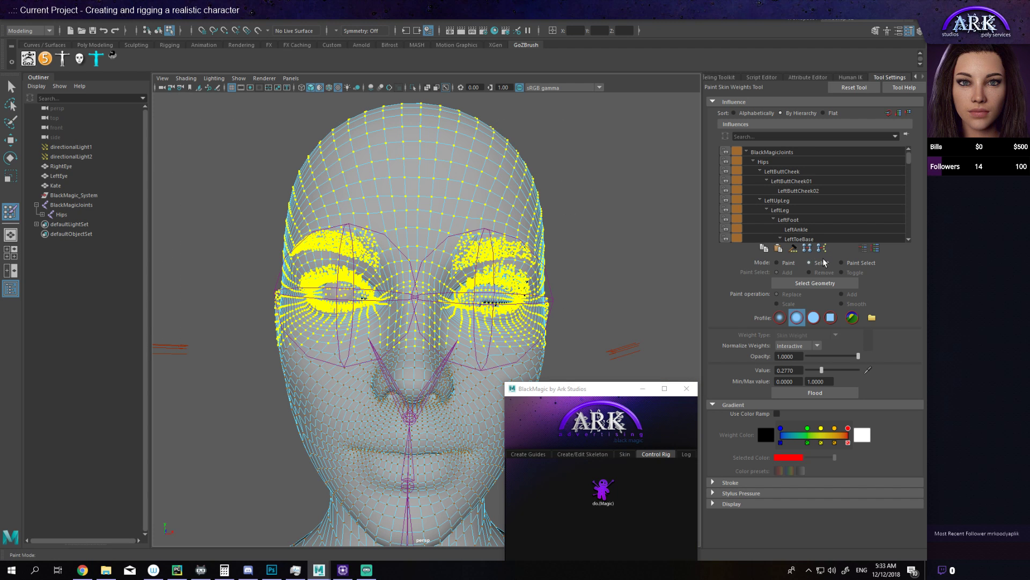
left_click(803, 283)
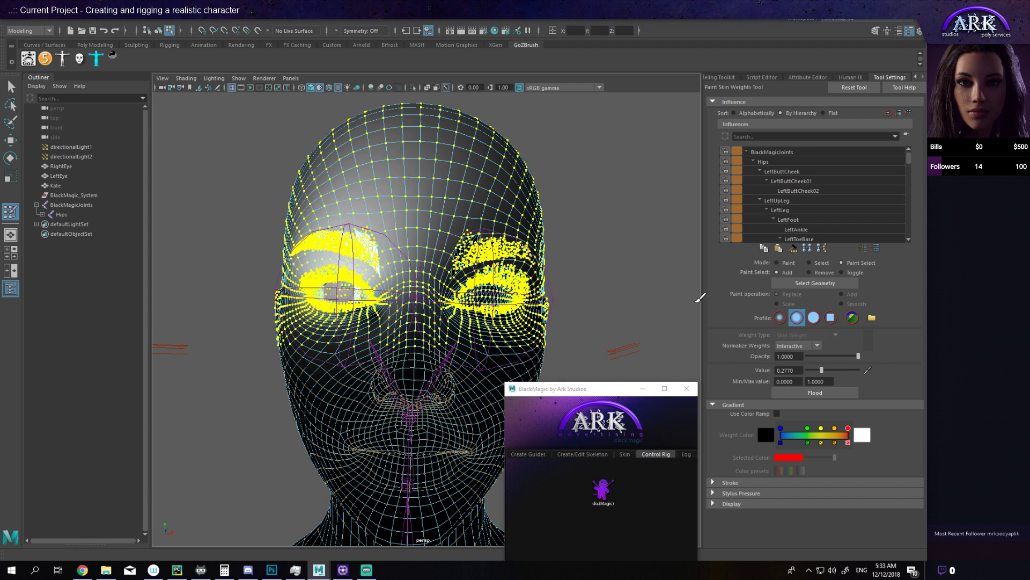
left_click(810, 393)
left_click_drag(822, 370, 790, 381)
left_click(797, 392)
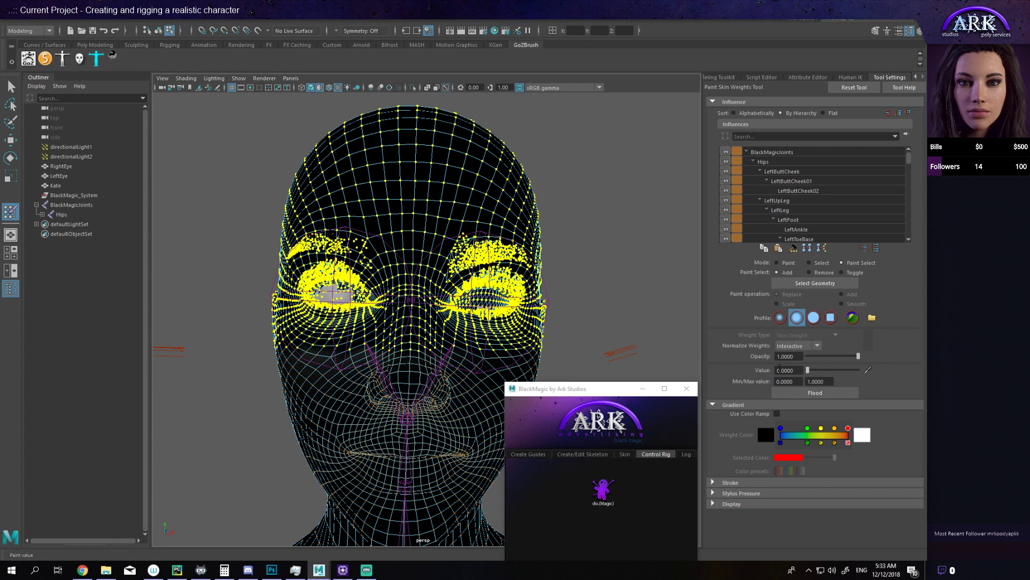
Step: Select the Joint_LeftEye influence and return the tool from Paint Select to Paint mode
left_click_drag(910, 157, 900, 254)
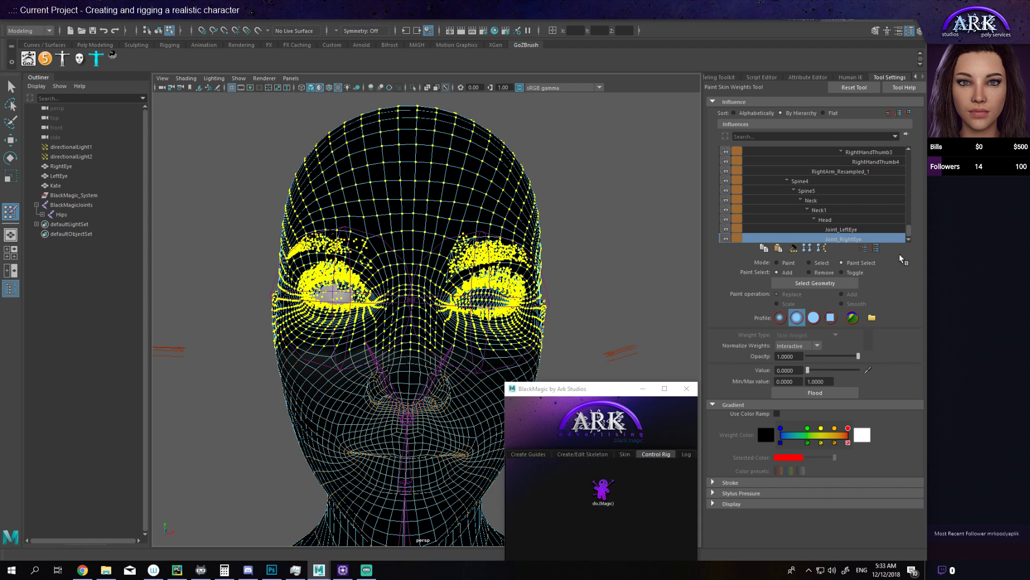
left_click(854, 230)
left_click(854, 239)
left_click(851, 232)
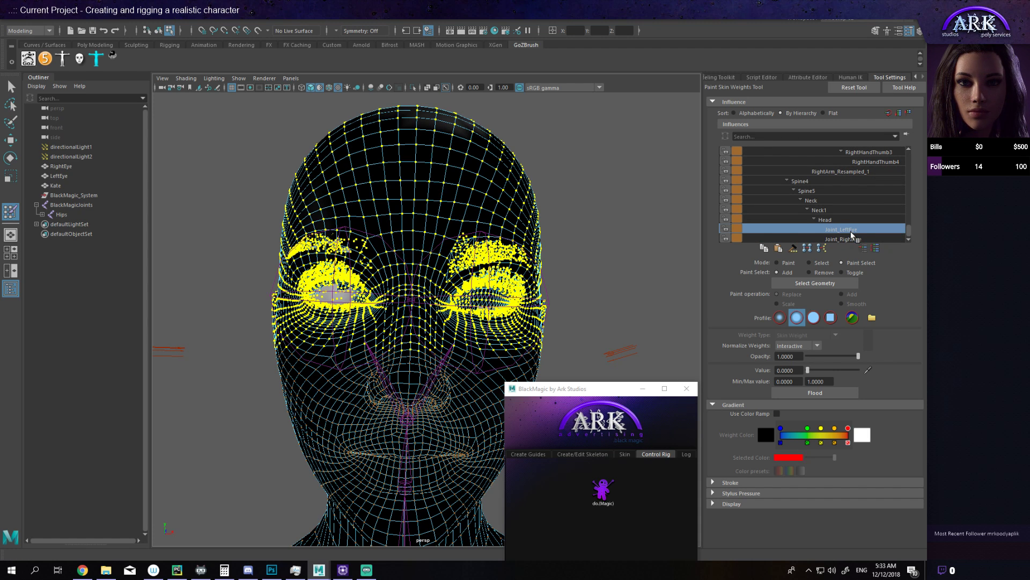
left_click(799, 403)
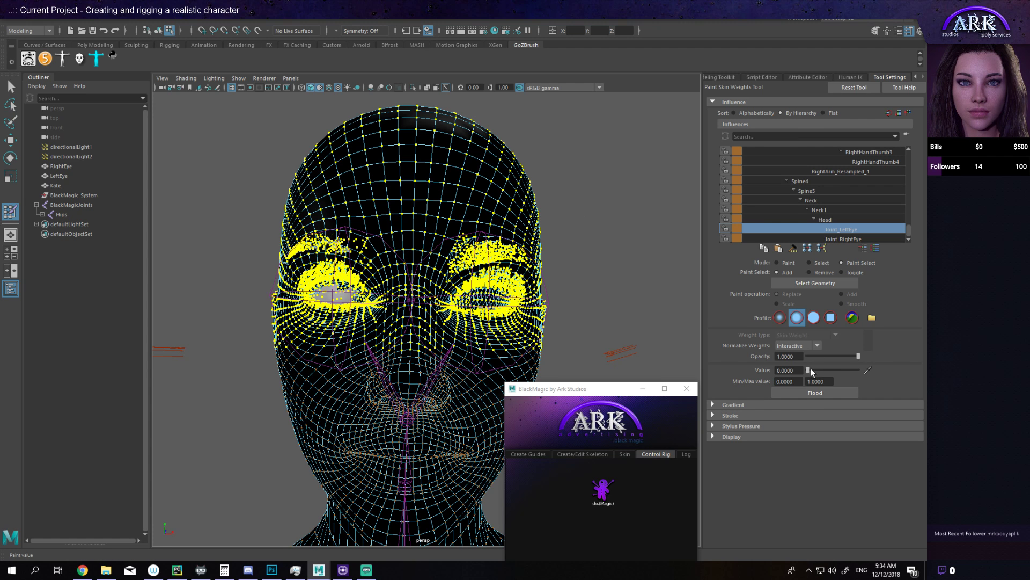
left_click_drag(815, 368, 753, 371)
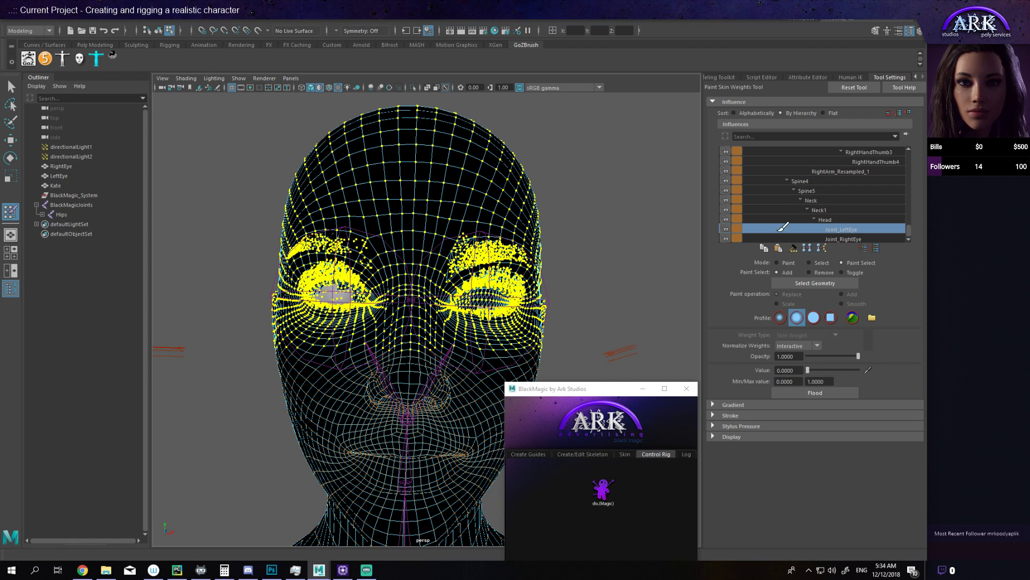
left_click(784, 262)
left_click(784, 262)
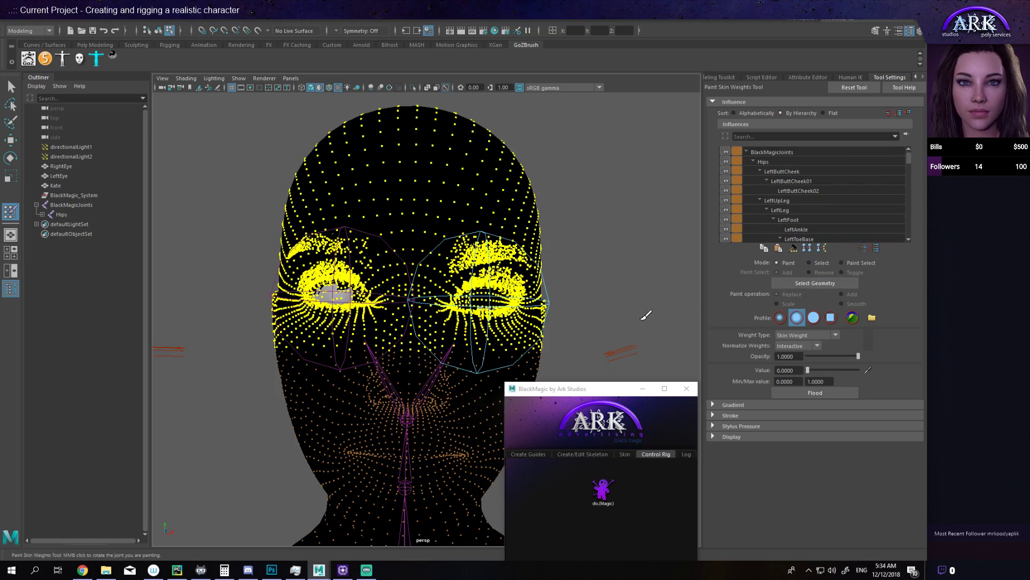
Step: Flood the selected vertices with full Joint_LeftEye weight, and flood them again with value 0
left_click_drag(639, 318, 653, 324, "alt")
right_click_drag(653, 324, 631, 336, "alt")
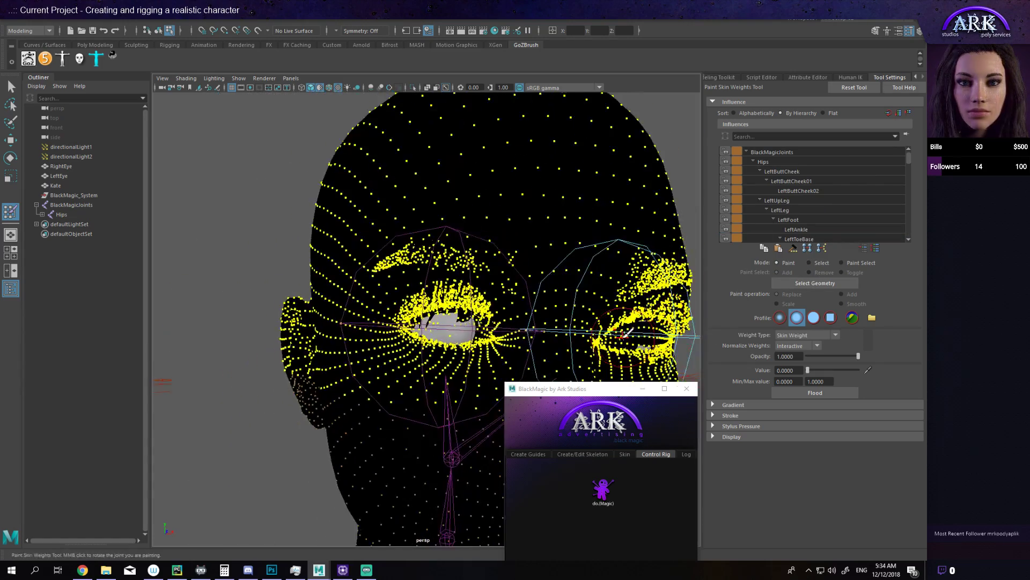
left_click_drag(625, 333, 610, 336, "alt")
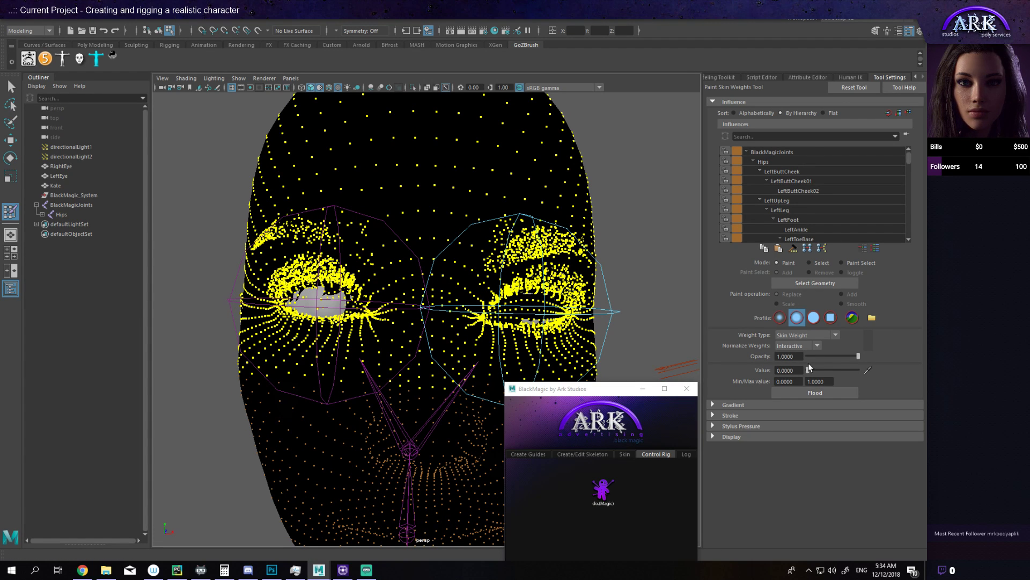
left_click_drag(808, 370, 810, 373)
left_click(851, 393)
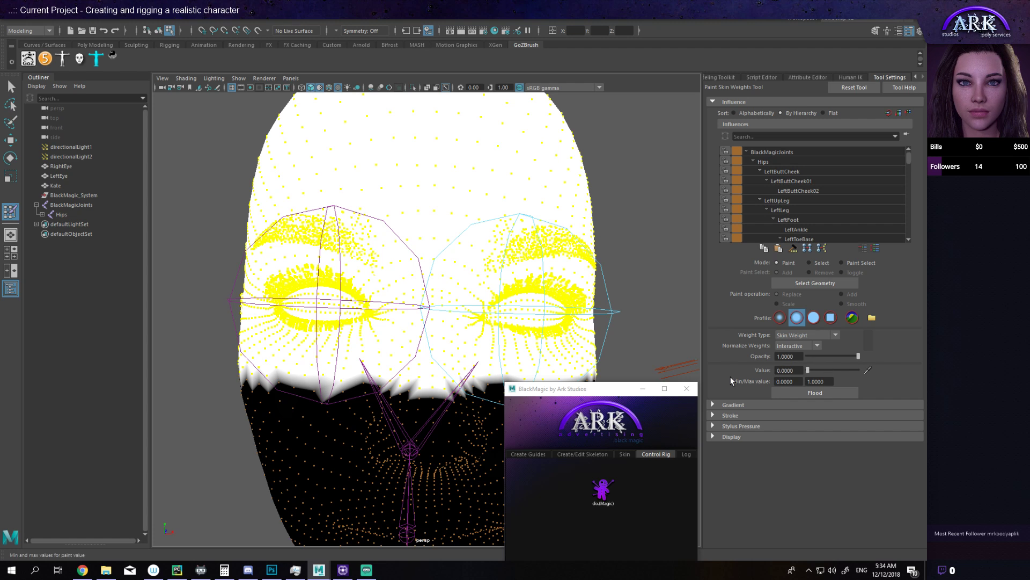
left_click(818, 392)
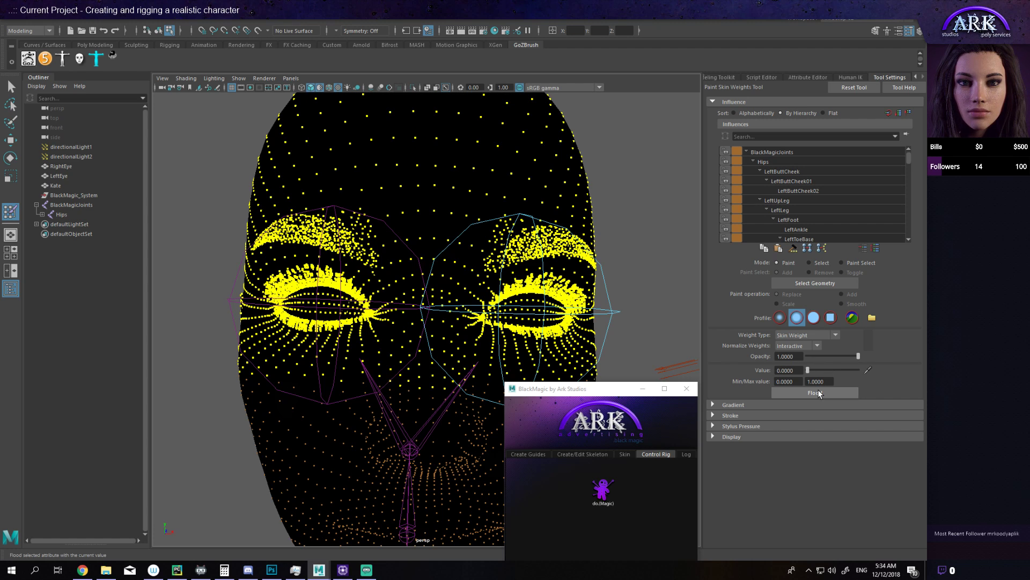
left_click_drag(617, 340, 609, 346, "alt")
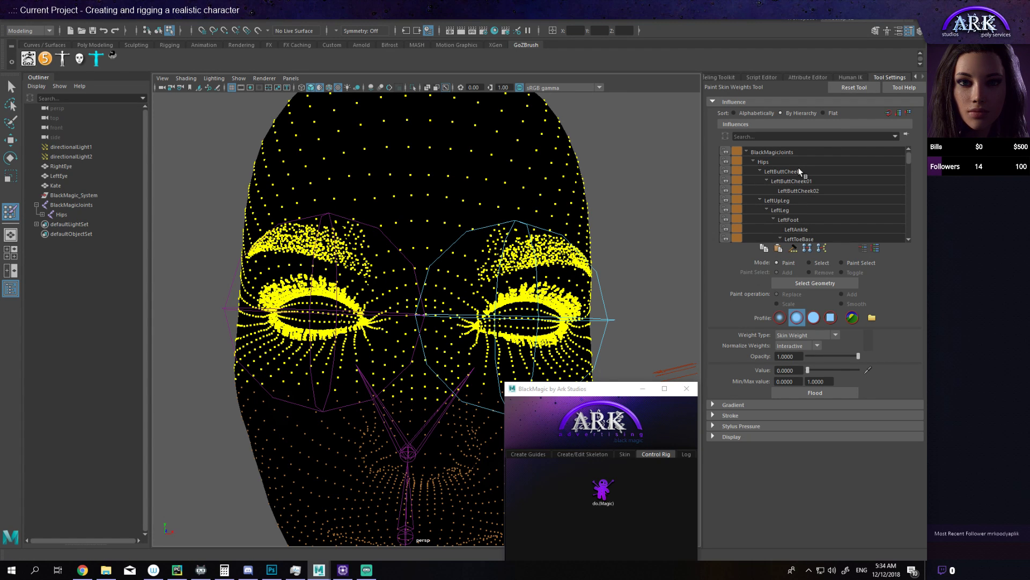
Step: Select the Head influence and flood the selected upper-head vertices with value 1
left_click_drag(908, 159, 909, 236)
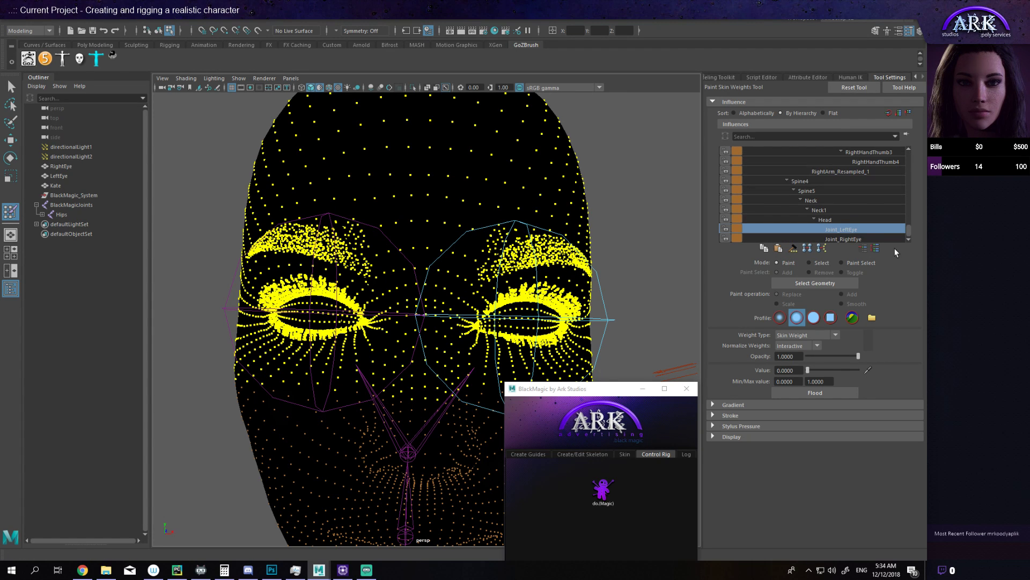
left_click(839, 220)
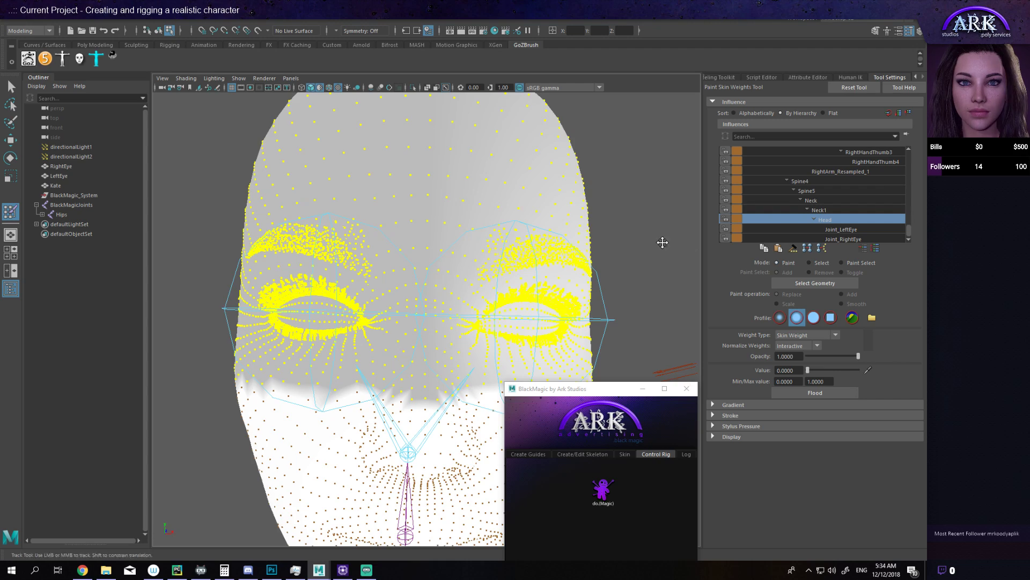
mouse_move(663, 243)
middle_mouse_down("alt")
mouse_move(649, 211)
mouse_move(668, 236)
middle_mouse_up("alt")
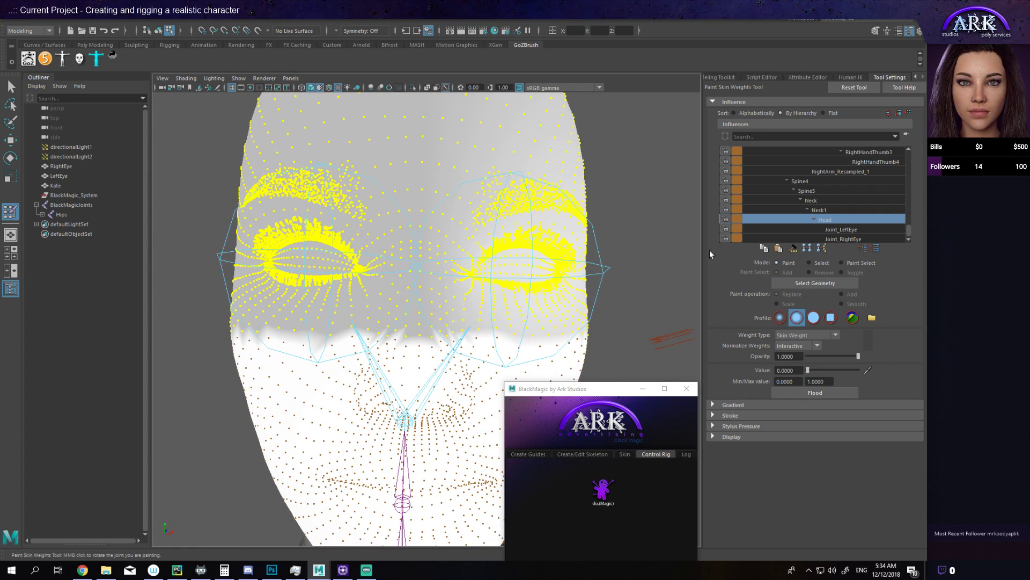
key("f")
left_click_drag(651, 254, 646, 252, "alt")
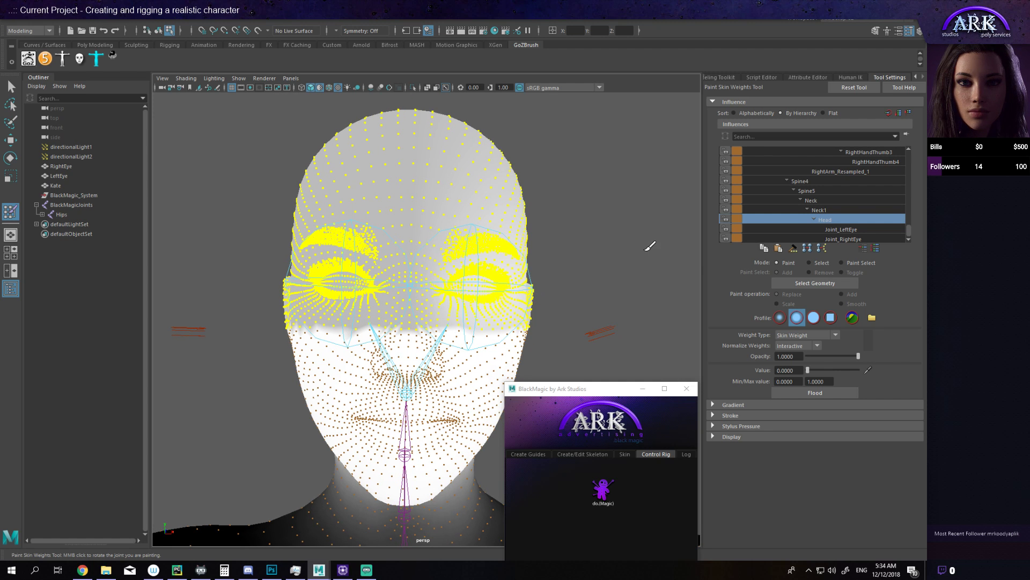
left_click(828, 391)
left_click_drag(638, 305, 713, 303, "alt")
middle_click_drag(658, 300, 466, 235, "alt")
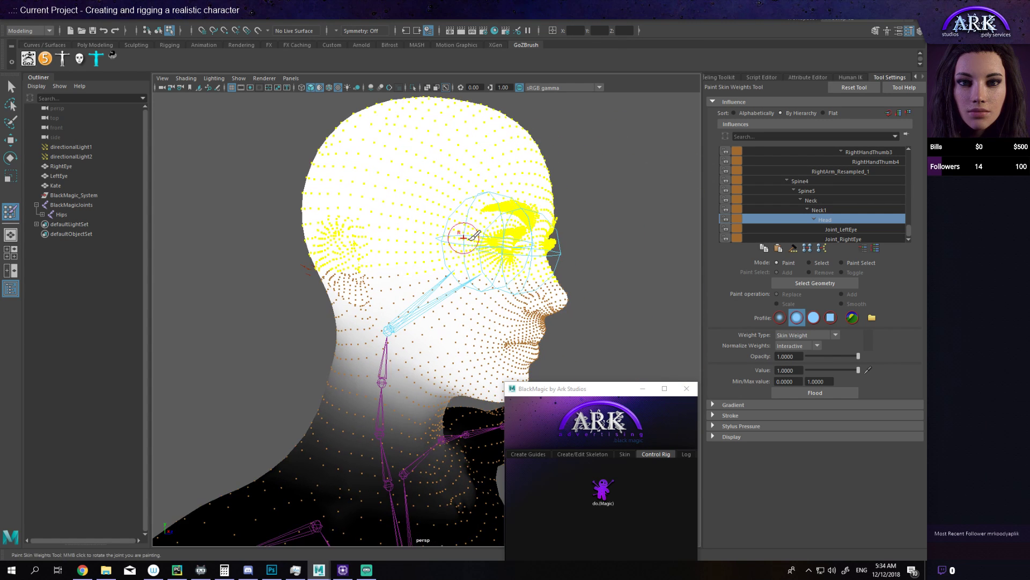
left_click_drag(465, 235, 432, 240, "alt")
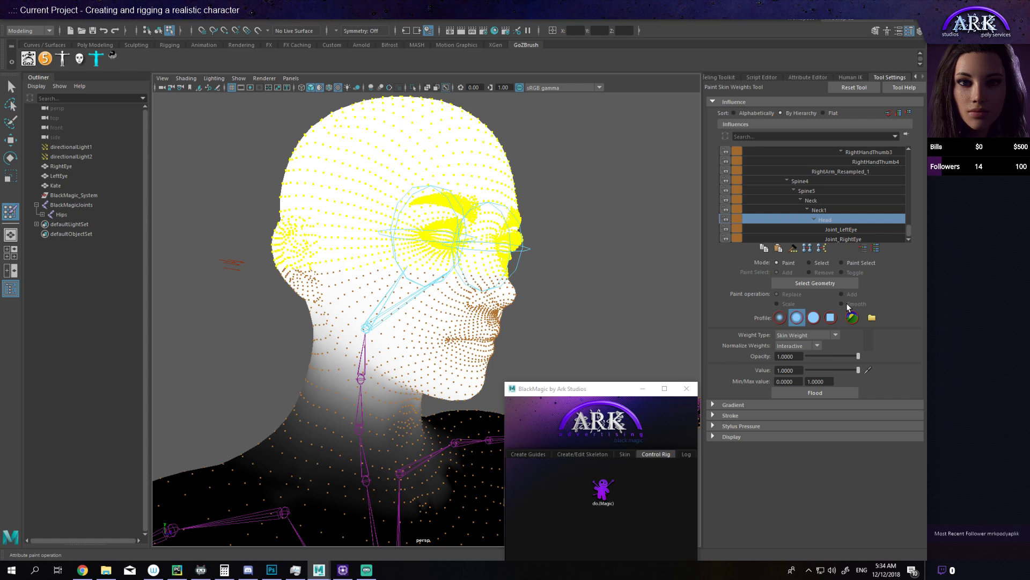
left_click_drag(582, 275, 603, 280, "alt")
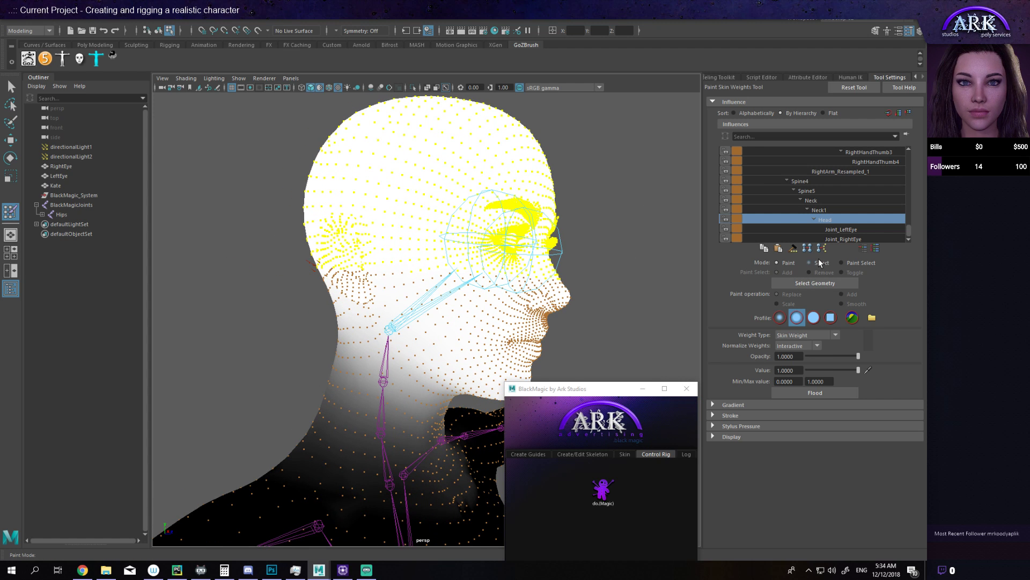
Step: Leave vertex selection on the head mesh and clear the current selection
key("F8")
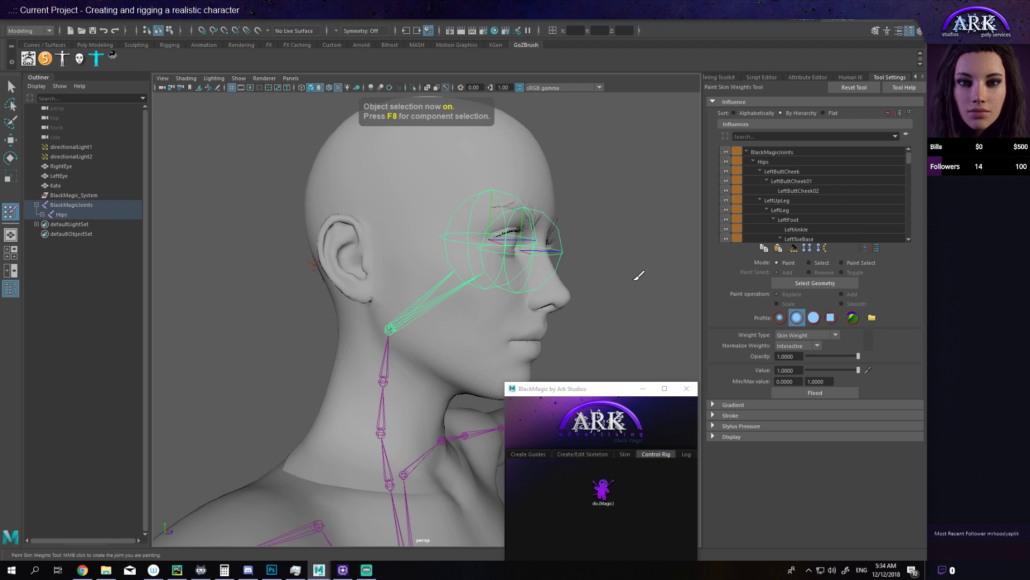
left_click(785, 263)
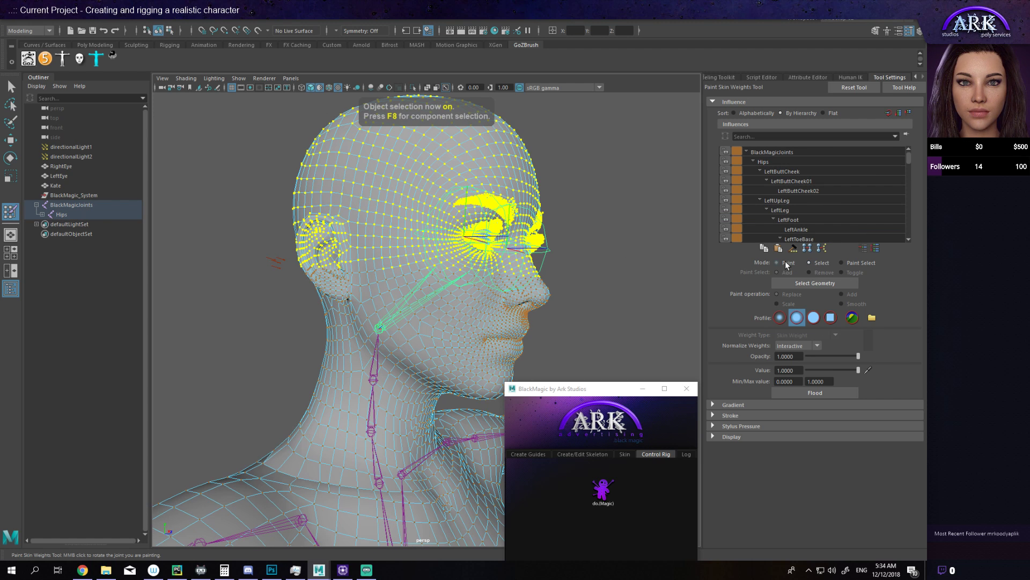
left_click(777, 262)
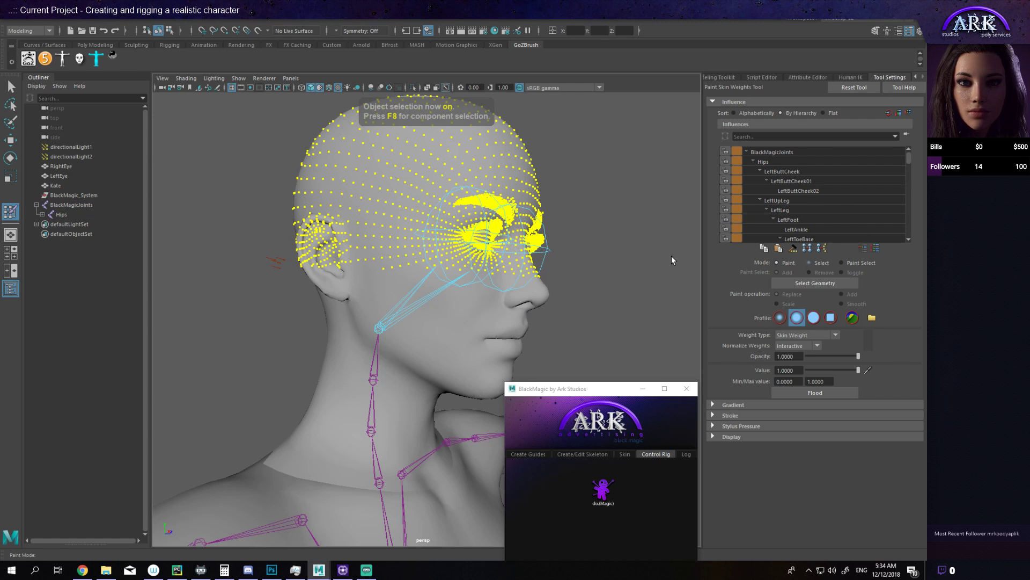
left_click(672, 256)
left_click(782, 263)
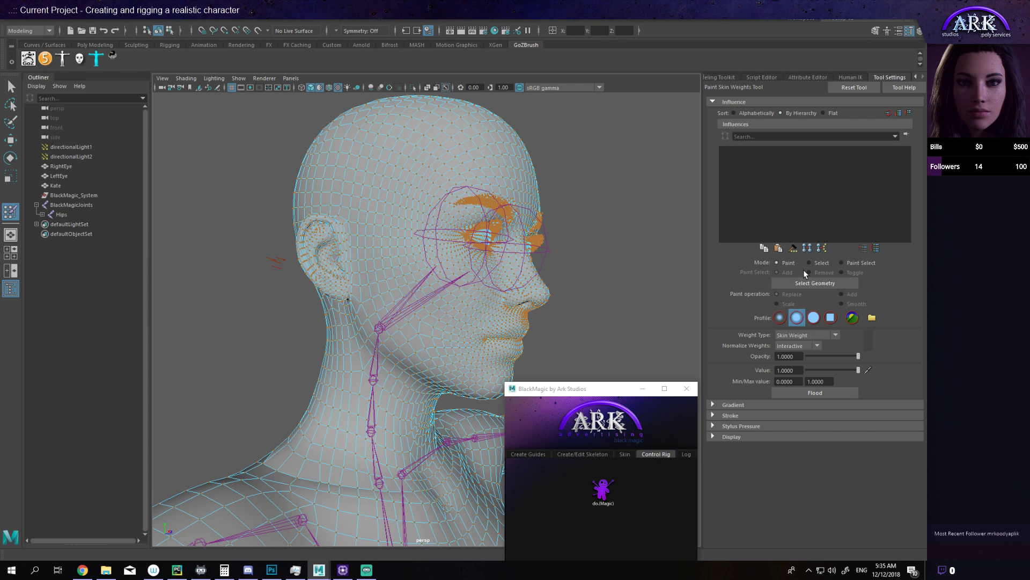
scroll(609, 258, "up", 3)
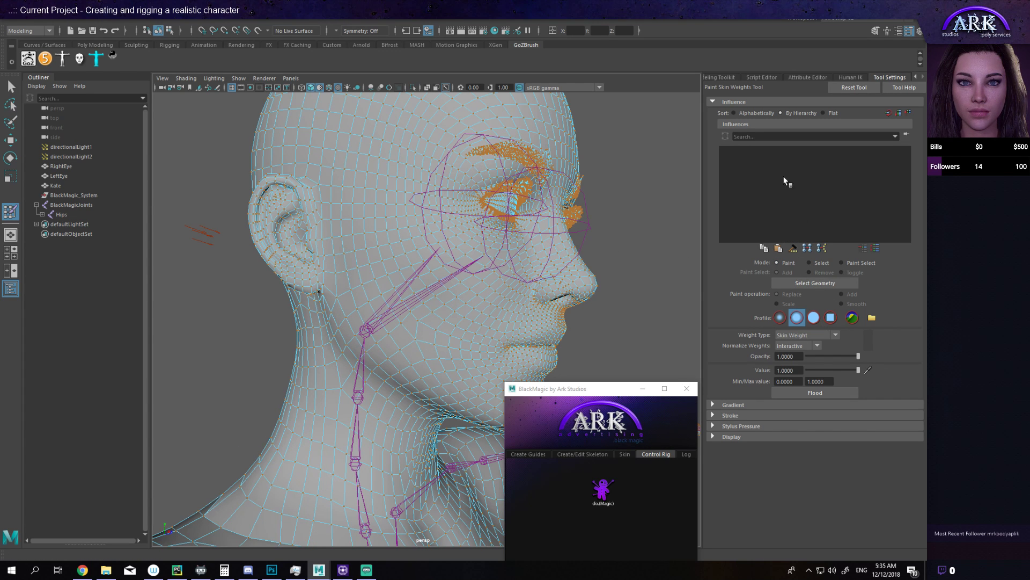
Step: Select the Kate mesh in object selection mode and check the Head influence's weights around the head and neck
left_click(54, 186)
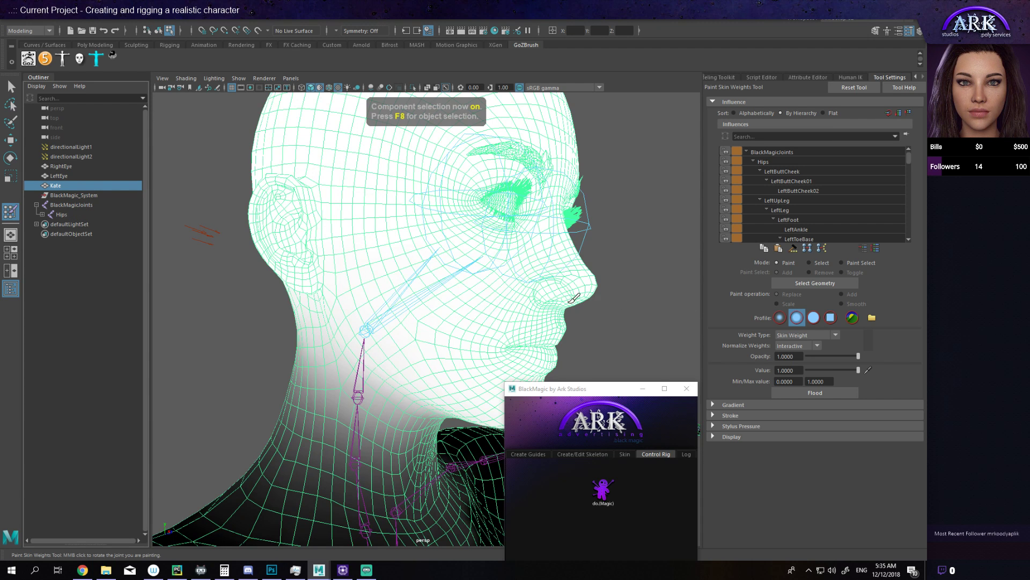
scroll(574, 298, "down", 2)
key("F8")
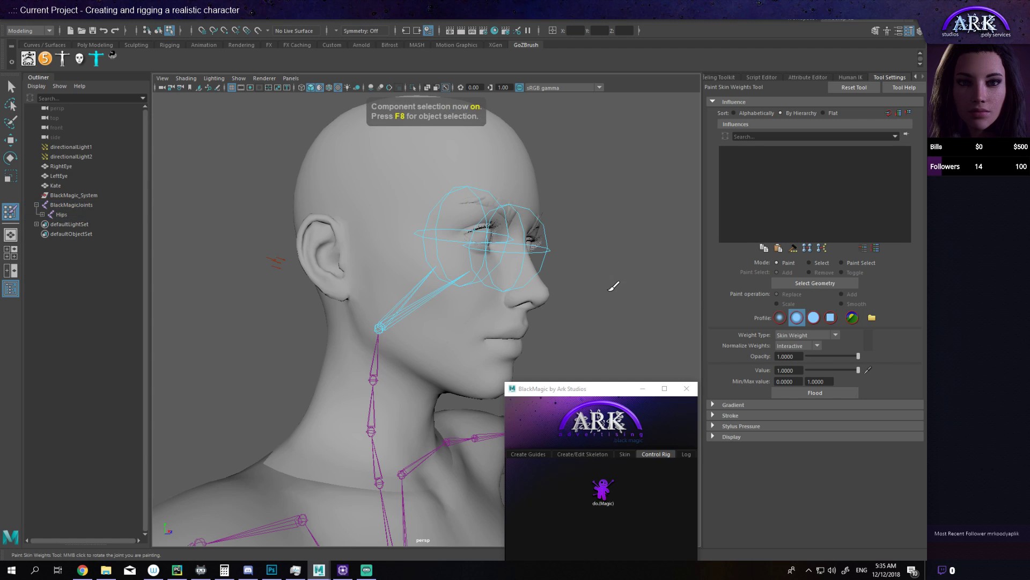
left_click(57, 185)
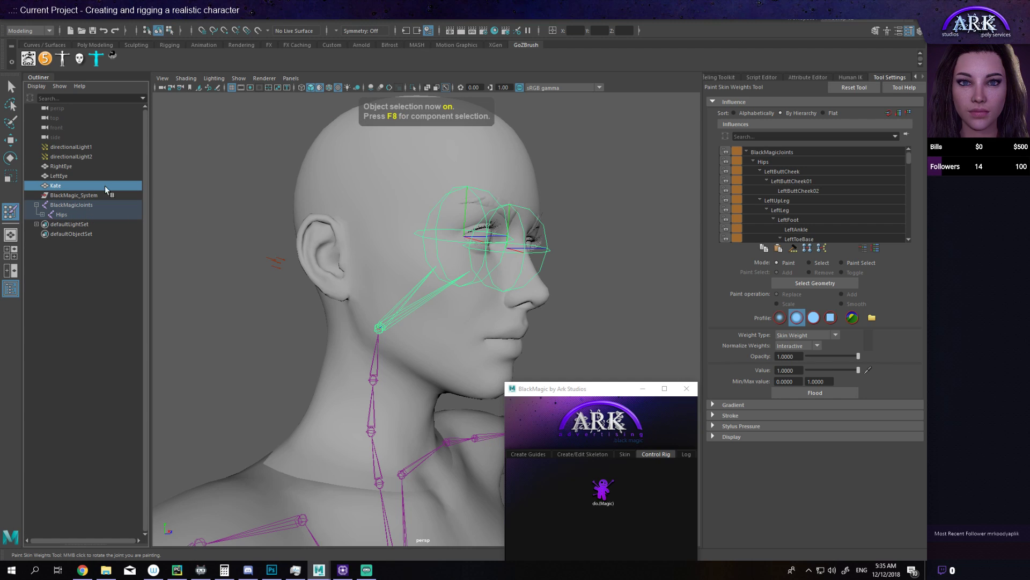
left_click_drag(574, 286, 597, 285, "alt")
right_click_drag(598, 285, 596, 320, "alt")
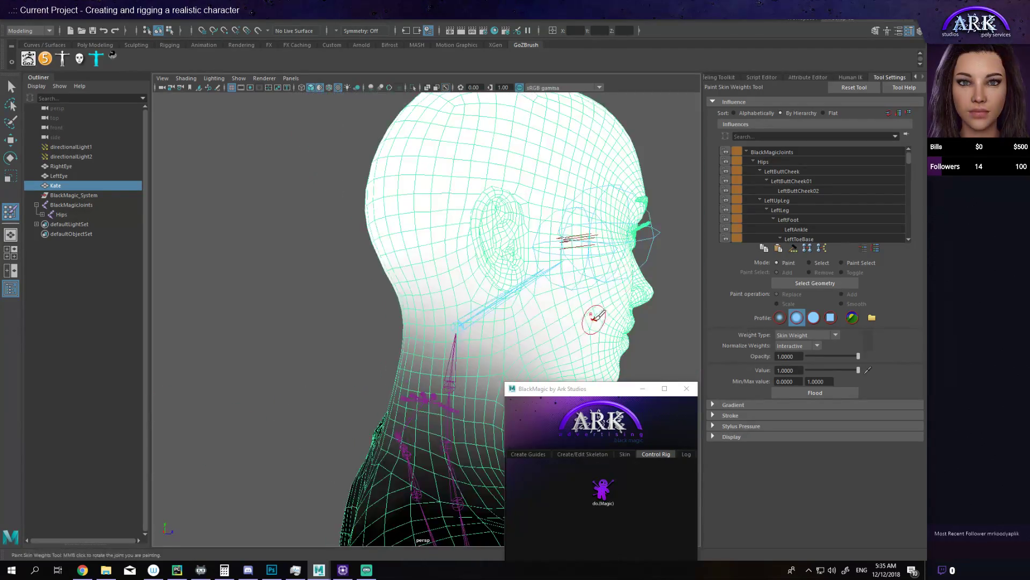
left_click_drag(596, 321, 483, 311, "alt")
middle_click_drag(483, 311, 504, 163, "alt")
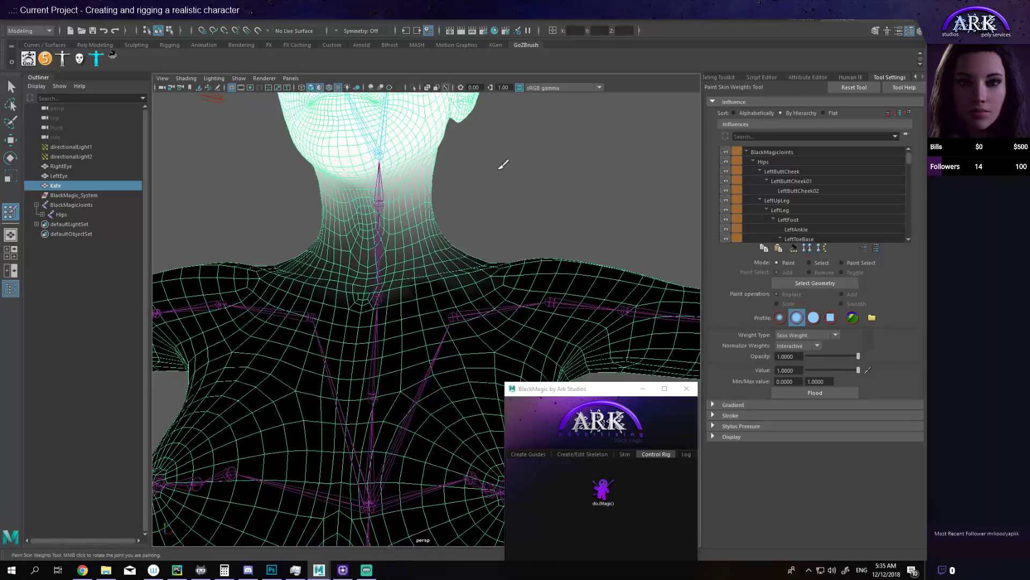
Step: Select the character's left shoulder joint and rotate it to lower the arm beside the body
right_click_drag(504, 163, 563, 253, "alt")
middle_click_drag(563, 253, 495, 230, "alt")
right_click_drag(479, 301, 472, 278, "alt")
key("w")
left_click(469, 281)
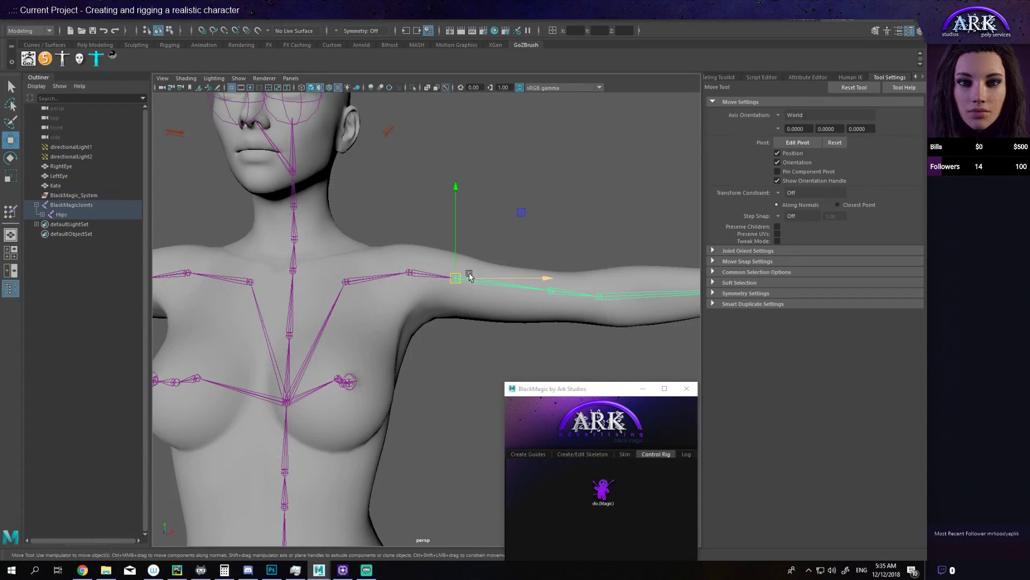
left_click(410, 273)
key("e")
left_click_drag(482, 226, 504, 316)
middle_click_drag(493, 326, 481, 275, "alt")
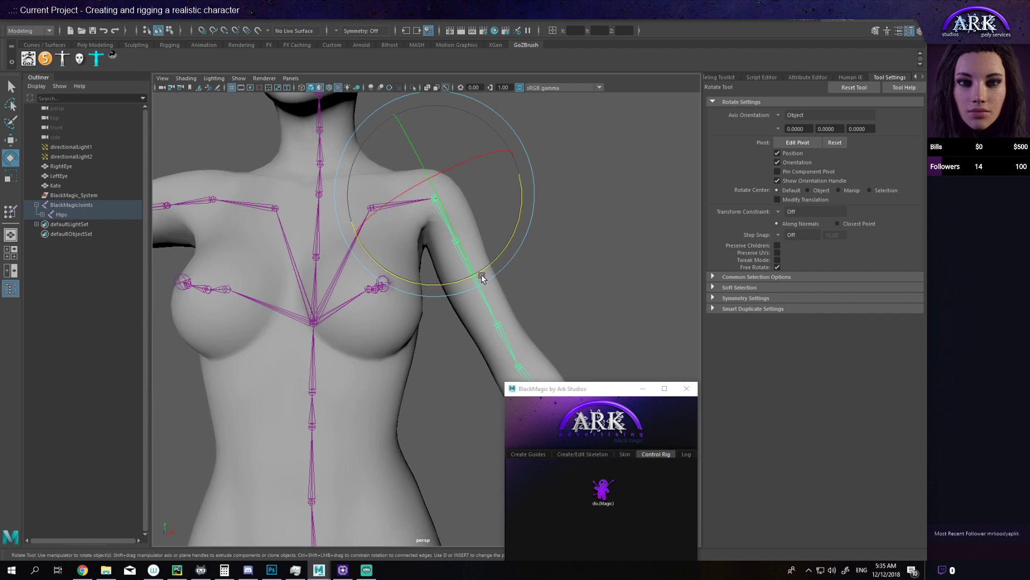
Step: Select the Kate mesh at the deformed left armpit and open the Modeling Toolkit
left_click_drag(481, 274, 446, 270, "alt")
right_click_drag(446, 270, 514, 285, "alt")
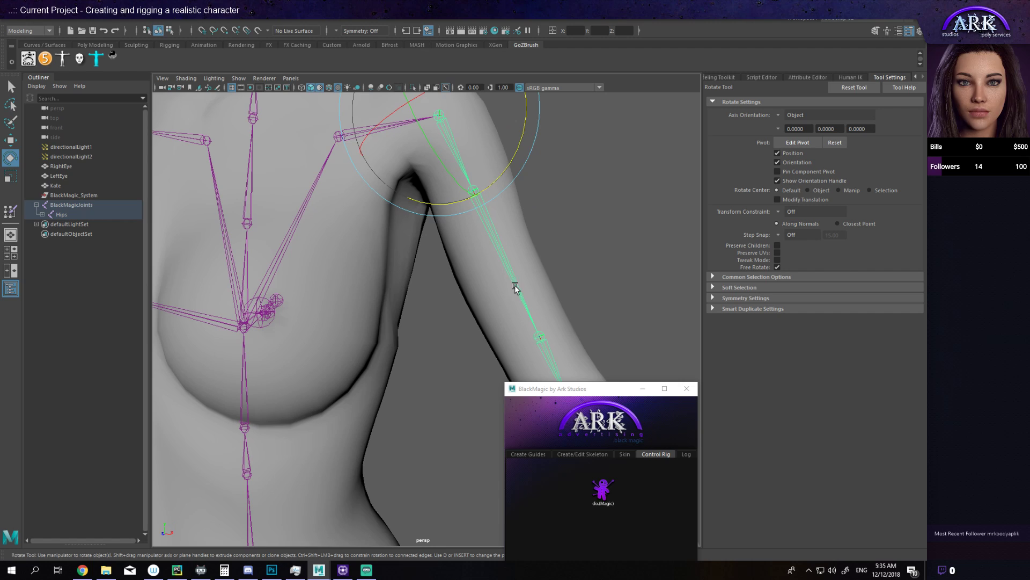
left_click(465, 244)
left_click_drag(452, 265, 450, 253, "alt")
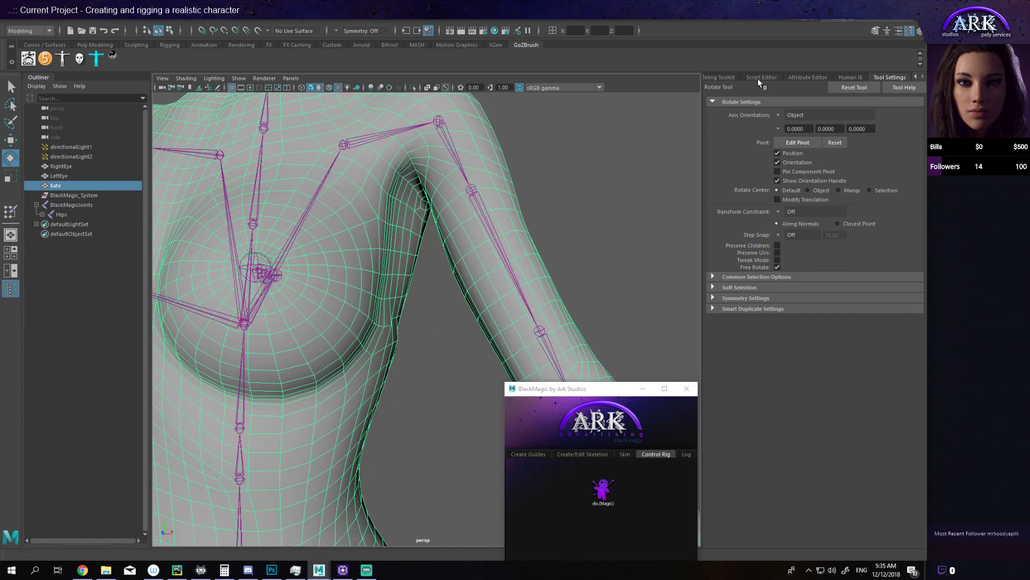
left_click(734, 77)
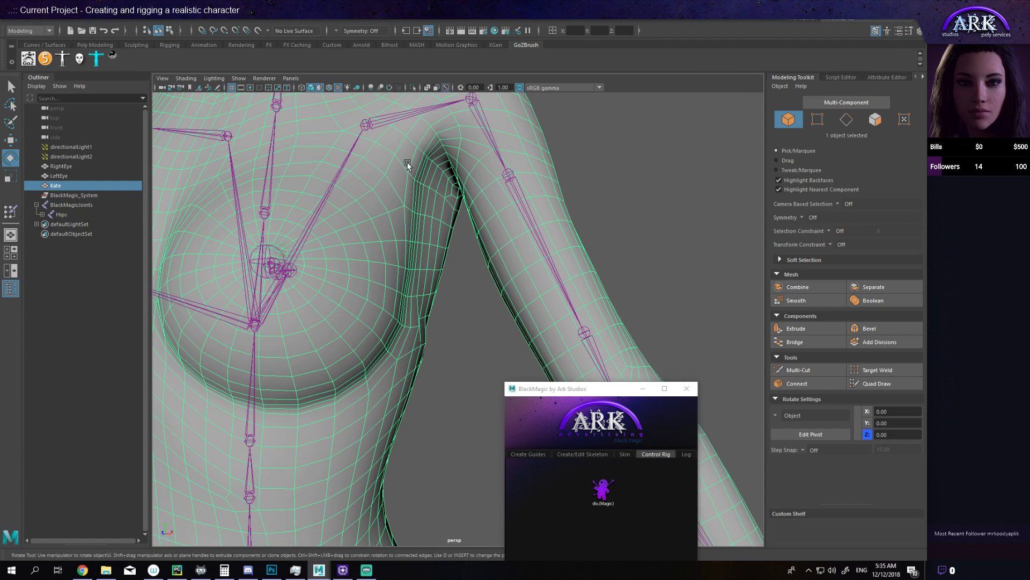
Step: Open the Paint Skin Weights tool on the Kate mesh and display the LeftShoulder influence's weights
left_click(10, 212)
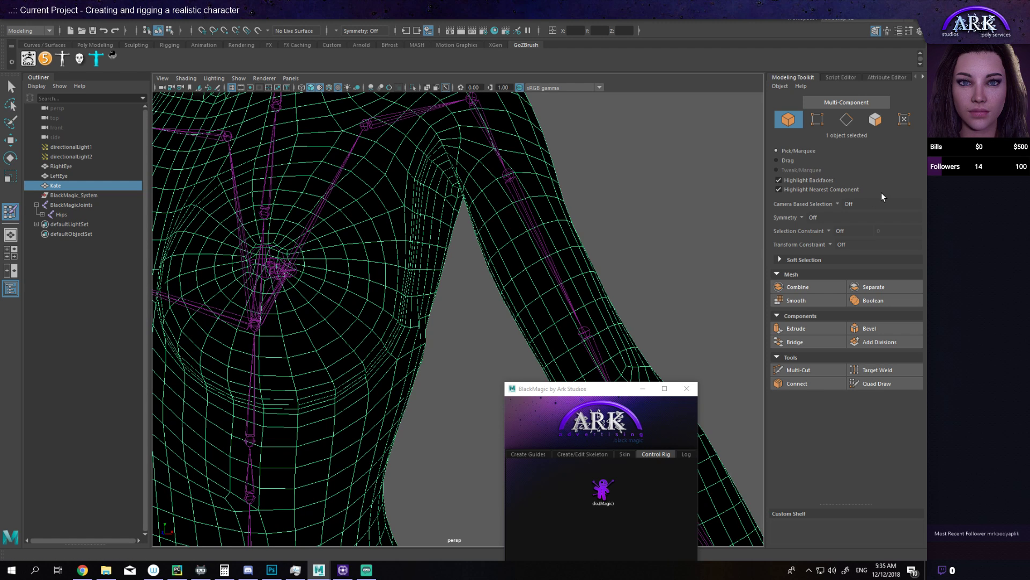
left_click(913, 76)
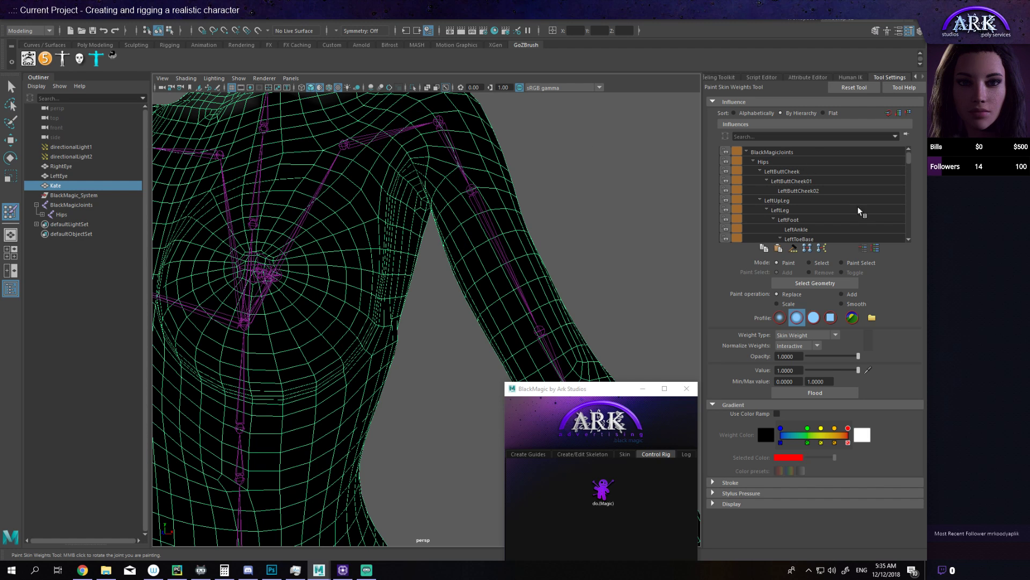
scroll(837, 210, "down", 2)
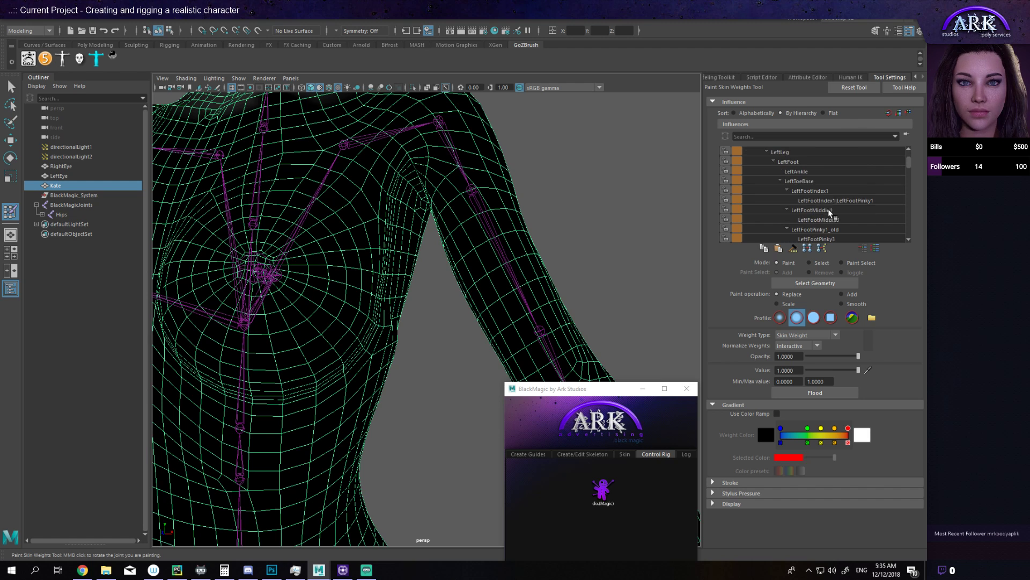
scroll(832, 214, "down", 5)
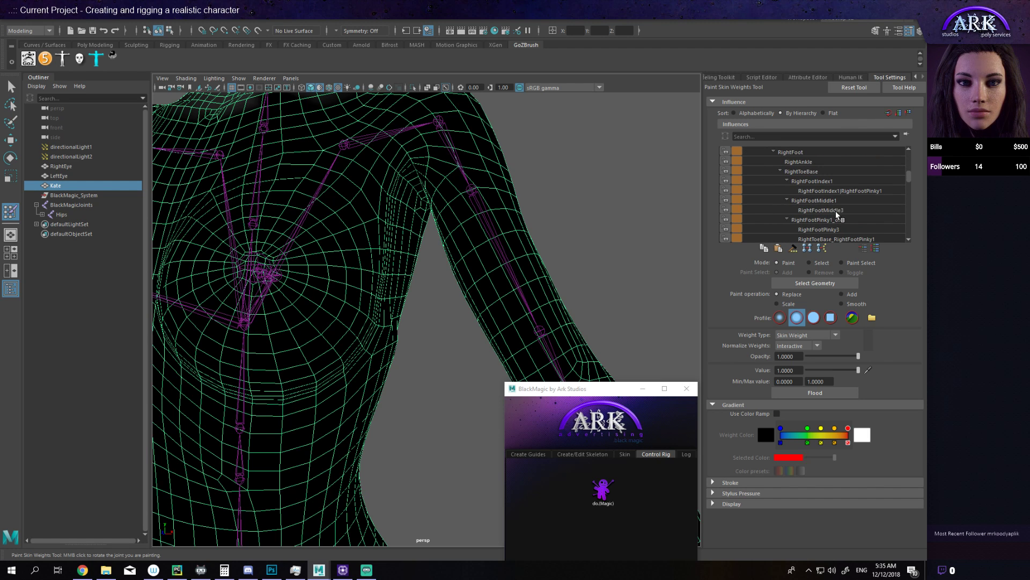
scroll(837, 214, "down", 4)
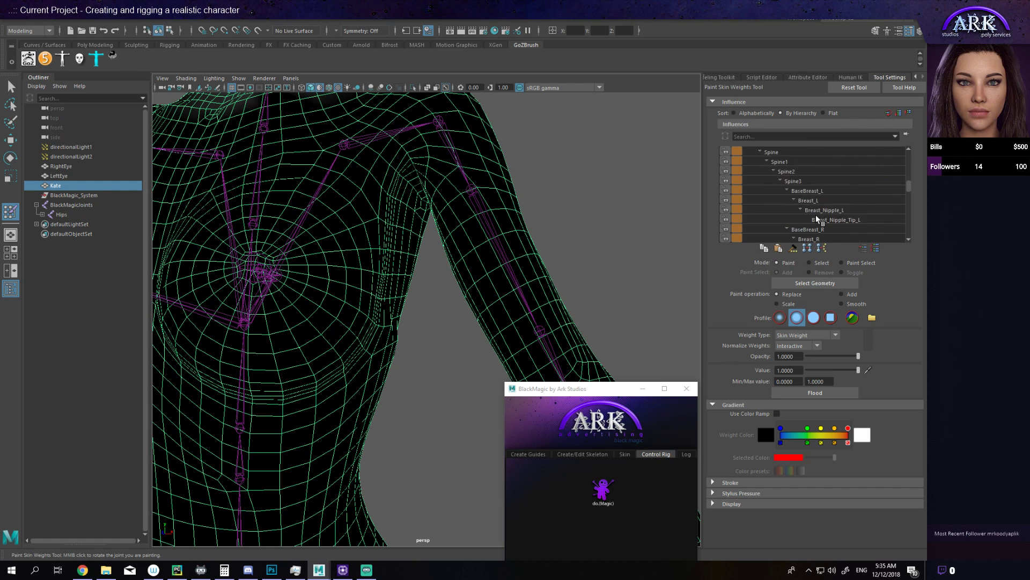
scroll(818, 219, "down", 3)
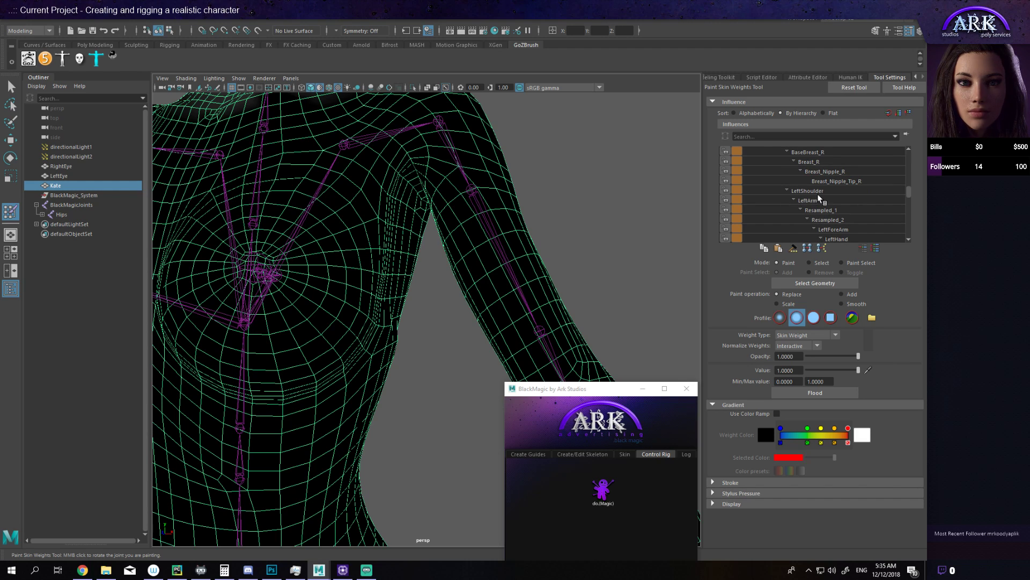
left_click(820, 200)
left_click(821, 191)
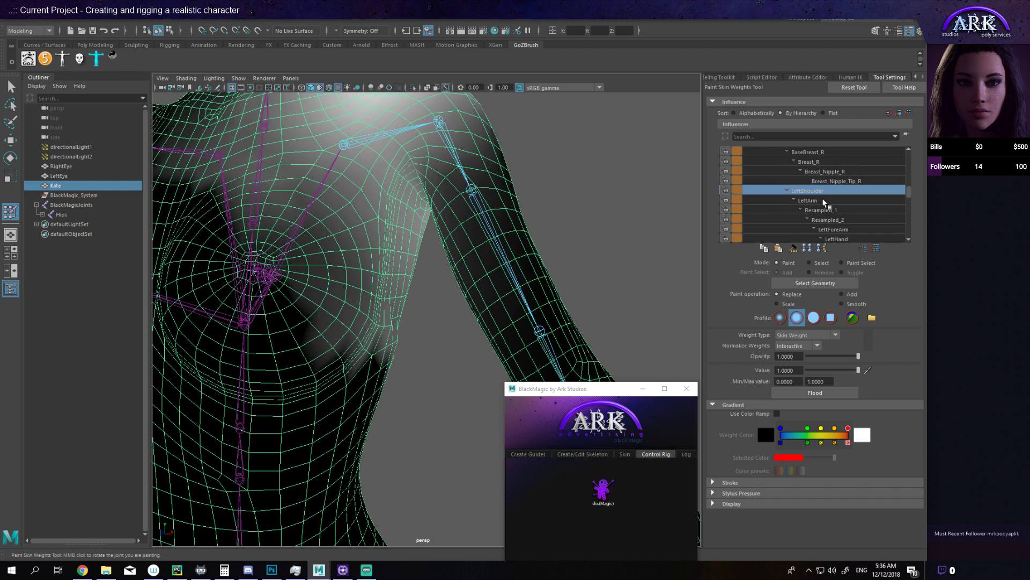
Step: Choose the LeftArm influence for weight painting and examine its weights around the left armpit and upper arm
left_click_drag(623, 206, 673, 220, "alt")
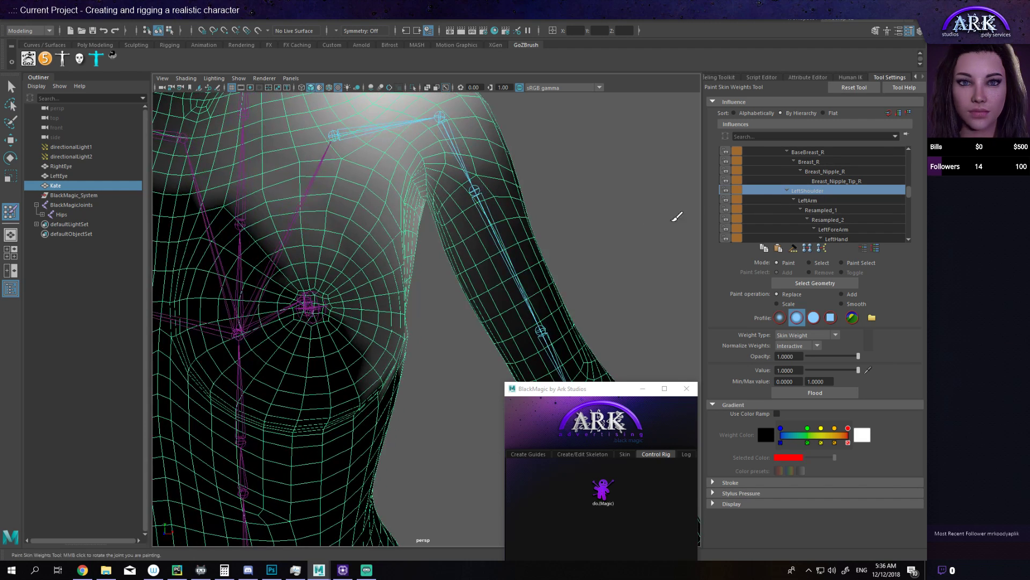
scroll(815, 208, "up", 3)
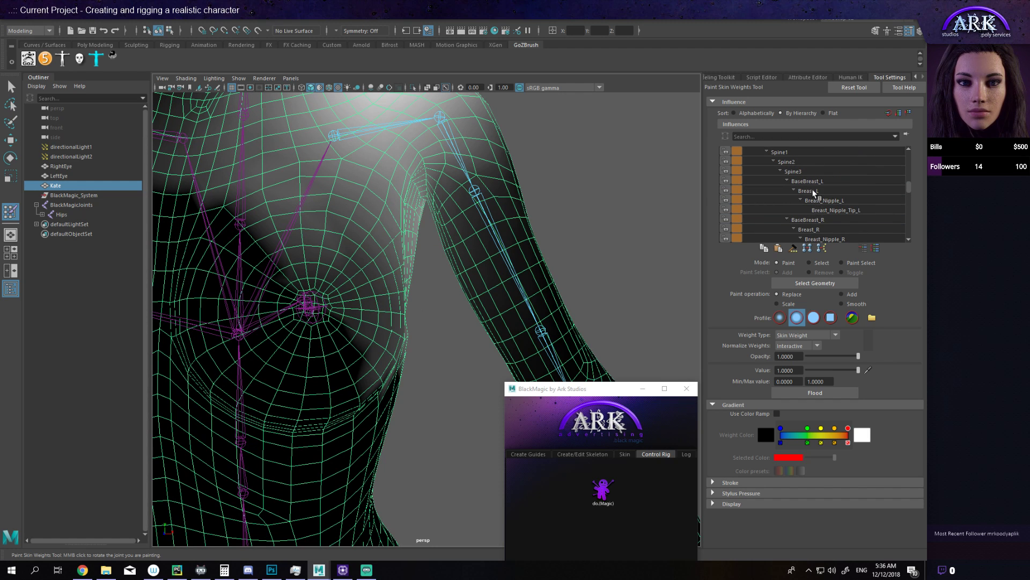
scroll(829, 227, "down", 2)
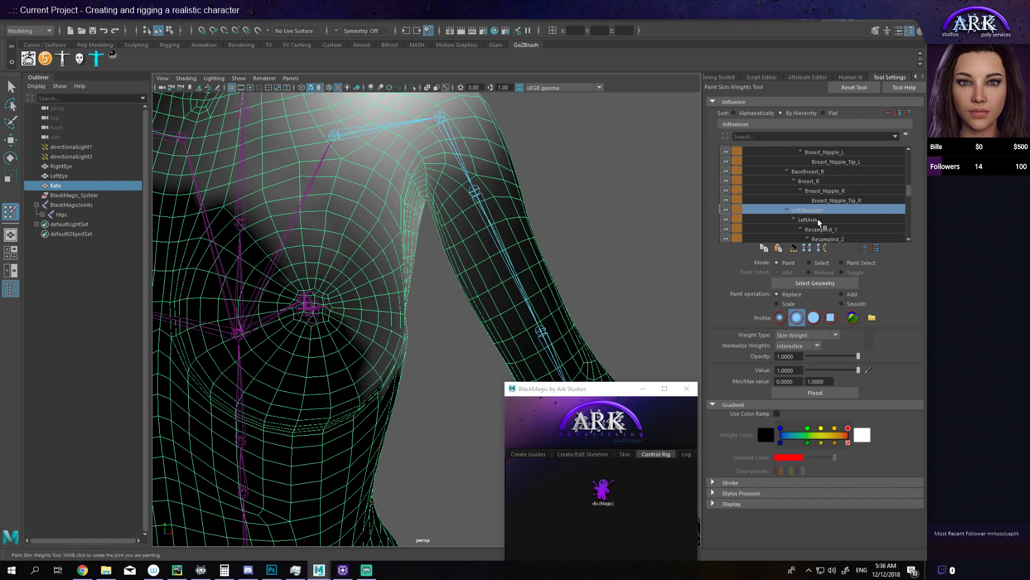
left_click(809, 219)
left_click_drag(515, 208, 476, 207, "alt")
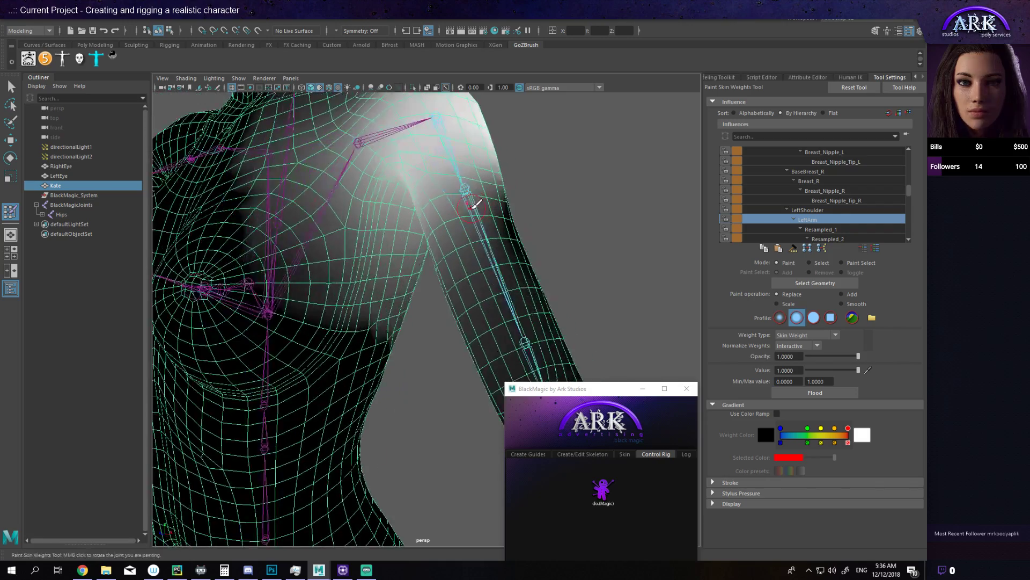
right_click_drag(476, 208, 479, 234, "alt")
middle_click_drag(479, 234, 527, 285, "alt")
mouse_move(526, 285)
left_mouse_down("alt")
mouse_move(558, 280)
mouse_move(526, 296)
left_mouse_up("alt")
middle_click_drag(526, 296, 519, 291, "alt")
key("q")
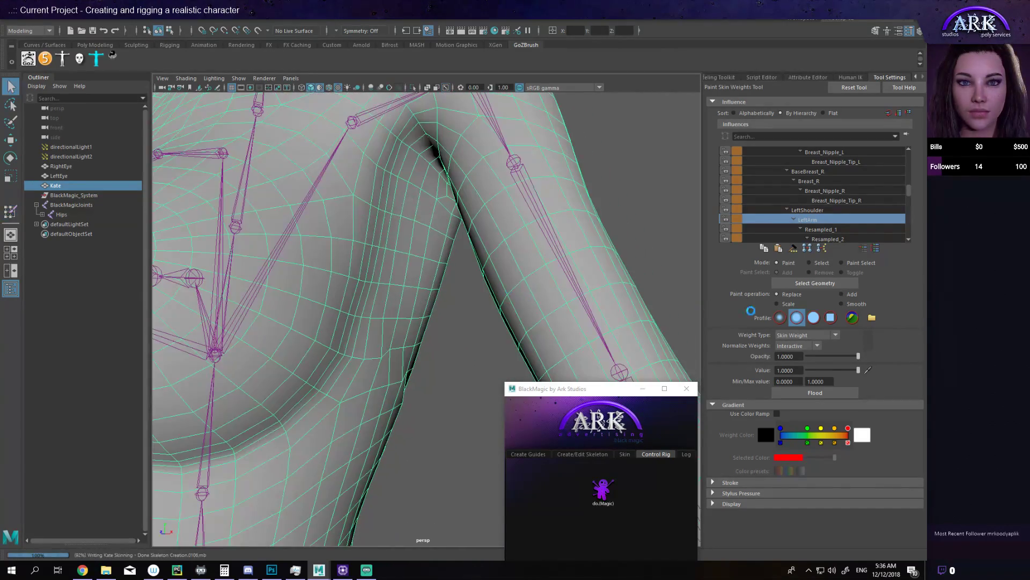
key("y")
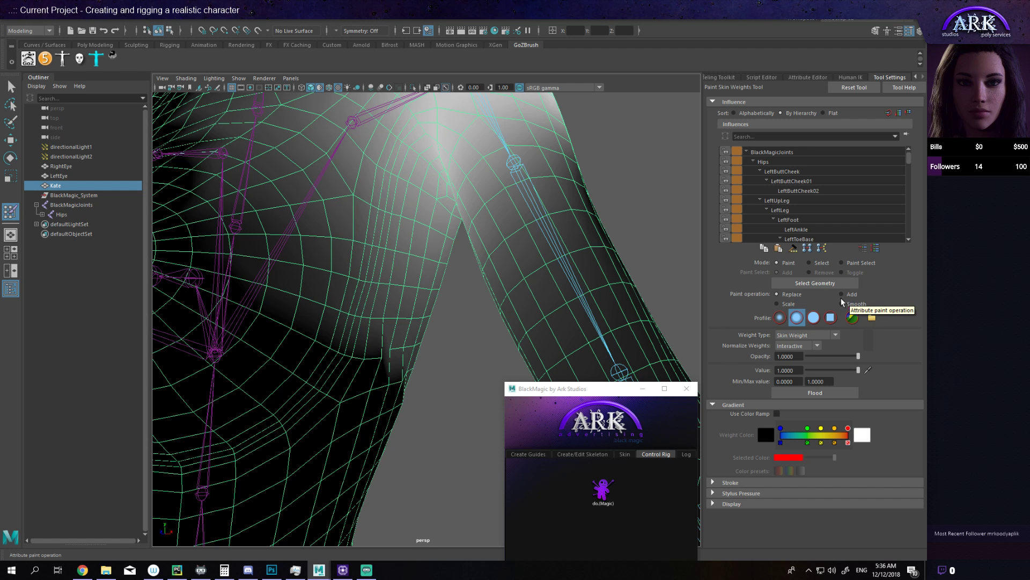
Step: Configure the weight brush with opacity 0.0194, value 0 and an upper radius of 5.1402
left_click_drag(859, 356, 810, 359)
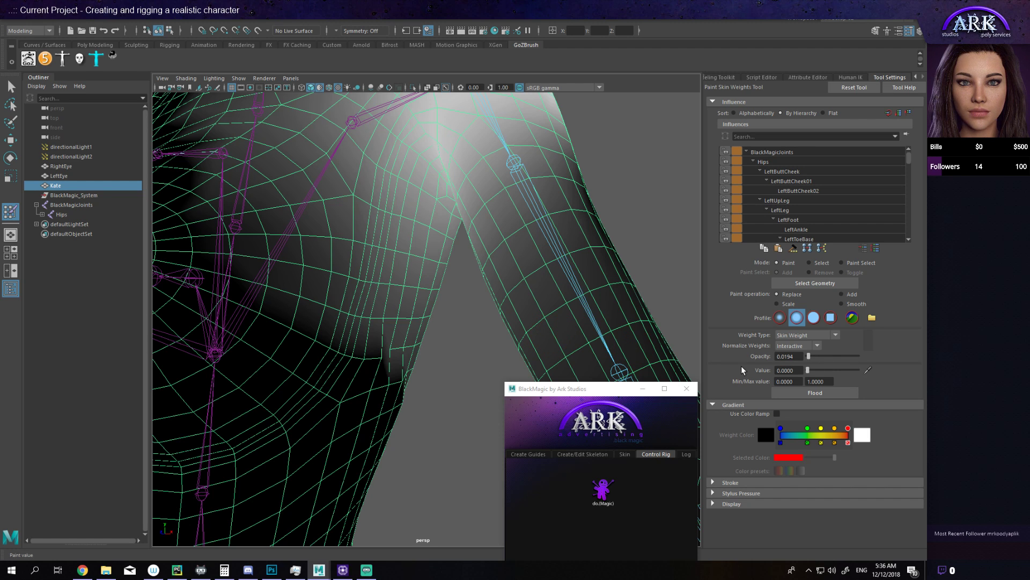
left_click(751, 505)
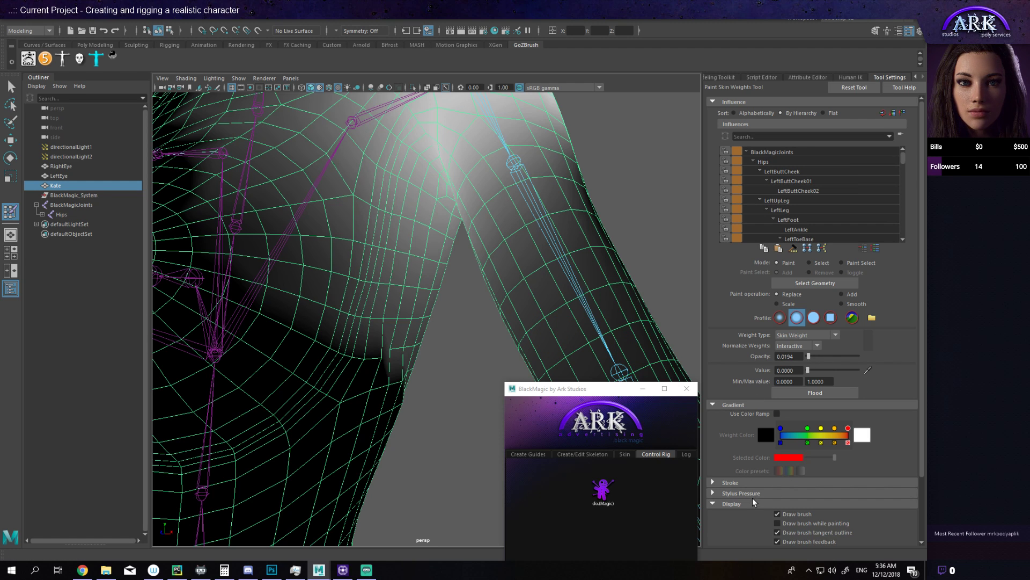
left_click(754, 494)
left_click(756, 484)
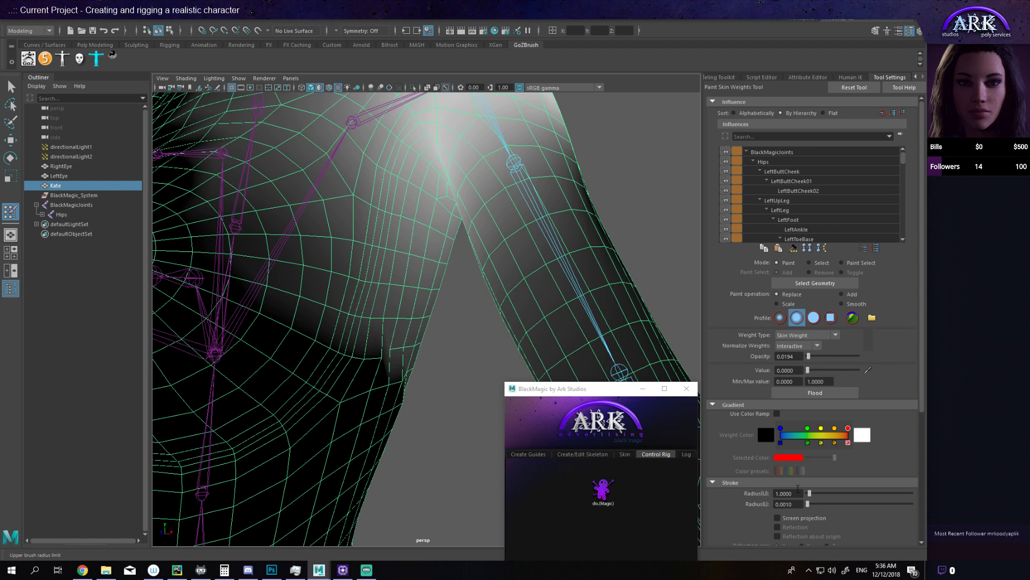
scroll(773, 478, "down", 1)
mouse_move(809, 464)
left_mouse_down()
mouse_move(833, 462)
mouse_move(819, 464)
left_mouse_up()
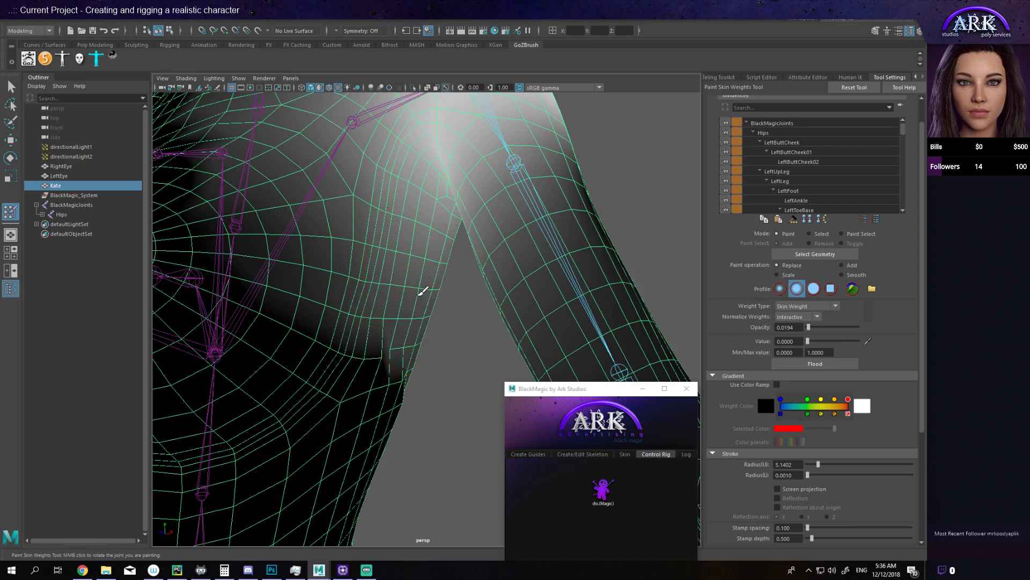
Step: Paint down the LeftArm weights on the side of the torso below the left armpit, front and back
left_click_drag(395, 352, 230, 351, "alt")
middle_click_drag(346, 343, 305, 321, "alt")
mouse_move(304, 320)
left_mouse_down("alt")
mouse_move(230, 310)
mouse_move(292, 299)
mouse_move(365, 323)
left_mouse_up("alt")
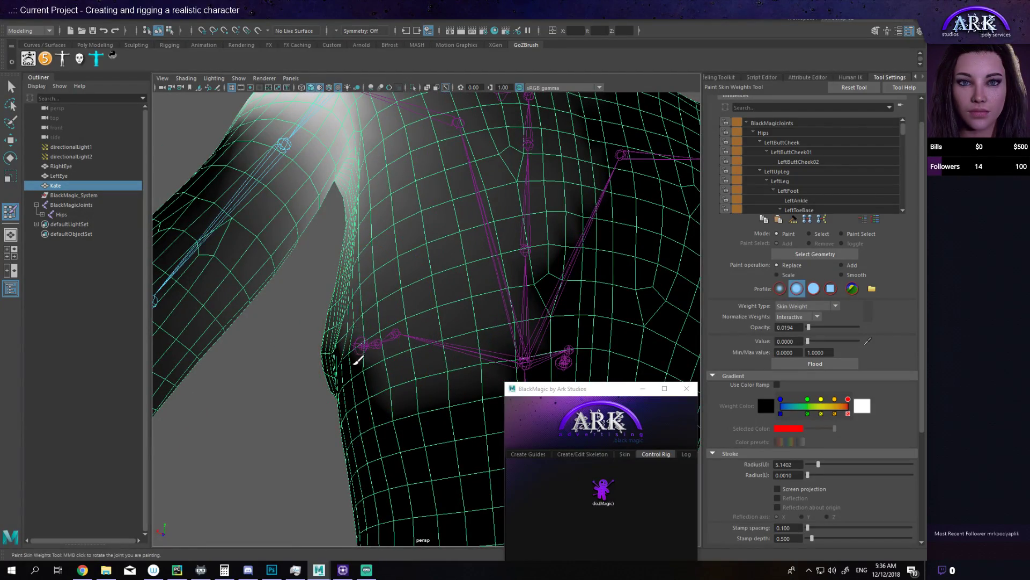
mouse_move(358, 360)
left_mouse_down("alt")
mouse_move(460, 327)
mouse_move(424, 273)
left_mouse_up("alt")
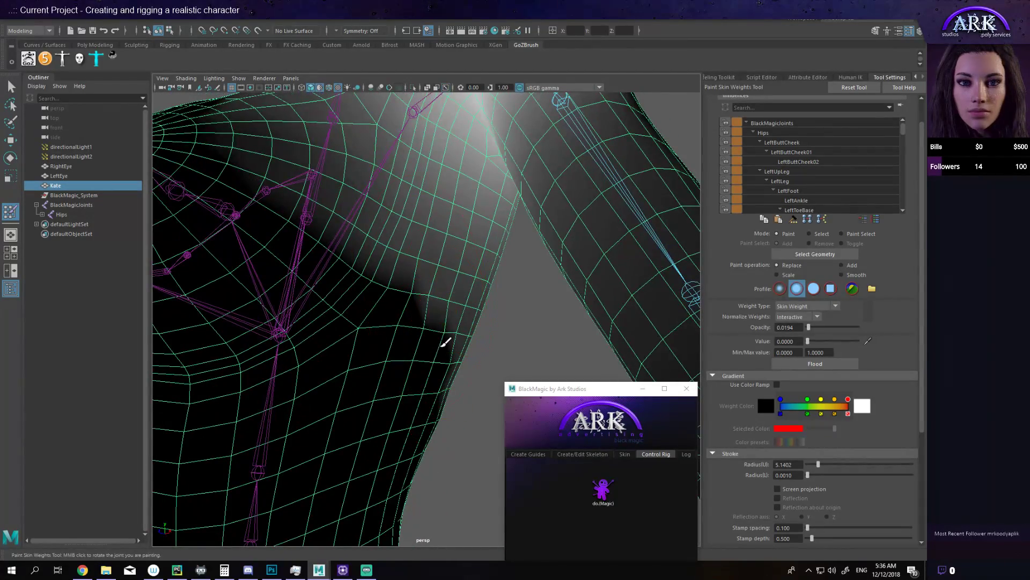
left_click_drag(414, 230, 400, 185, "alt")
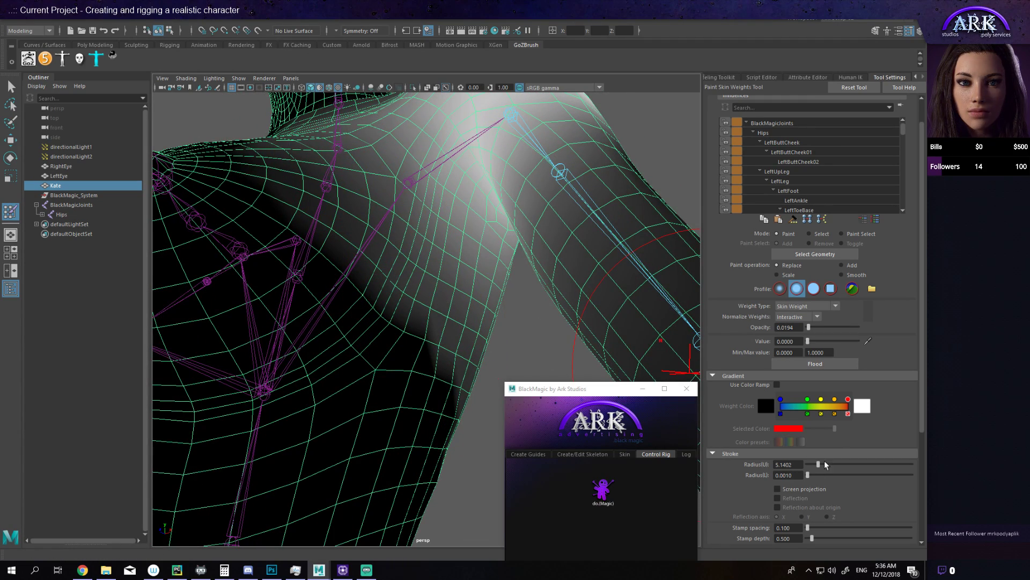
Step: Raise the brush opacity to 0.1456 and reduce the LeftArm weights across the left chest, ribs and upper back
scroll(814, 352, "up", 3)
left_click_drag(808, 355, 816, 356)
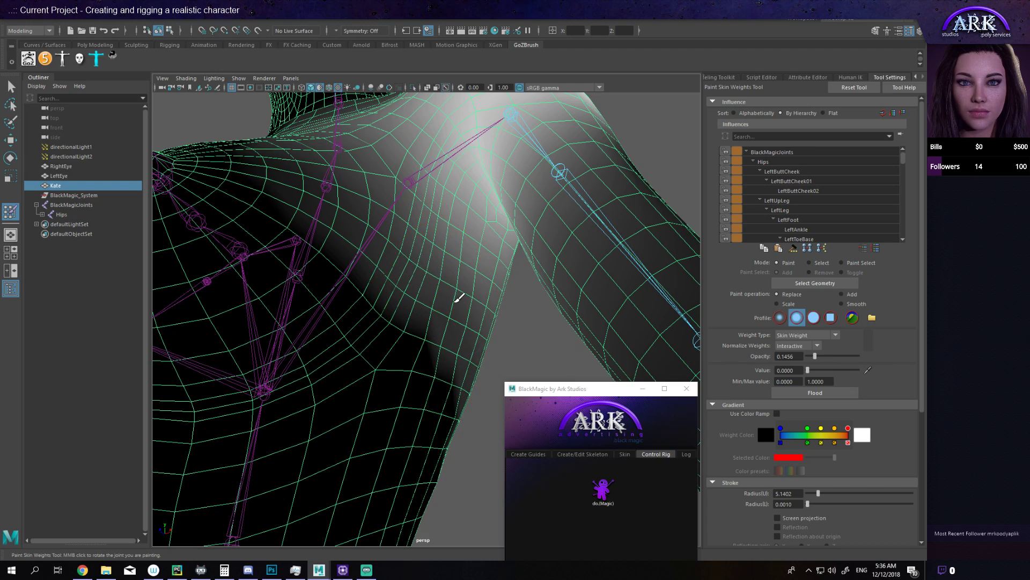
left_click_drag(479, 246, 417, 256, "alt")
mouse_move(417, 257)
right_mouse_down("alt")
mouse_move(375, 247)
mouse_move(382, 263)
right_mouse_up("alt")
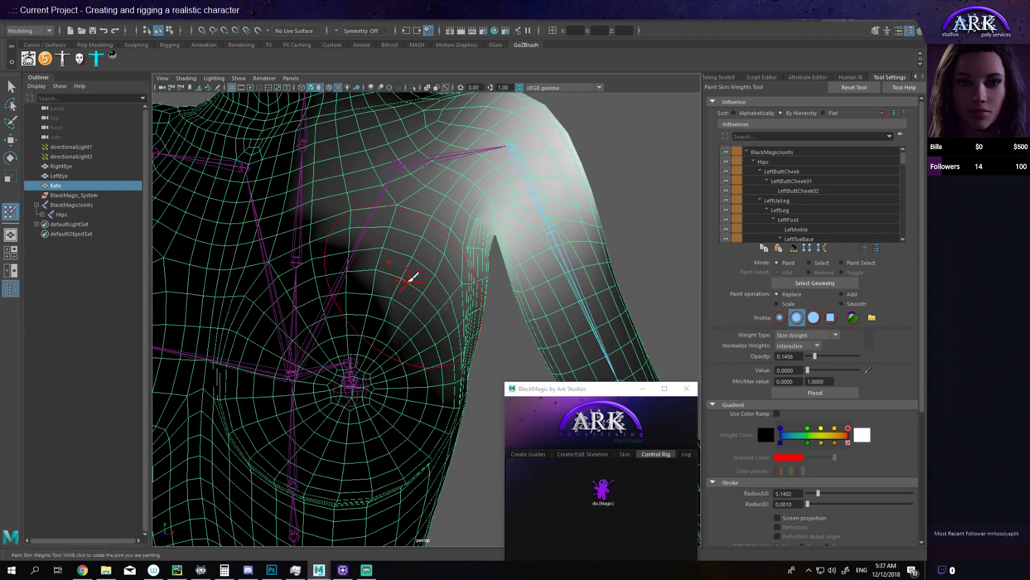
left_click_drag(413, 273, 451, 272, "alt")
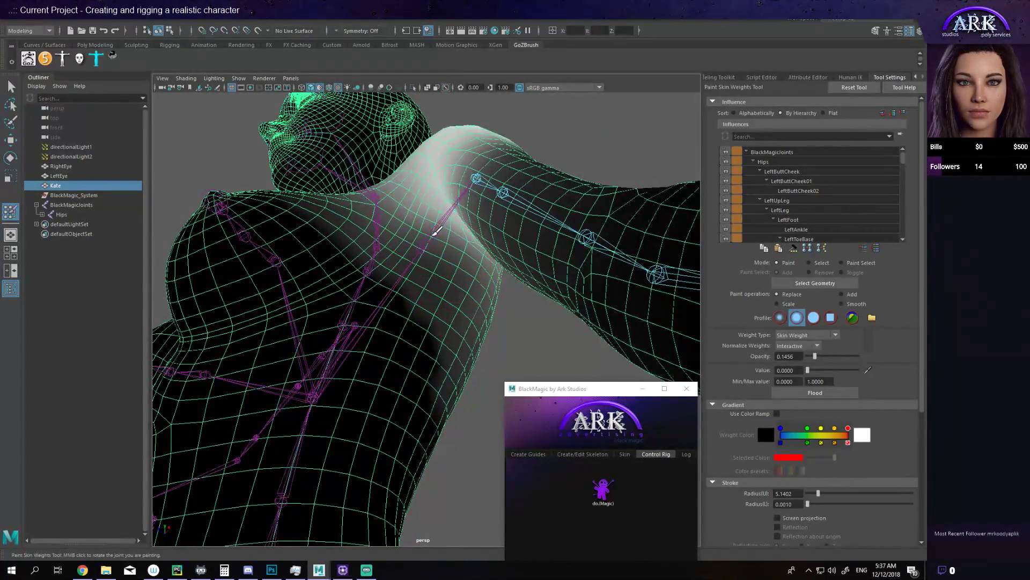
left_click_drag(436, 230, 374, 256, "alt")
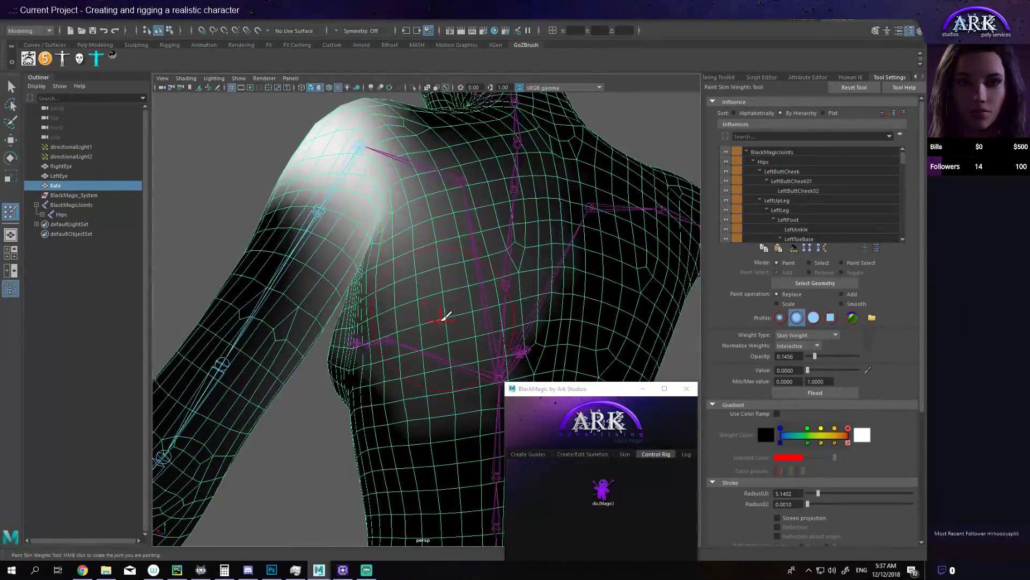
mouse_move(453, 218)
left_mouse_down("alt")
mouse_move(443, 223)
mouse_move(516, 172)
mouse_move(403, 276)
mouse_move(391, 317)
mouse_move(419, 338)
mouse_move(394, 328)
mouse_move(378, 225)
mouse_move(381, 269)
mouse_move(510, 252)
mouse_move(530, 282)
mouse_move(542, 277)
left_mouse_up("alt")
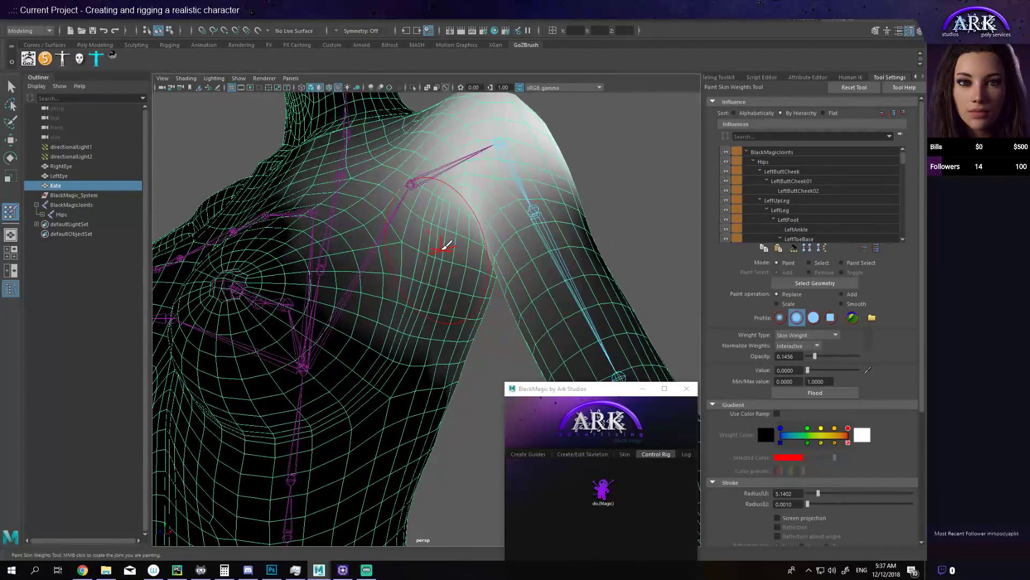
left_click_drag(445, 245, 472, 276, "alt")
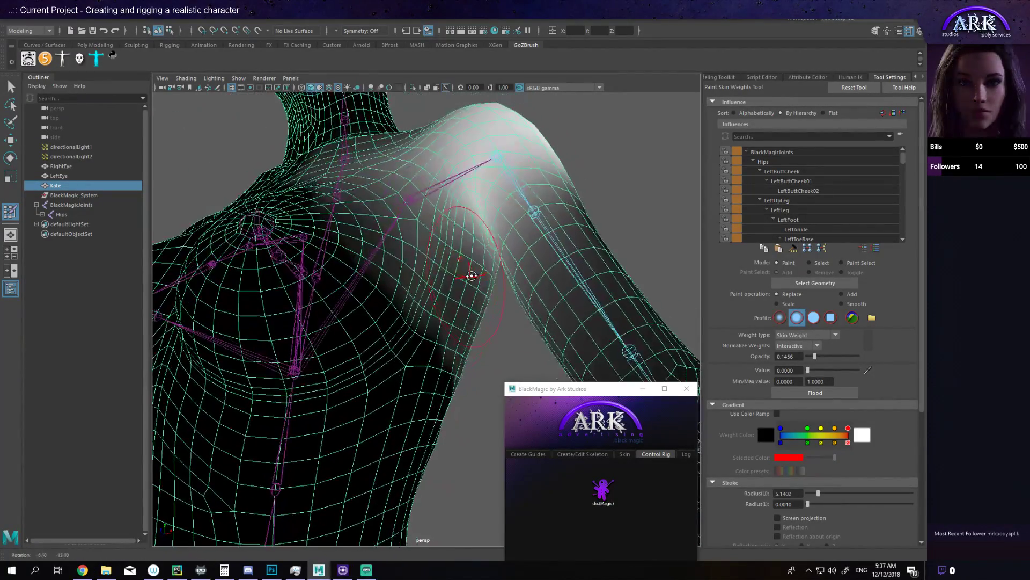
mouse_move(461, 240)
left_mouse_down("alt")
mouse_move(516, 305)
mouse_move(489, 298)
mouse_move(479, 277)
mouse_move(504, 290)
mouse_move(461, 244)
mouse_move(490, 271)
mouse_move(460, 265)
mouse_move(471, 264)
mouse_move(412, 330)
mouse_move(444, 361)
mouse_move(329, 322)
mouse_move(343, 332)
left_mouse_up("alt")
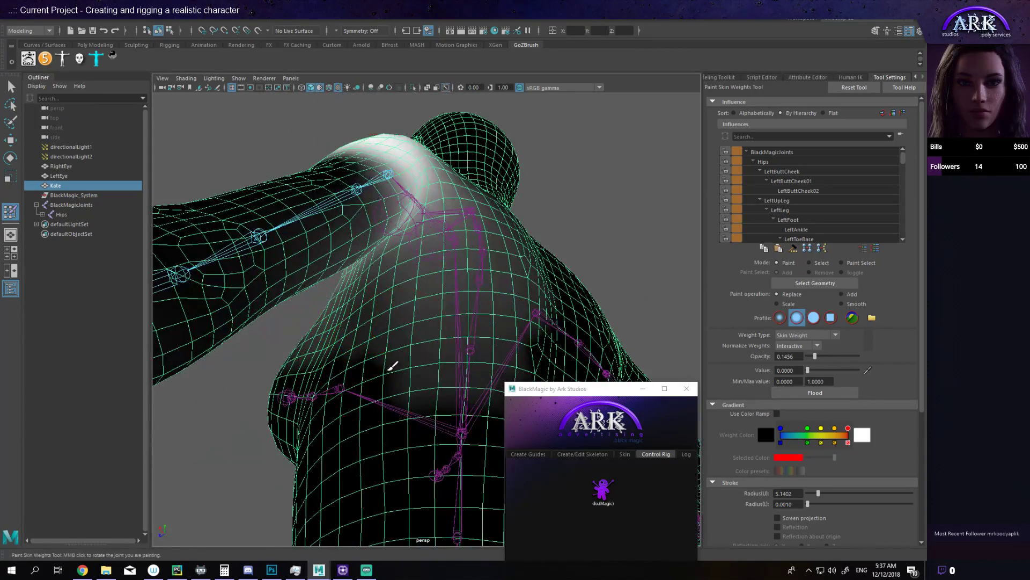
left_click_drag(392, 366, 482, 360, "alt")
left_click_drag(407, 344, 574, 371, "alt")
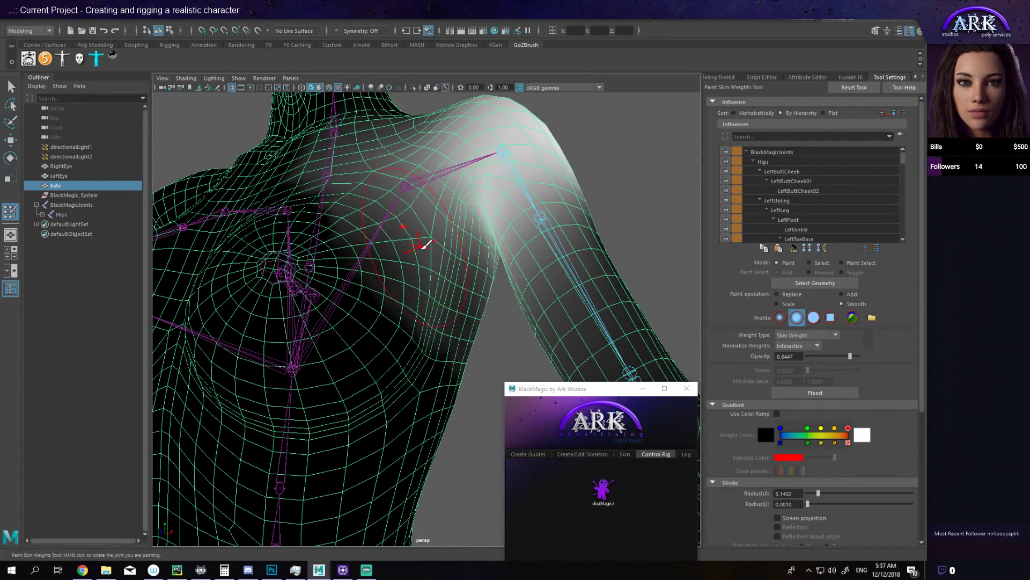
Step: Smooth the LeftArm weights around the left armpit, back and breast using the Smooth operation at 0.8447 opacity
mouse_move(464, 249)
left_mouse_down("alt")
mouse_move(479, 279)
mouse_move(401, 287)
mouse_move(421, 258)
mouse_move(384, 319)
mouse_move(411, 301)
mouse_move(408, 325)
mouse_move(379, 345)
left_mouse_up("alt")
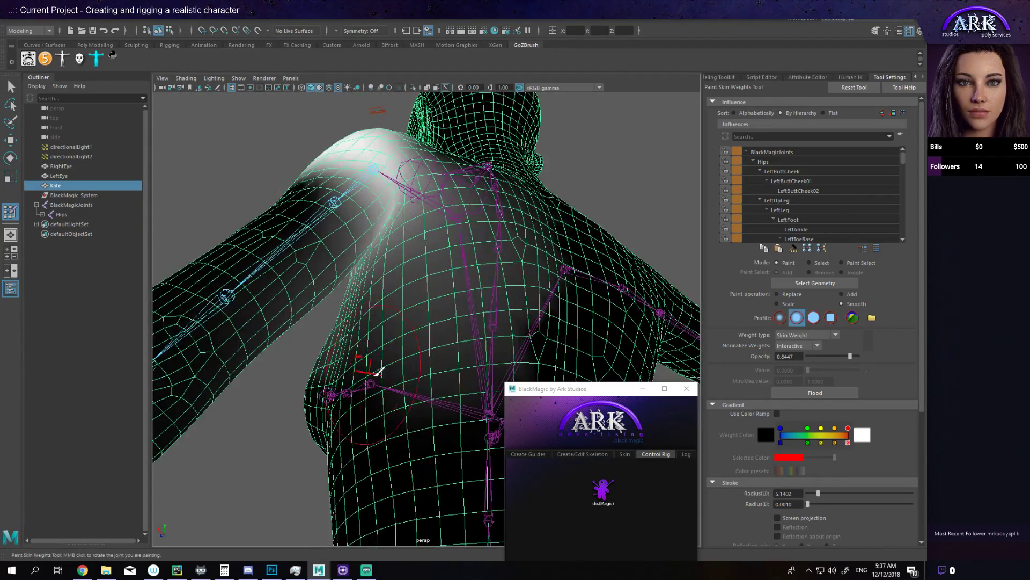
left_click_drag(438, 384, 411, 332, "alt")
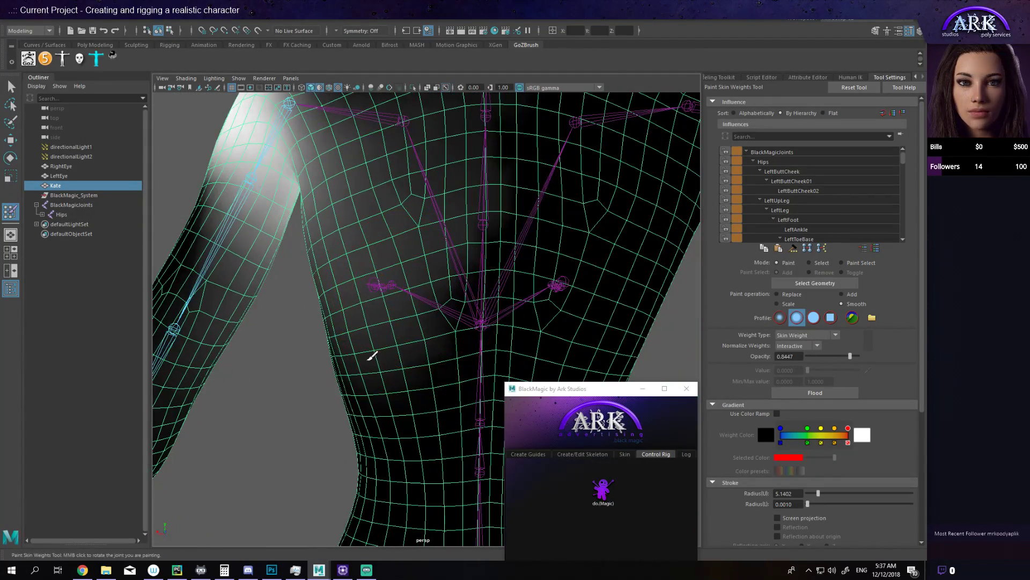
left_click_drag(349, 312, 493, 275, "alt")
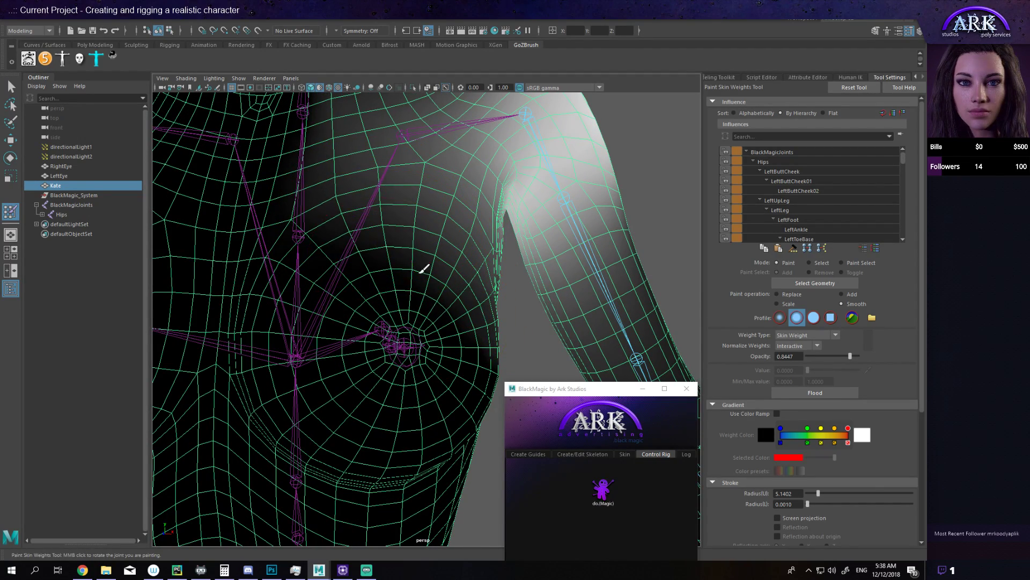
left_click_drag(435, 310, 360, 280, "alt")
left_click_drag(268, 180, 296, 192, "alt")
scroll(369, 275, "down", 6)
left_click_drag(384, 269, 400, 245, "alt")
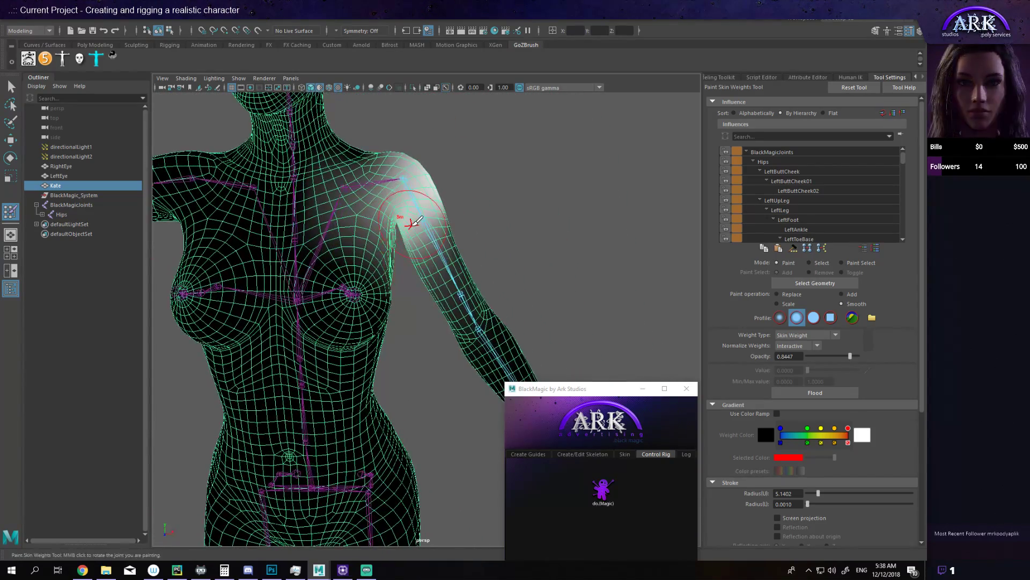
Step: Select the left upper-arm joint and rotate the arm down and back outward to test the shoulder and armpit deformation
key("w")
left_click(416, 208)
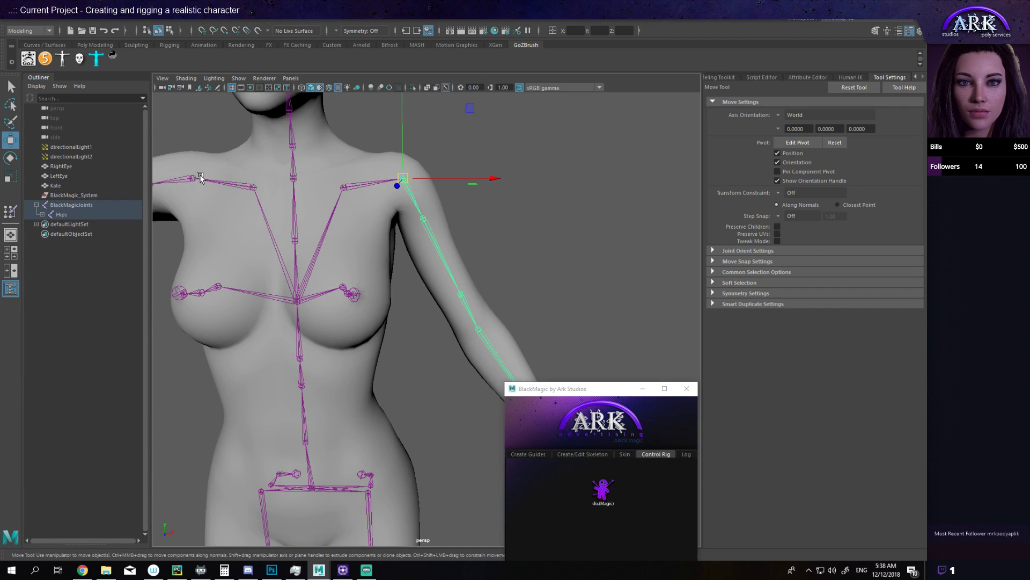
key("e")
left_click_drag(490, 188, 461, 199)
left_click_drag(536, 201, 338, 254, "alt")
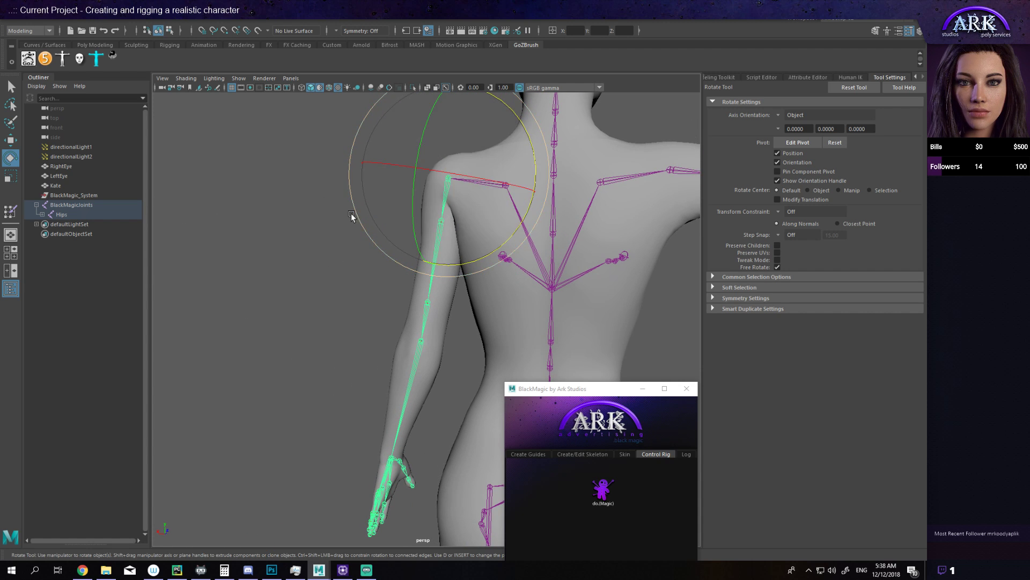
left_click_drag(350, 211, 348, 166, "alt")
left_click_drag(348, 166, 387, 227, "alt")
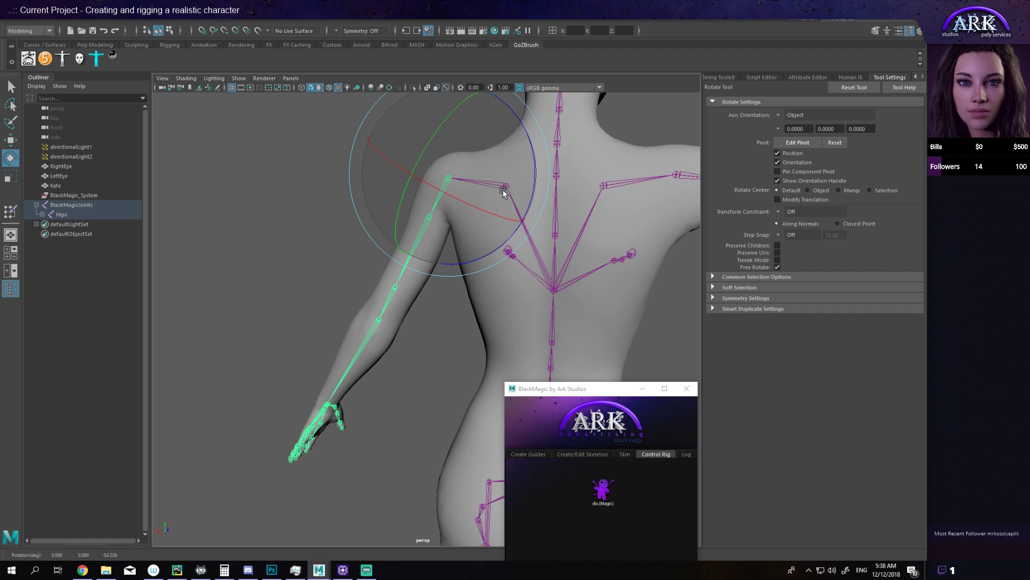
Step: Select the left shoulder joint and rotate it to test the shoulder deformation from the back and front
left_click(320, 207)
left_click(496, 186)
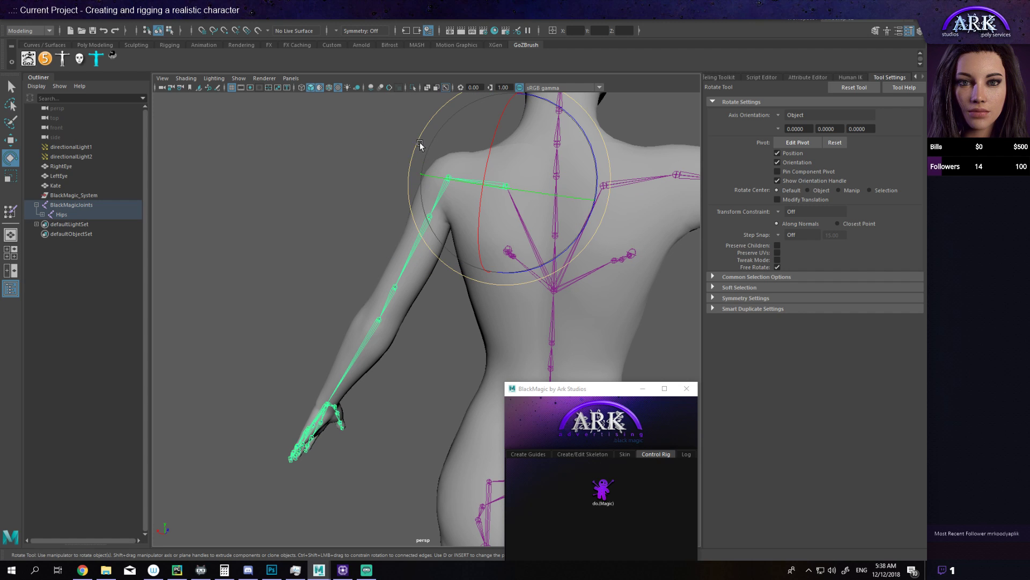
left_click_drag(420, 143, 625, 210)
right_click_drag(626, 209, 455, 211, "alt")
middle_click_drag(455, 211, 494, 143, "alt")
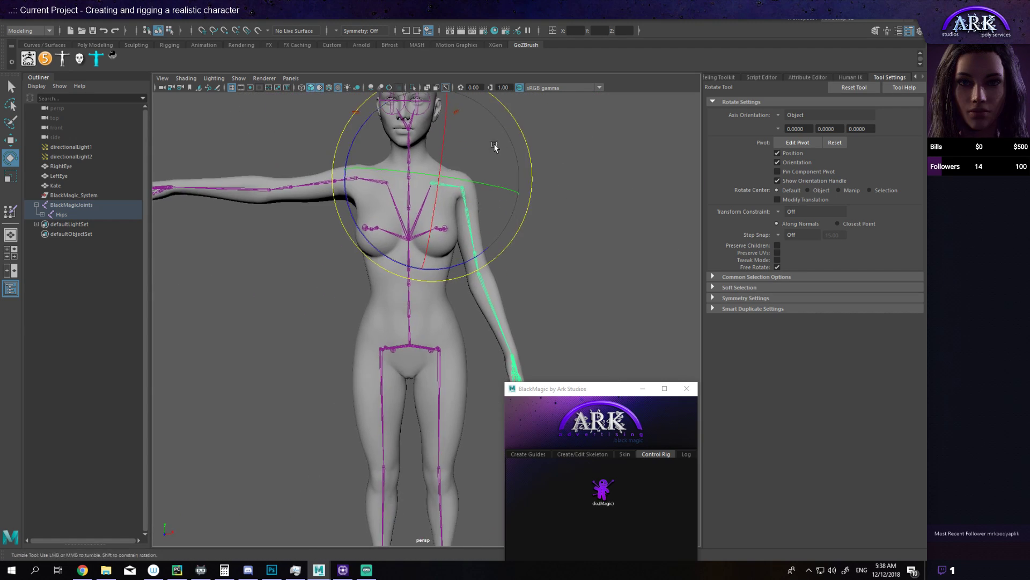
mouse_move(494, 143)
left_mouse_down("alt")
mouse_move(513, 166)
mouse_move(361, 134)
mouse_move(498, 143)
left_mouse_up("alt")
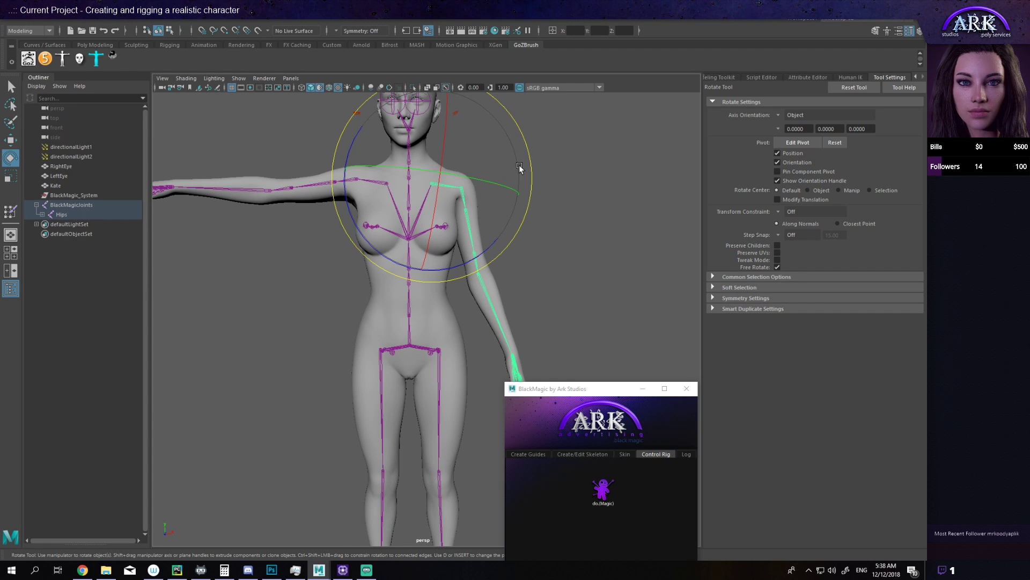
right_click_drag(456, 180, 481, 194, "alt")
mouse_move(510, 185)
left_mouse_down("alt")
mouse_move(473, 177)
mouse_move(508, 158)
mouse_move(510, 179)
left_mouse_up("alt")
middle_click_drag(510, 179, 504, 250, "alt")
left_click_drag(505, 250, 517, 269, "alt")
Step: Undo the test rotations of the left shoulder and upper-arm joints
key("ctrl+z")
key("ctrl+z")
key("ctrl+z")
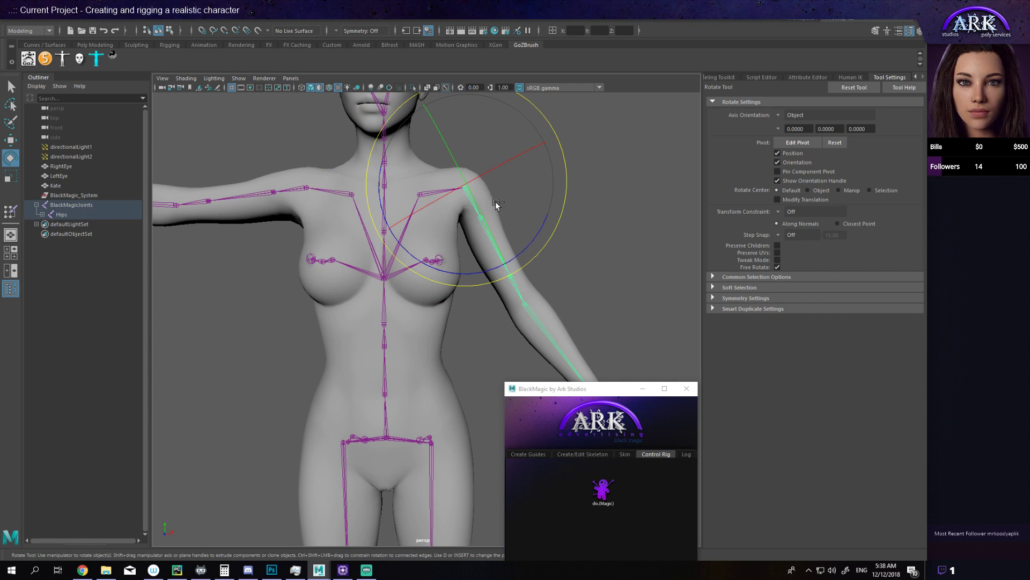
Step: Select the LeftArm joint again and show its transform attributes
left_click(495, 201)
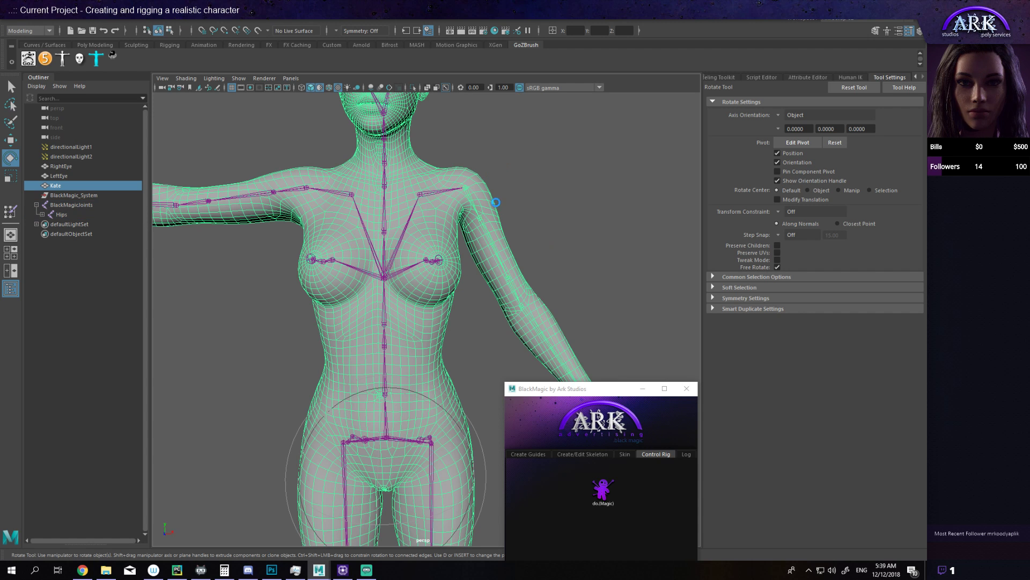
left_click(469, 196)
middle_click_drag(482, 169, 480, 199, "alt")
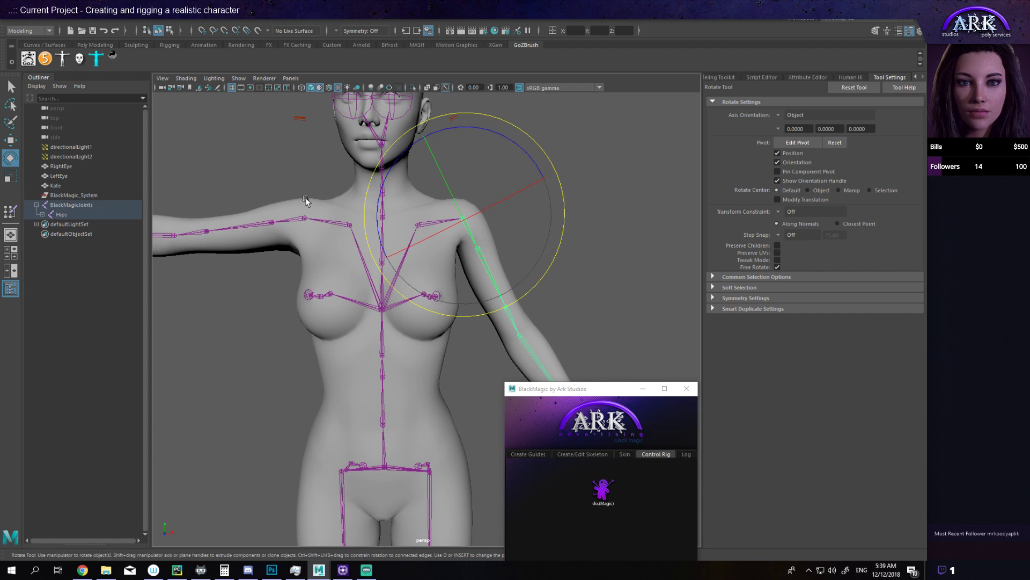
left_click(759, 78)
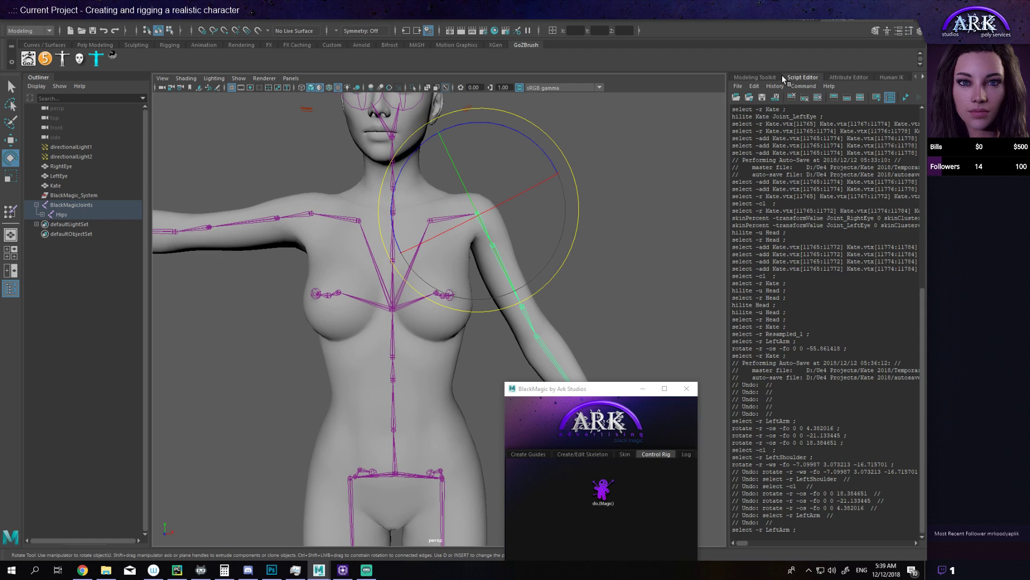
key("w")
key("r")
key("e")
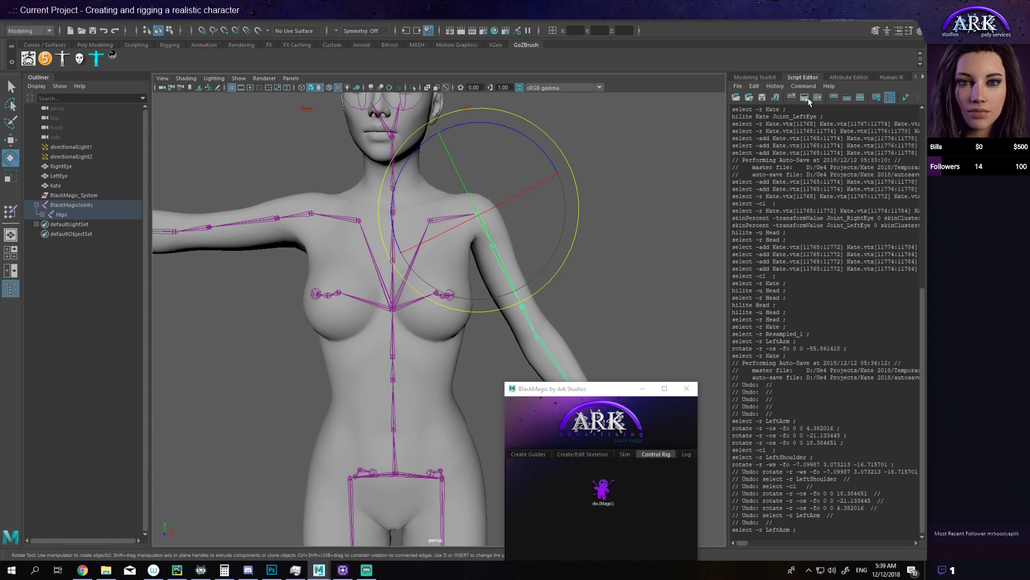
left_click(836, 78)
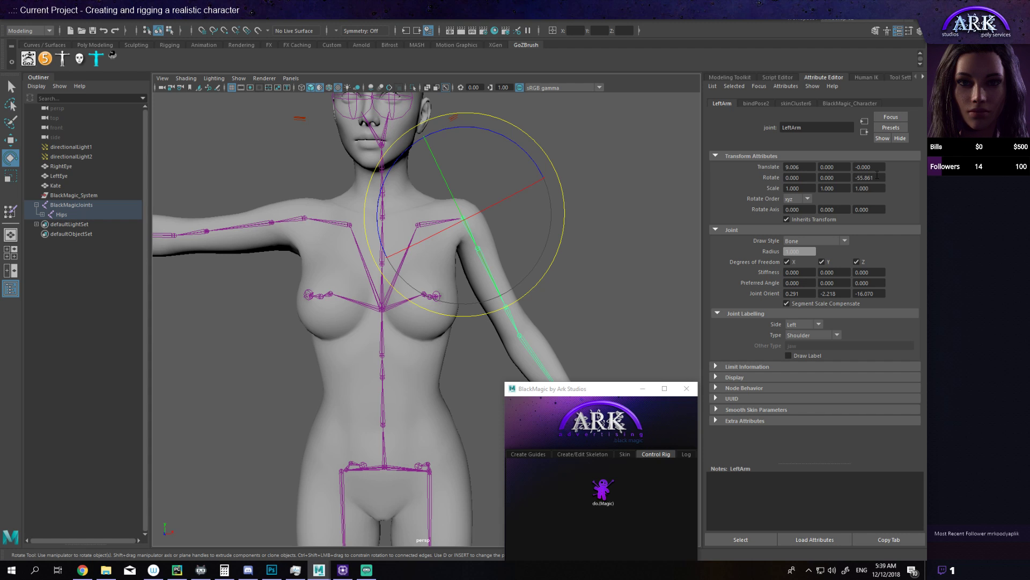
Step: Save the scene and set the LeftArm joint's Z rotation to 0
key("q")
key("ctrl+s")
left_click(298, 219)
key("e")
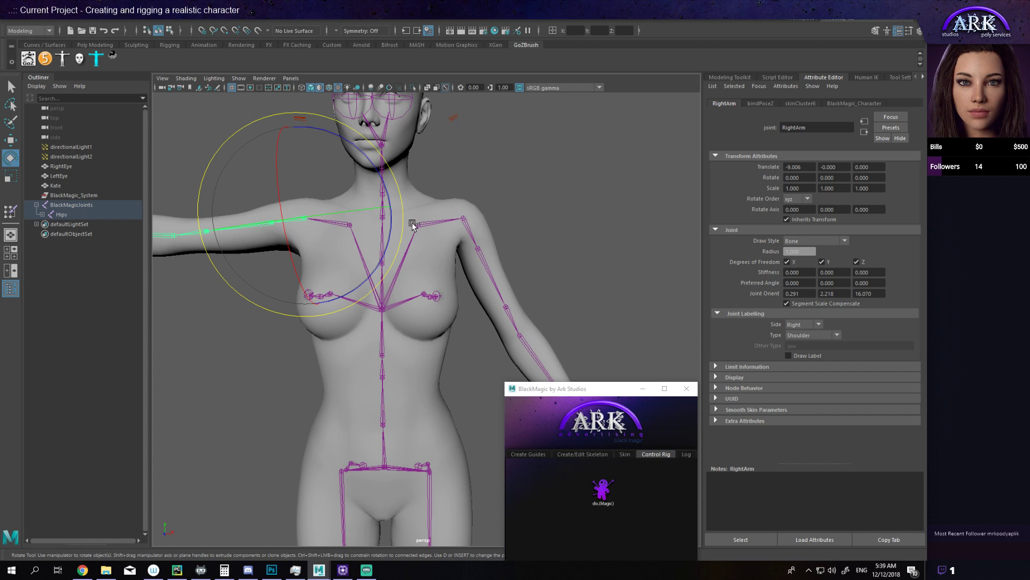
left_click(466, 227)
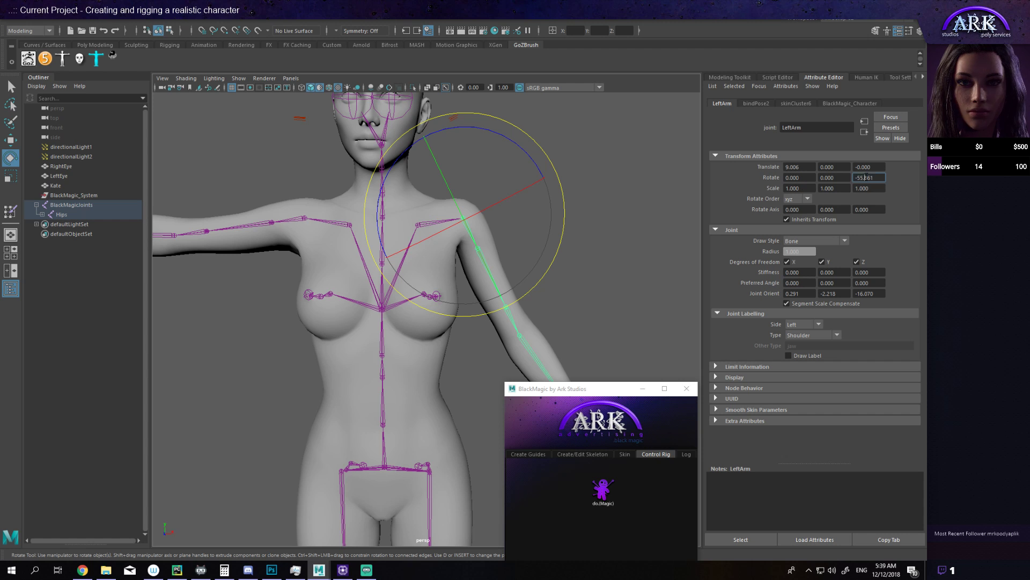
left_click(866, 178)
type("0")
key("Return")
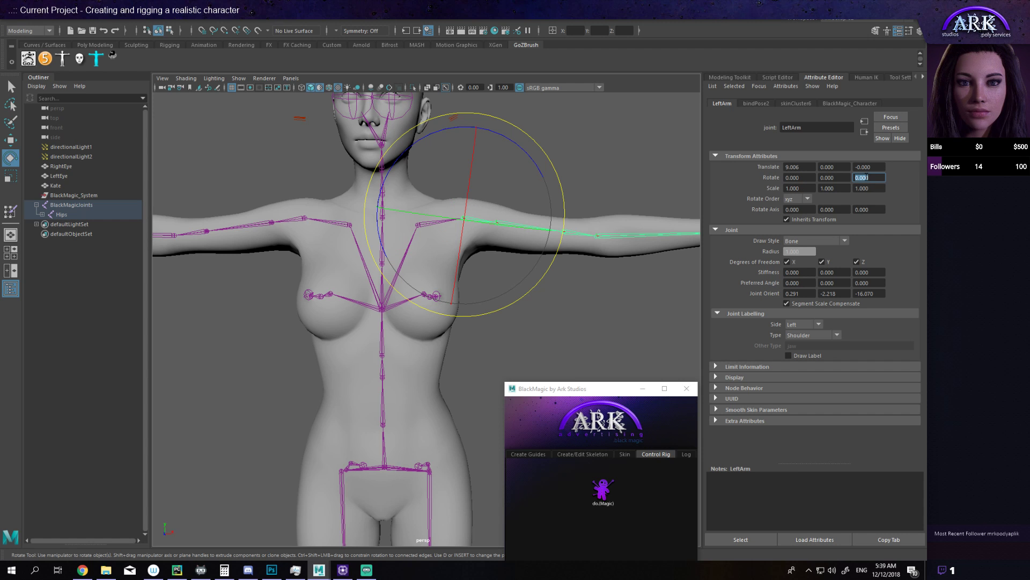
Step: Select the RightArm joint and rotate the arm down toward the body to pose it for weight painting
middle_click_drag(548, 269, 551, 240, "alt")
right_click_drag(580, 260, 407, 272, "alt")
middle_click_drag(335, 268, 439, 299, "alt")
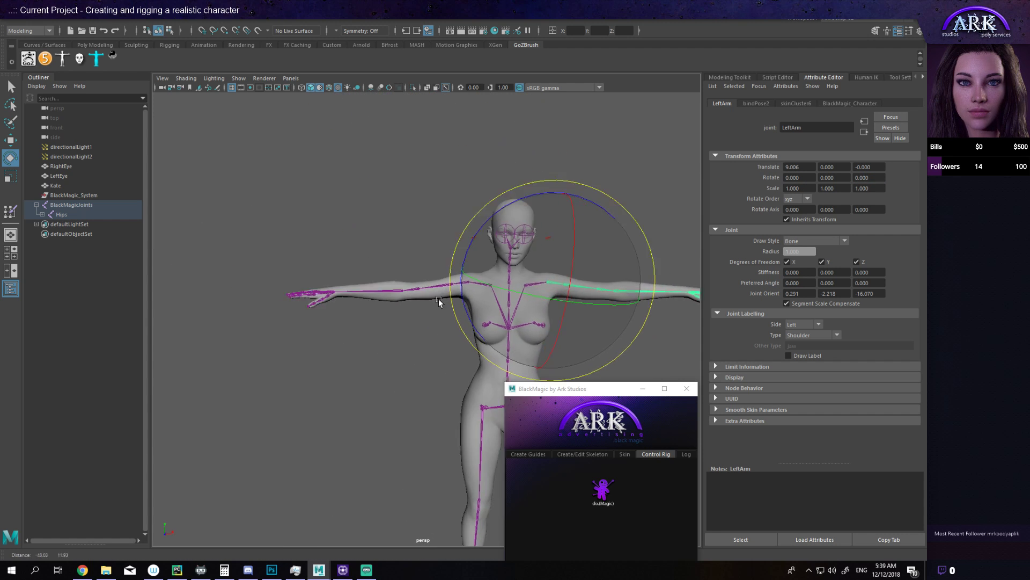
scroll(439, 298, "up", 6)
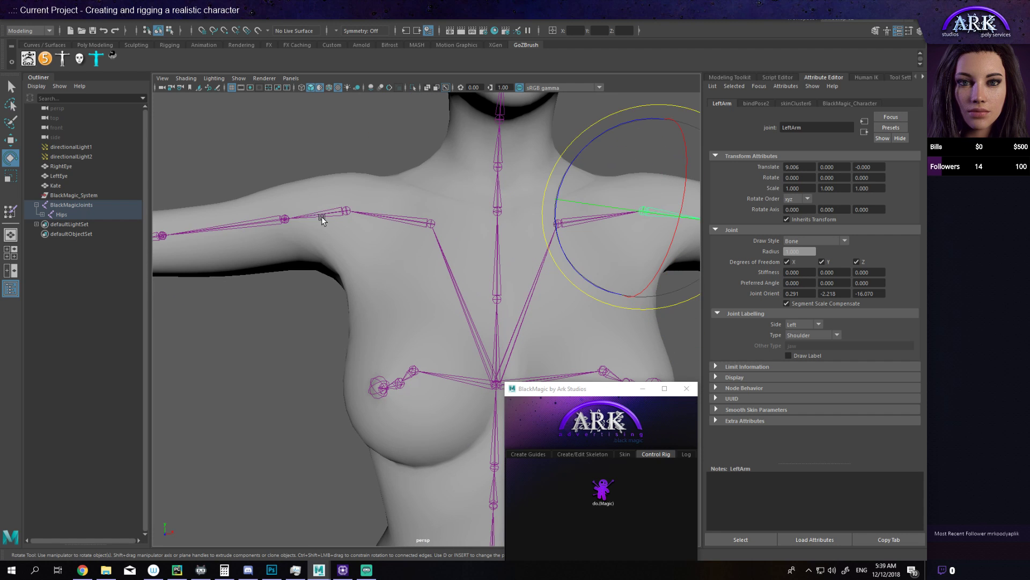
left_click(321, 217)
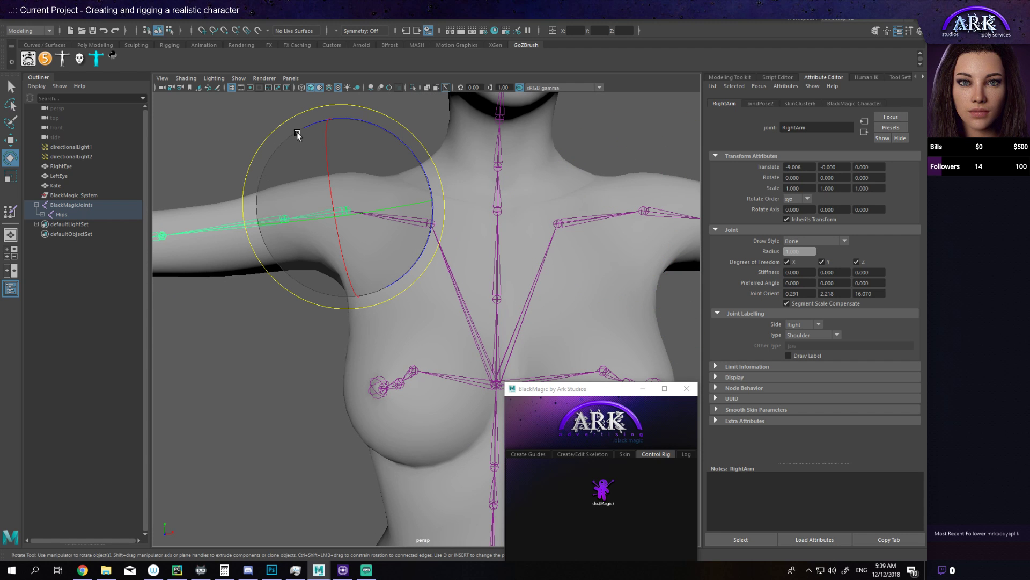
left_click_drag(297, 132, 364, 316, "alt")
Step: Select the Kate mesh, activate the Paint Skin Weights tool and choose the RightArm influence for painting
left_click(410, 310)
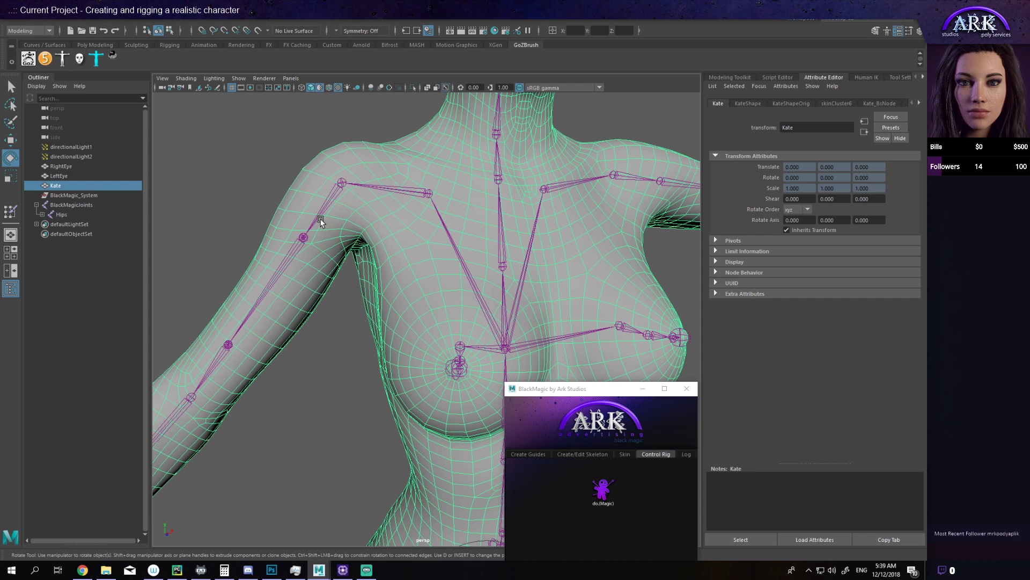
left_click(893, 77)
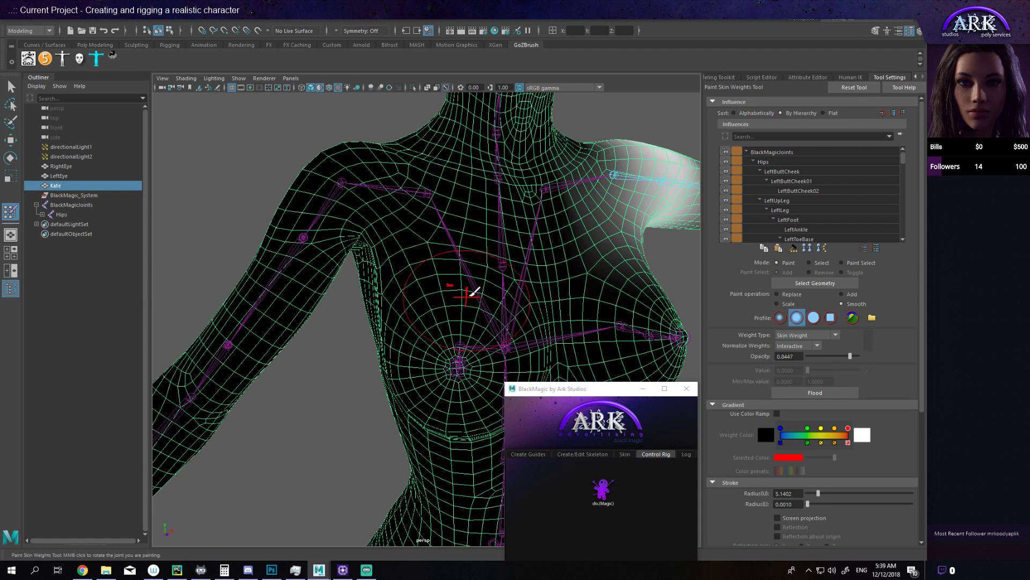
middle_click_drag(469, 296, 464, 281, "alt")
left_click_drag(904, 157, 901, 205)
left_click(822, 182)
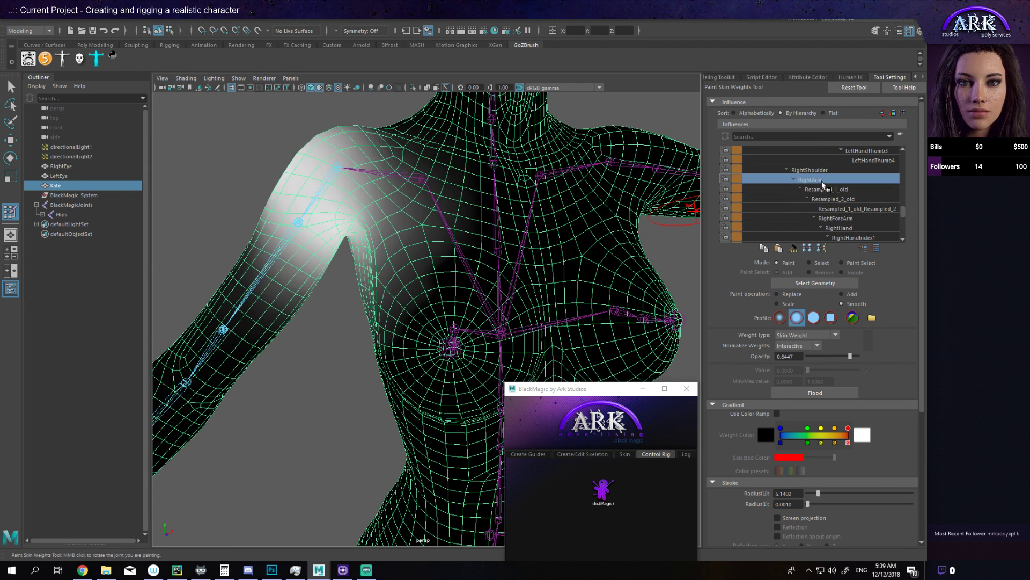
left_click(822, 169)
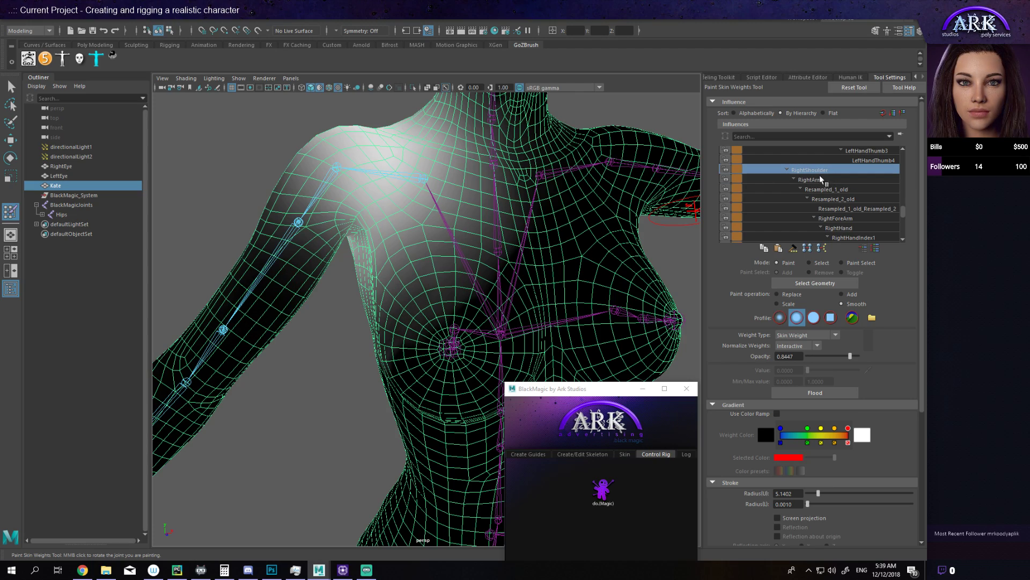
left_click(818, 179)
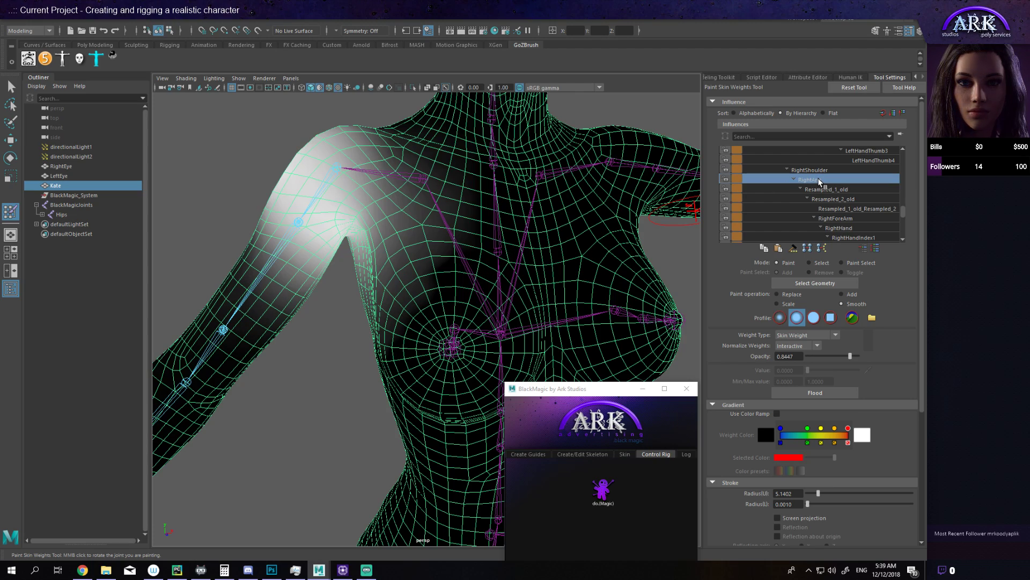
left_click_drag(545, 208, 589, 192, "alt")
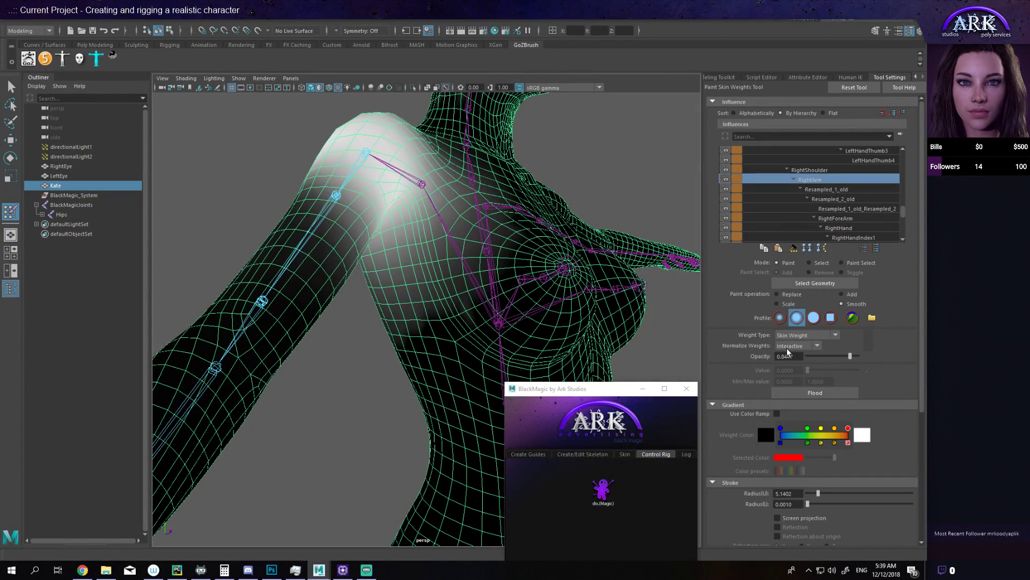
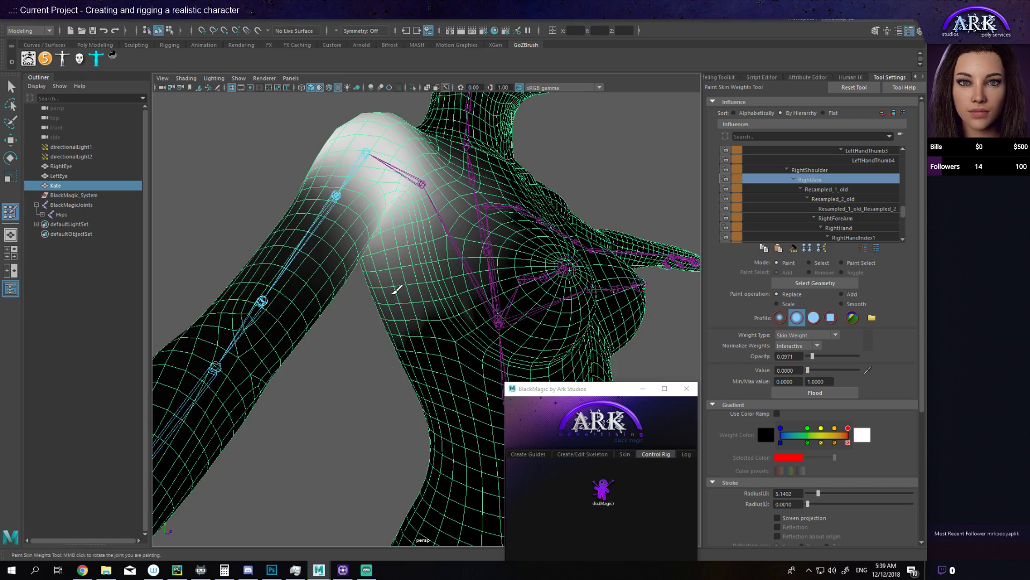
Step: Paint value 0 onto the RightArm weights below the armpit and smooth the surrounding area with opacity 0.7476
left_click_drag(403, 302, 483, 306, "alt")
mouse_move(399, 270)
left_mouse_down("alt")
mouse_move(504, 291)
mouse_move(497, 232)
mouse_move(461, 253)
mouse_move(429, 239)
mouse_move(422, 207)
mouse_move(406, 203)
mouse_move(408, 252)
mouse_move(367, 284)
mouse_move(370, 252)
mouse_move(400, 293)
mouse_move(418, 259)
mouse_move(414, 276)
mouse_move(402, 272)
mouse_move(372, 302)
mouse_move(398, 282)
mouse_move(346, 279)
mouse_move(376, 287)
mouse_move(527, 267)
mouse_move(402, 269)
mouse_move(376, 284)
left_mouse_up("alt")
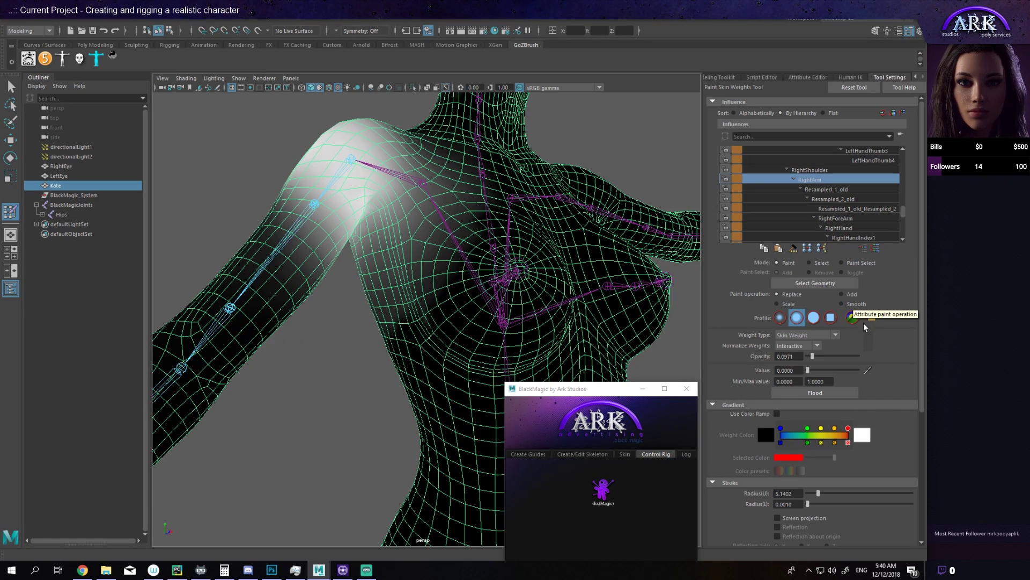
mouse_move(405, 301)
left_mouse_down("alt")
mouse_move(404, 250)
mouse_move(434, 204)
left_mouse_up("alt")
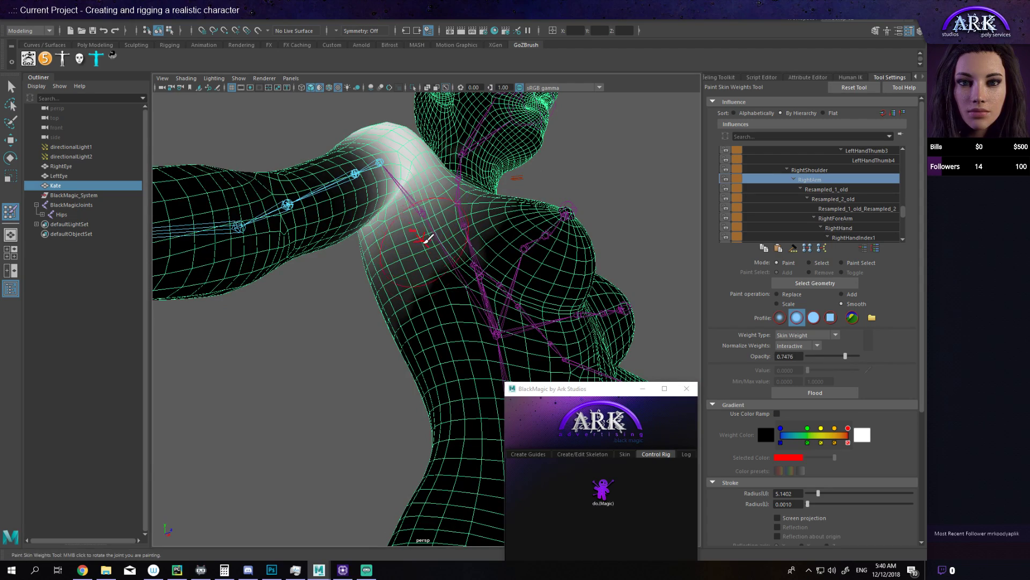
mouse_move(426, 239)
left_mouse_down("alt")
mouse_move(473, 236)
mouse_move(434, 251)
left_mouse_up("alt")
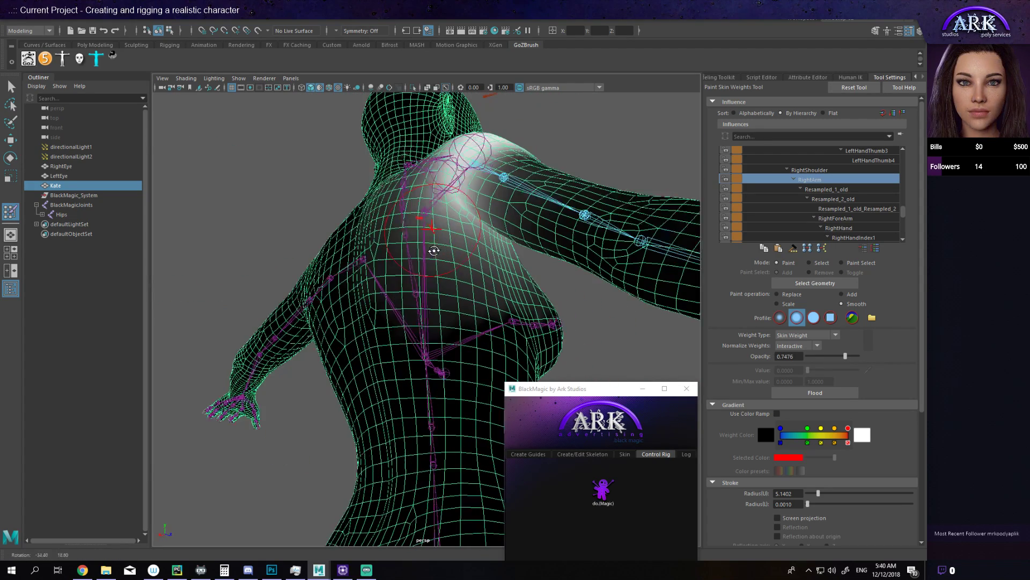
mouse_move(501, 280)
left_mouse_down("alt")
mouse_move(427, 290)
mouse_move(413, 255)
mouse_move(370, 238)
mouse_move(365, 269)
mouse_move(398, 283)
mouse_move(329, 333)
mouse_move(359, 329)
mouse_move(334, 331)
left_mouse_up("alt")
Step: Return to object selection, select the RightArm joint and rotate the arm upward above shoulder height
scroll(350, 325, "down", 8)
middle_click_drag(364, 350, 360, 302, "alt")
key("w")
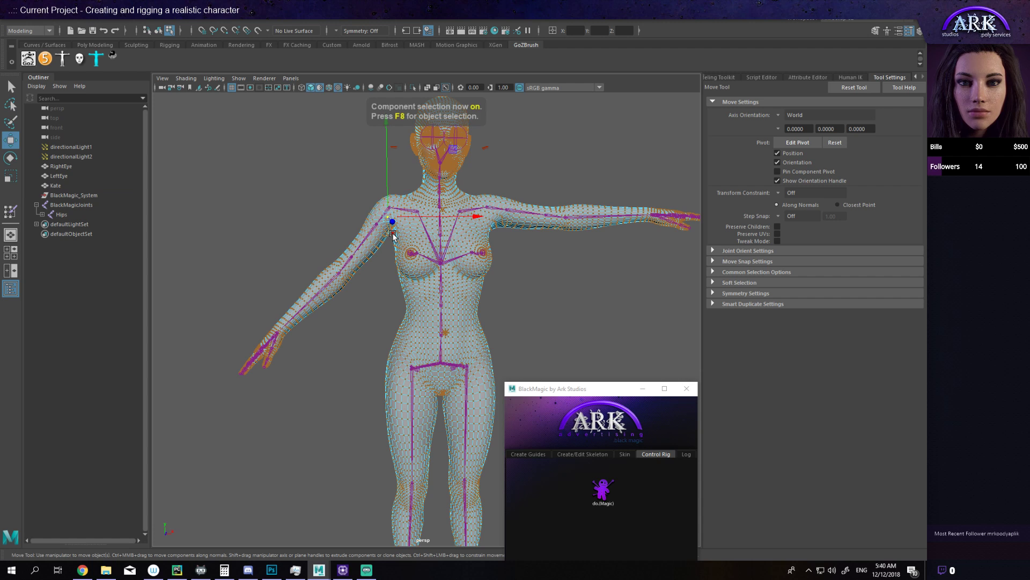
key("F8")
left_click(385, 213)
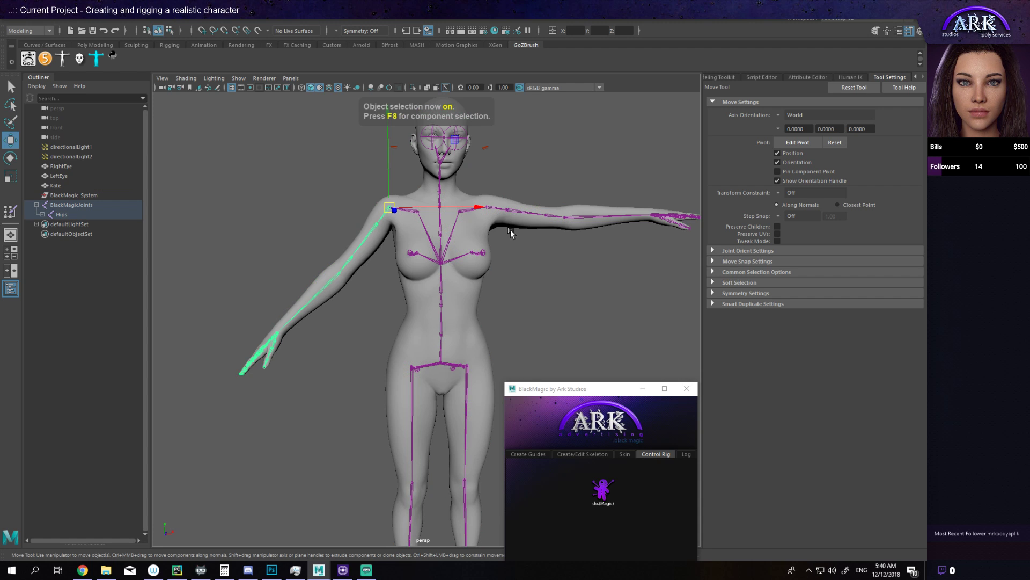
key("e")
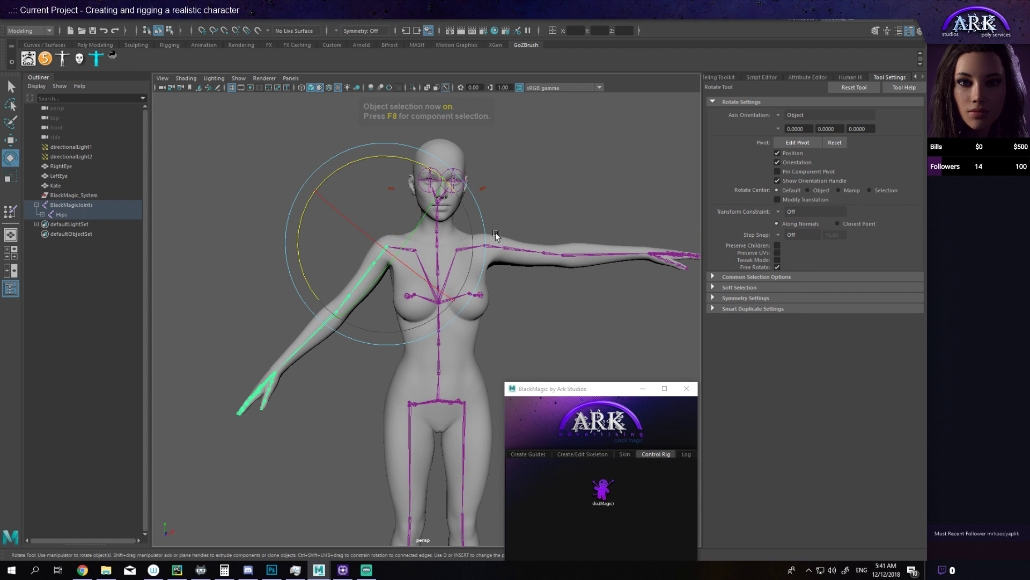
left_click_drag(472, 189, 453, 320)
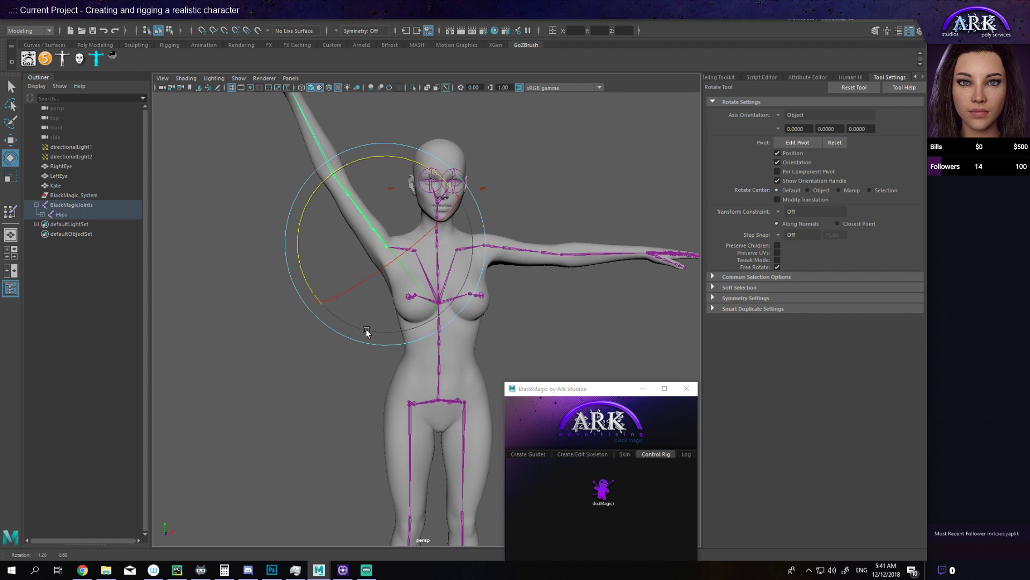
mouse_move(367, 332)
left_mouse_down()
mouse_move(375, 306)
mouse_move(355, 336)
left_mouse_up()
Step: Select the RightShoulder joint and rotate it to lift the shoulder further with the raised arm
left_click_drag(485, 235, 460, 204)
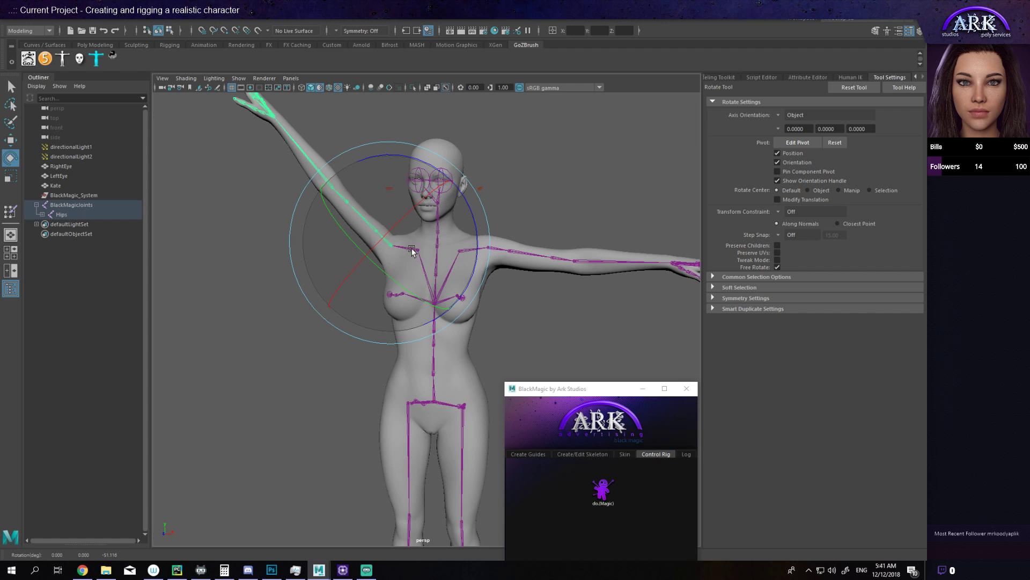
left_click(313, 318)
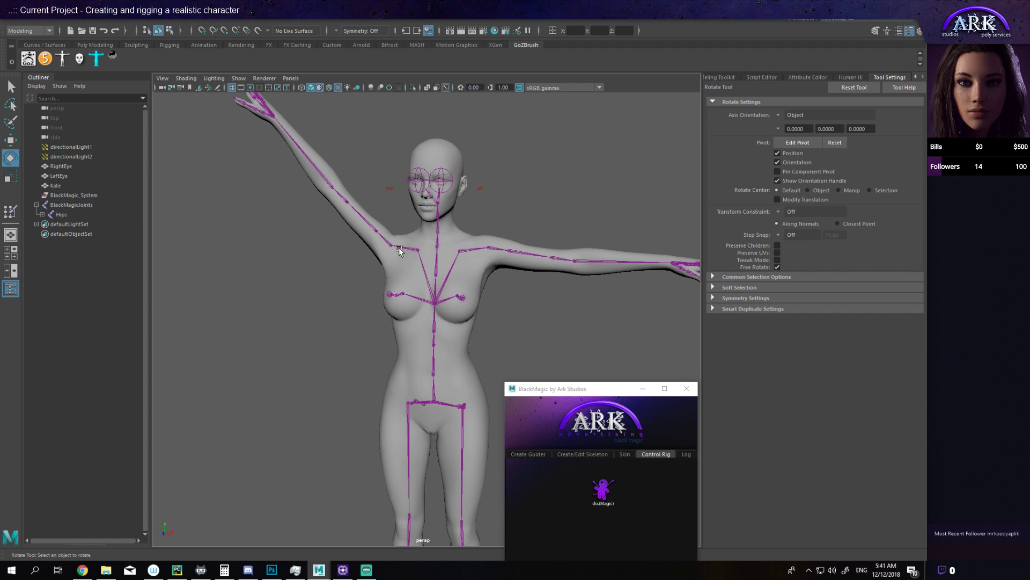
left_click(400, 250)
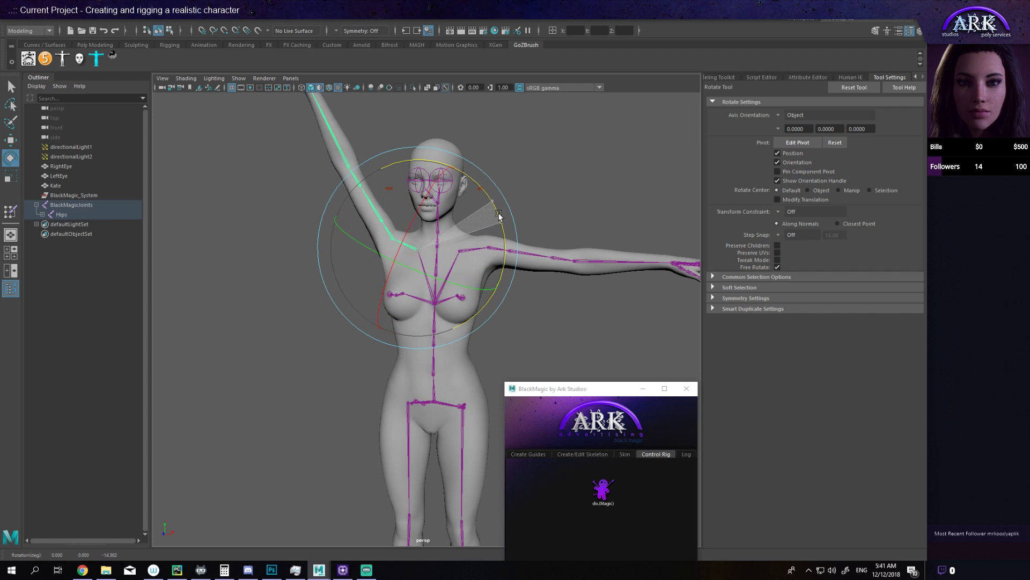
left_click_drag(504, 225, 504, 226)
Step: Select the Kate mesh, activate the Paint Skin Weights tool and smooth the RightArm weights below the raised armpit
left_click_drag(398, 276, 547, 318, "alt")
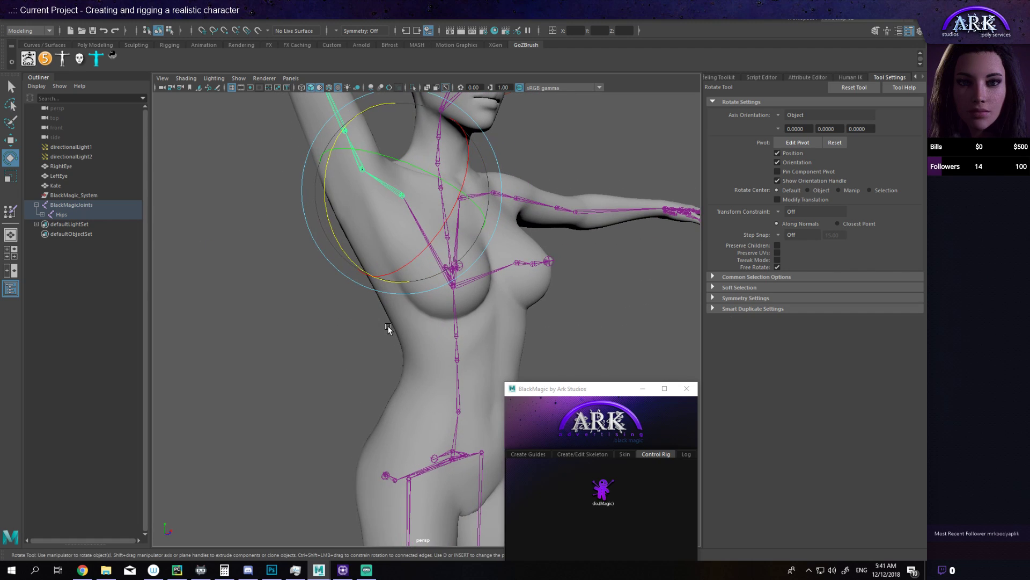
left_click(423, 337)
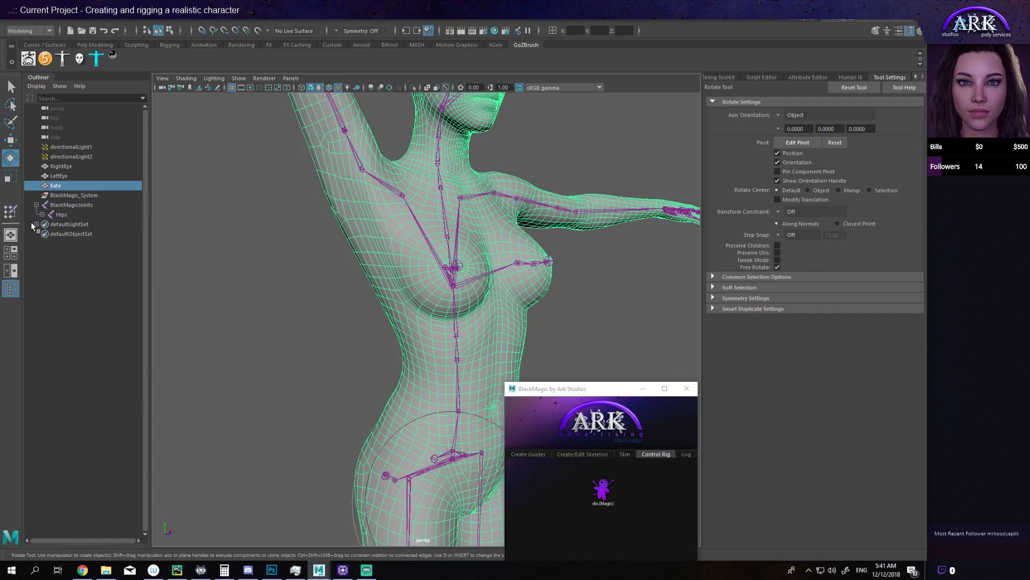
left_click(10, 212)
scroll(445, 267, "up", 5)
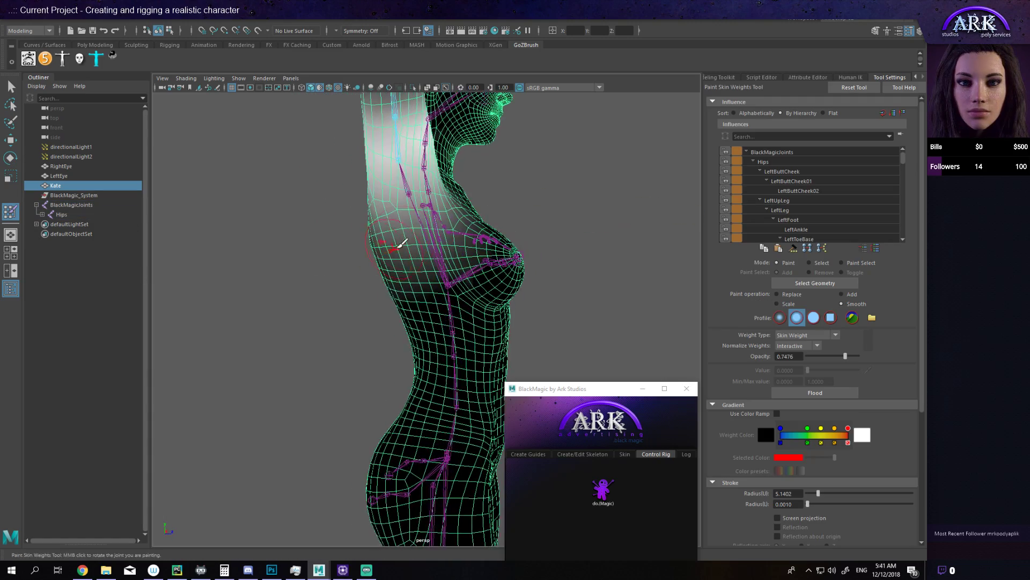
left_click_drag(444, 268, 385, 292, "alt")
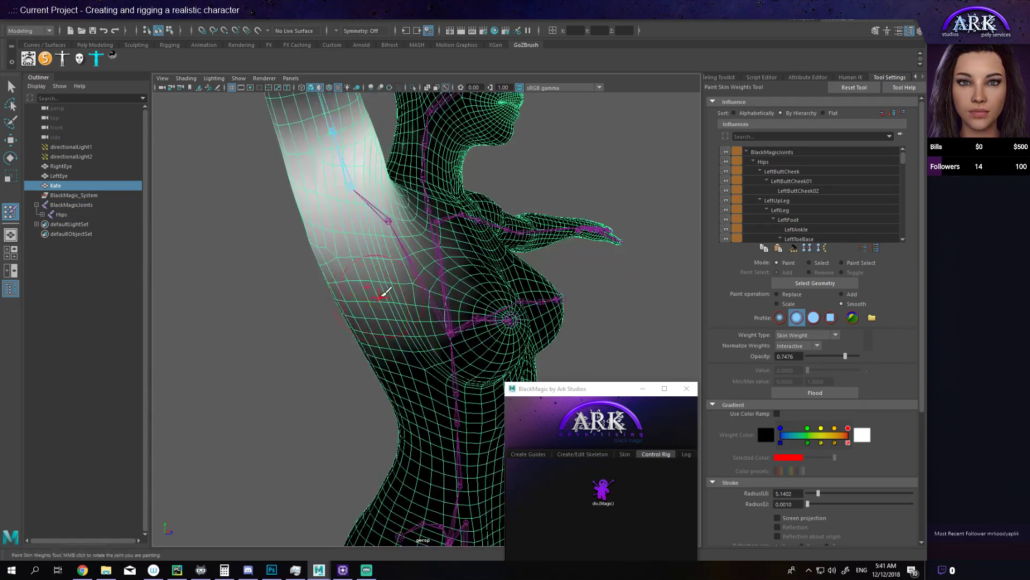
scroll(428, 228, "up", 2)
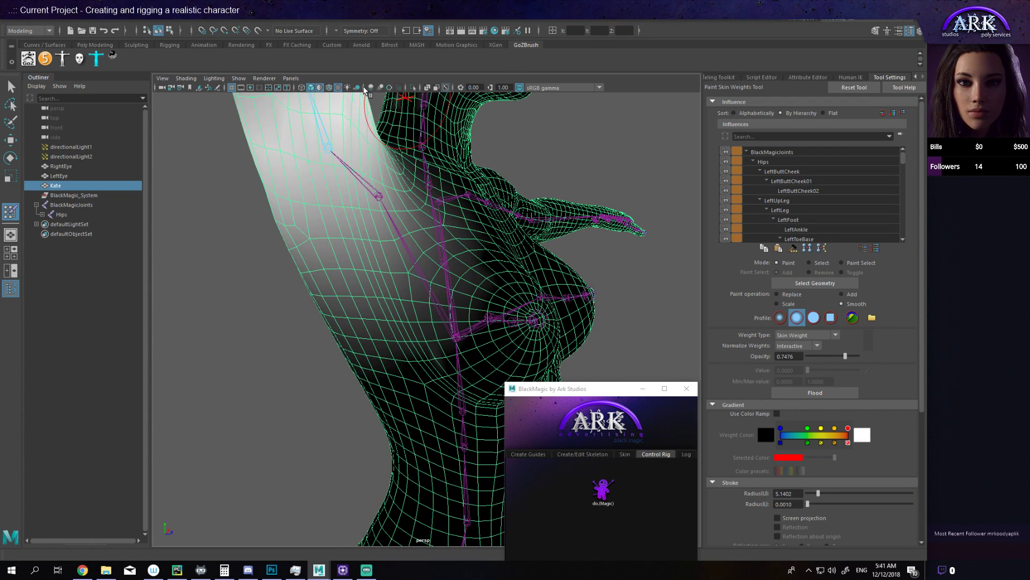
mouse_move(409, 213)
left_mouse_down("alt")
mouse_move(393, 258)
mouse_move(361, 237)
left_mouse_up("alt")
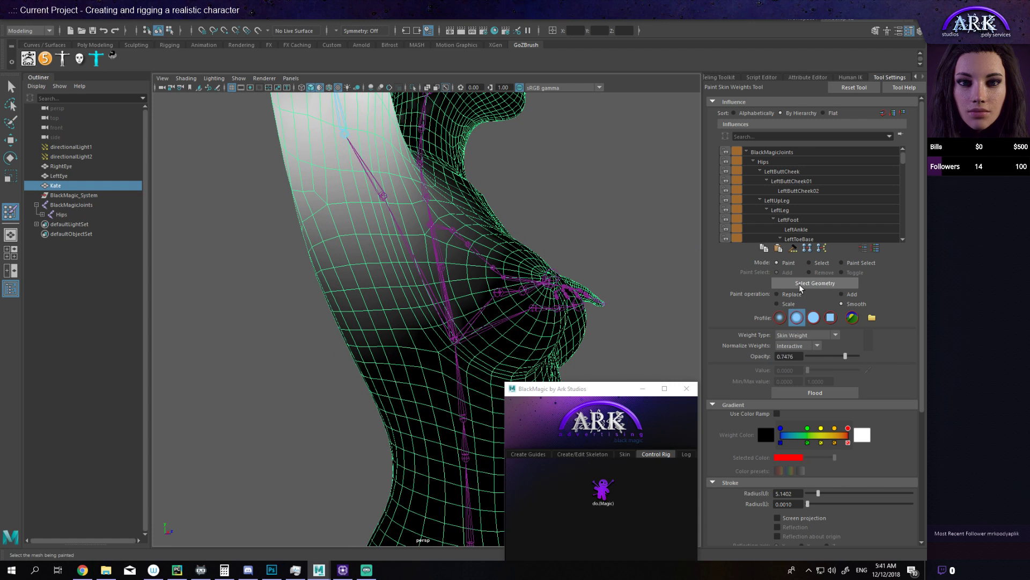
Step: Reduce the RightArm weights along the side of the ribcage using Replace with value 0, opacity 0.1165 and upper radius 1.8692
left_click(778, 294)
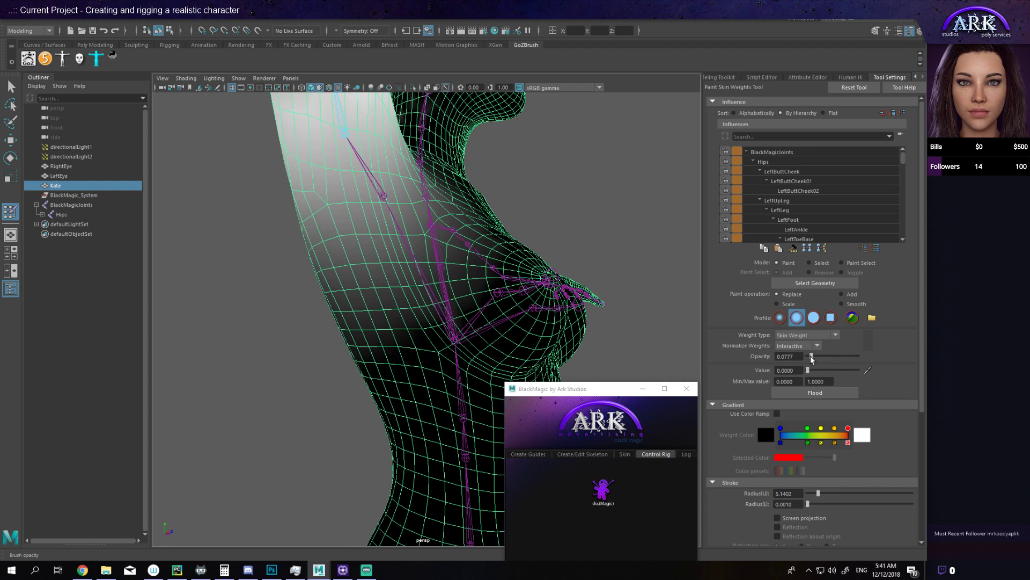
left_click_drag(813, 356, 814, 358)
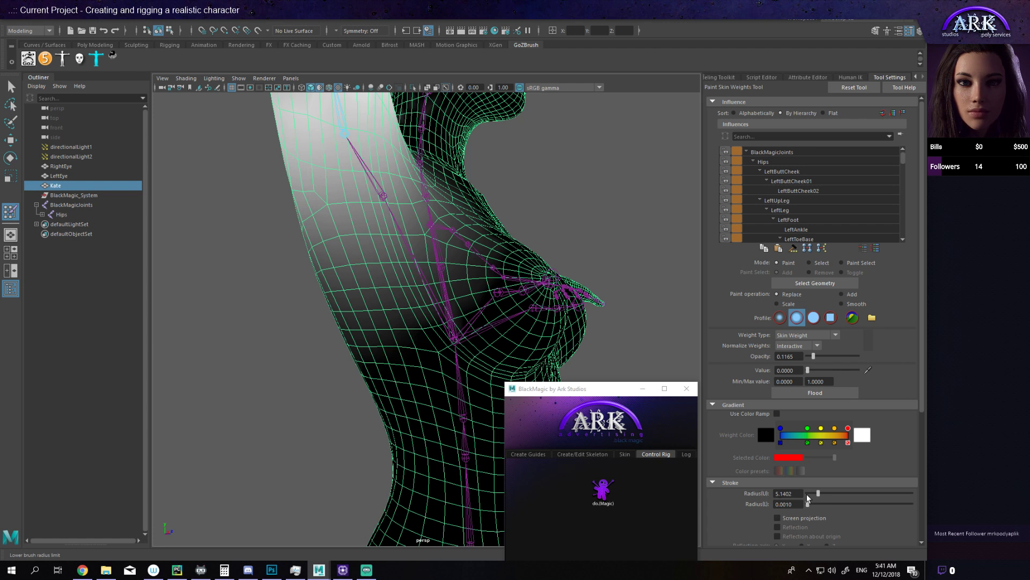
left_click_drag(818, 494, 811, 493)
mouse_move(353, 205)
left_mouse_down("alt")
mouse_move(380, 203)
mouse_move(365, 205)
left_mouse_up("alt")
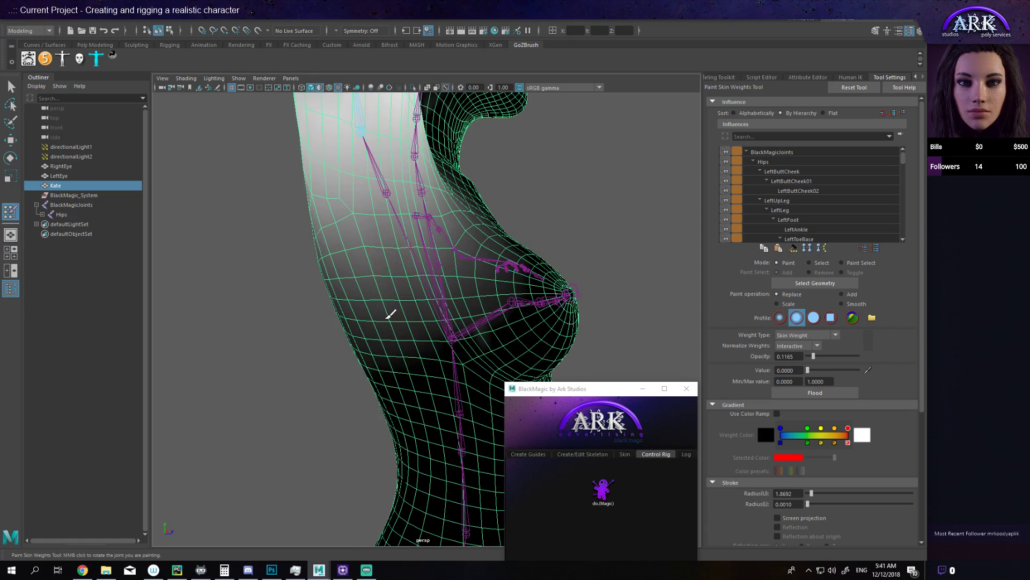
mouse_move(403, 205)
left_mouse_down("alt")
mouse_move(402, 306)
mouse_move(361, 303)
mouse_move(418, 290)
mouse_move(416, 302)
left_mouse_up("alt")
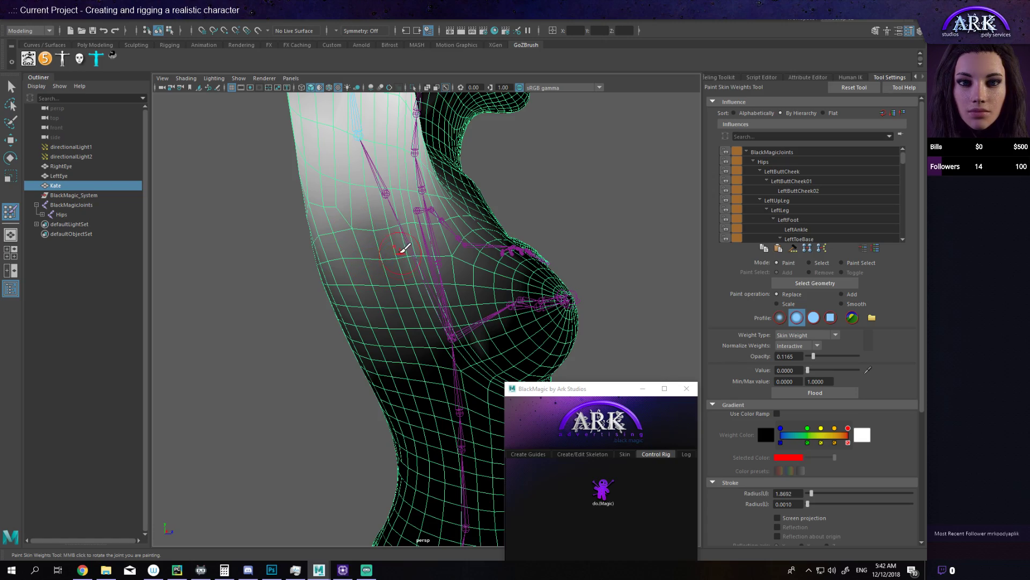
mouse_move(435, 287)
left_mouse_down("alt")
mouse_move(361, 287)
mouse_move(373, 288)
mouse_move(365, 229)
mouse_move(416, 260)
mouse_move(342, 260)
mouse_move(380, 273)
mouse_move(370, 294)
mouse_move(430, 283)
mouse_move(257, 288)
mouse_move(287, 290)
left_mouse_up("alt")
Step: Save the scene and resume painting the RightArm weights down between the armpit and the breast
key("q")
key("ctrl+s")
key("y")
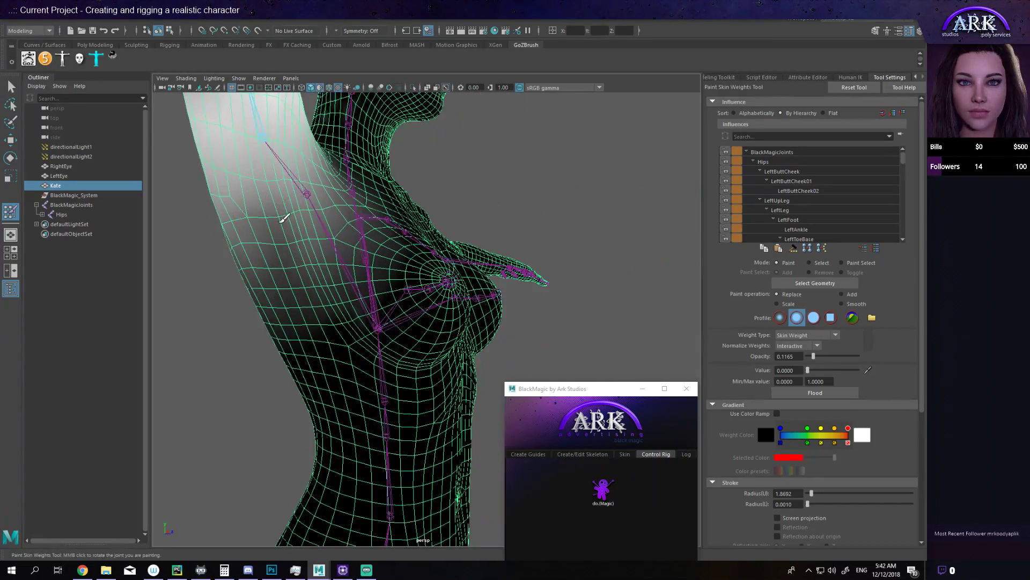
left_click_drag(285, 218, 362, 258, "alt")
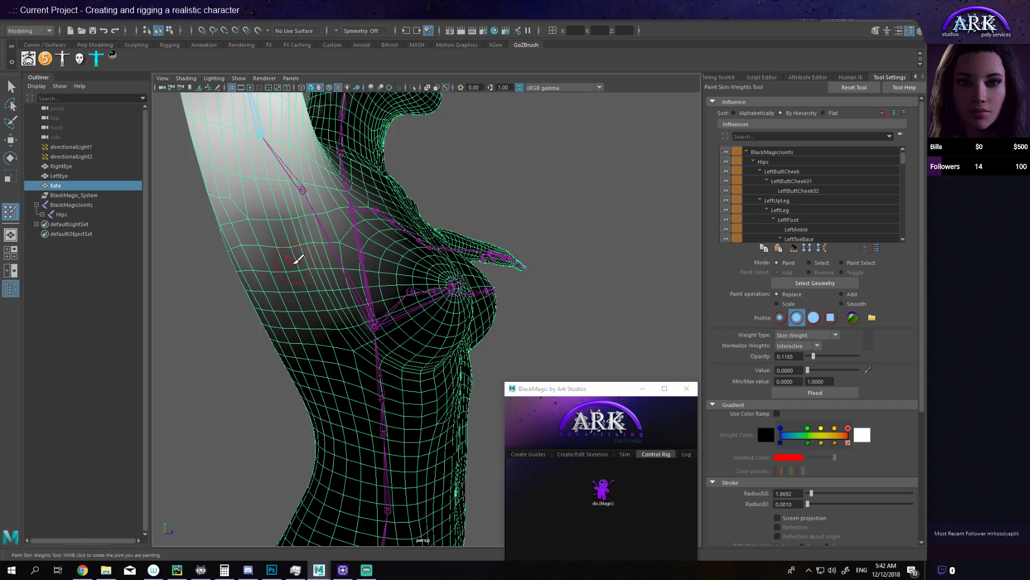
left_click_drag(295, 262, 347, 295, "alt")
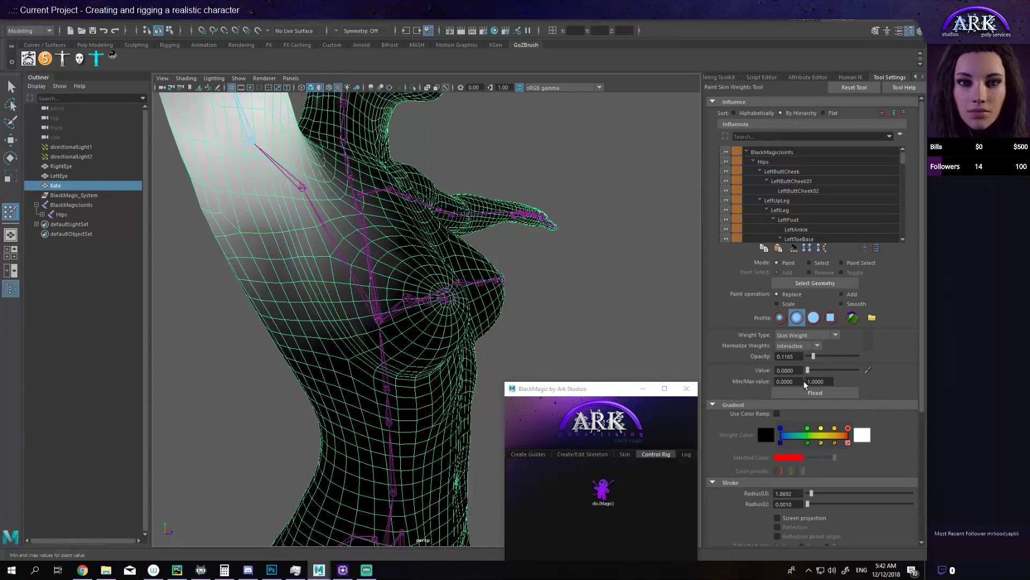
Step: Smooth the RightArm weights across the armpit and side of the torso with opacity 0.3204 and upper radius 7.7103
left_click(852, 305)
left_click_drag(814, 357, 824, 356)
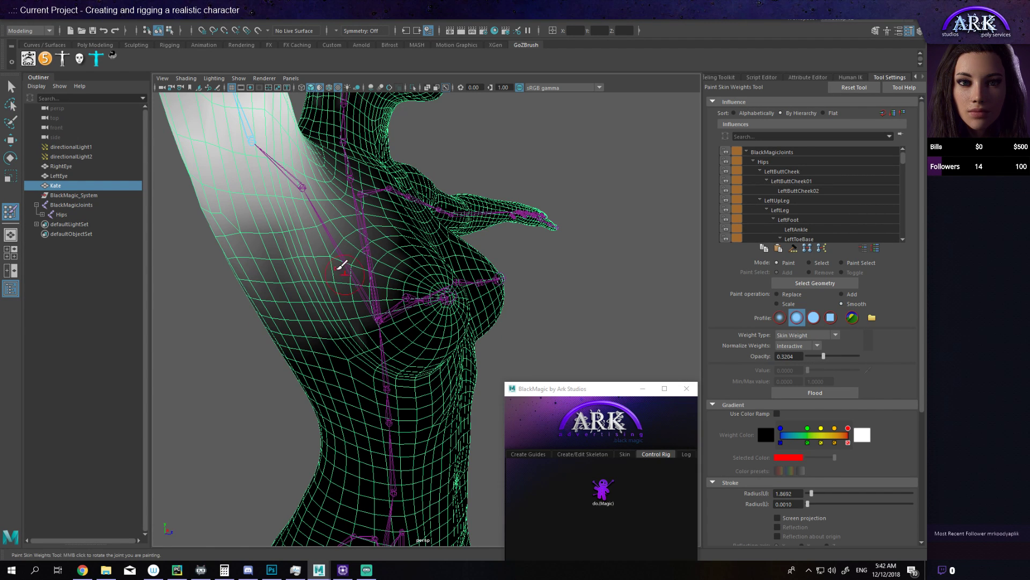
scroll(763, 512, "down", 3)
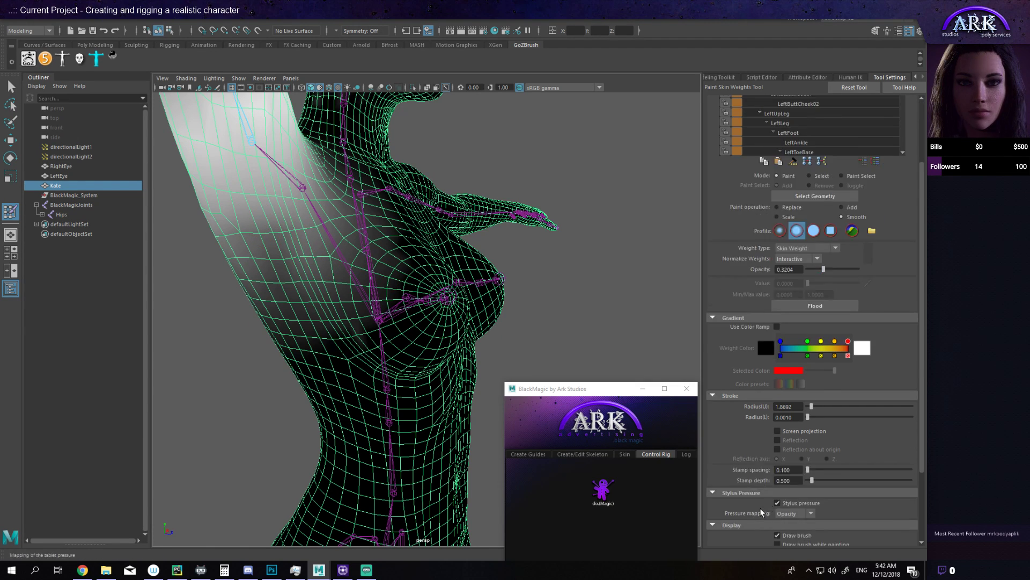
left_click_drag(812, 406, 824, 406)
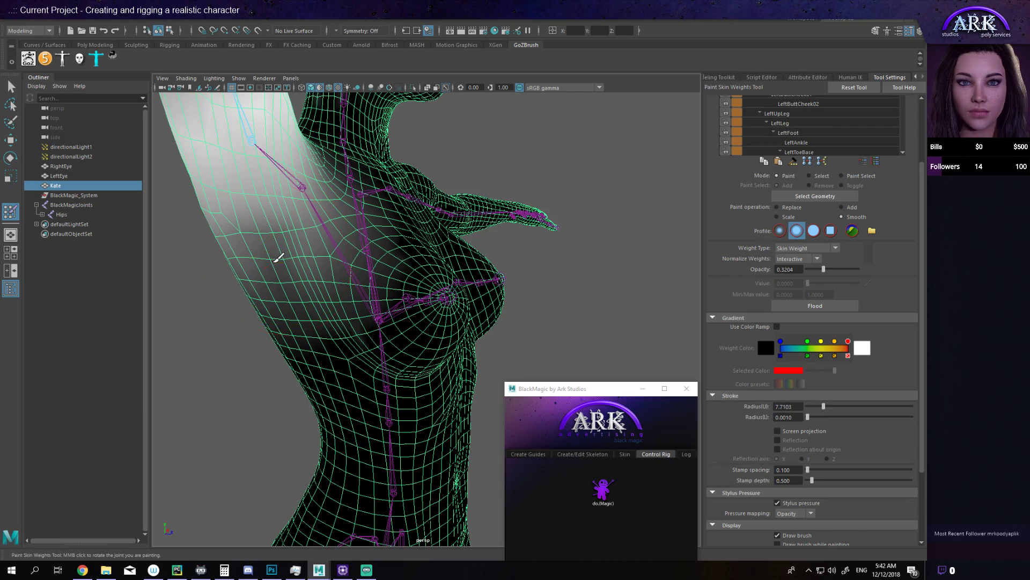
mouse_move(288, 260)
left_mouse_down("alt")
mouse_move(304, 275)
mouse_move(290, 306)
mouse_move(306, 306)
mouse_move(263, 225)
left_mouse_up("alt")
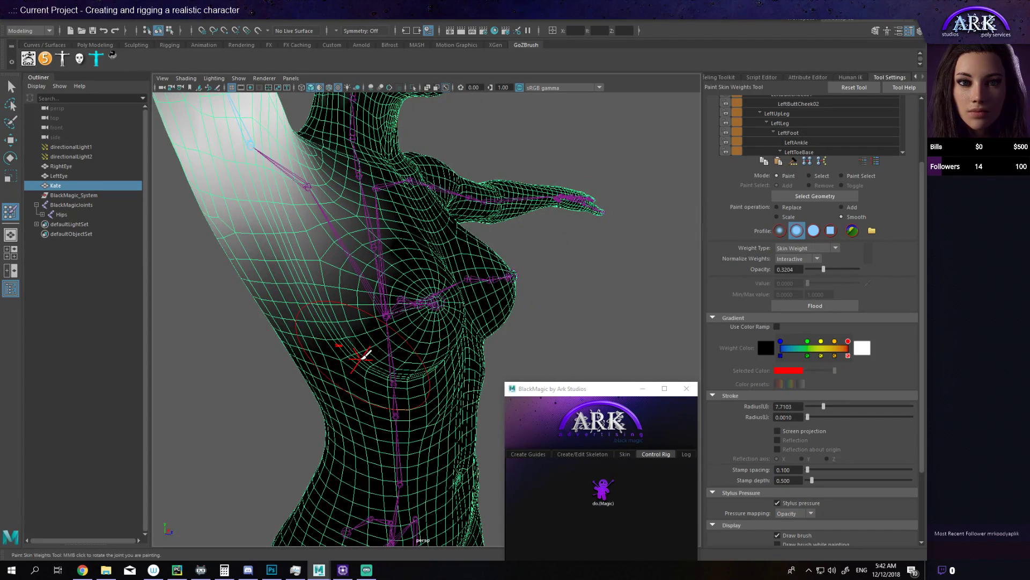
left_click_drag(356, 349, 381, 318, "alt")
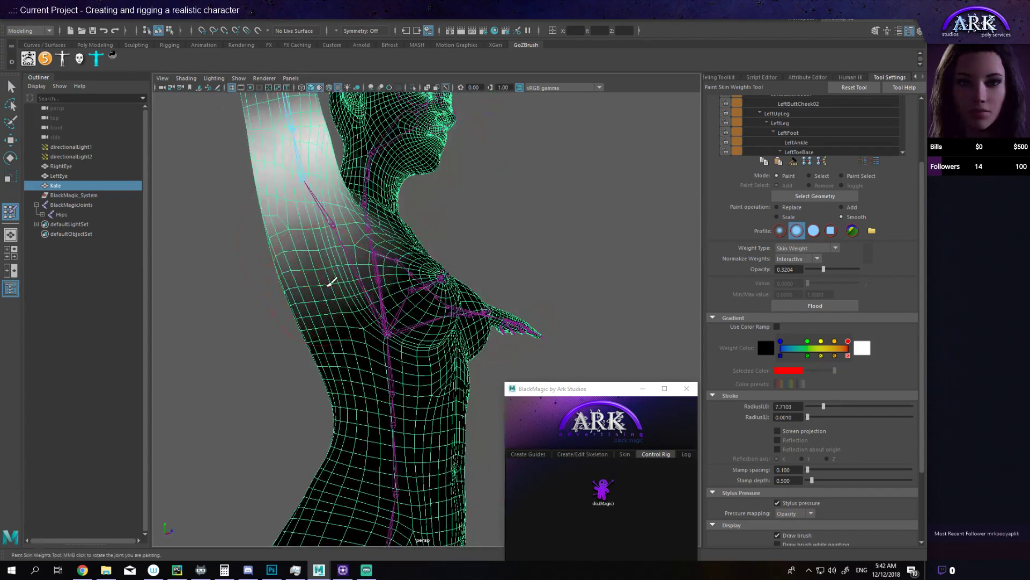
mouse_move(306, 321)
left_mouse_down("alt")
mouse_move(333, 269)
mouse_move(396, 329)
mouse_move(283, 329)
mouse_move(307, 191)
left_mouse_up("alt")
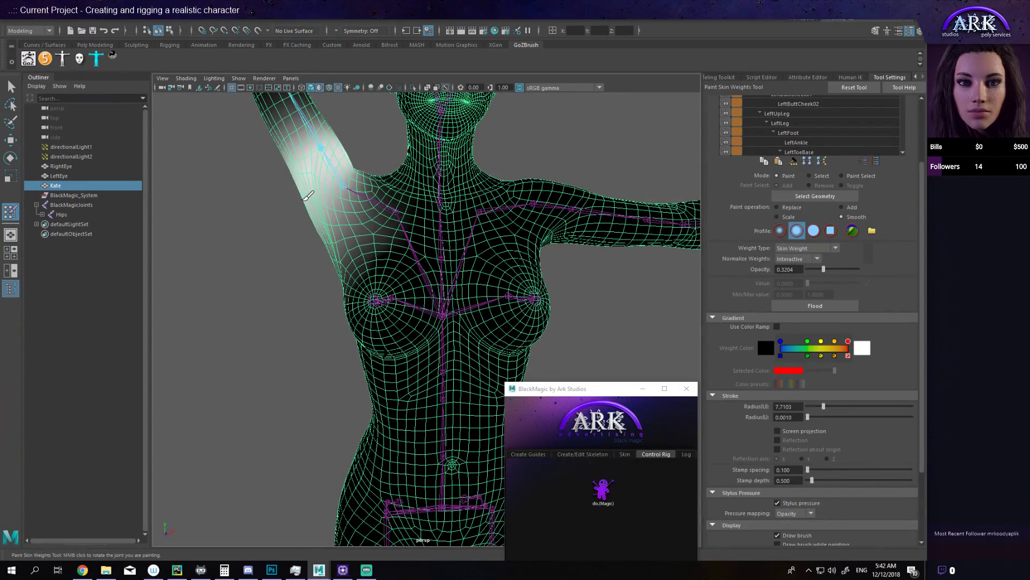
Step: Select the RightArm joint and rotate the raised arm back down toward the body to test the shoulder deformation
key("F8")
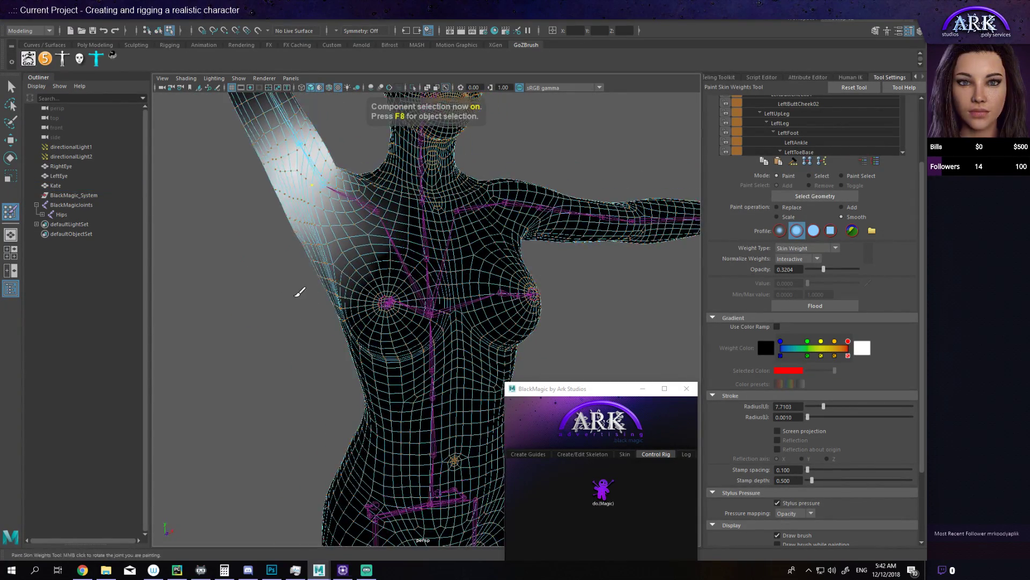
key("F8")
right_click_drag(304, 160, 288, 272, "alt")
middle_click_drag(287, 271, 293, 313, "alt")
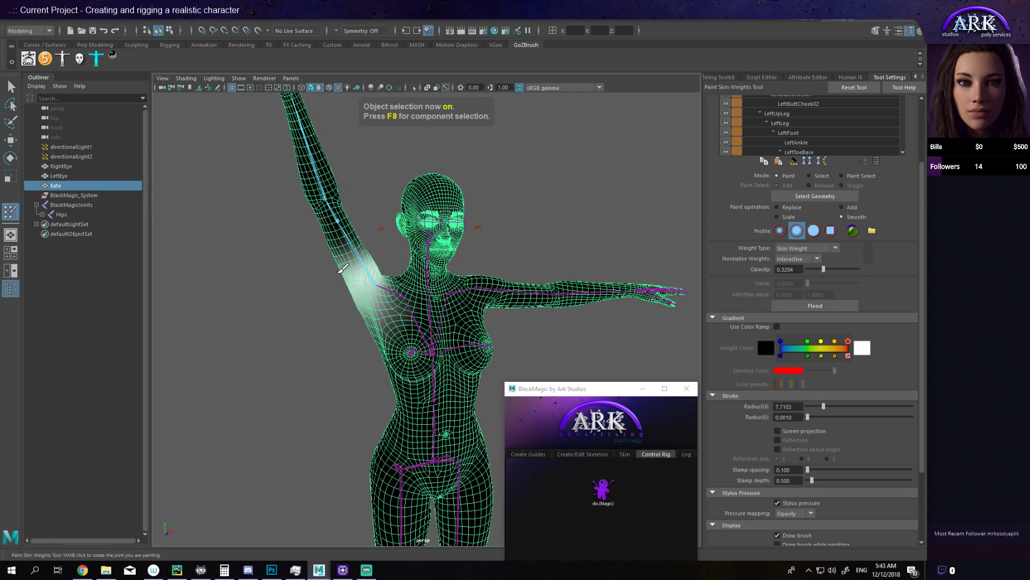
right_click_drag(292, 313, 340, 264, "alt")
key("e")
left_click(348, 272)
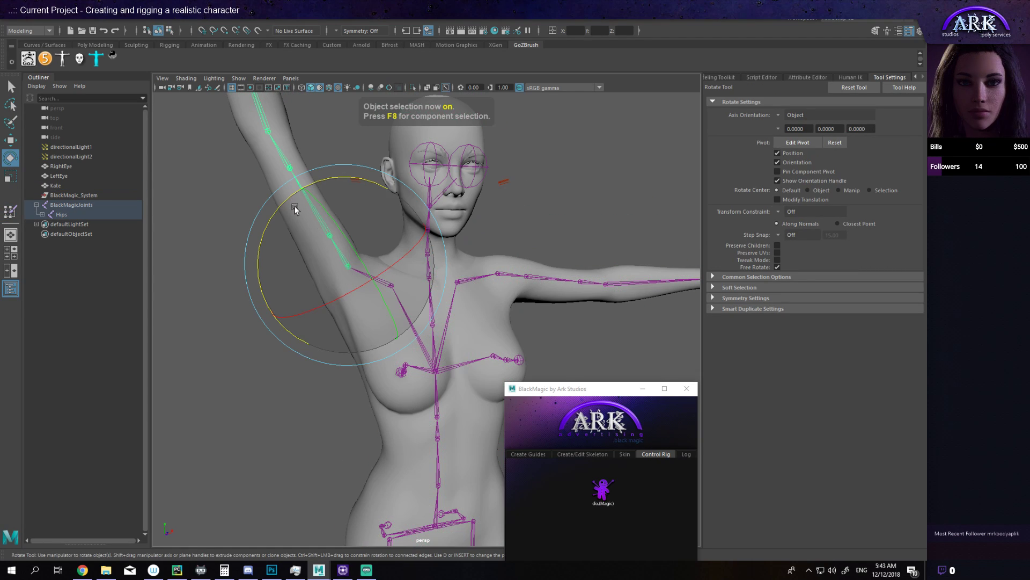
left_click_drag(295, 206, 274, 435)
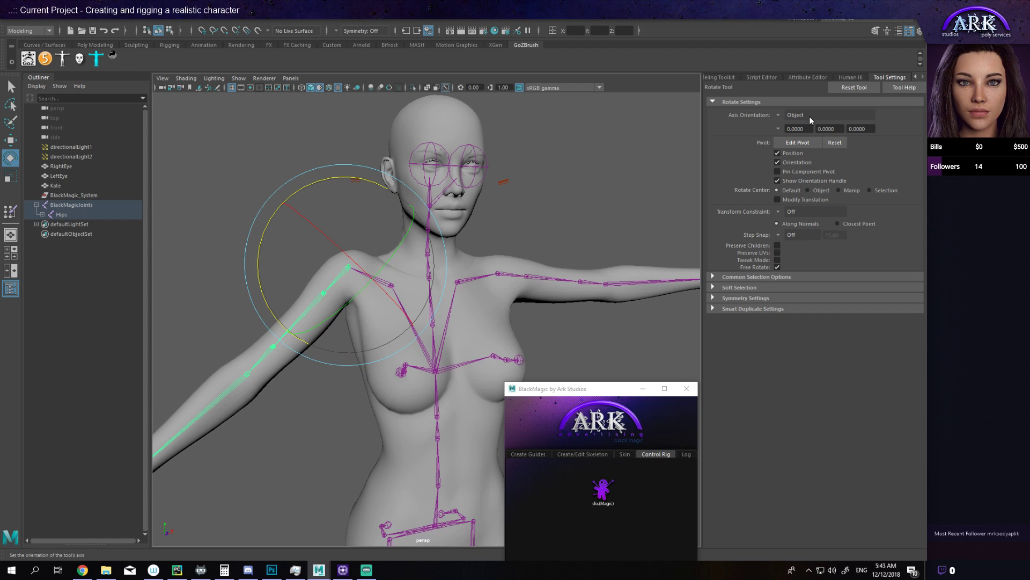
Step: Open the RightArm joint's attributes and try to set its translation values to 0
left_click(748, 78)
left_click(841, 78)
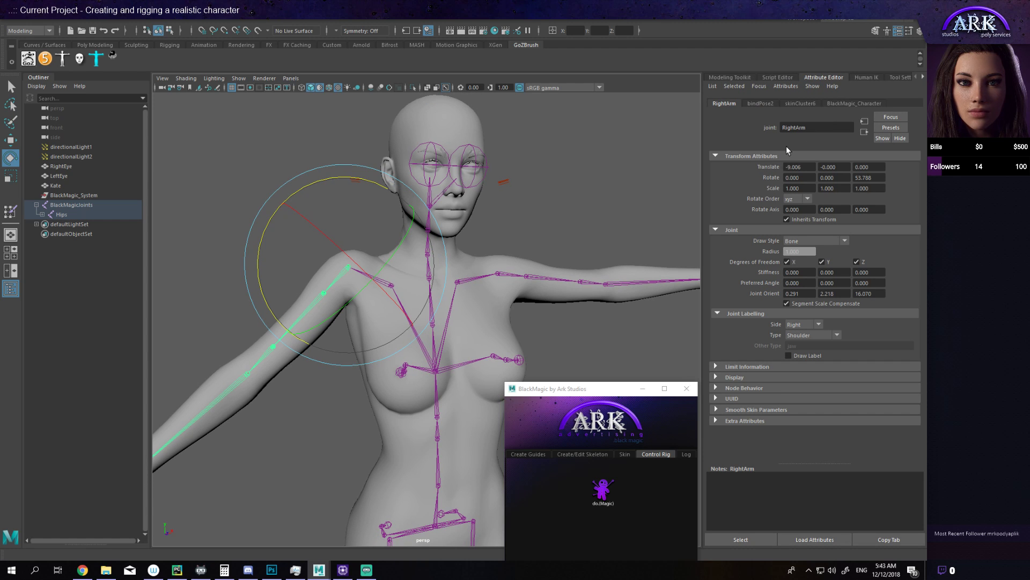
double_click(798, 167)
type("0")
key("Tab")
type("0")
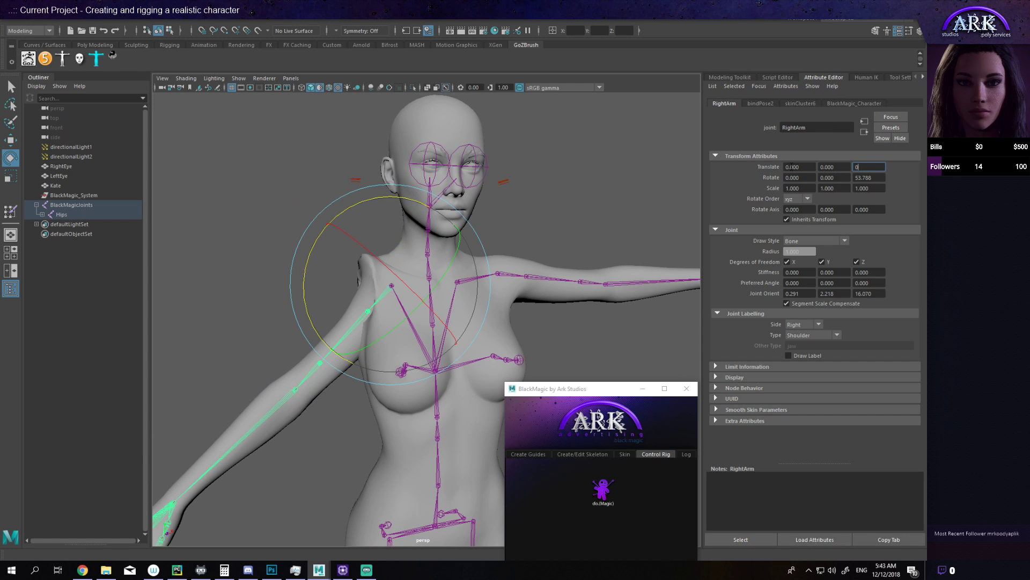
middle_click_drag(531, 208, 551, 216, "alt")
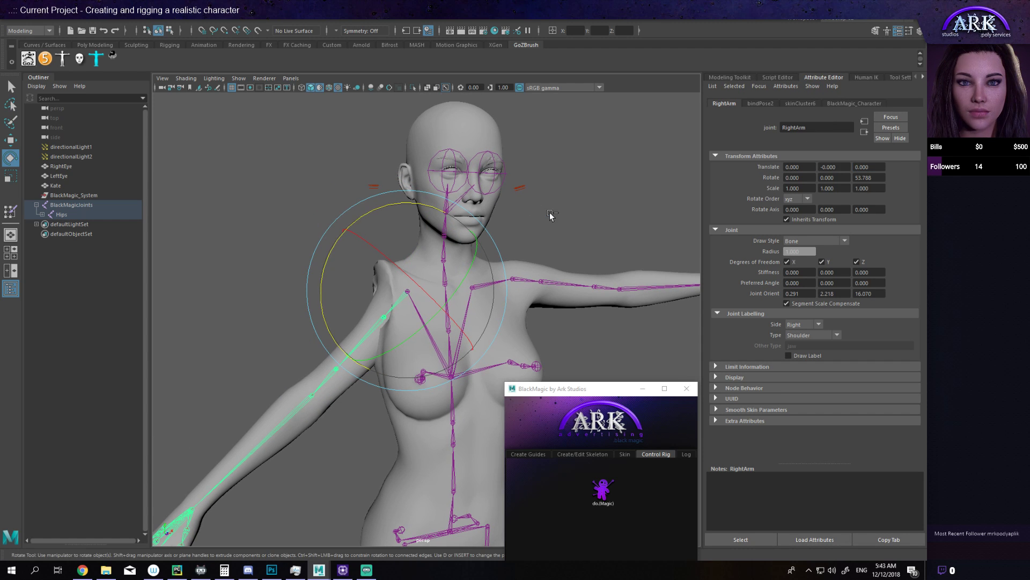
key("ctrl+z")
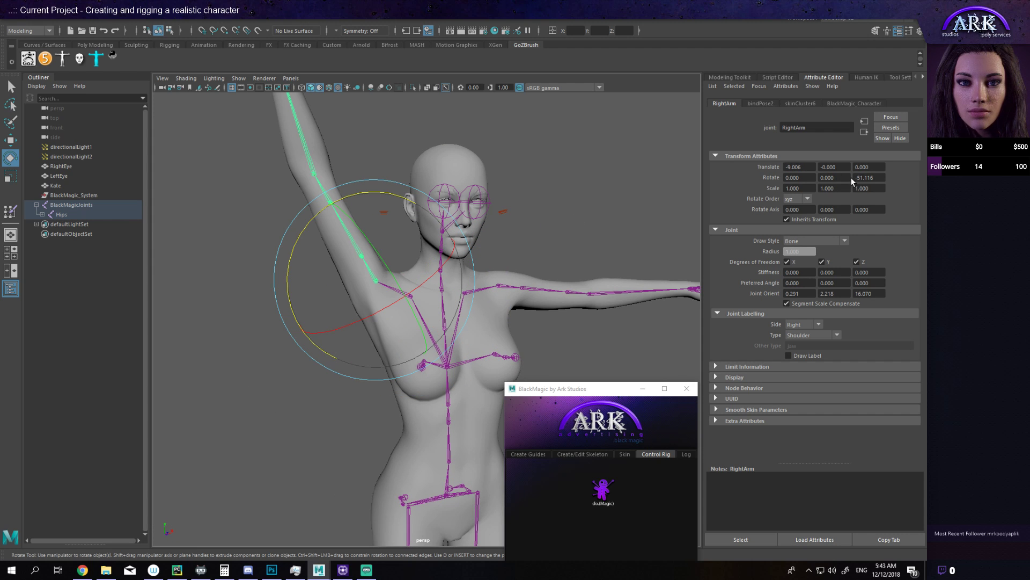
Step: Reset Rotate Z to 0 on the RightArm joint and on the RightShoulder joint
type("0")
key("Return")
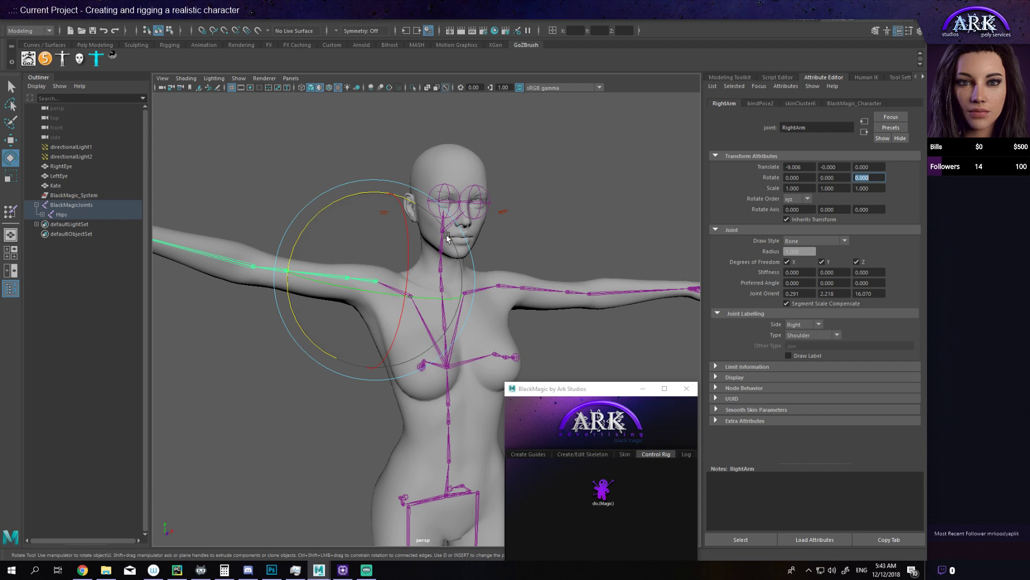
left_click(392, 290)
left_click(463, 288)
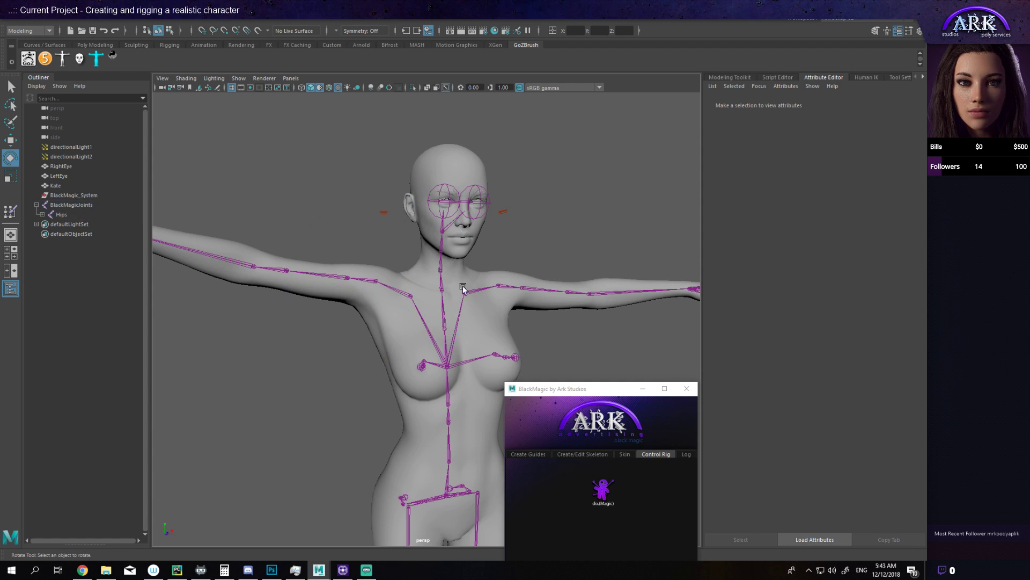
left_click(399, 291)
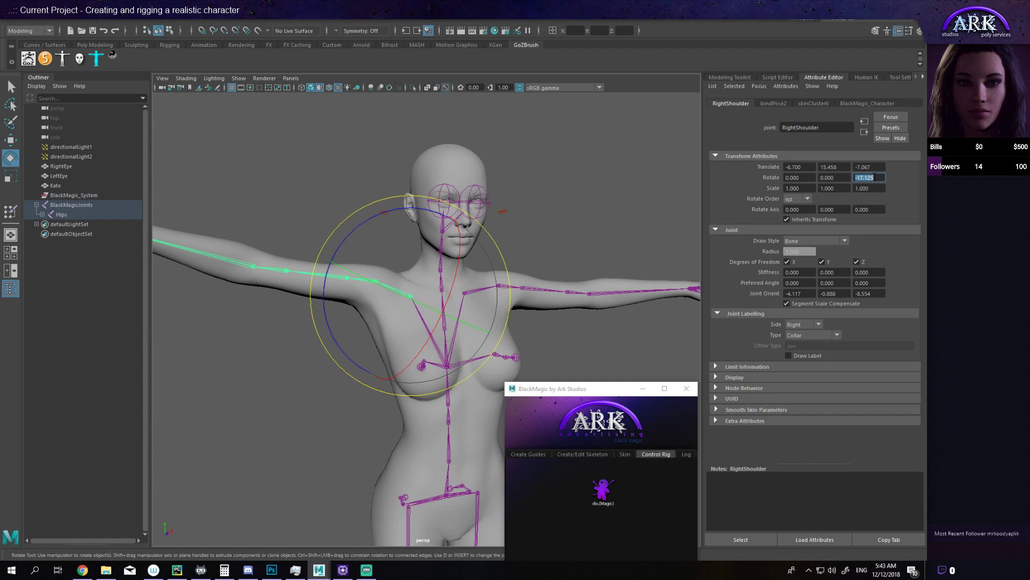
left_click_drag(520, 249, 462, 274, "alt")
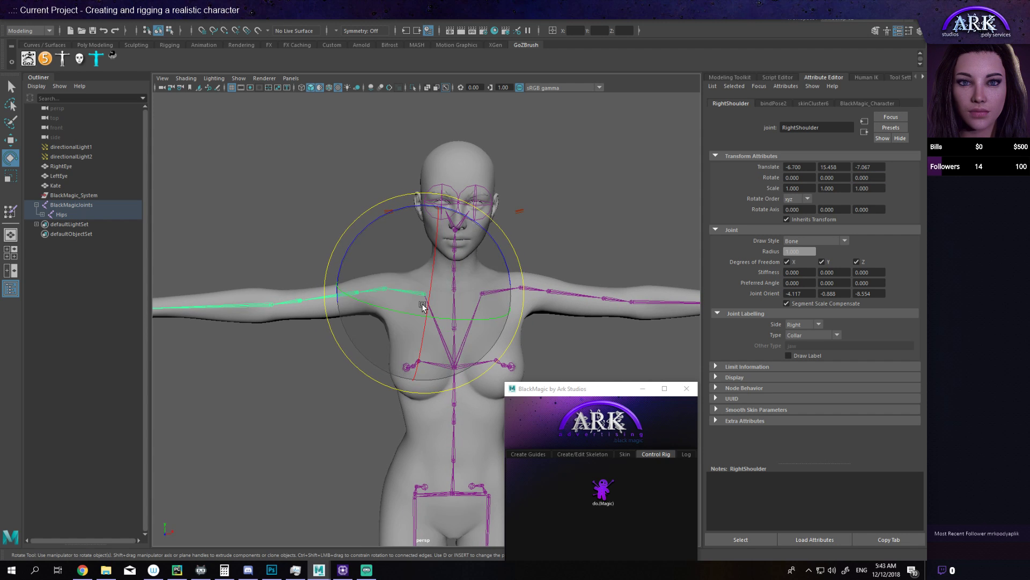
Step: Lower the RightShoulder joint to about 6.7 degrees on Z and rotate the RightArm joint down beside the body to test the deformation
left_click_drag(355, 237, 313, 288)
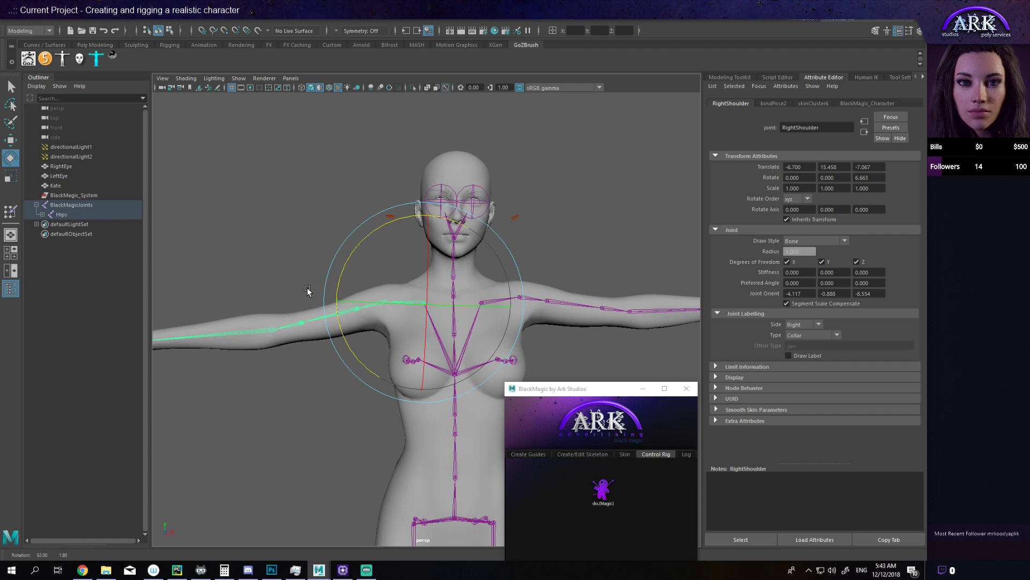
left_click(321, 383)
left_click(358, 308)
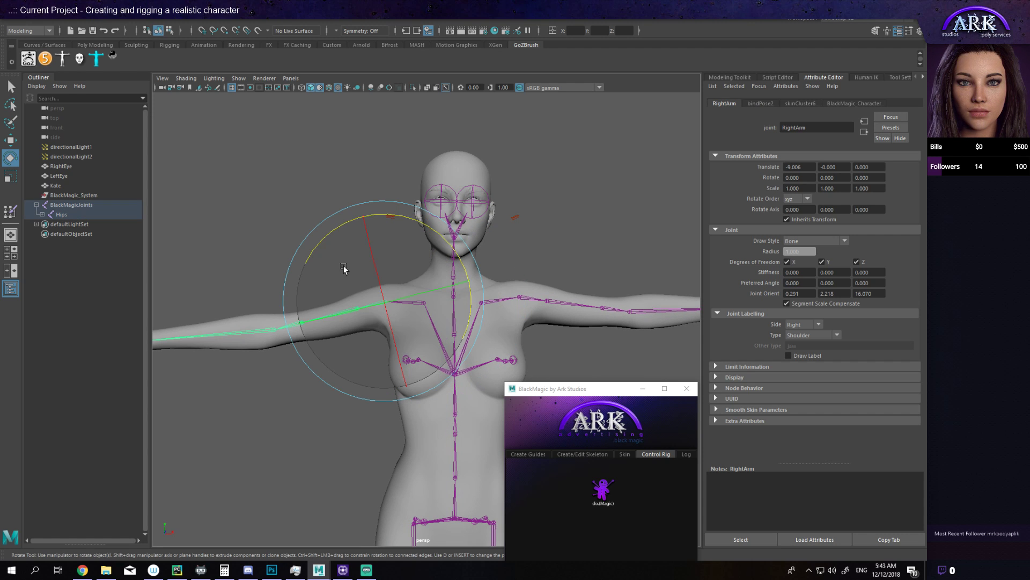
left_click_drag(320, 245, 295, 252)
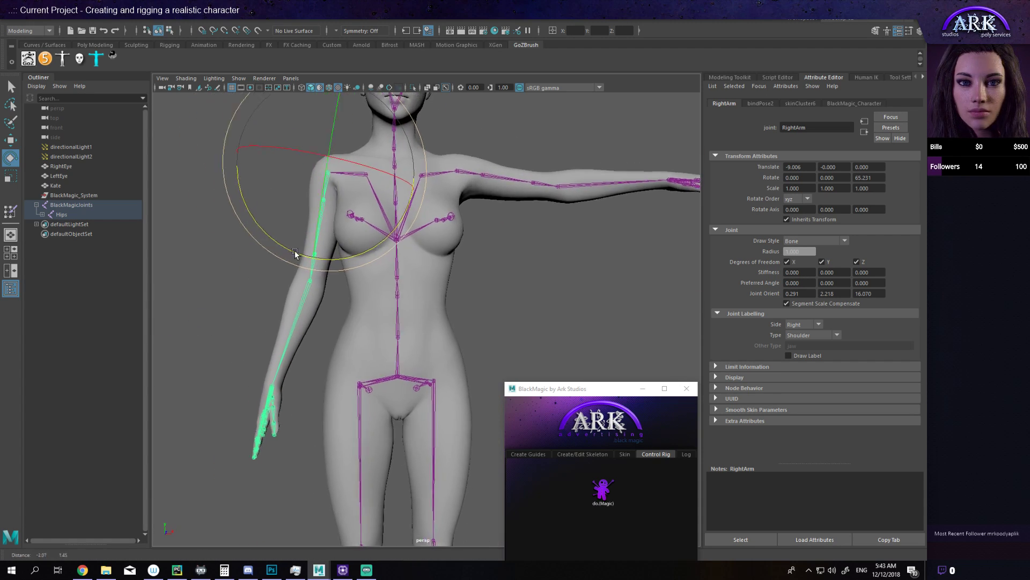
middle_click_drag(295, 253, 353, 281, "alt")
right_click_drag(354, 281, 319, 238, "alt")
middle_click_drag(319, 238, 349, 298, "alt")
left_click_drag(348, 298, 328, 278, "alt")
middle_click_drag(328, 278, 320, 328, "alt")
left_click_drag(320, 327, 227, 172, "alt")
left_click_drag(358, 271, 269, 281, "alt")
left_click(269, 282)
Step: Rotate the RightShoulder joint down to about 14 degrees on Z and inspect the shoulder from several angles
left_click(412, 192)
left_click_drag(412, 192, 329, 273, "alt")
left_click_drag(504, 317, 483, 314, "alt")
right_click_drag(483, 314, 374, 318, "alt")
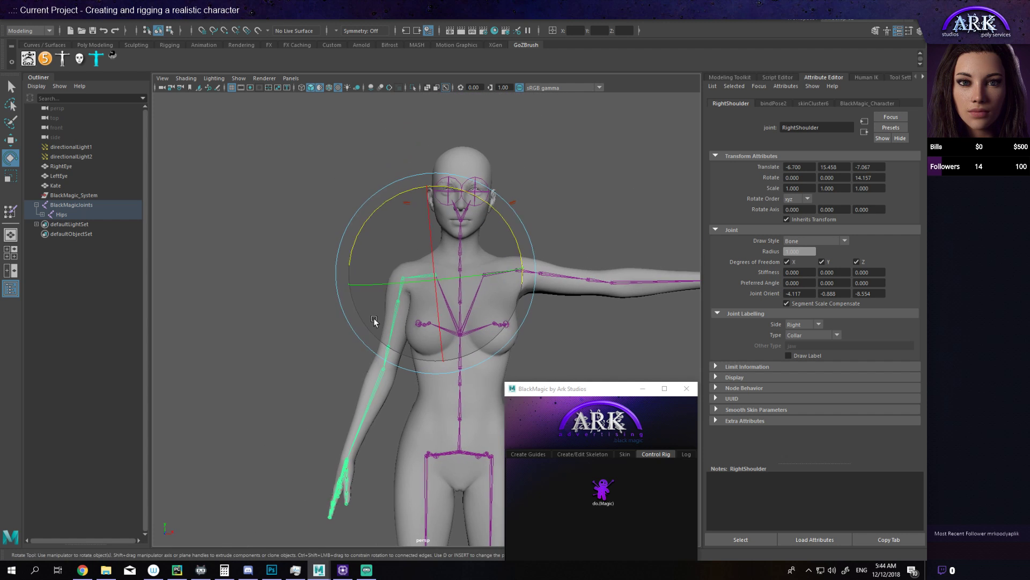
left_click_drag(373, 318, 334, 278, "alt")
left_click(267, 338)
middle_click_drag(382, 331, 382, 284, "alt")
left_click_drag(383, 289, 471, 279, "alt")
mouse_move(381, 295)
left_mouse_down("alt")
mouse_move(375, 322)
mouse_move(392, 272)
mouse_move(443, 285)
mouse_move(588, 275)
mouse_move(384, 285)
mouse_move(371, 298)
left_mouse_up("alt")
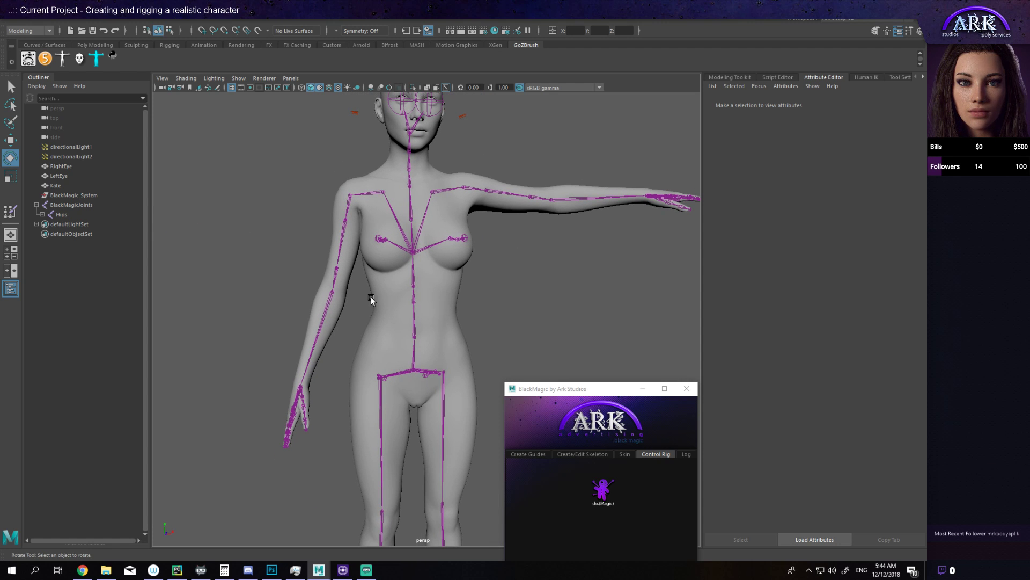
Step: Select the RightForeArm joint and rotate it in several directions to test the elbow bend
left_click(332, 310)
mouse_move(371, 338)
left_mouse_down()
mouse_move(410, 313)
mouse_move(433, 340)
mouse_move(355, 326)
left_mouse_up()
key("ctrl+z")
left_click_drag(388, 370, 355, 383)
key("ctrl+z")
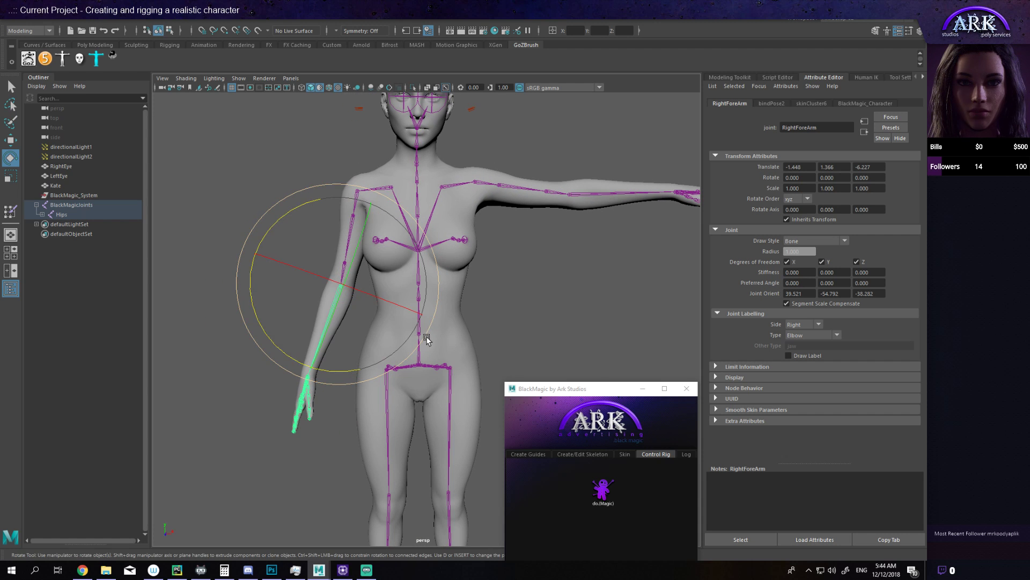
left_click_drag(425, 334, 418, 305)
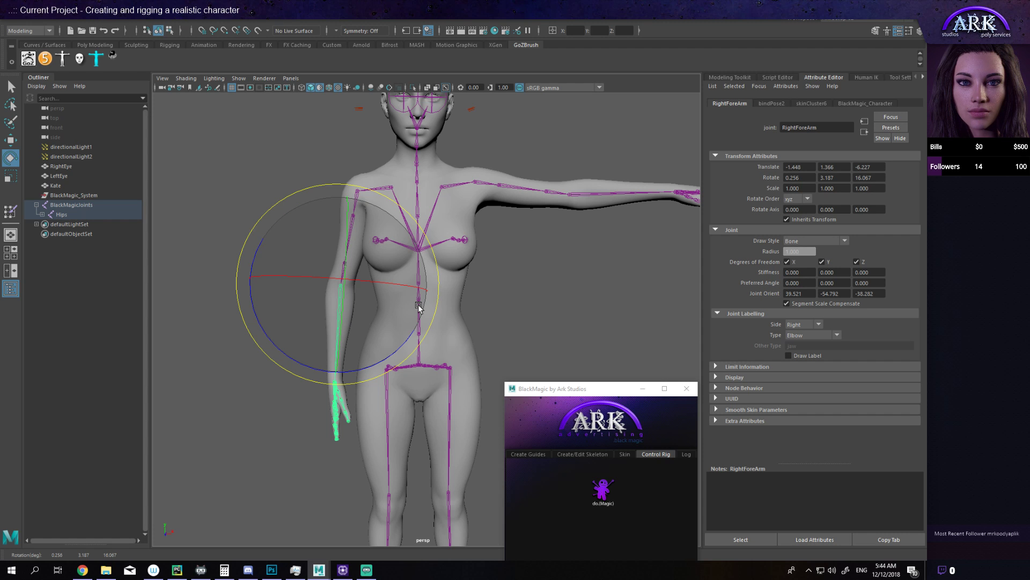
mouse_move(460, 288)
left_mouse_down("alt")
mouse_move(575, 271)
mouse_move(444, 284)
mouse_move(468, 278)
left_mouse_up("alt")
Step: Undo the test rotations on the forearm, shoulder and arm until the RightArm joint is back at zero rotation
key("ctrl+z")
key("ctrl+z")
key("ctrl+z")
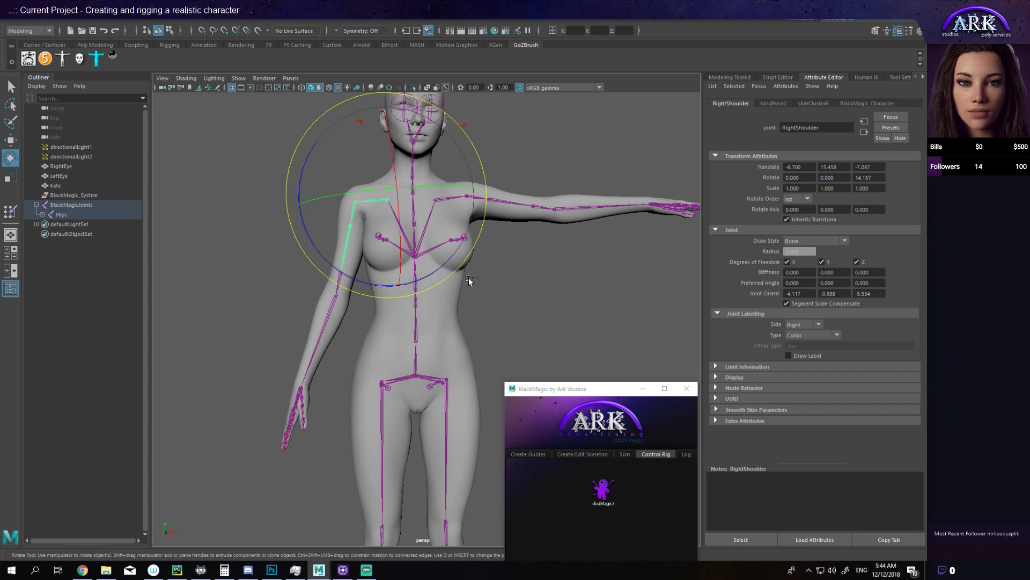
key("ctrl+z")
key("ctrl+z")
key("ctrl+z")
key("ctrl+z")
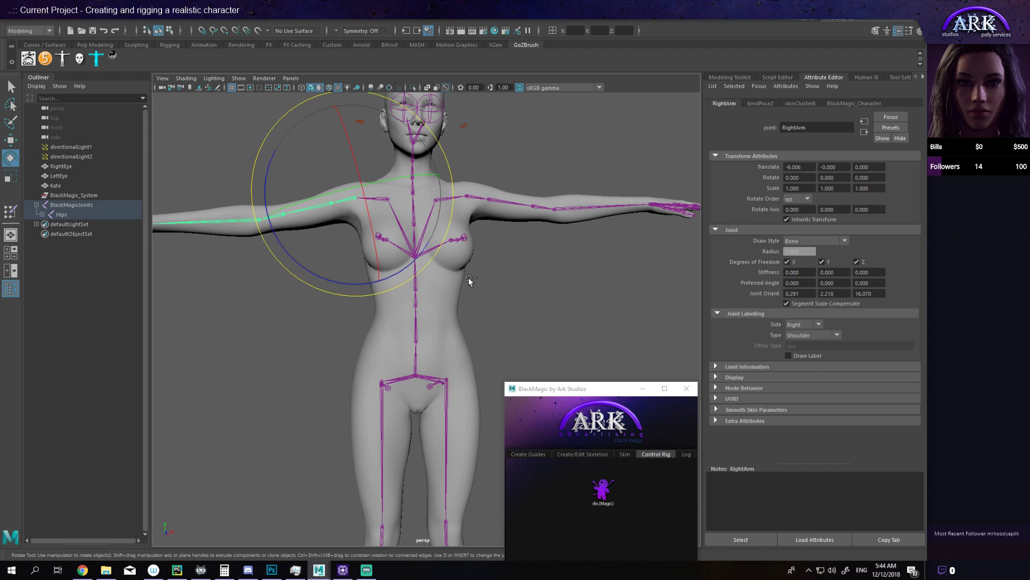
Step: Reselect the RightArm joint and check its rotation values and the arm's pose
scroll(469, 280, "down", 3)
left_click_drag(472, 294, 494, 260, "alt")
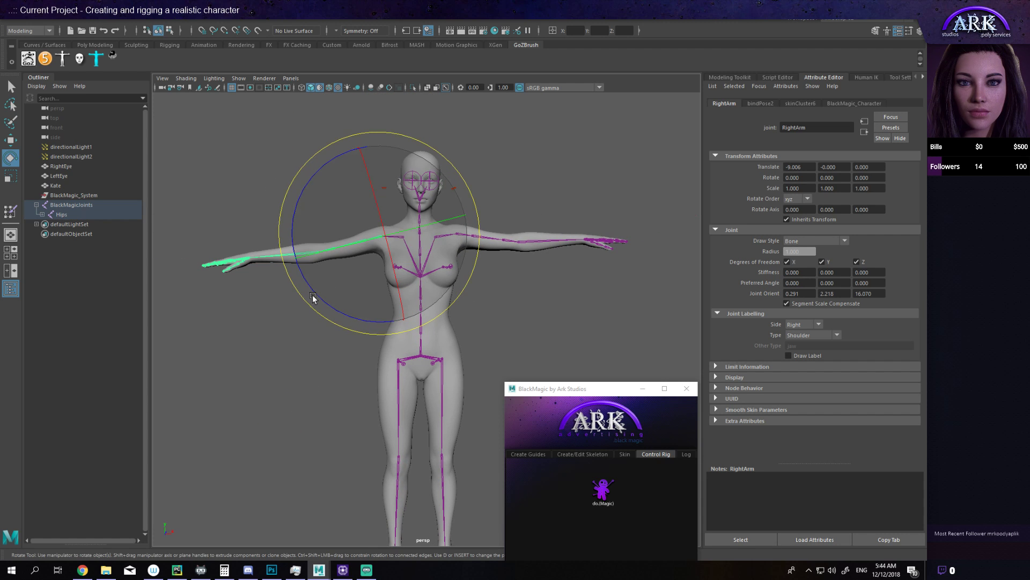
left_click_drag(312, 295, 307, 369, "alt")
left_click(308, 369)
left_click(368, 243)
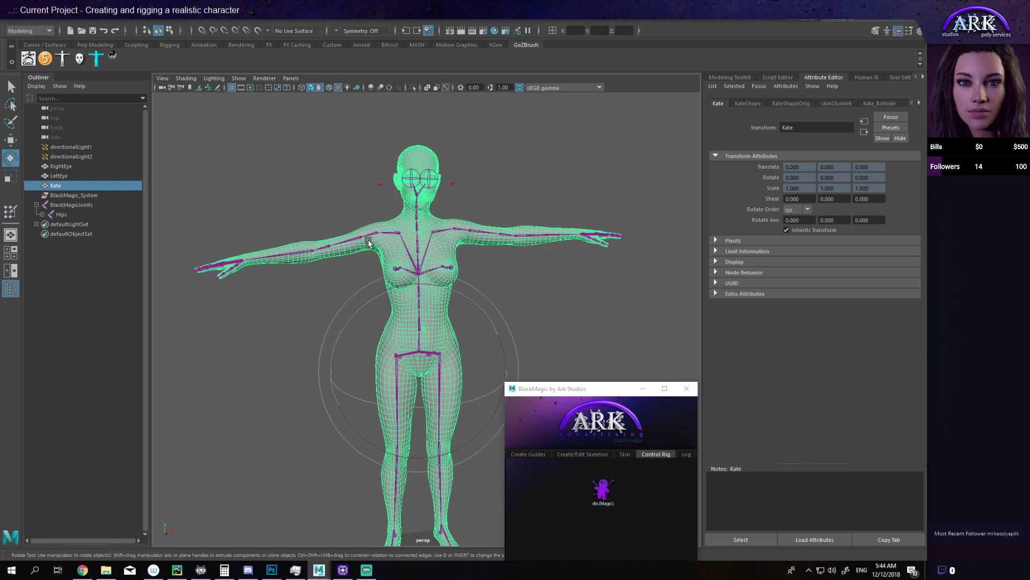
left_click(374, 231)
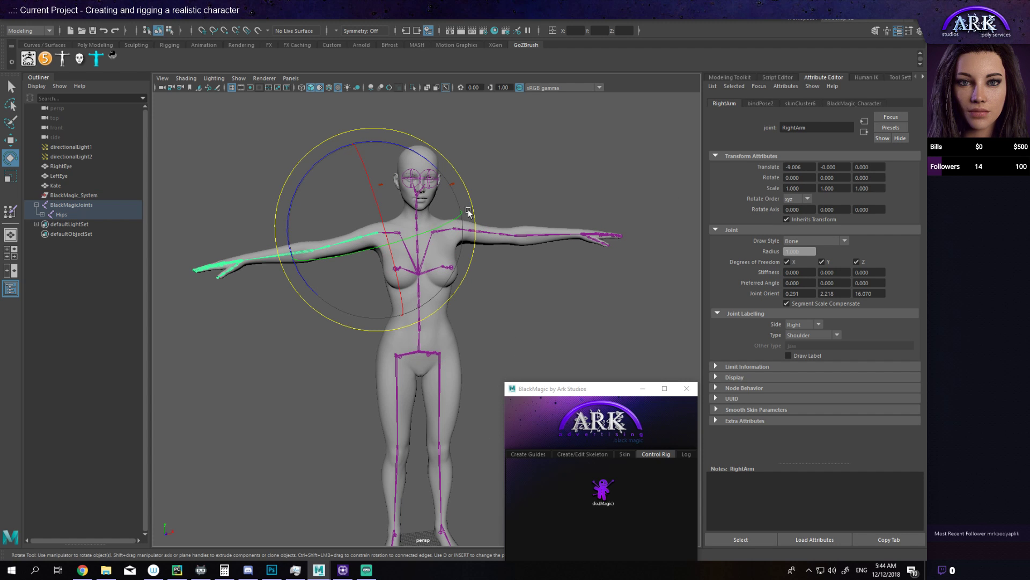
key("w")
key("e")
scroll(385, 224, "up", 3)
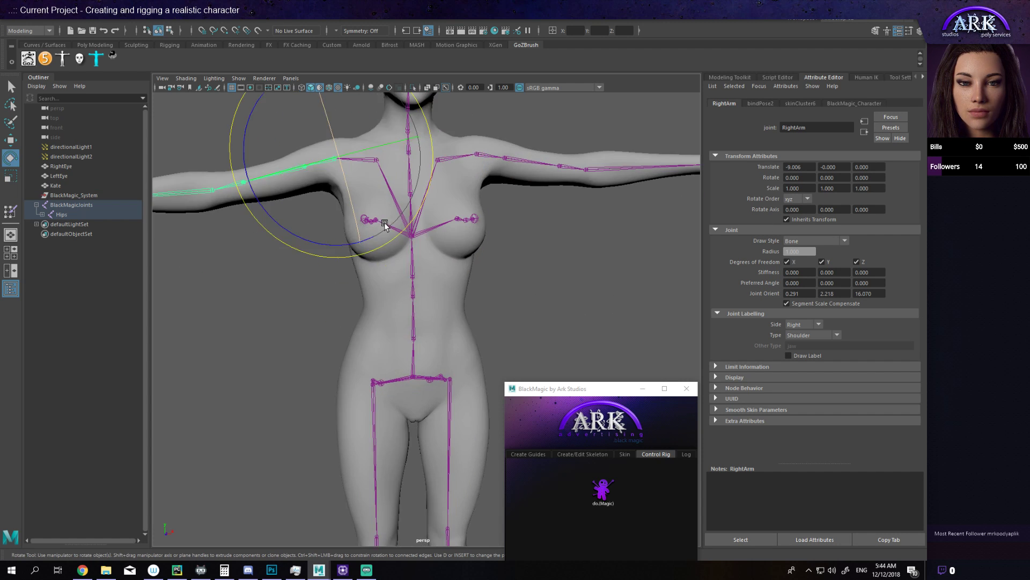
left_click(346, 146)
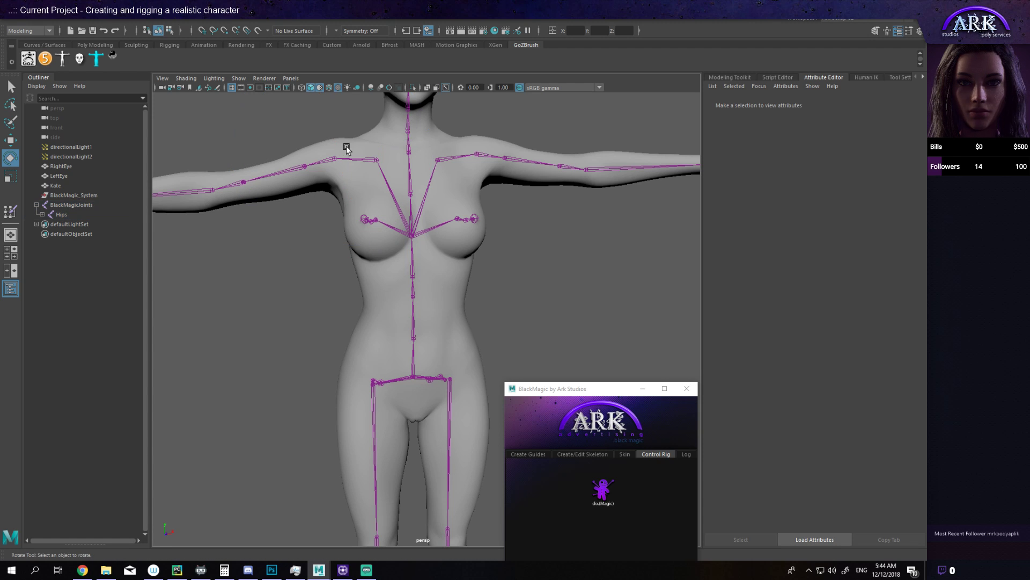
Step: Set the RightShoulder joint's Rotate Z to 0 and clear the selection
left_click(362, 154)
left_click(364, 159)
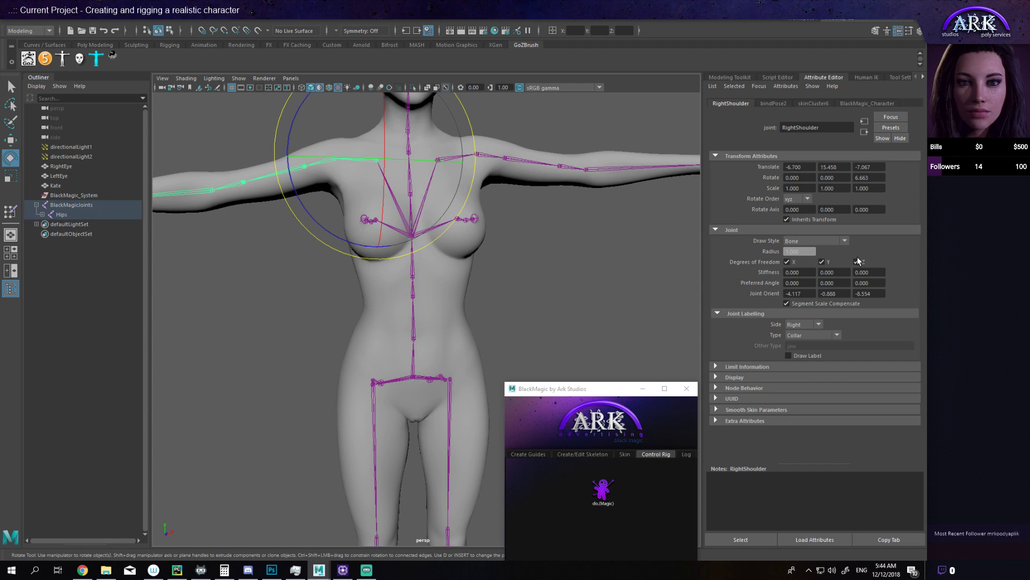
left_click(884, 178)
type("0")
key("Return")
scroll(545, 297, "down", 8)
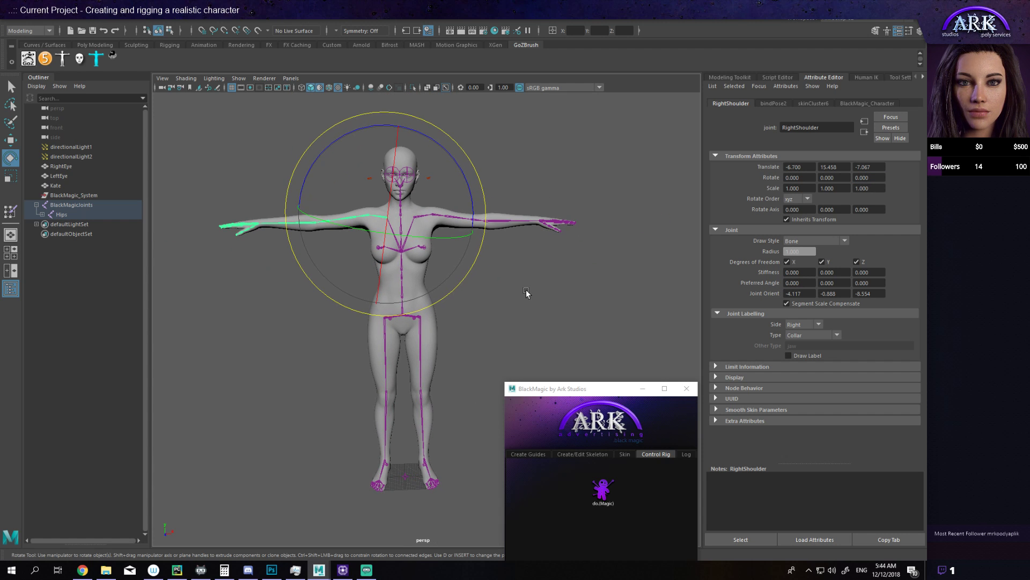
left_click(517, 334)
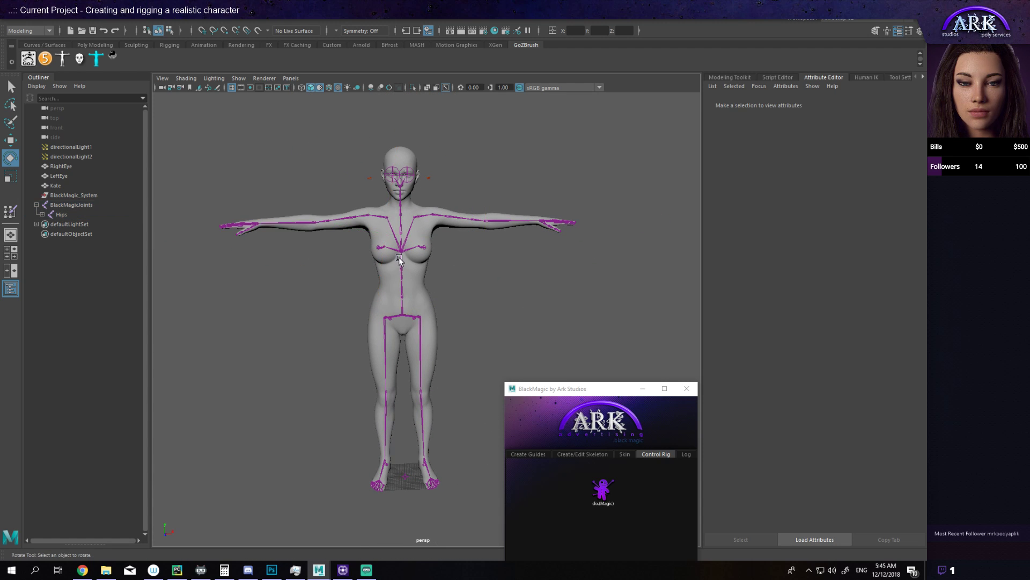
Step: Try moving the BaseBreast_L joint to test how the breast deforms
scroll(429, 127, "up", 5)
left_click(407, 147)
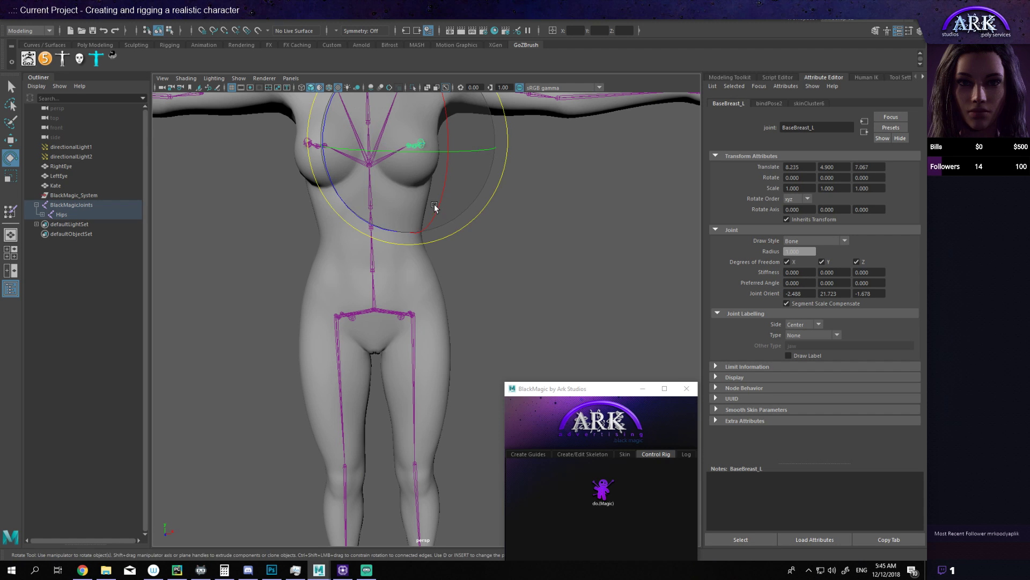
left_click_drag(434, 207, 446, 203, "alt")
key("w")
left_click_drag(387, 145, 385, 266)
key("ctrl+z")
Step: Select the Breast_L joint and test its movement on the left breast
scroll(400, 309, "up", 3)
left_click_drag(401, 308, 408, 326, "alt")
left_click(438, 292)
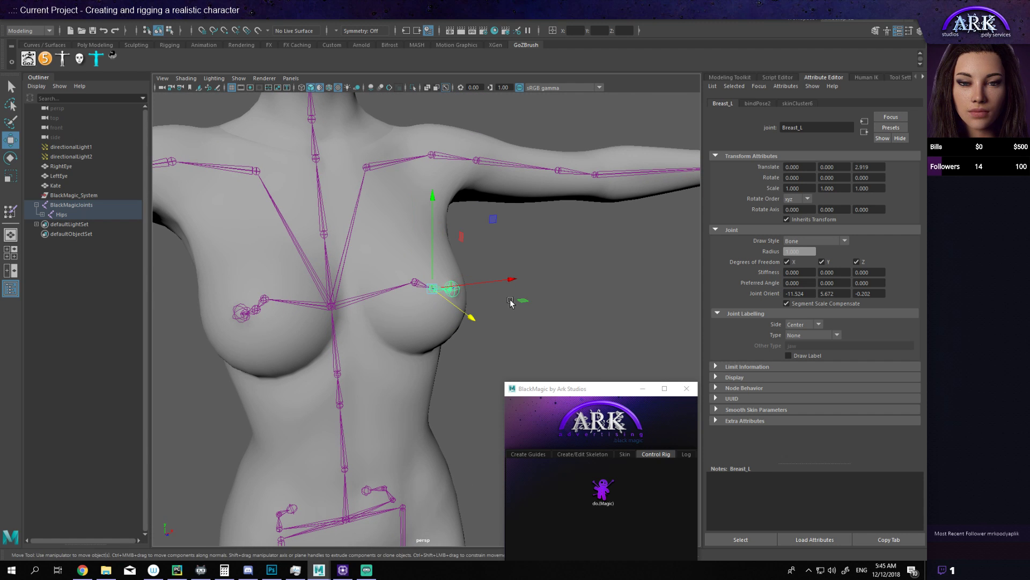
mouse_move(431, 290)
left_mouse_down()
mouse_move(472, 294)
mouse_move(420, 299)
mouse_move(463, 279)
mouse_move(432, 289)
left_mouse_up()
scroll(463, 309, "down", 7)
mouse_move(492, 361)
left_mouse_down("alt")
mouse_move(469, 369)
mouse_move(487, 367)
left_mouse_up("alt")
scroll(420, 231, "up", 5)
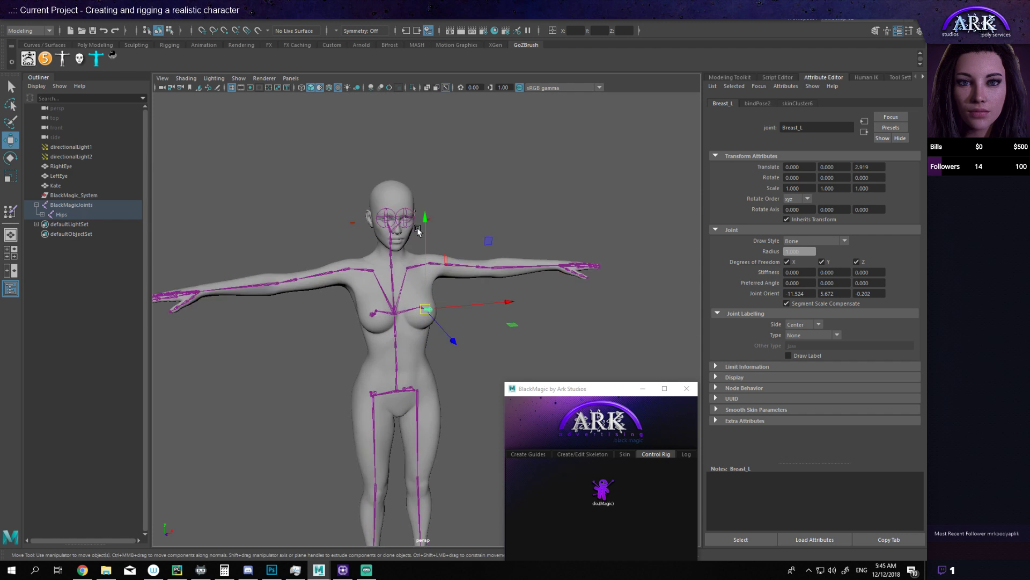
Step: Select the Joint_LeftEye joint, frame it and try rotating the left eye freely
middle_click_drag(383, 152, 420, 295, "alt")
scroll(414, 282, "up", 5)
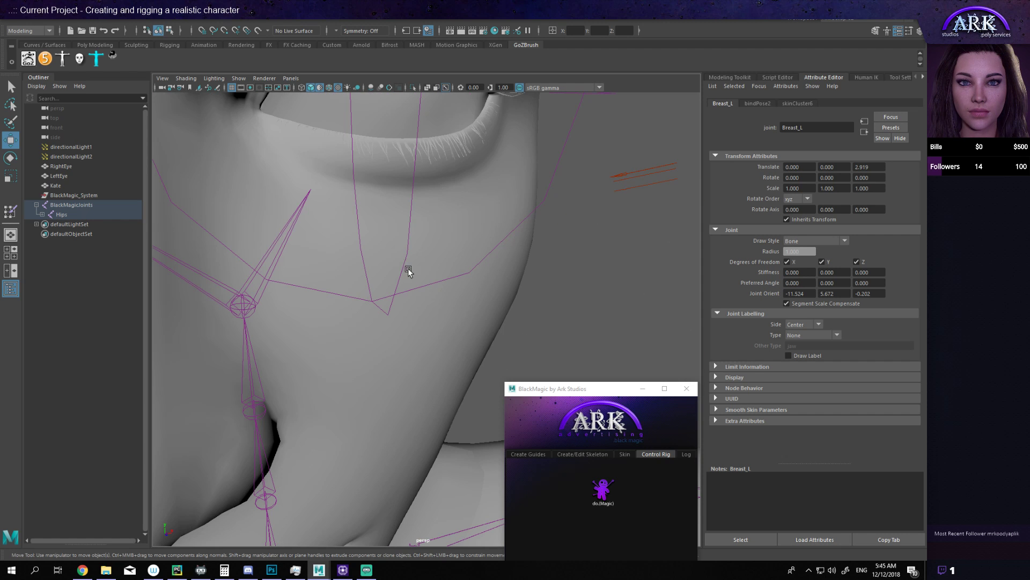
left_click(407, 236)
key("f")
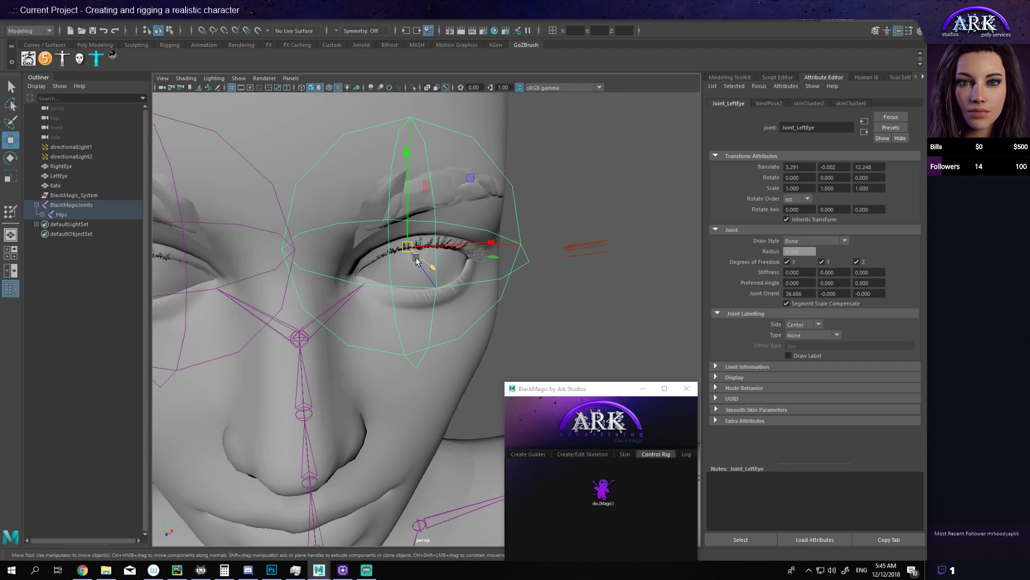
key("e")
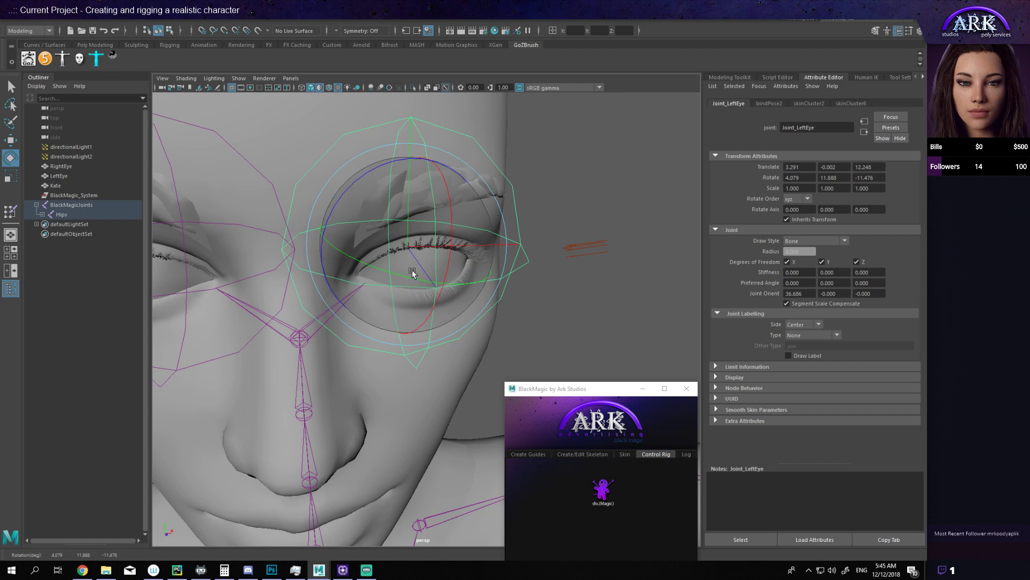
key("ctrl+z")
Step: Inspect the Joint_RightEye joint and the full-body pose, and clear the selection
scroll(285, 305, "down", 5)
middle_click_drag(283, 305, 403, 288, "alt")
scroll(403, 289, "up", 5)
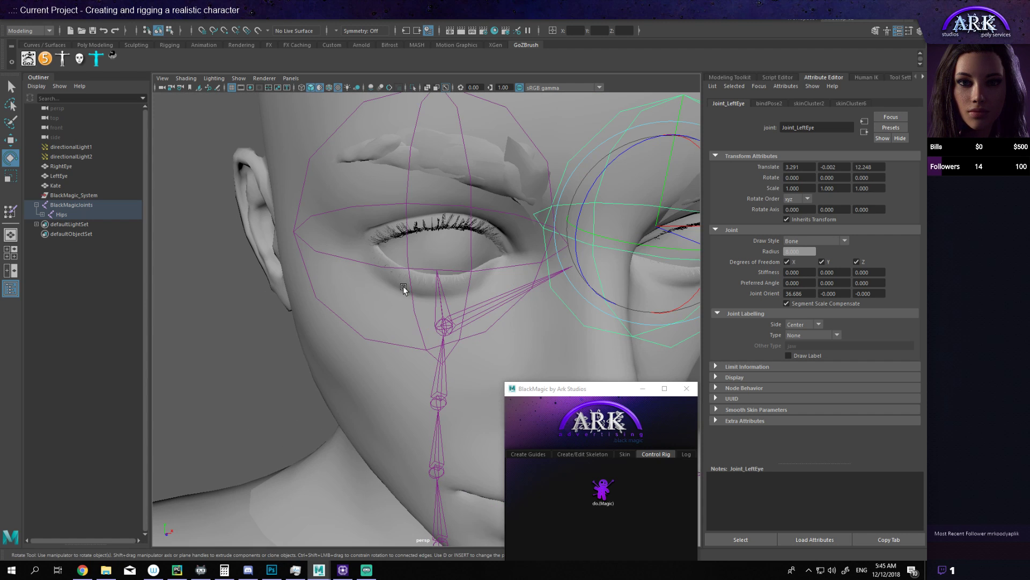
left_click(436, 270)
scroll(414, 281, "down", 6)
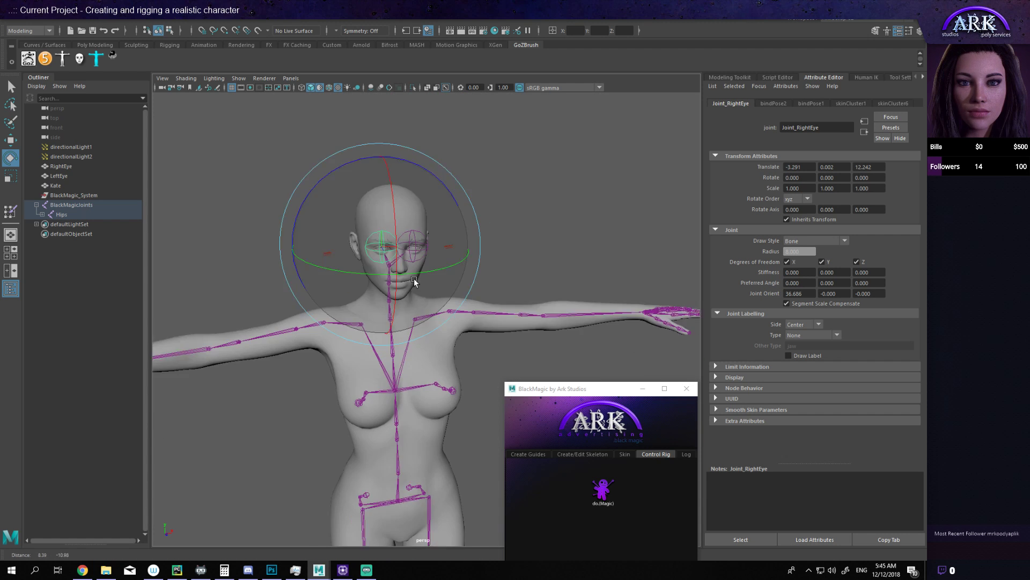
scroll(415, 281, "down", 6)
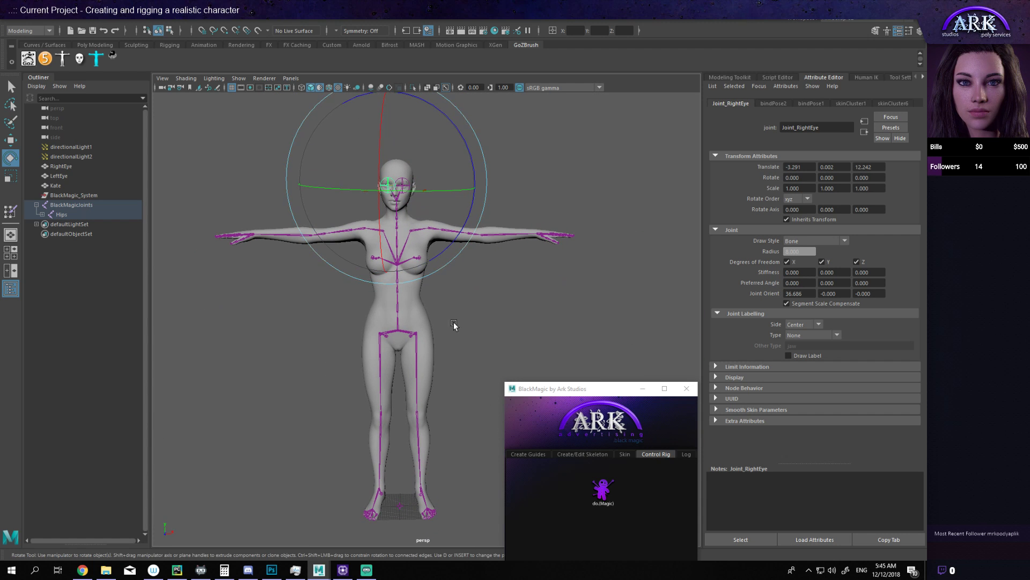
left_click(498, 304)
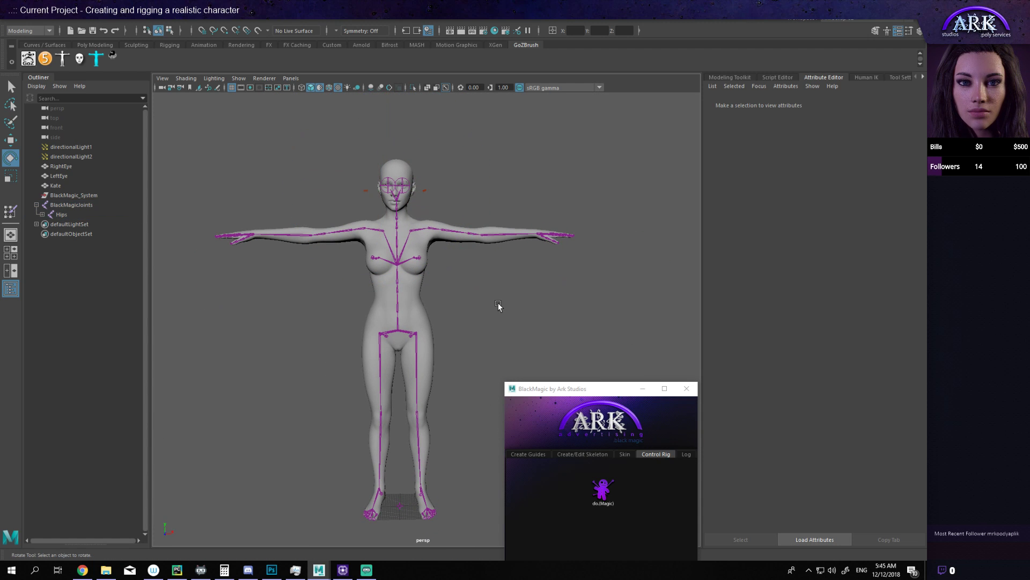
Step: Build the control rig for the skinned character with do(Magic), agreeing to delete the existing rig
left_click(607, 489)
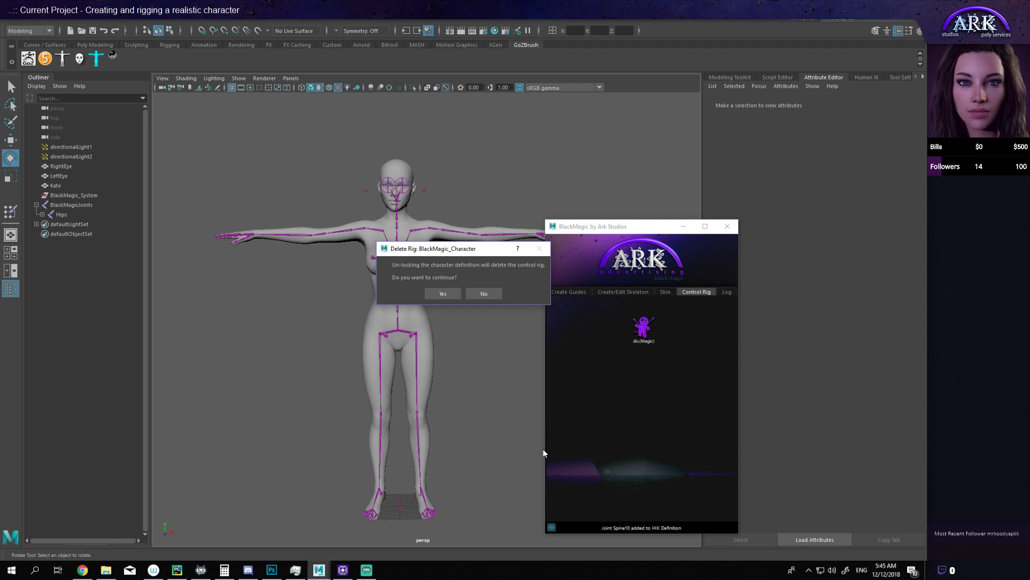
left_click(444, 295)
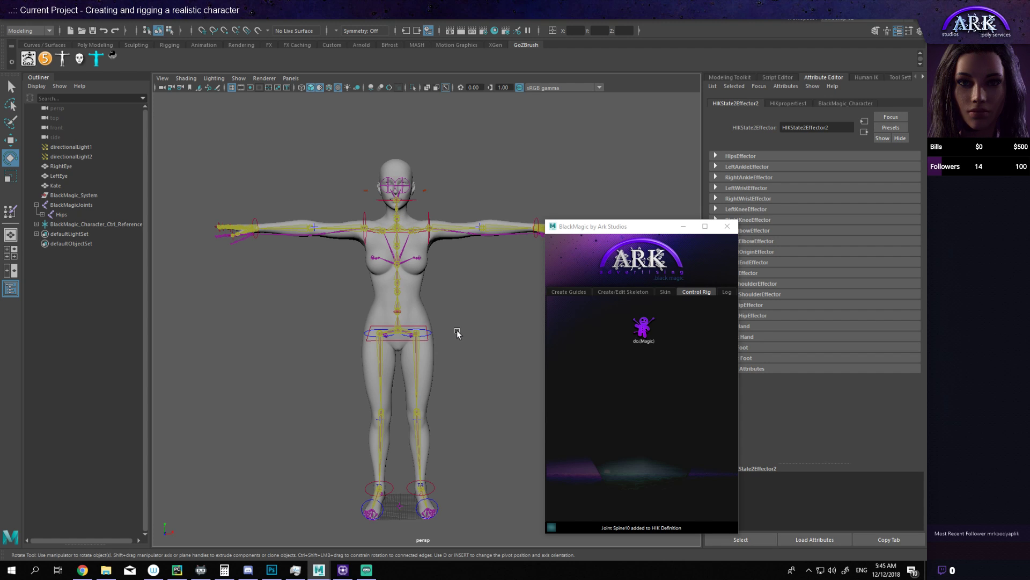
left_click_drag(458, 335, 421, 346, "alt")
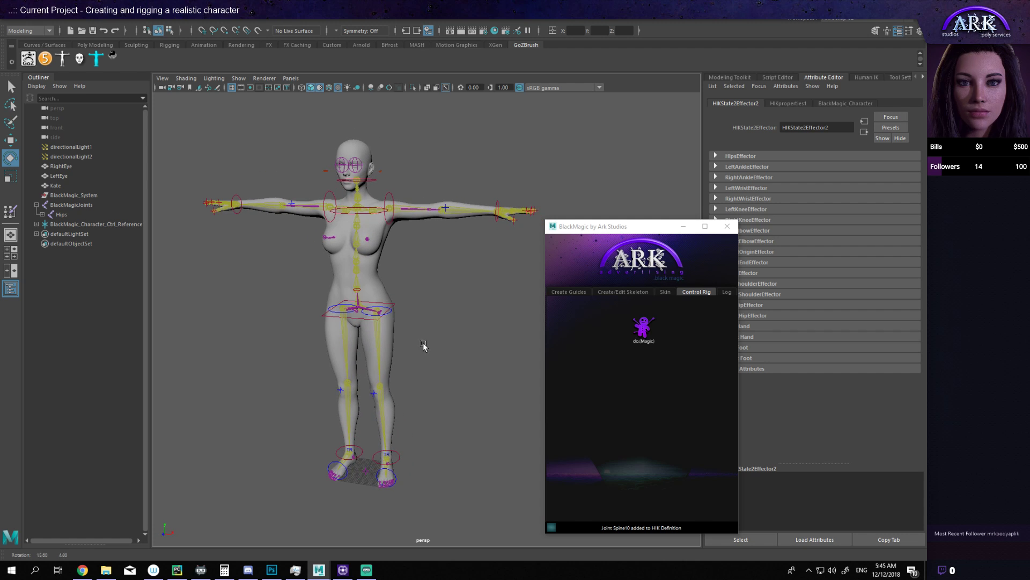
Step: Try moving the left wrist effector to swing the arm down beside the hip, and undo the moves
left_click(493, 217)
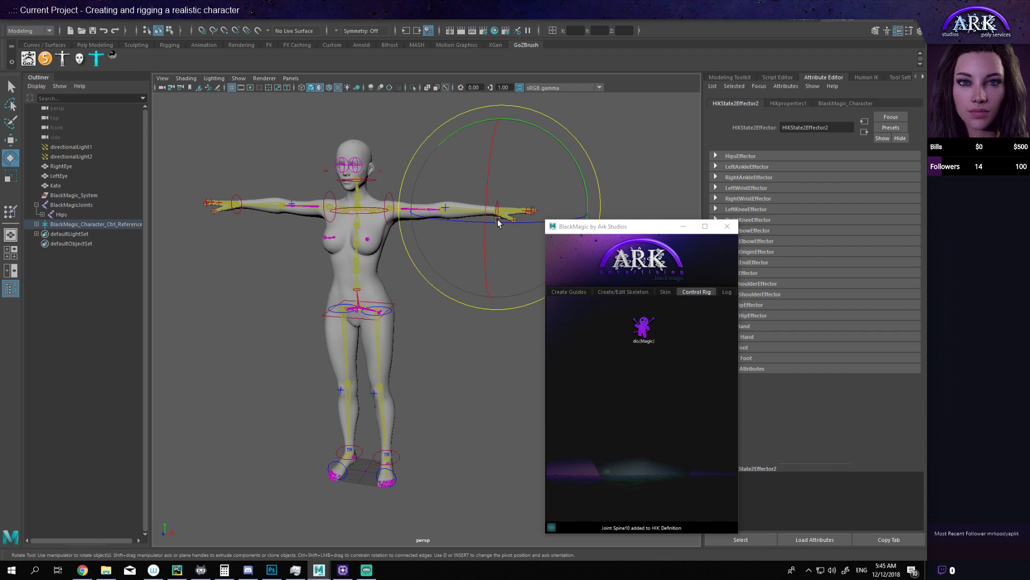
key("w")
left_click_drag(465, 261, 501, 214, "alt")
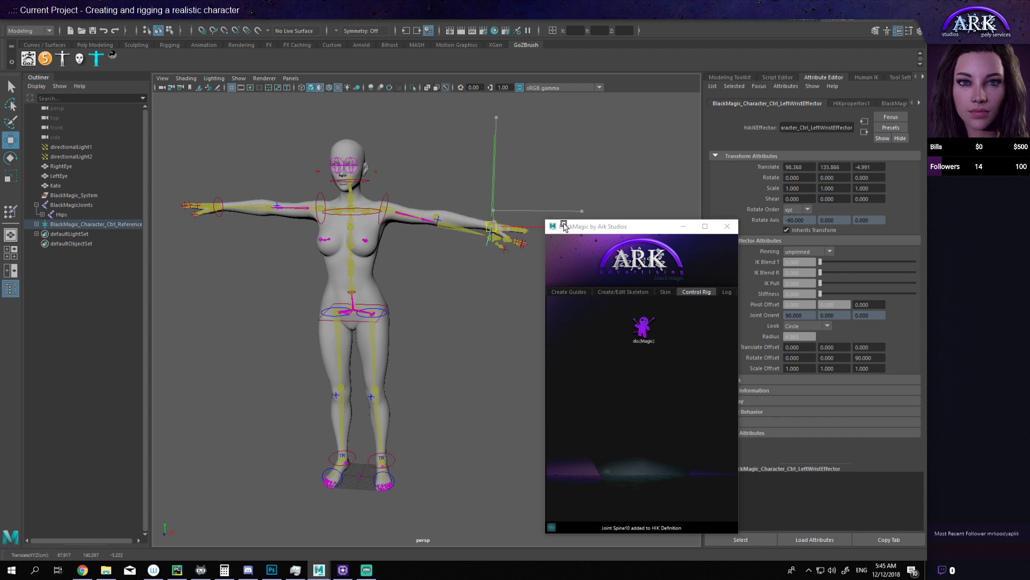
left_click_drag(564, 227, 468, 321)
mouse_move(472, 321)
left_mouse_down("alt")
mouse_move(344, 316)
mouse_move(495, 298)
mouse_move(468, 314)
left_mouse_up("alt")
right_click_drag(440, 312, 504, 332, "alt")
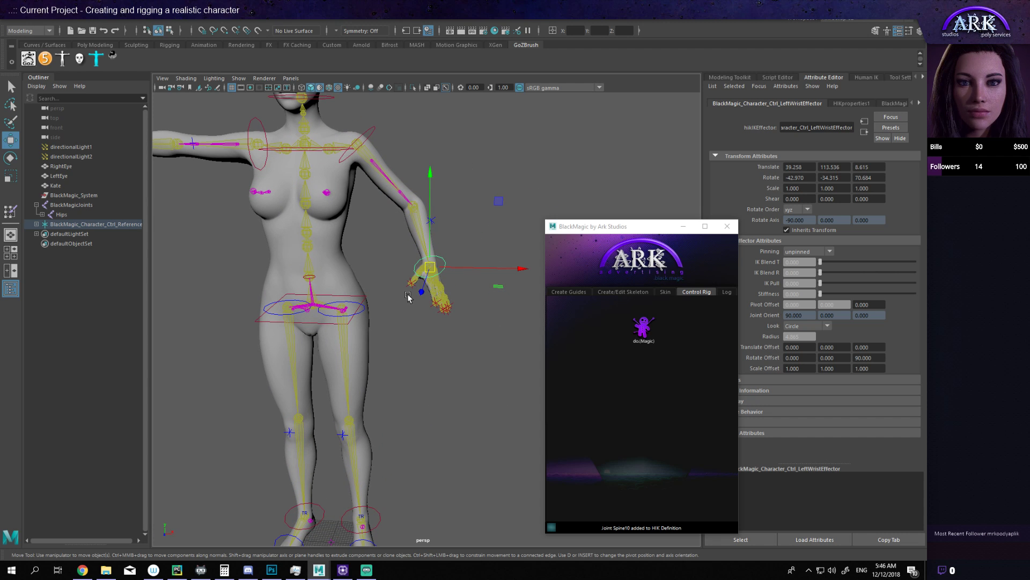
left_click_drag(417, 263, 494, 279, "alt")
key("ctrl+z")
scroll(461, 322, "down", 5)
left_click_drag(455, 331, 373, 339, "alt")
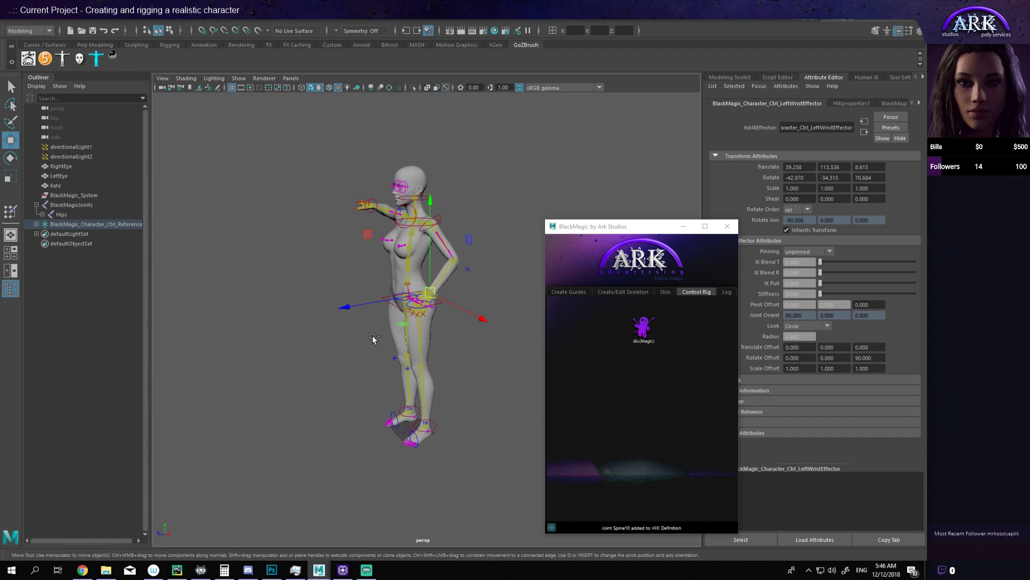
key("ctrl+z")
Step: Select the left hand's index finger effector and move it to bend the finger toward the palm
left_click_drag(491, 313, 572, 344, "alt")
right_click_drag(515, 333, 591, 355, "alt")
left_click(591, 353)
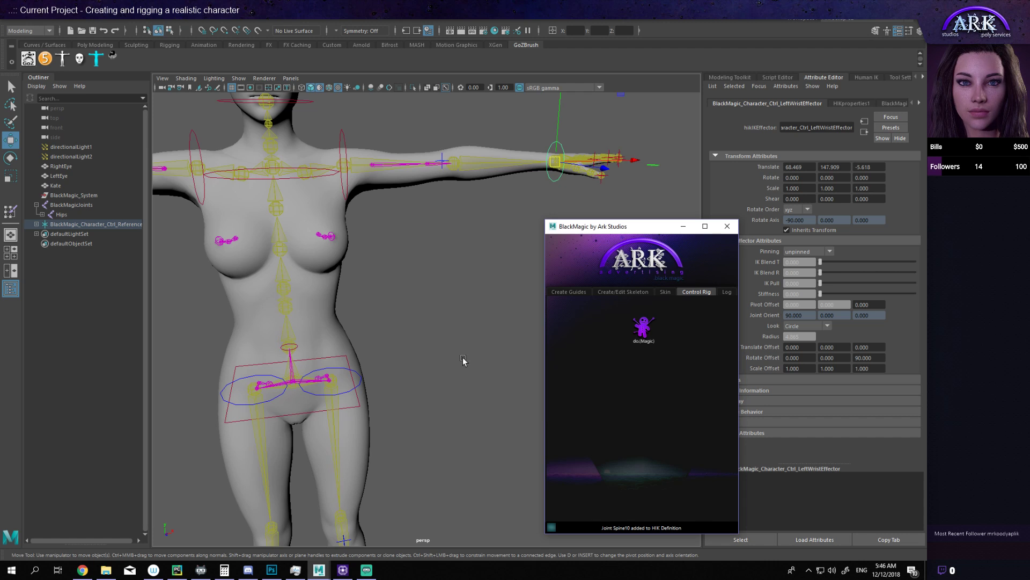
mouse_move(463, 361)
left_mouse_down("alt")
mouse_move(521, 352)
mouse_move(490, 357)
mouse_move(485, 338)
mouse_move(458, 355)
left_mouse_up("alt")
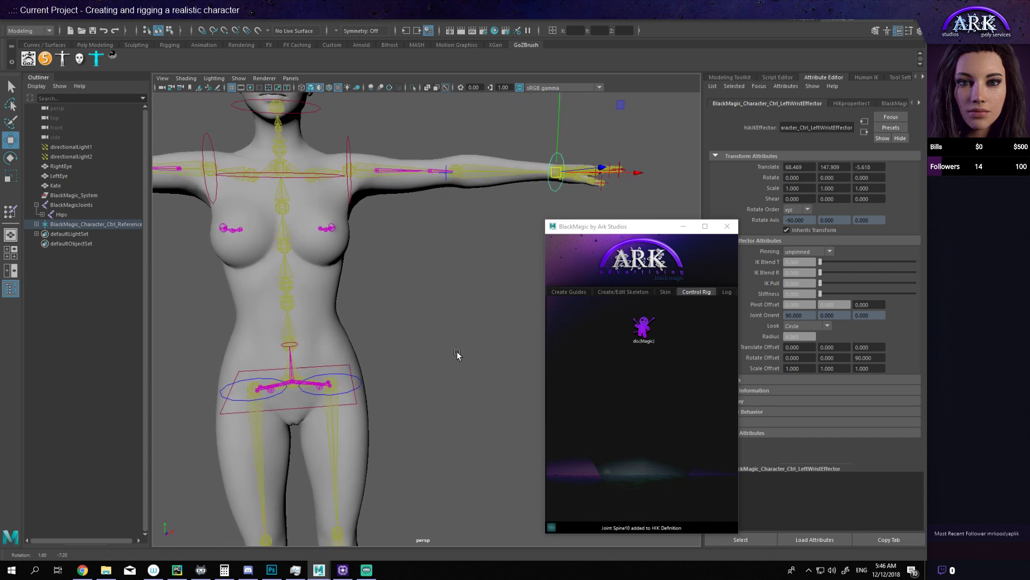
right_click_drag(458, 354, 260, 315, "alt")
left_click_drag(260, 315, 457, 298, "alt")
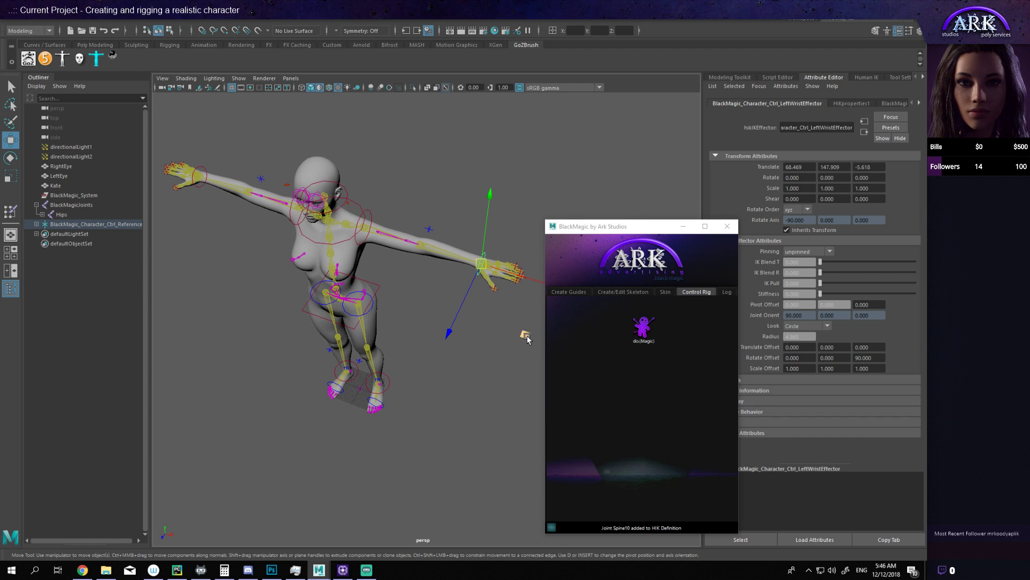
left_click_drag(527, 338, 459, 448)
key("ctrl+z")
scroll(407, 288, "up", 6)
left_click(468, 425)
left_click_drag(528, 379, 472, 281, "alt")
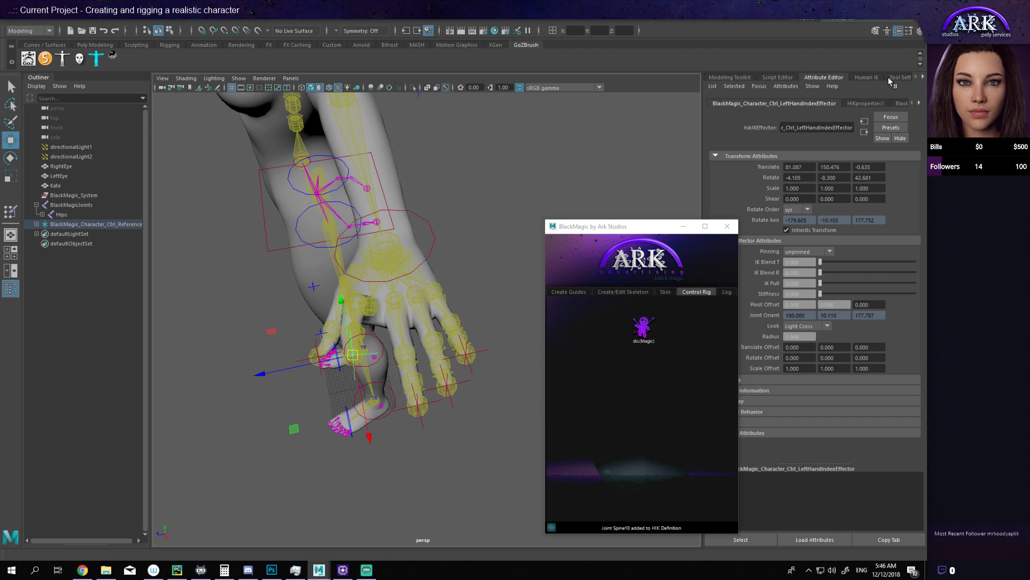
Step: Open the HumanIK character controls and hide the rig's FK display, keeping the IK effectors shown
double_click(869, 76)
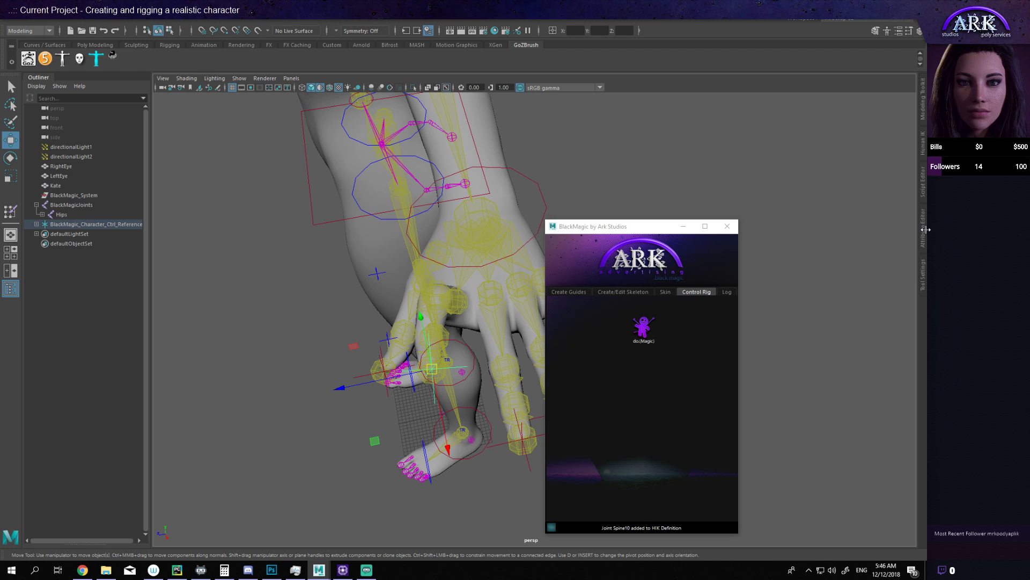
left_click(921, 146)
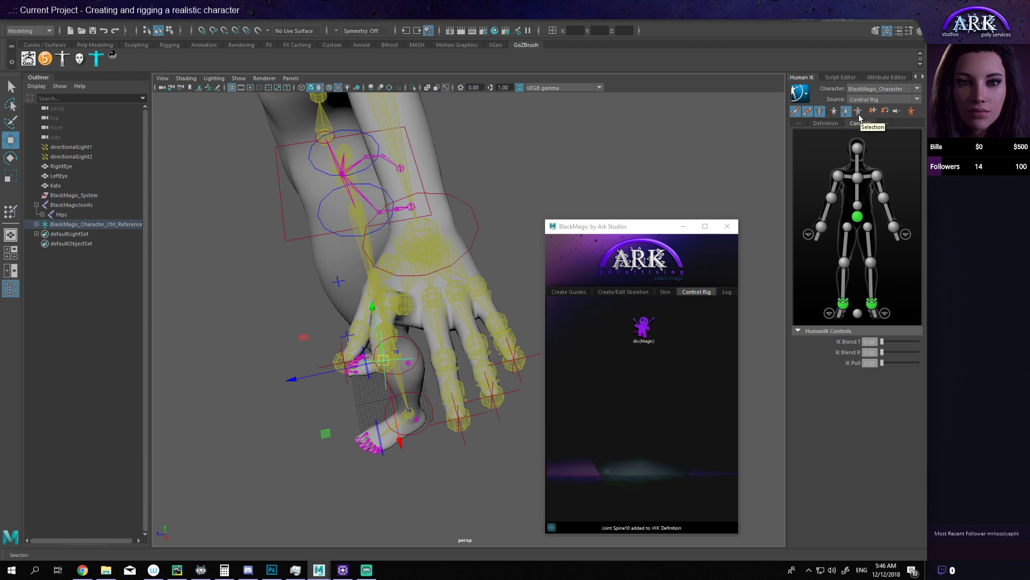
left_click(813, 113)
left_click(811, 114)
left_click(810, 115)
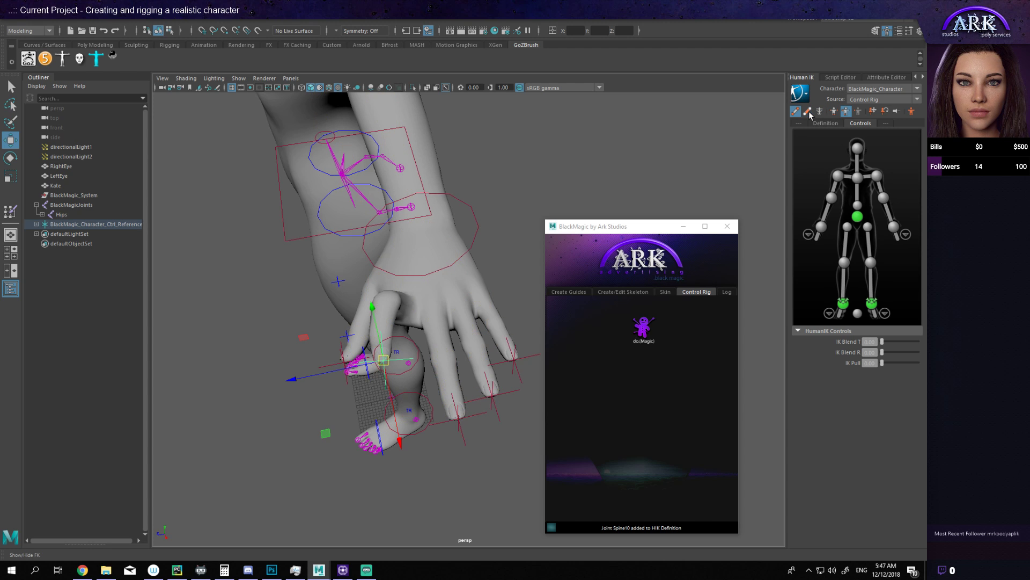
left_click(798, 114)
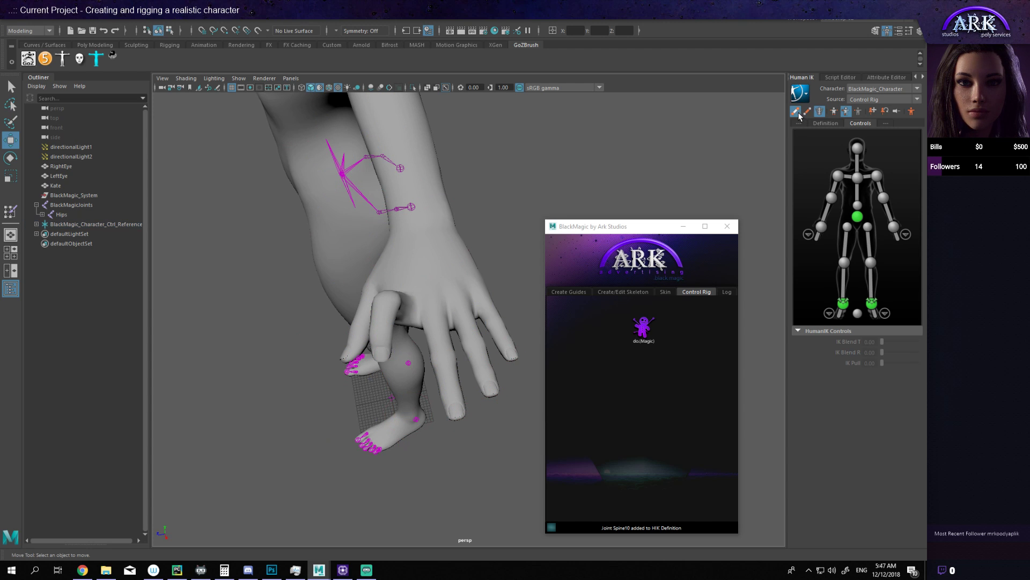
left_click(798, 114)
Step: Turn off the X-ray joints display and move the BlackMagic window clear of the viewport
left_click_drag(517, 161, 542, 145, "alt")
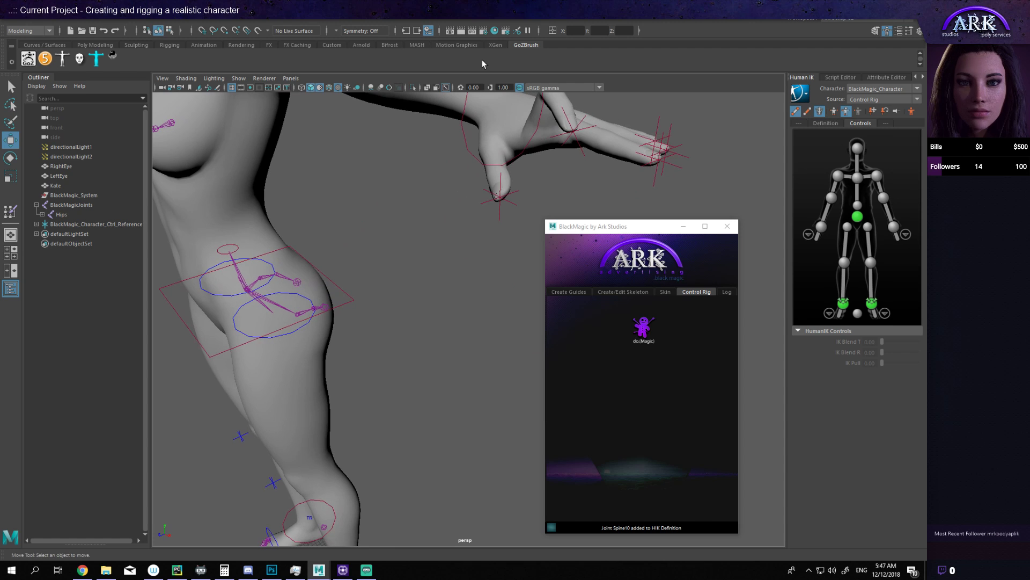
left_click(447, 89)
scroll(469, 152, "down", 4)
middle_click_drag(487, 158, 421, 213, "alt")
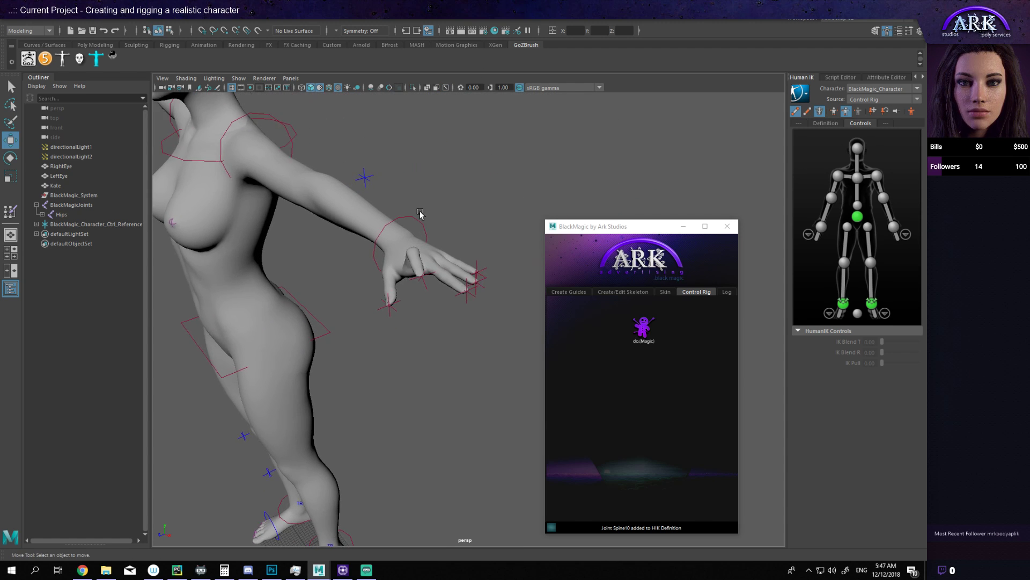
scroll(447, 268, "up", 4)
left_click_drag(656, 228, 1029, 253)
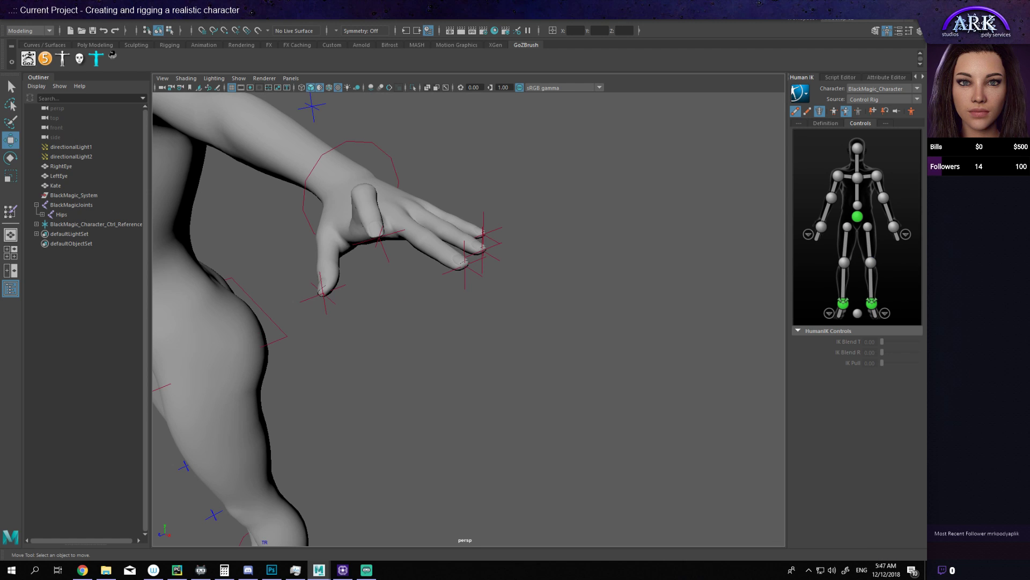
Step: Pull in the left hand's middle, ring and little finger effectors to curl the fingers
middle_click_drag(455, 251, 497, 335, "alt")
left_click(567, 421)
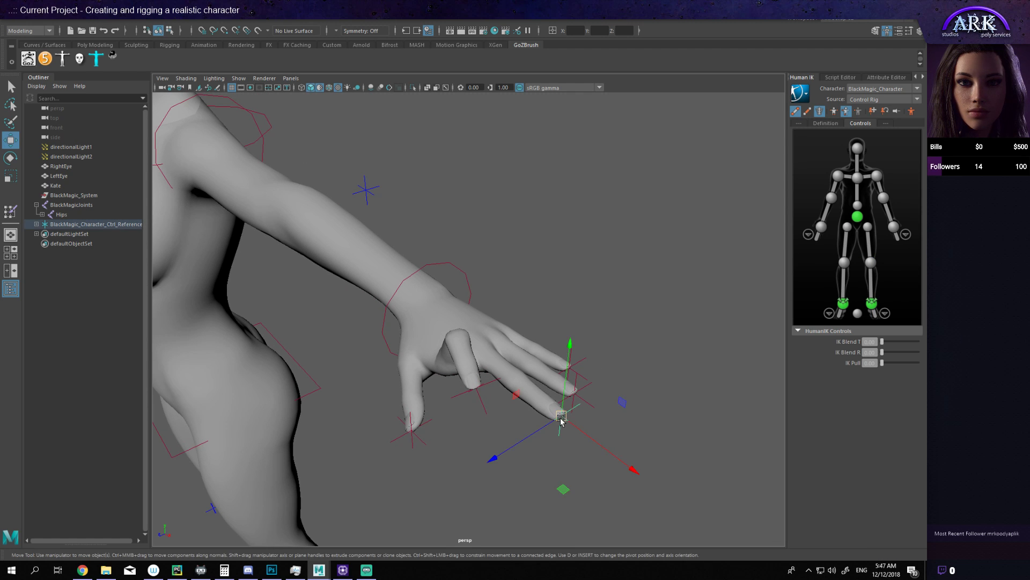
left_click_drag(564, 420, 549, 347)
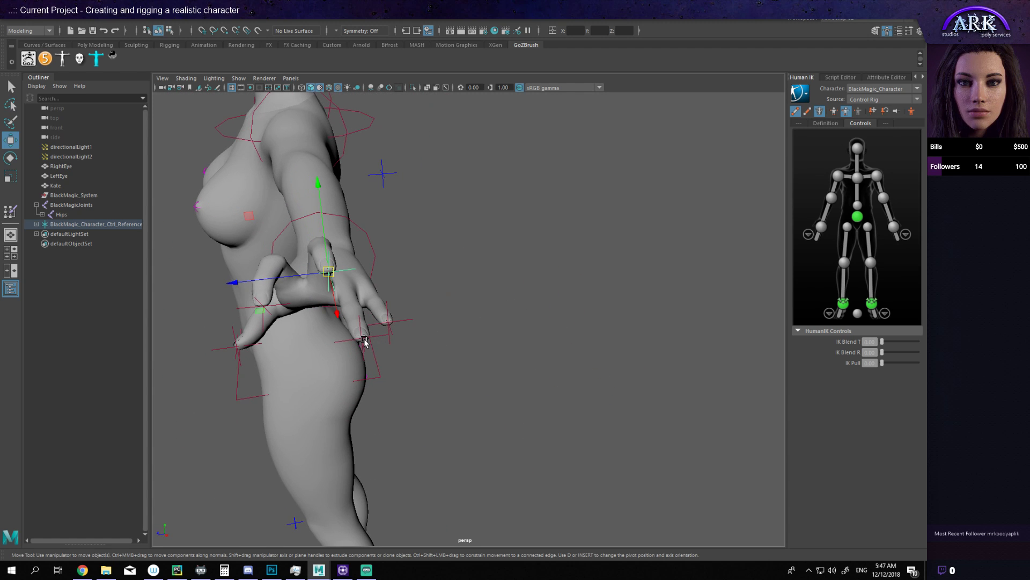
left_click_drag(361, 340, 398, 321)
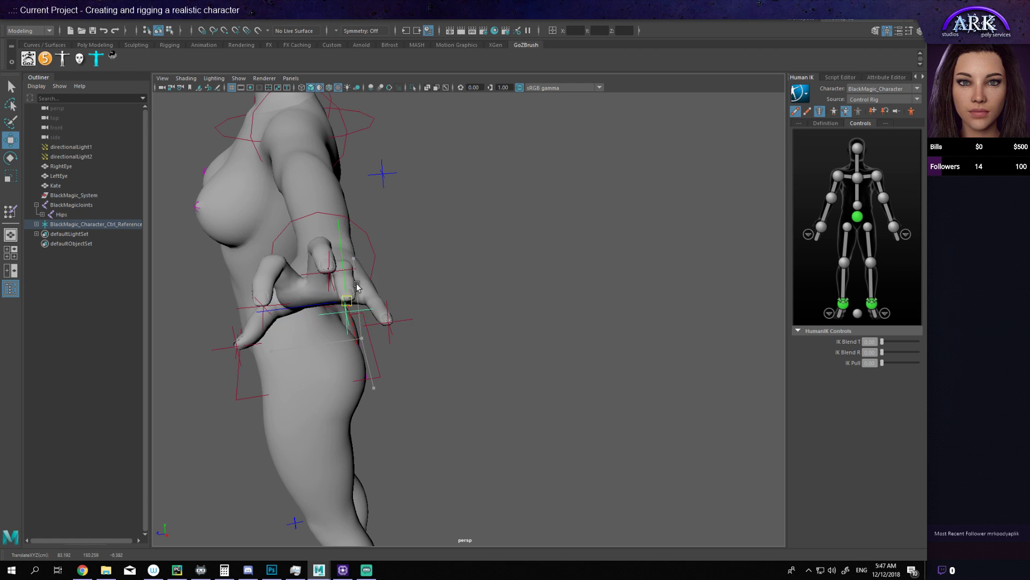
left_click_drag(365, 222, 340, 283)
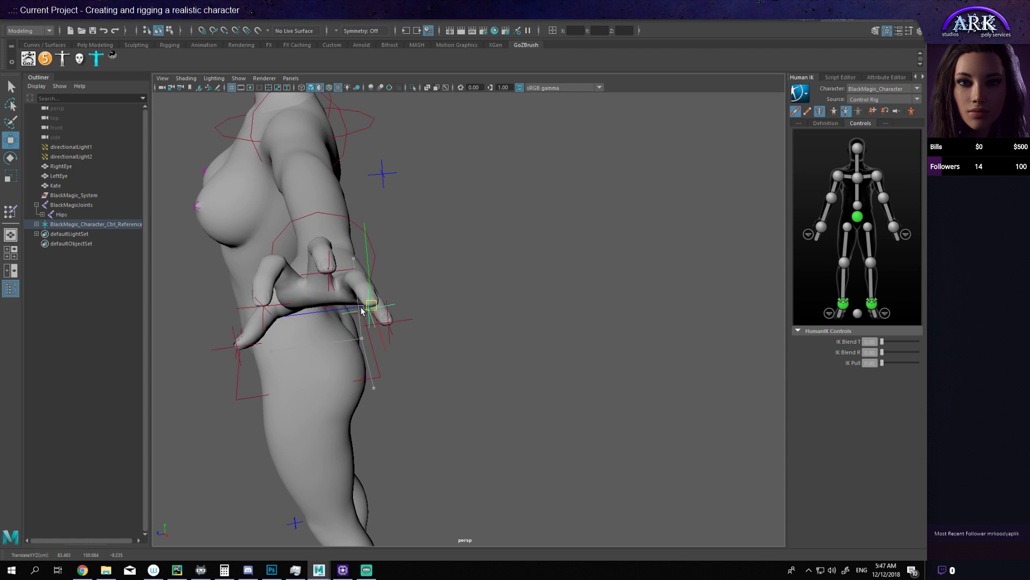
left_click_drag(362, 310, 332, 341, "alt")
left_click_drag(386, 330, 356, 337)
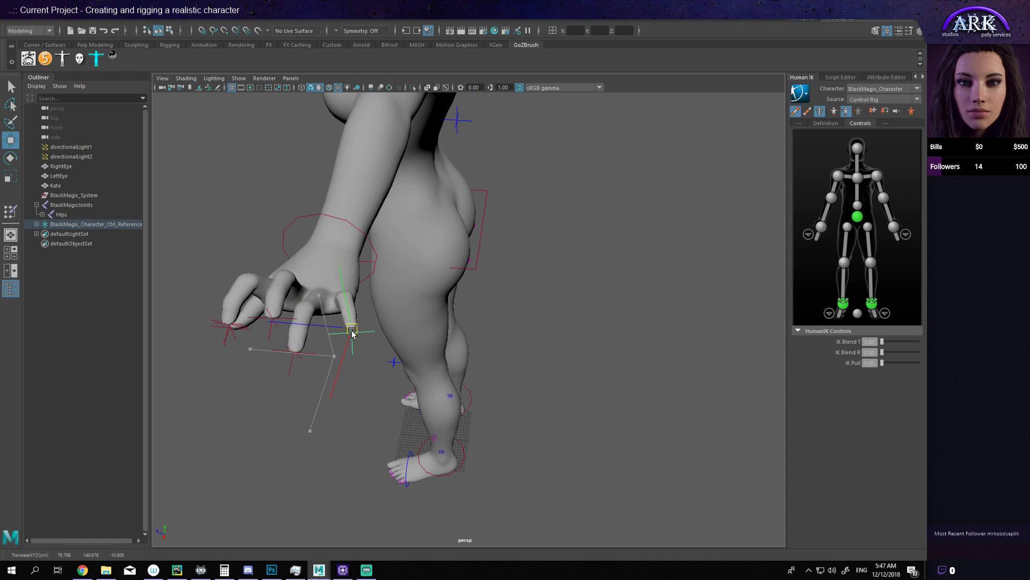
left_click_drag(267, 370, 454, 344, "alt")
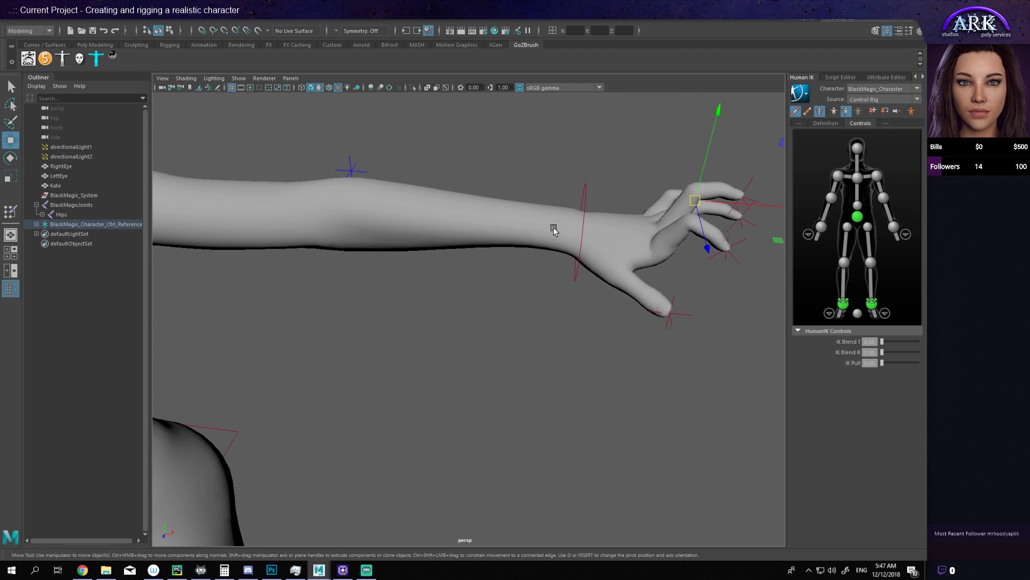
Step: Rotate the left wrist effector to bend the hand and check its deformation
left_click(582, 228)
key("e")
left_click_drag(603, 224, 518, 292)
left_click_drag(497, 370, 539, 339, "alt")
Step: Select the rig control around the front of the left foot and frame it
middle_click_drag(430, 386, 536, 124, "alt")
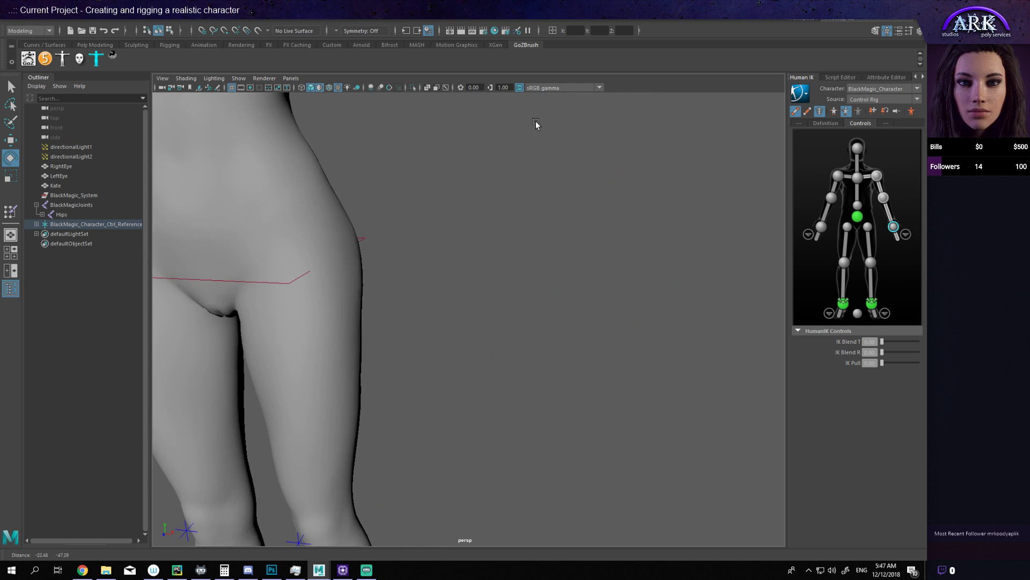
scroll(427, 391, "down", 4)
middle_click_drag(423, 453, 428, 179, "alt")
left_click(429, 323)
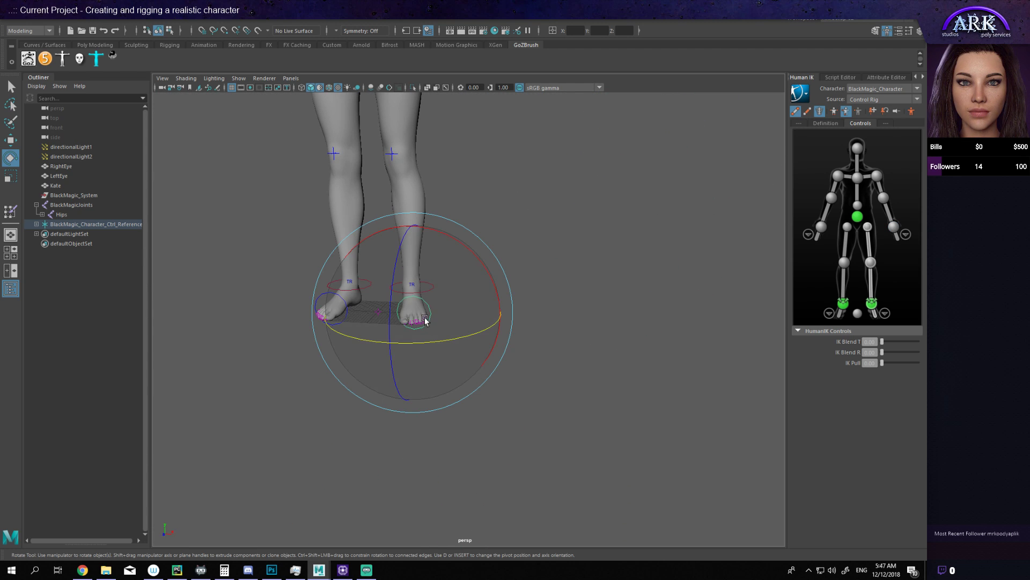
key("f")
mouse_move(528, 379)
left_mouse_down("alt")
mouse_move(483, 409)
mouse_move(529, 412)
mouse_move(524, 379)
left_mouse_up("alt")
Step: Select the little toe's joints on the left foot and turn the X-ray joints display back on
left_click(516, 418)
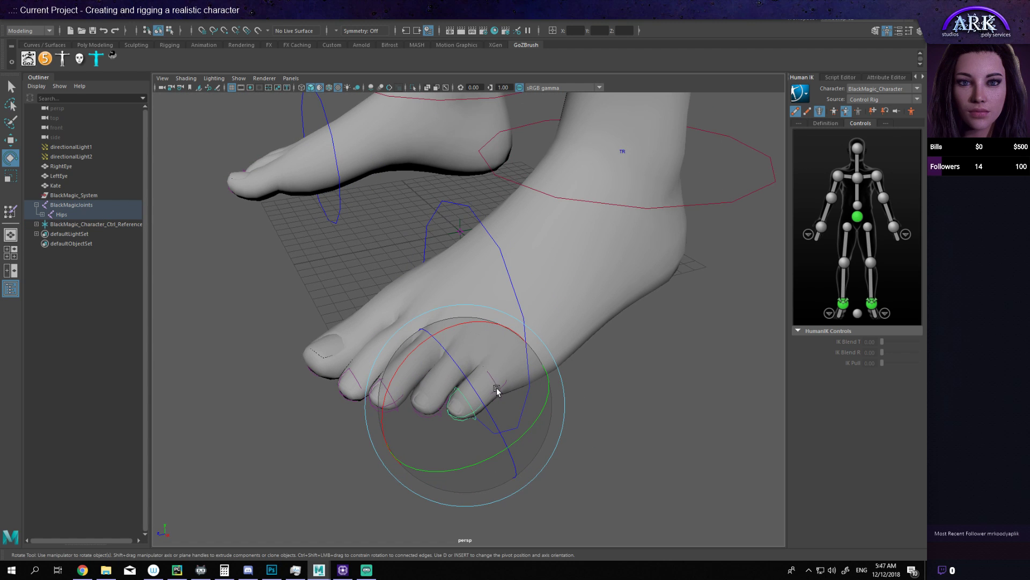
left_click(590, 401)
left_click(503, 387)
left_click_drag(472, 361, 508, 391)
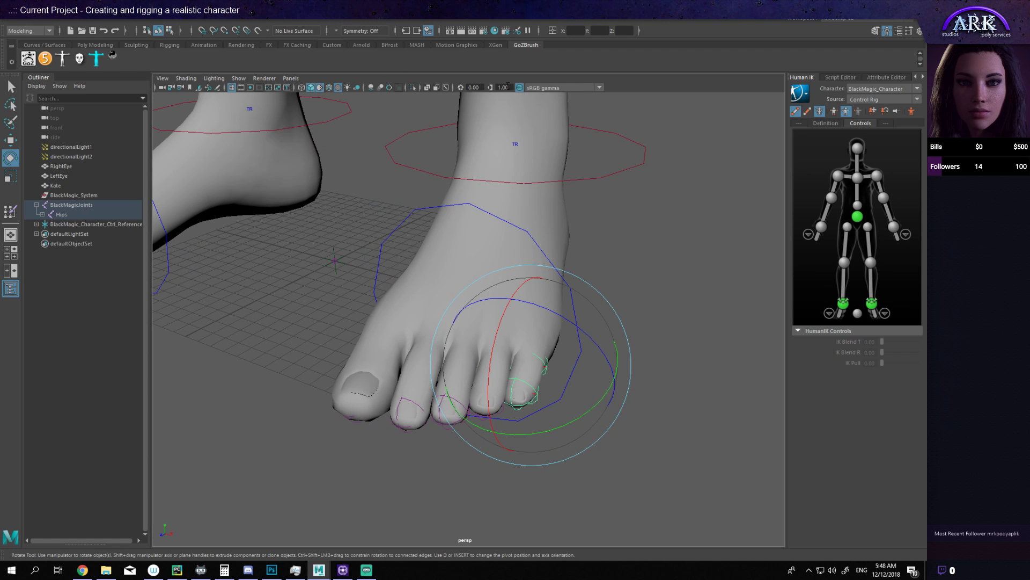
left_click(445, 87)
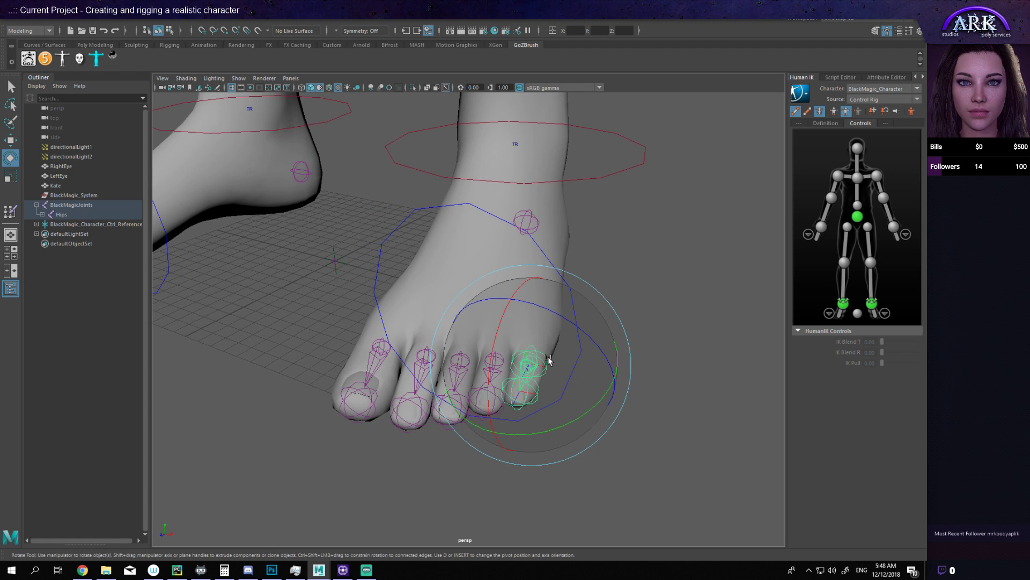
left_click_drag(549, 361, 547, 371, "alt")
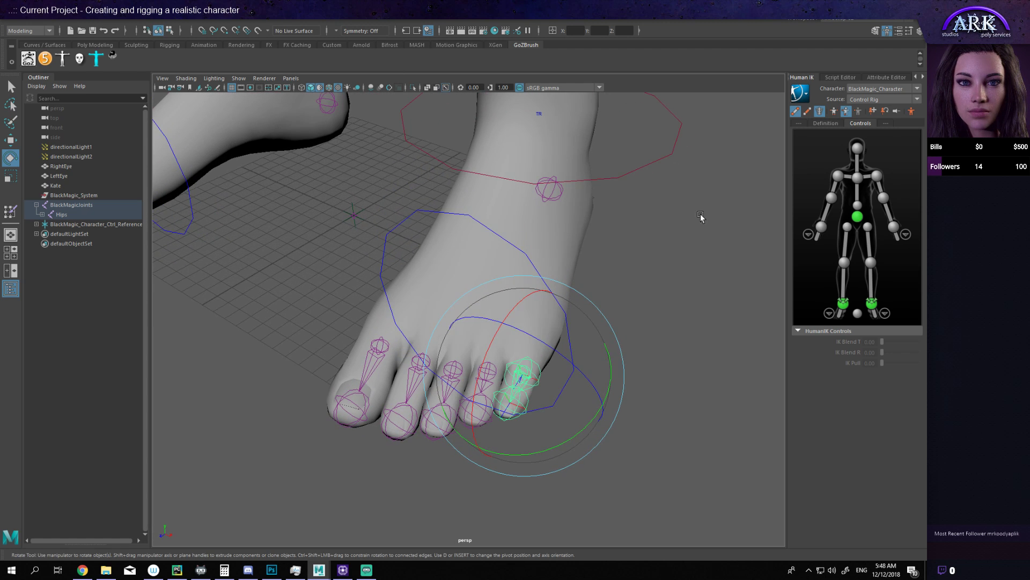
Step: Check the HumanIK foot controls and source options, return to the full-body controls, and clear the selection
left_click(885, 313)
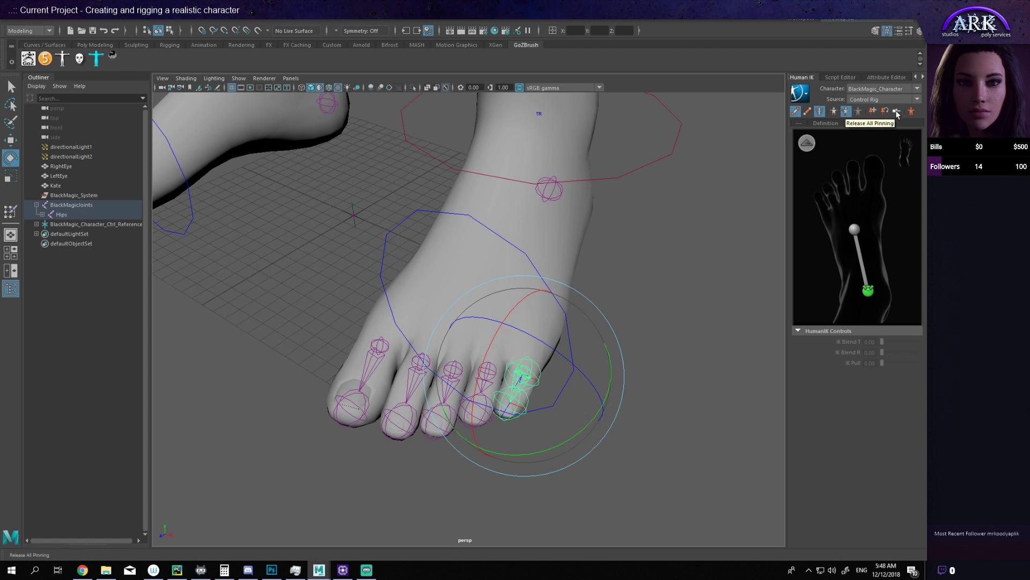
left_click(809, 150)
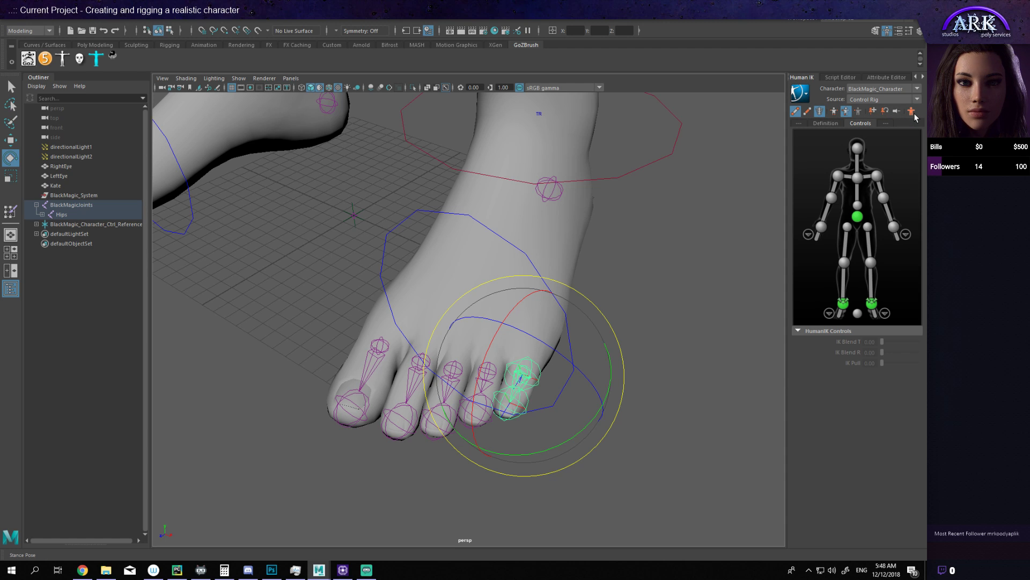
scroll(616, 168, "down", 10)
middle_click_drag(561, 132, 573, 166, "alt")
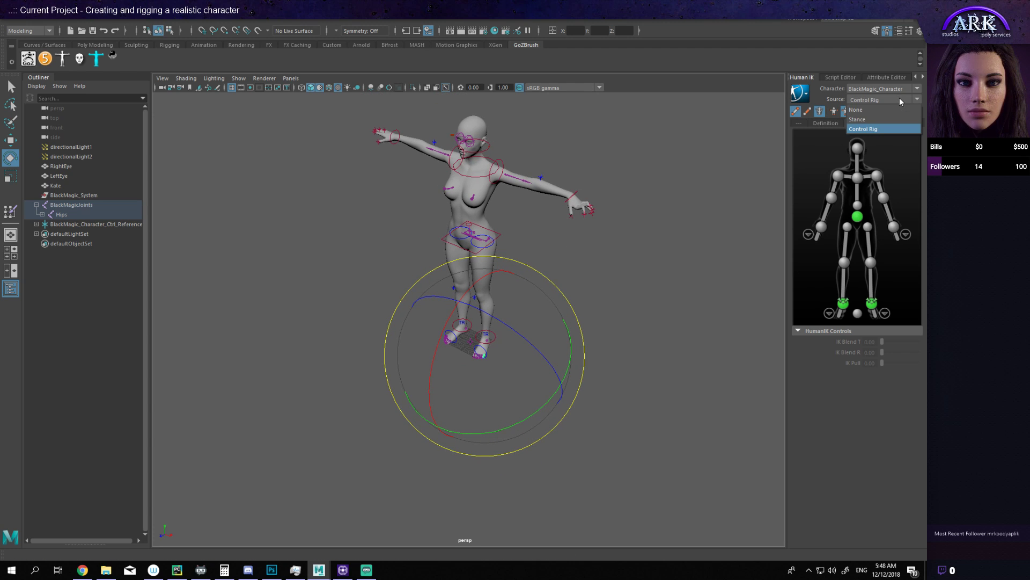
middle_click_drag(756, 189, 732, 198, "alt")
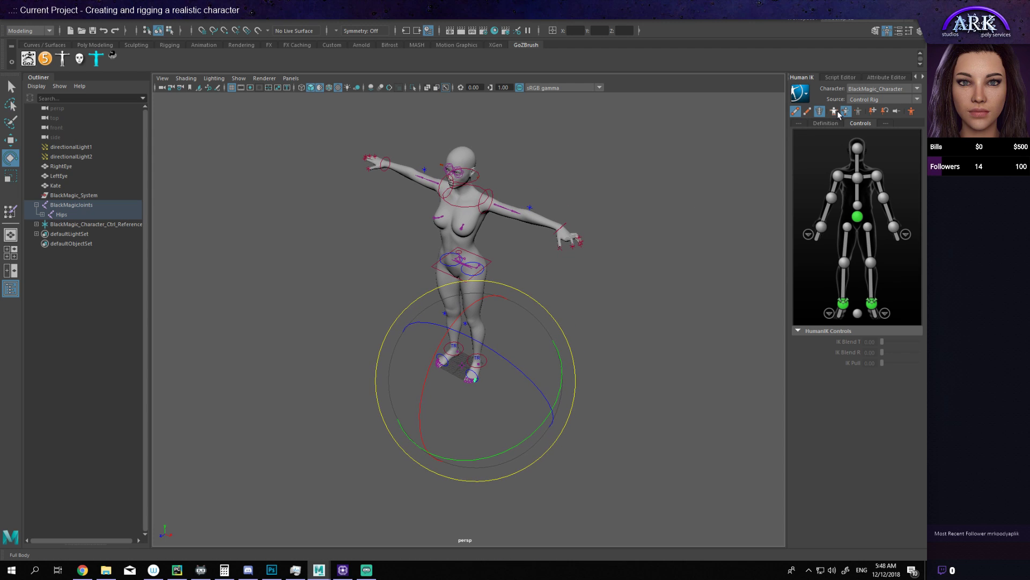
left_click(713, 265)
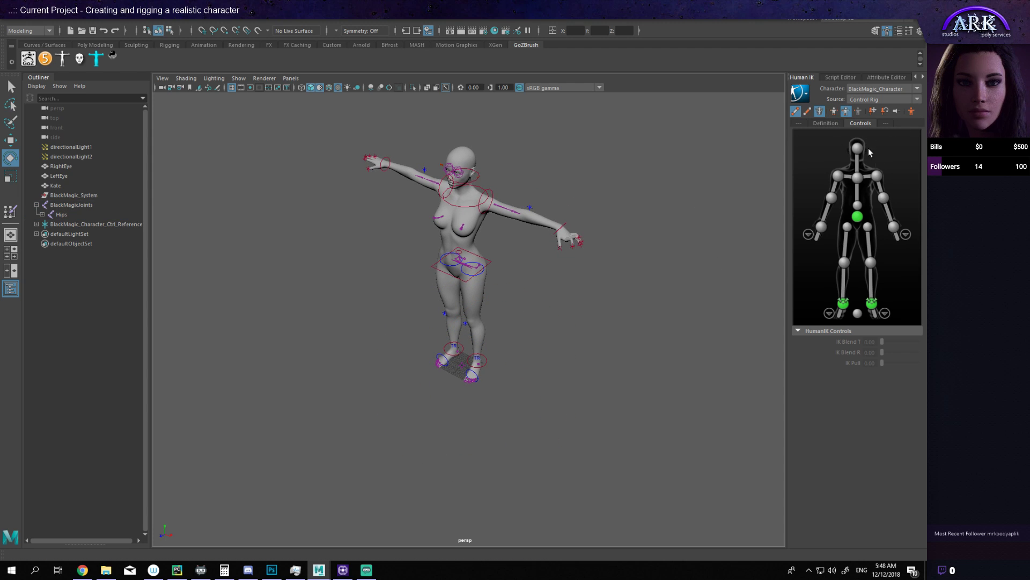
Step: Unlock BlackMagic_Character's skeleton definition and accept deleting its control rig
left_click(826, 123)
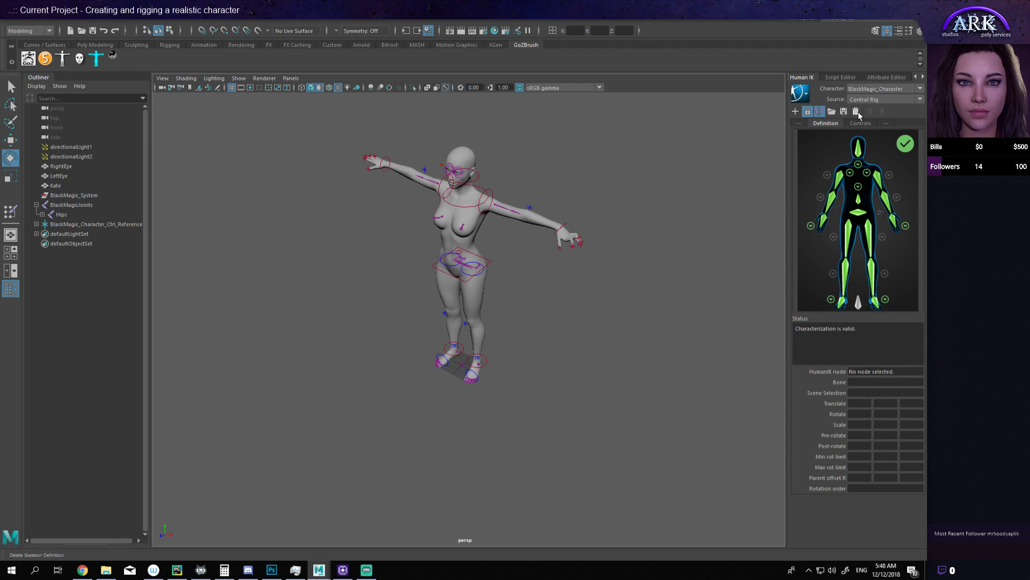
left_click(809, 113)
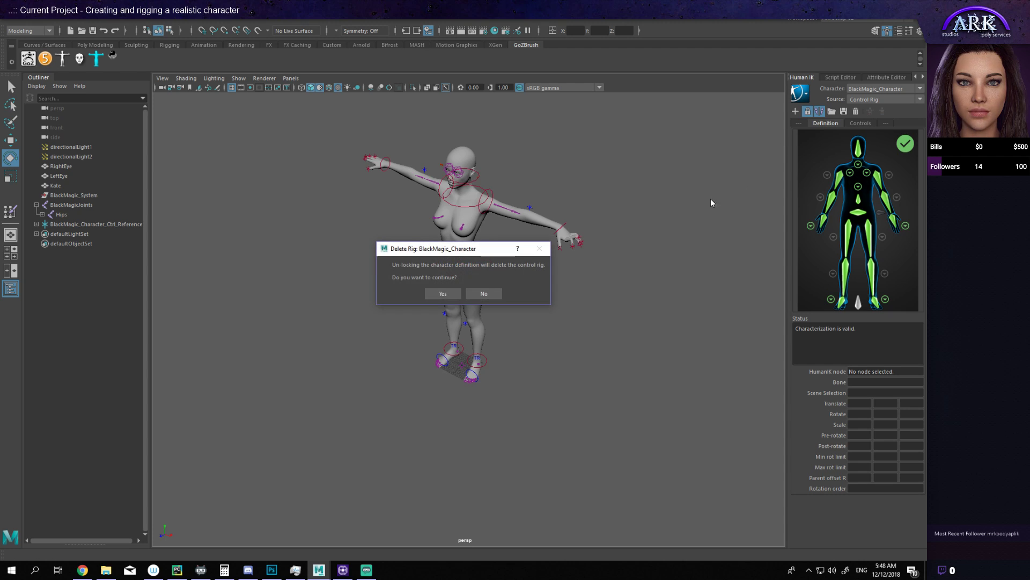
left_click(444, 294)
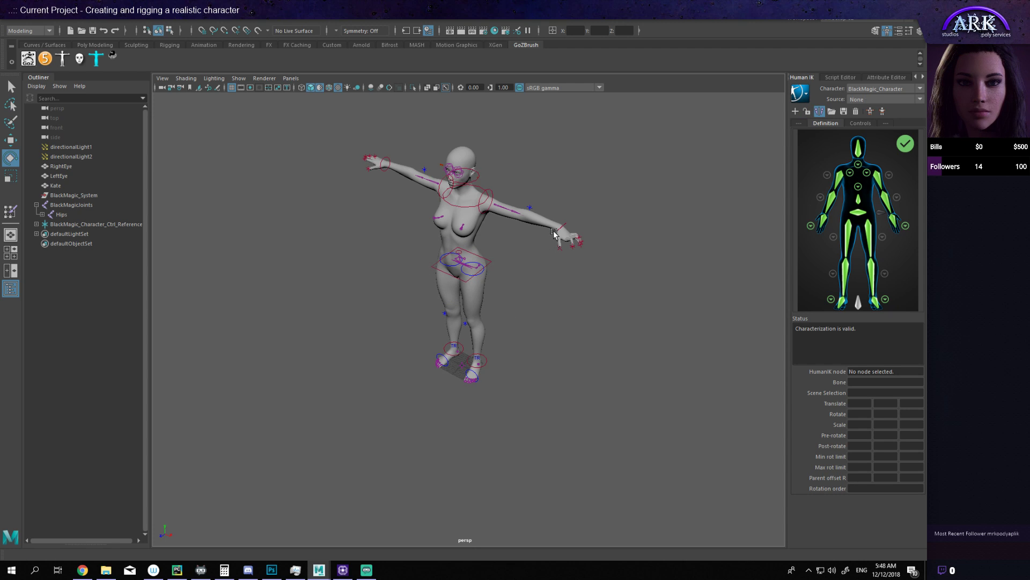
Step: Open the left foot's bone mapping in the character definition and select the big toe's base joint, LeftFootThumb1
scroll(472, 420, "up", 10)
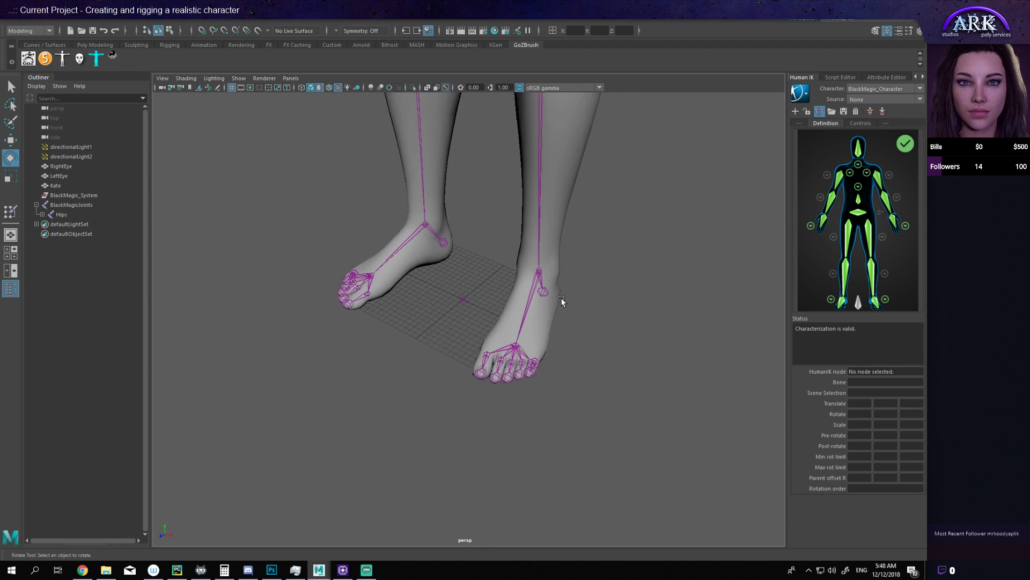
scroll(562, 301, "up", 5)
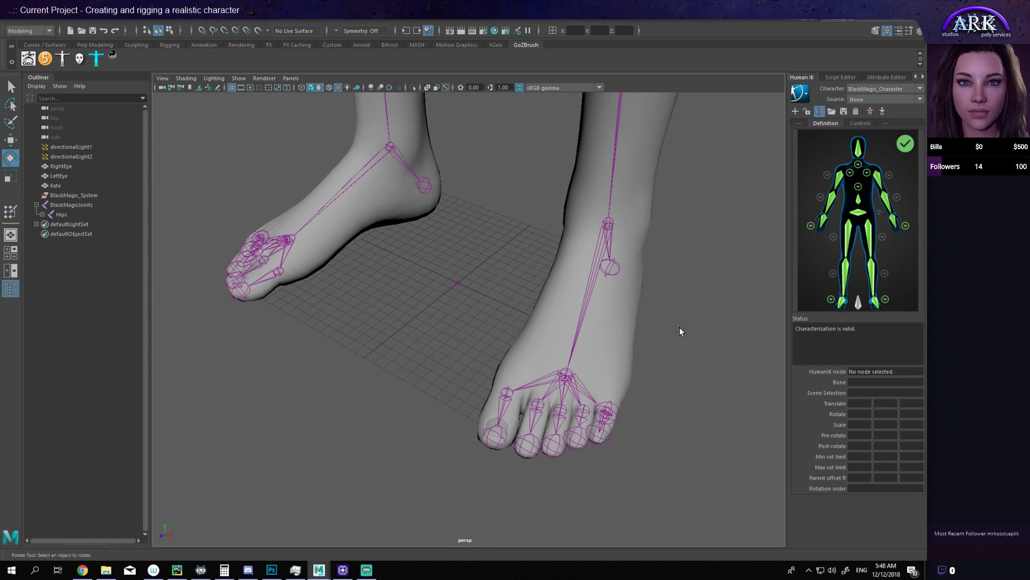
left_click(879, 303)
left_click(882, 300)
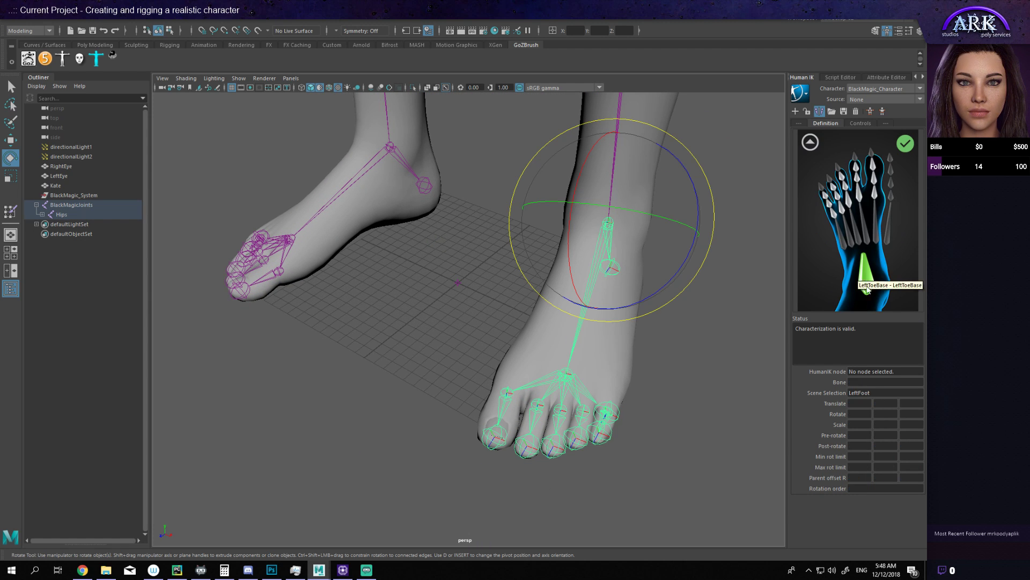
scroll(536, 340, "up", 4)
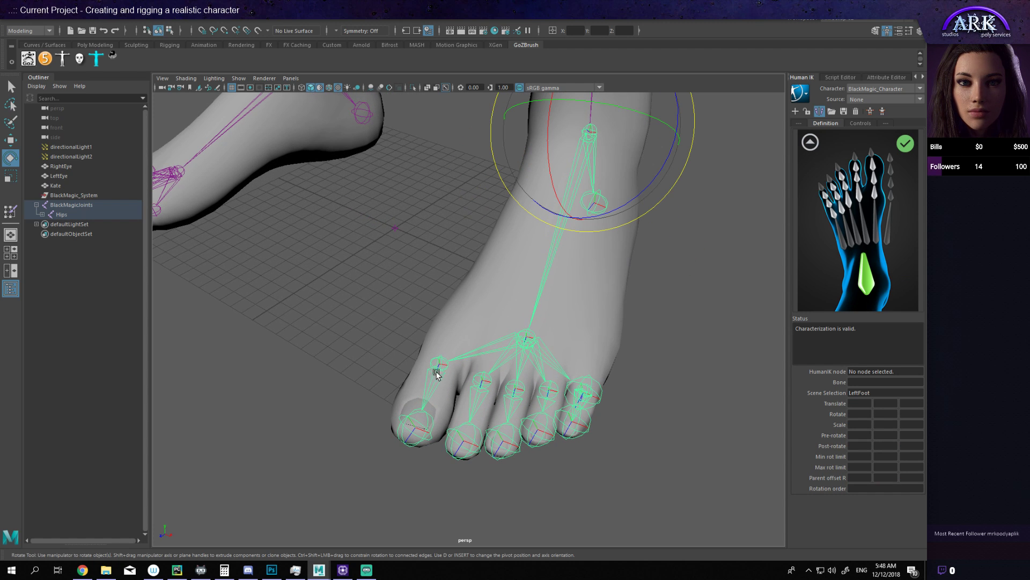
left_click(445, 375)
left_click_drag(626, 352, 664, 356, "alt")
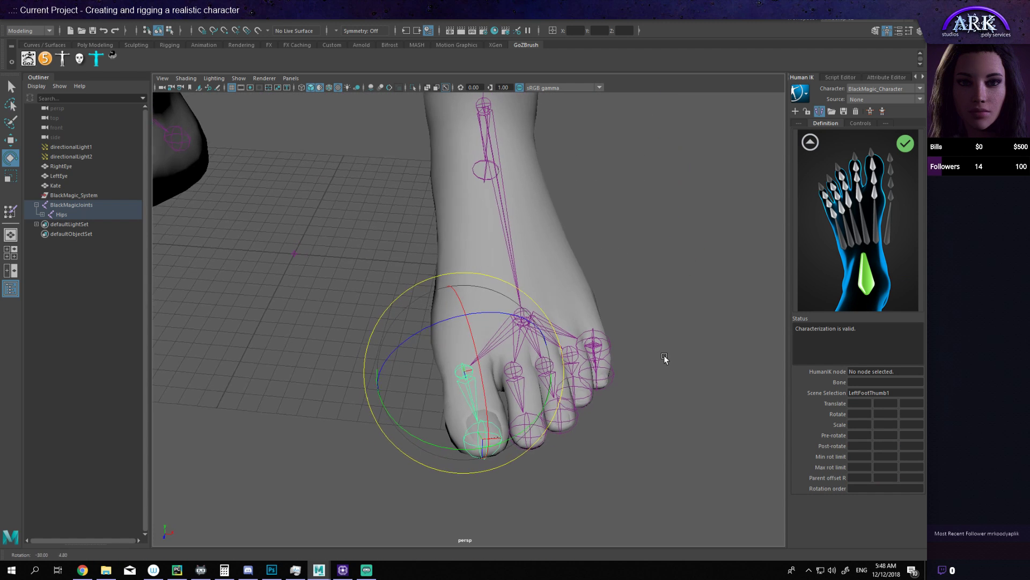
Step: Try assigning the selected big toe joint to the LeftFootExtraFinger1 slot
left_click(874, 199)
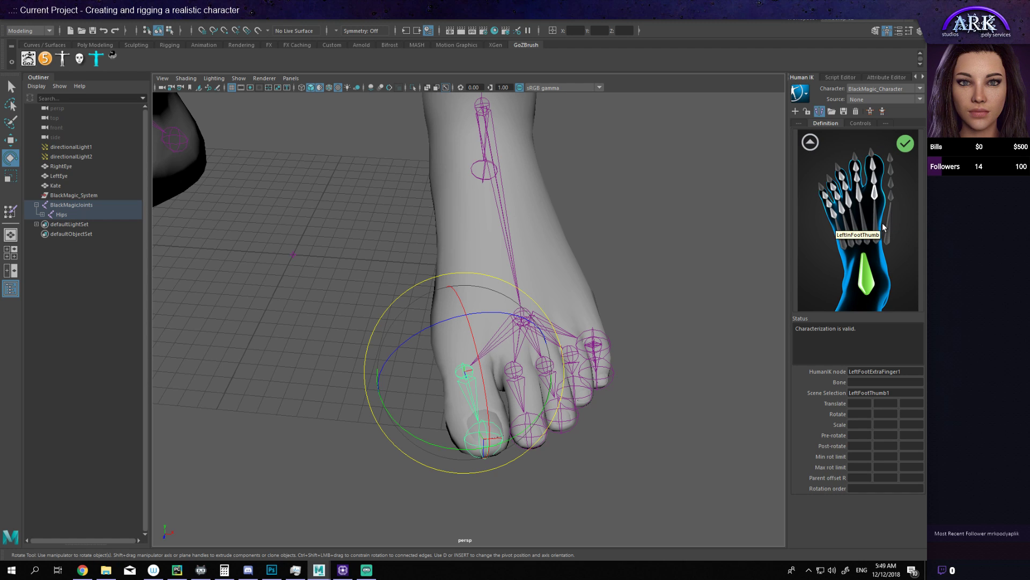
middle_click_drag(720, 290, 588, 301, "alt")
left_click_drag(589, 301, 601, 299, "alt")
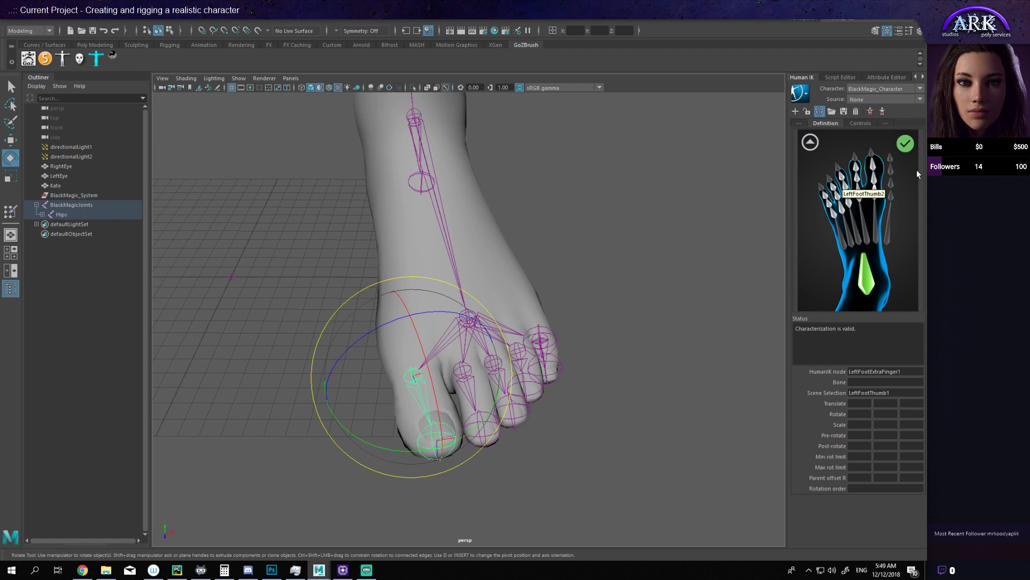
right_click(839, 197)
left_click(877, 202)
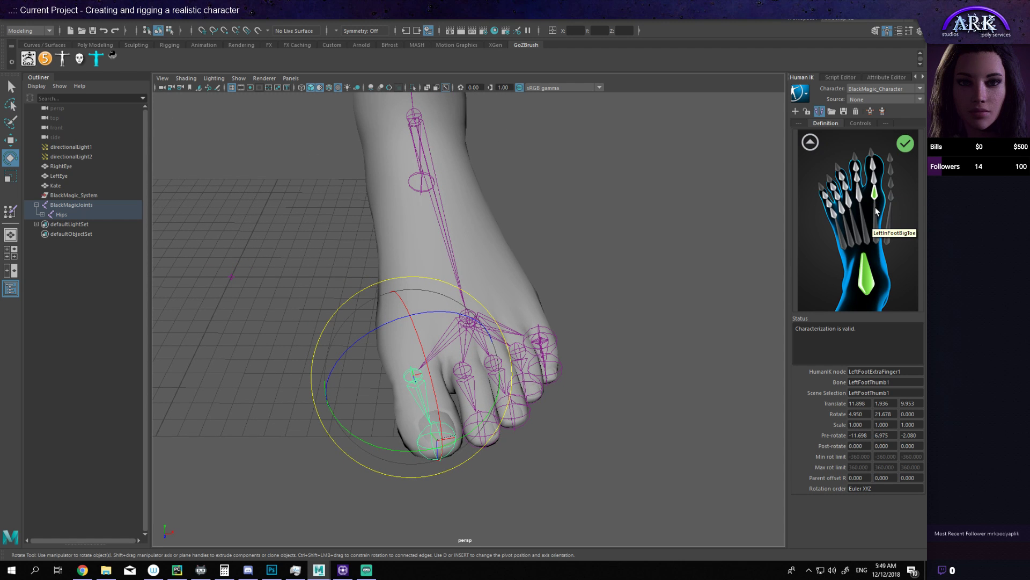
left_click_drag(606, 324, 604, 322, "alt")
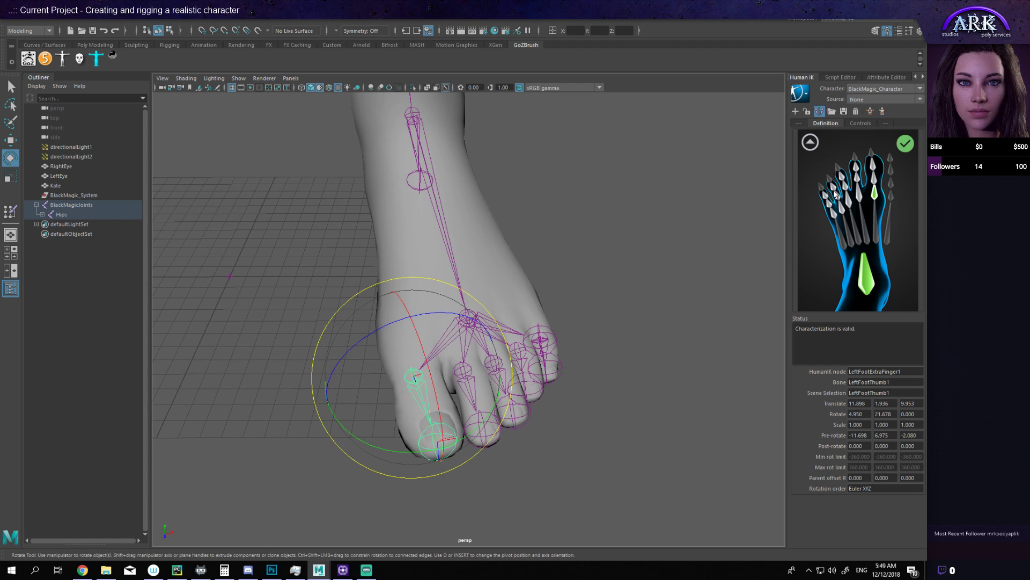
Step: Assign the selected big toe joint to the LeftFootThumb1 slot and clear the conflicting mirrored assignment on the right foot
left_click(892, 197)
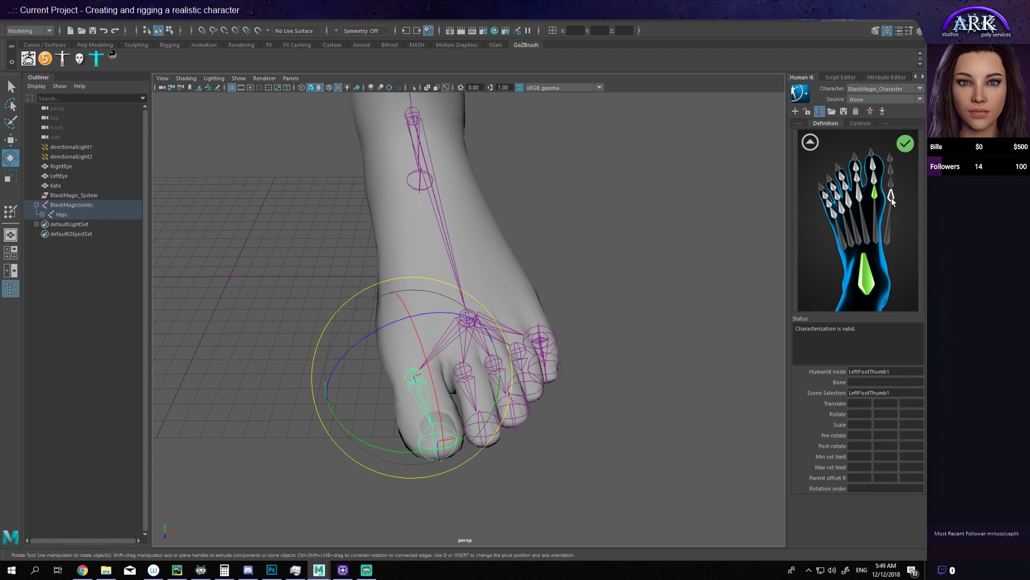
right_click(891, 198)
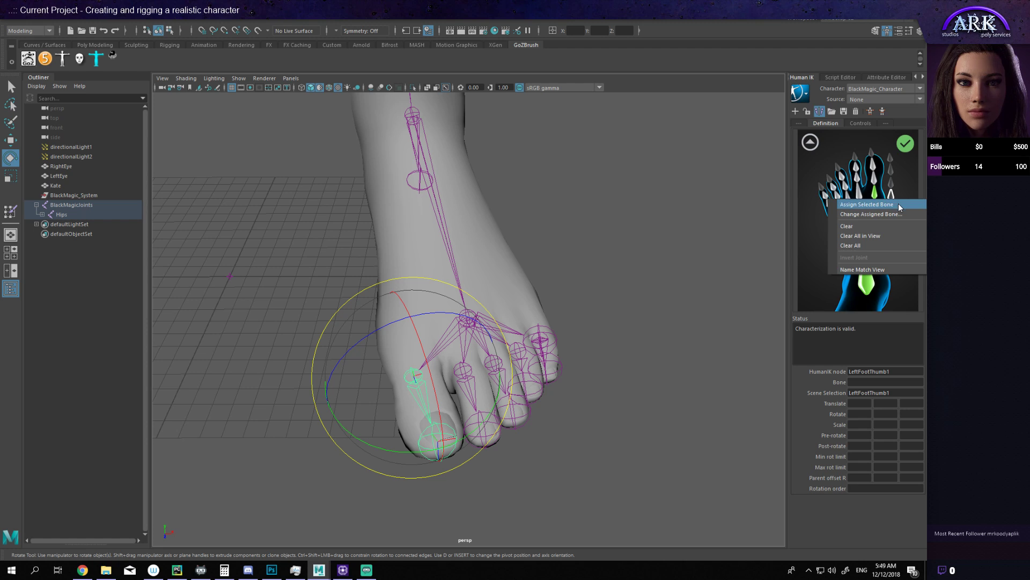
left_click(899, 204)
left_click(836, 336)
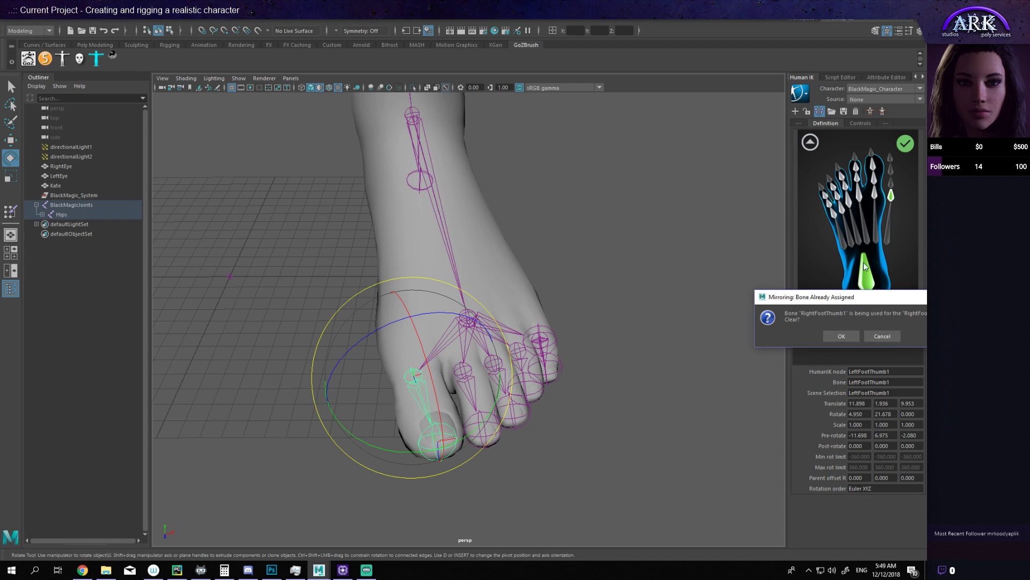
left_click(841, 336)
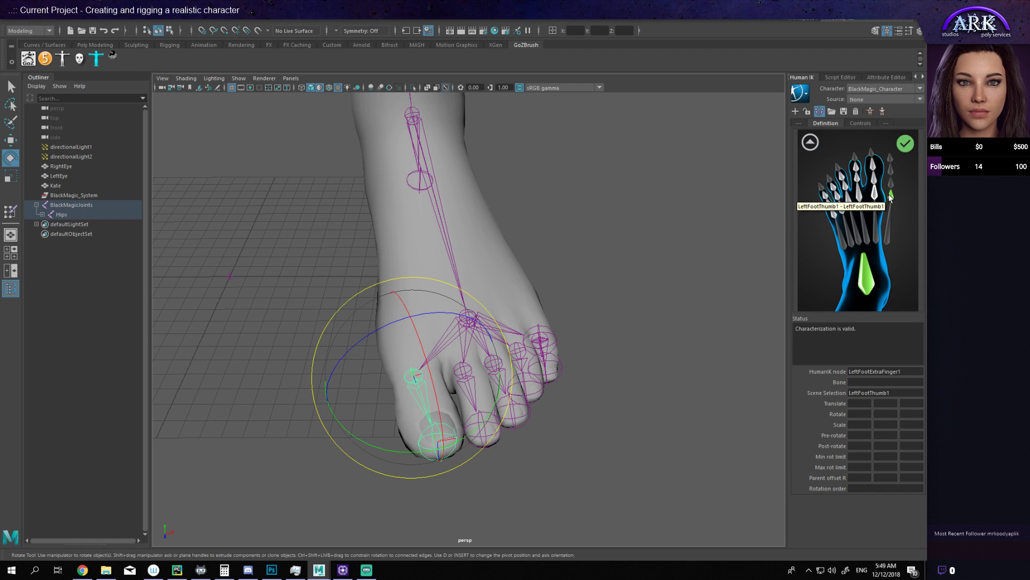
Step: Select the second toe's base joint on the left foot and assign it to the LeftFootIndex1 slot
left_click_drag(620, 331, 649, 346, "alt")
left_click_drag(602, 375, 566, 371, "alt")
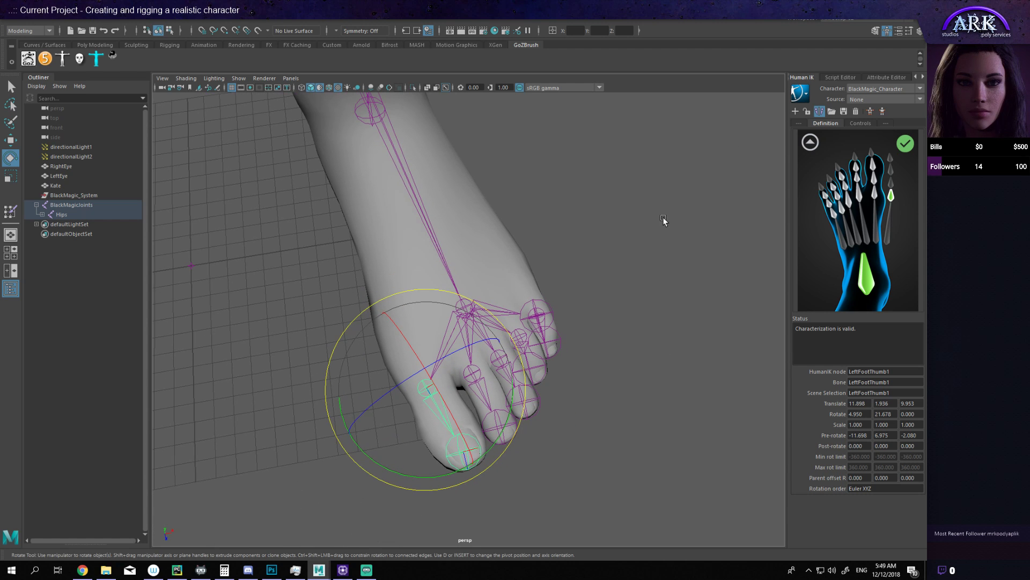
left_click(870, 199)
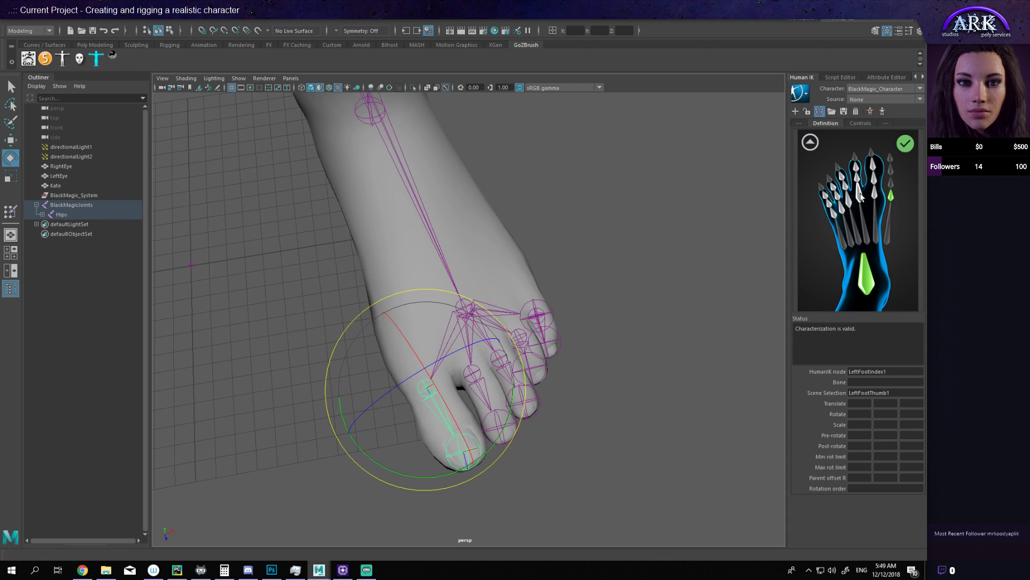
left_click(479, 373)
left_click(479, 378)
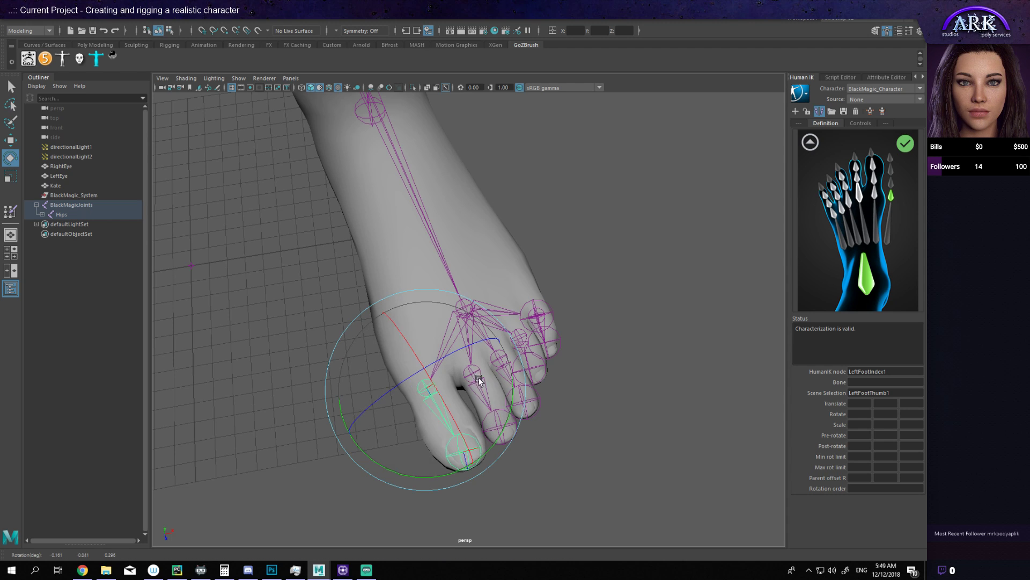
left_click(472, 372)
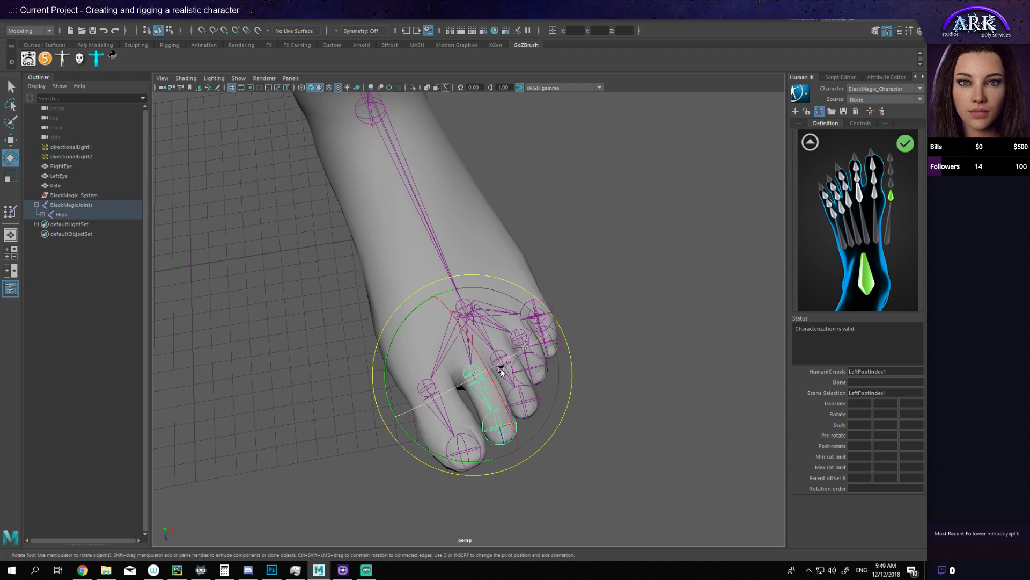
right_click(862, 200)
left_click(868, 209)
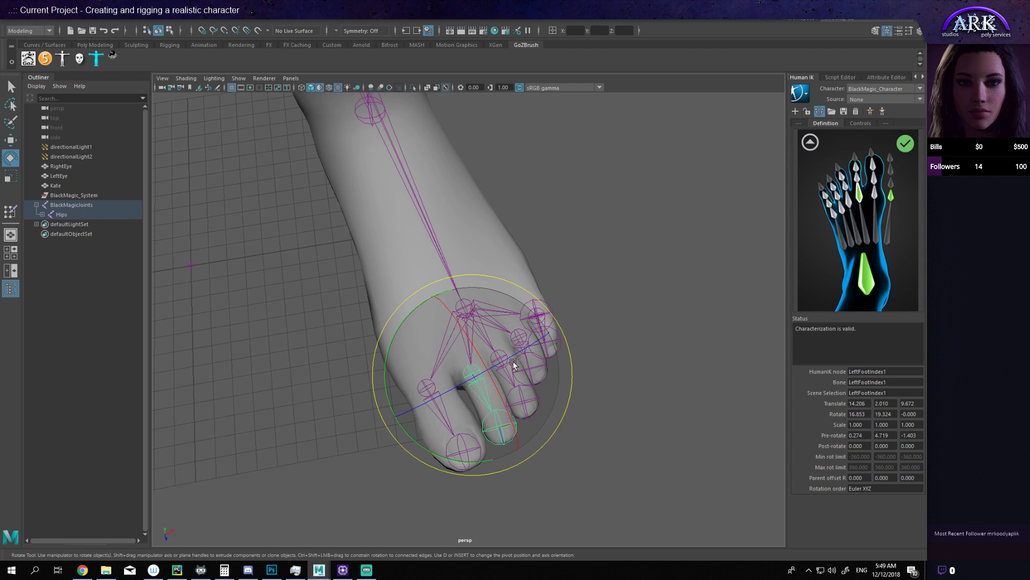
Step: Assign the left foot's third and fourth toe base joints to the LeftFootMiddle1 and LeftFootRing1 slots respectively
left_click(492, 353)
left_click(631, 344)
left_click(502, 357)
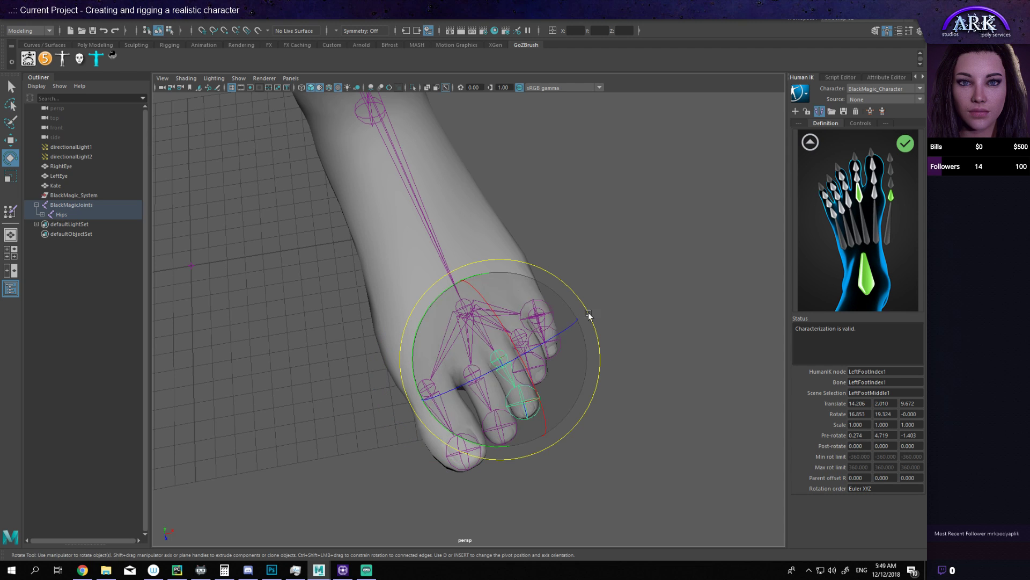
left_click(9, 89)
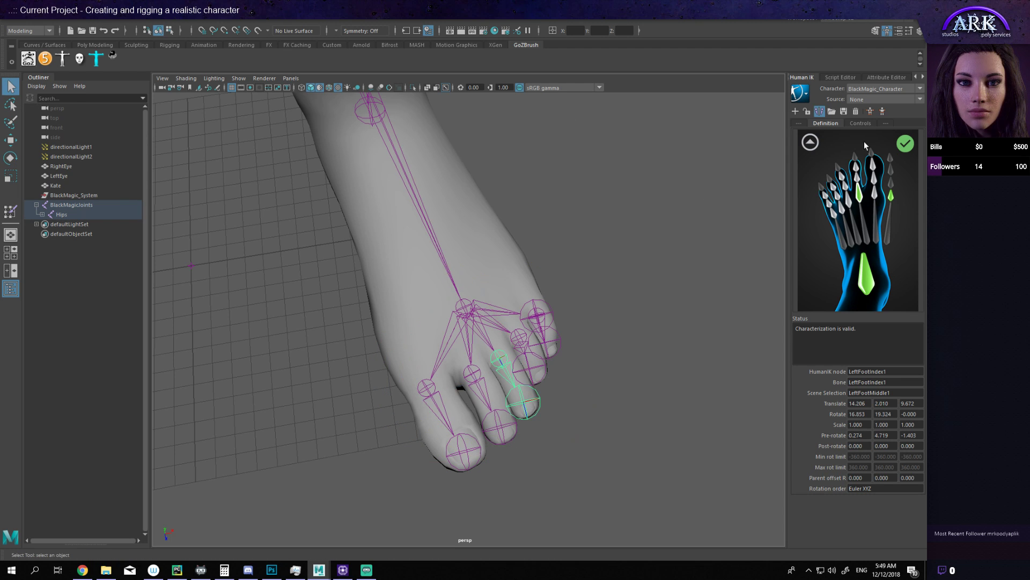
right_click(852, 210)
left_click(858, 217)
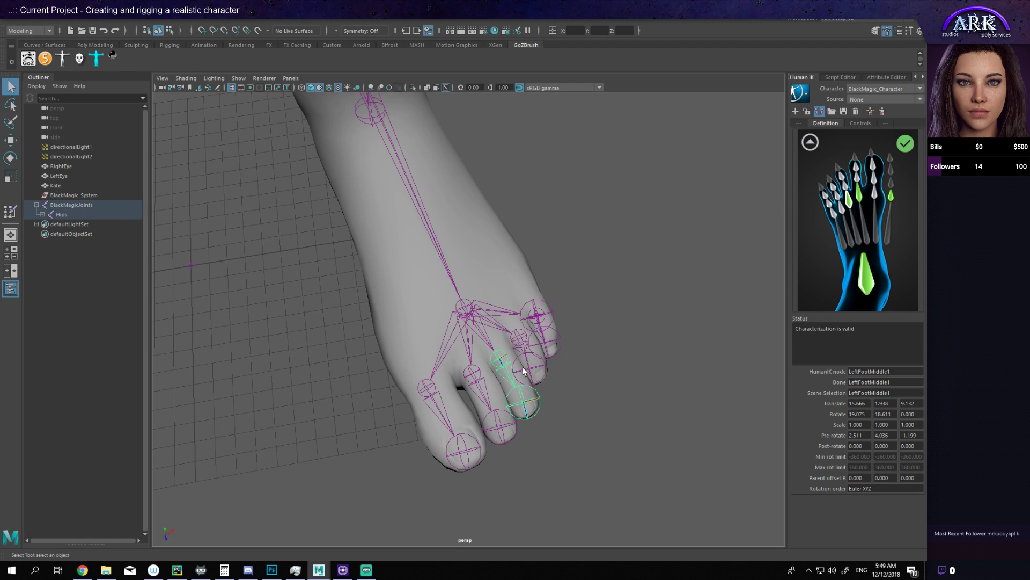
right_click(846, 209)
left_click(846, 217)
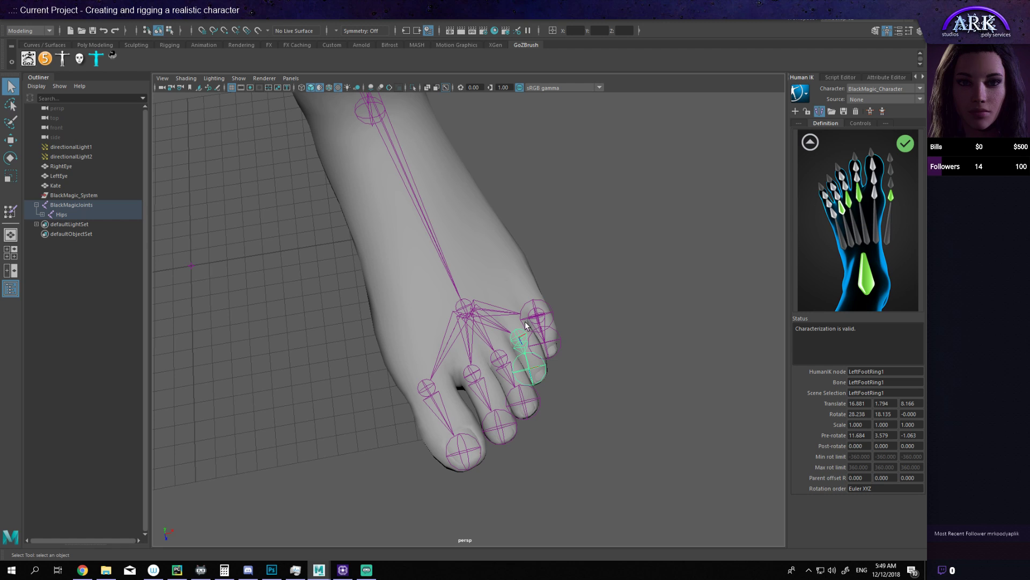
Step: Select the little toe's base joint, LeftFootPinky1_old, on the left foot
left_click_drag(566, 323, 511, 359, "alt")
scroll(512, 362, "up", 3)
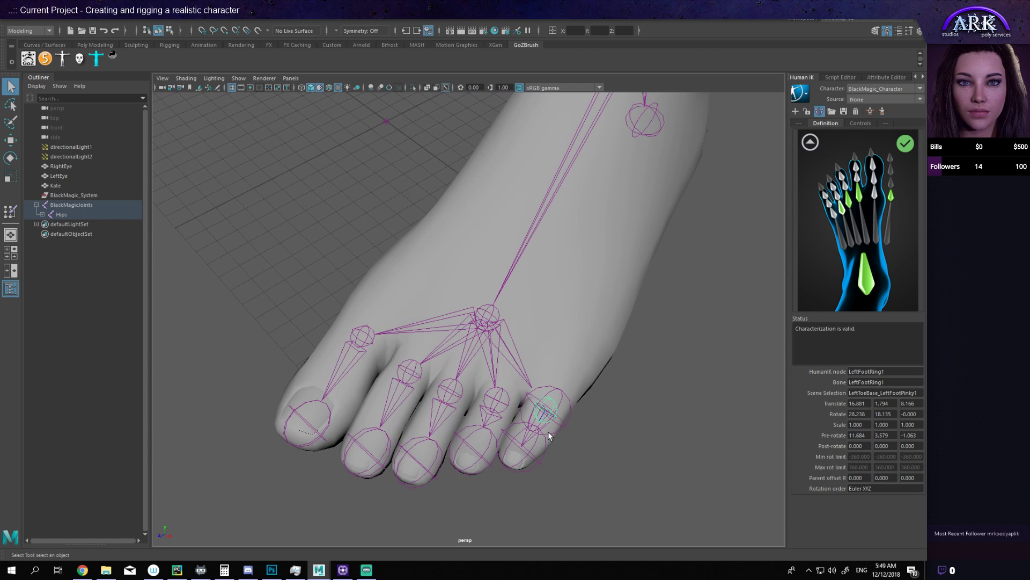
left_click(564, 423)
left_click_drag(565, 424, 522, 433, "alt")
key("w")
key("e")
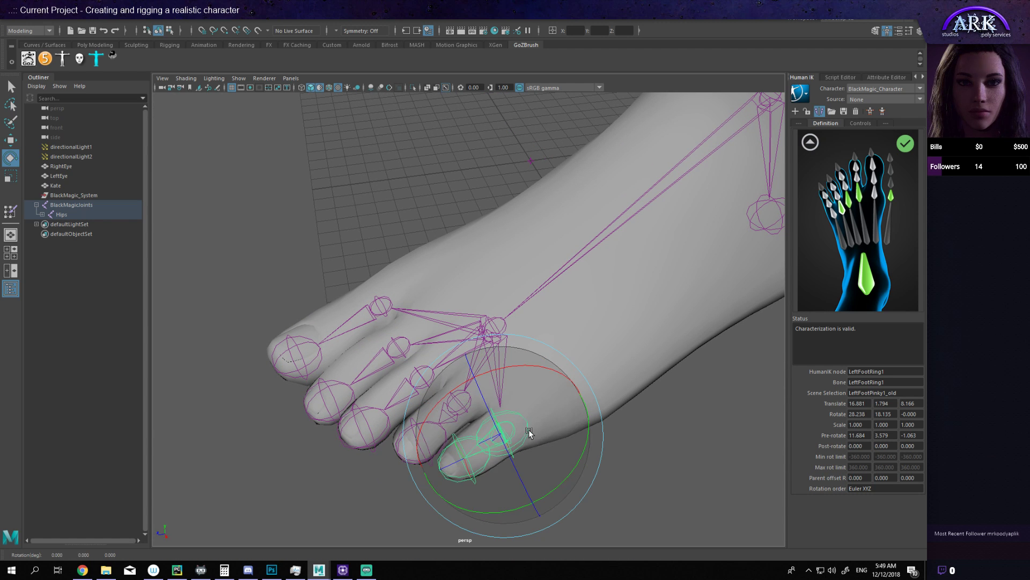
left_click(636, 460)
left_click(535, 438)
left_click(523, 436)
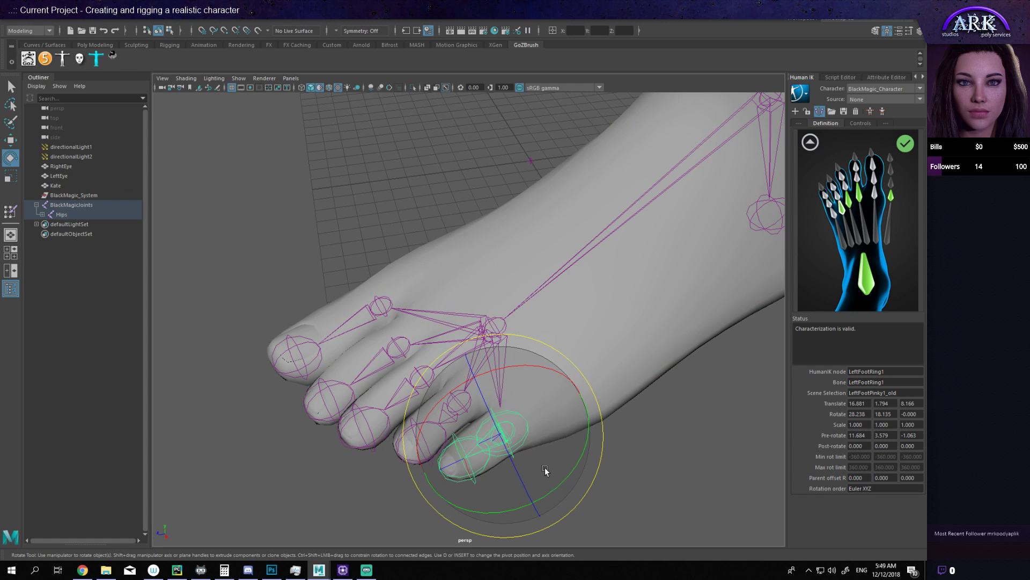
Step: Assign the selected little toe joint to the LeftFootPinky1 slot
left_click_drag(545, 467, 611, 406)
left_click(835, 215)
right_click(835, 215)
left_click(854, 221)
scroll(610, 407, "down", 8)
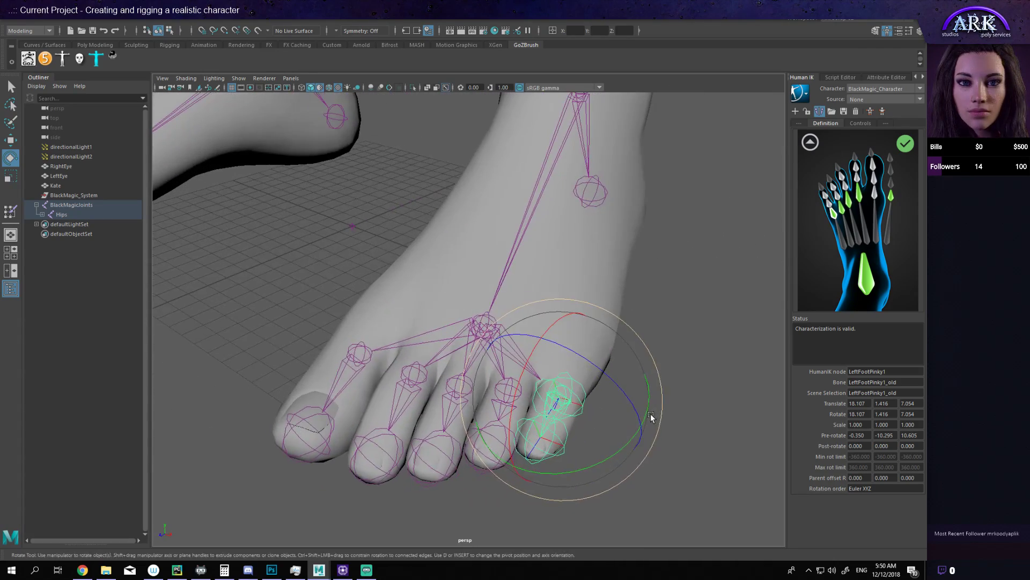
scroll(452, 342, "up", 4)
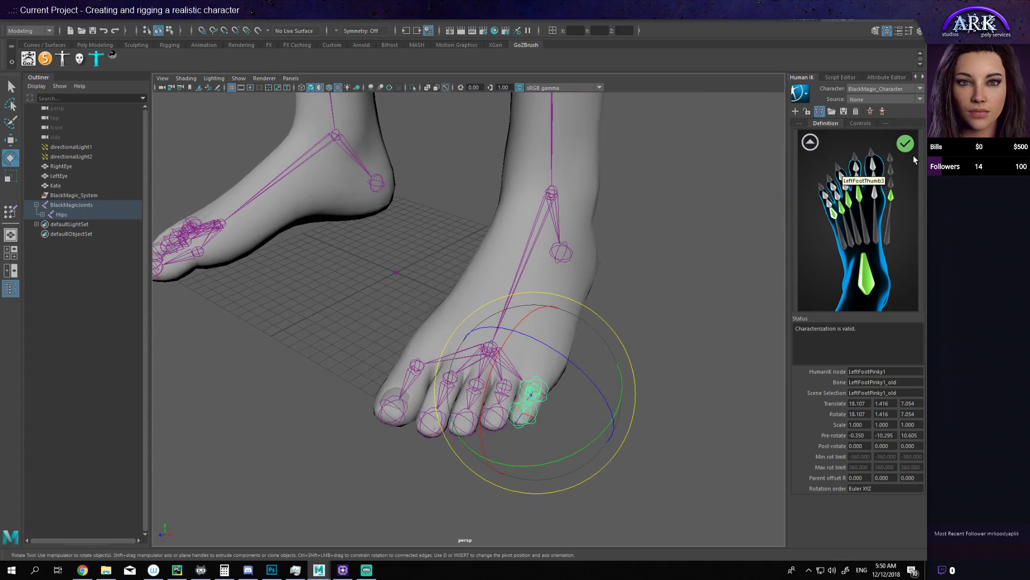
Step: Show the character definition as a name match list and examine the joint assignments of the left and right foot
left_click(810, 143)
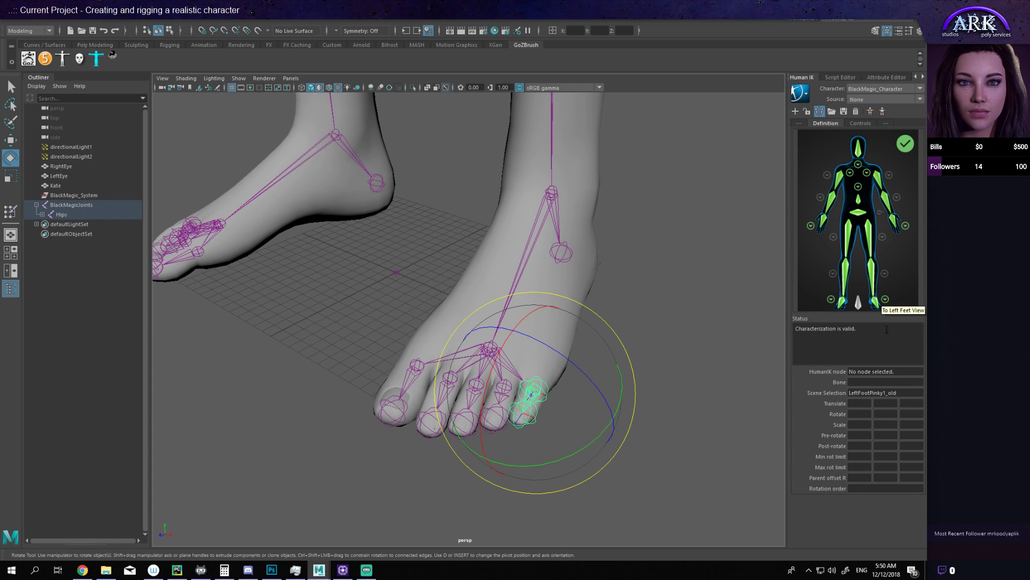
right_click(876, 307)
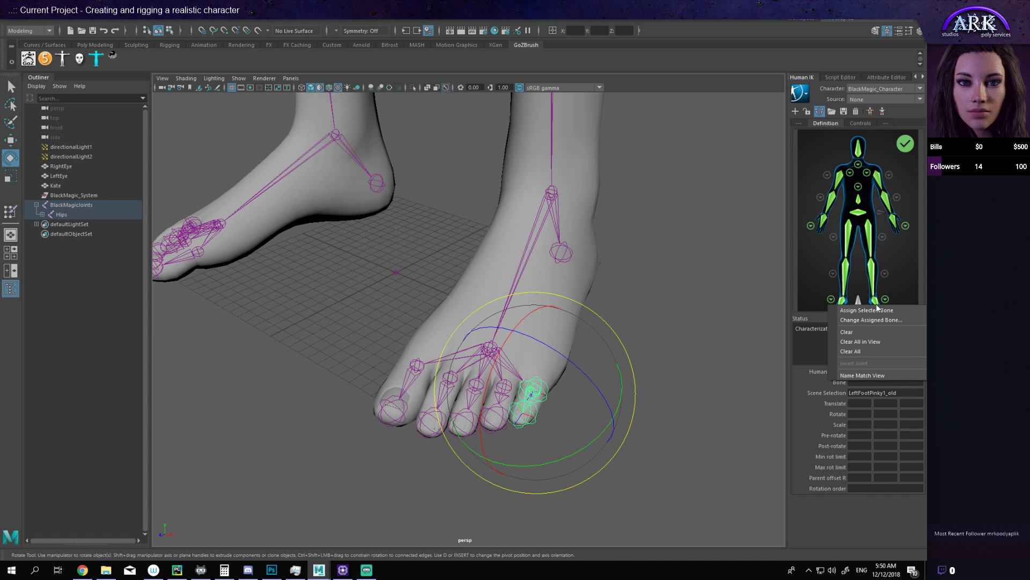
left_click(871, 376)
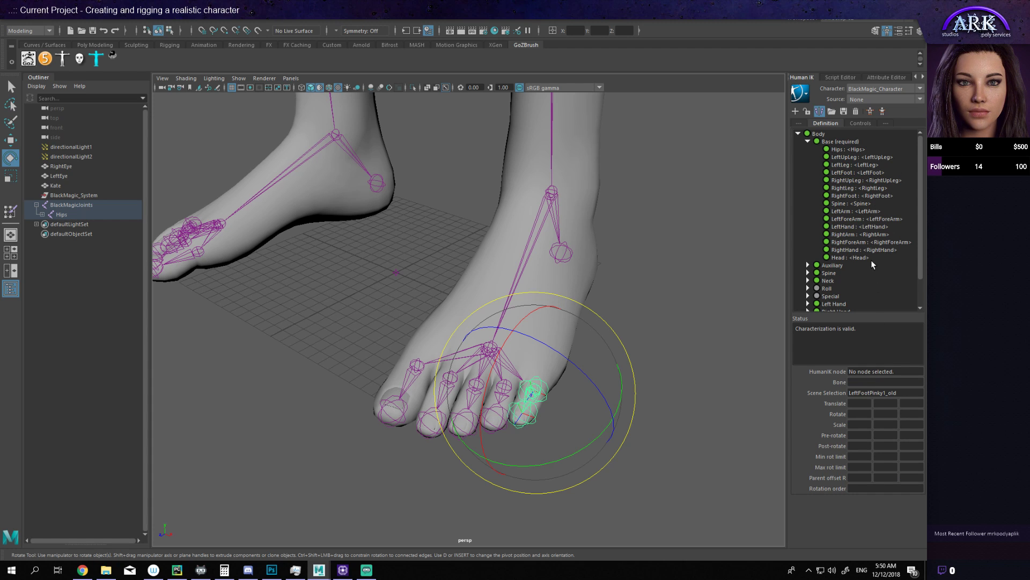
scroll(895, 234, "down", 2)
scroll(894, 233, "up", 2)
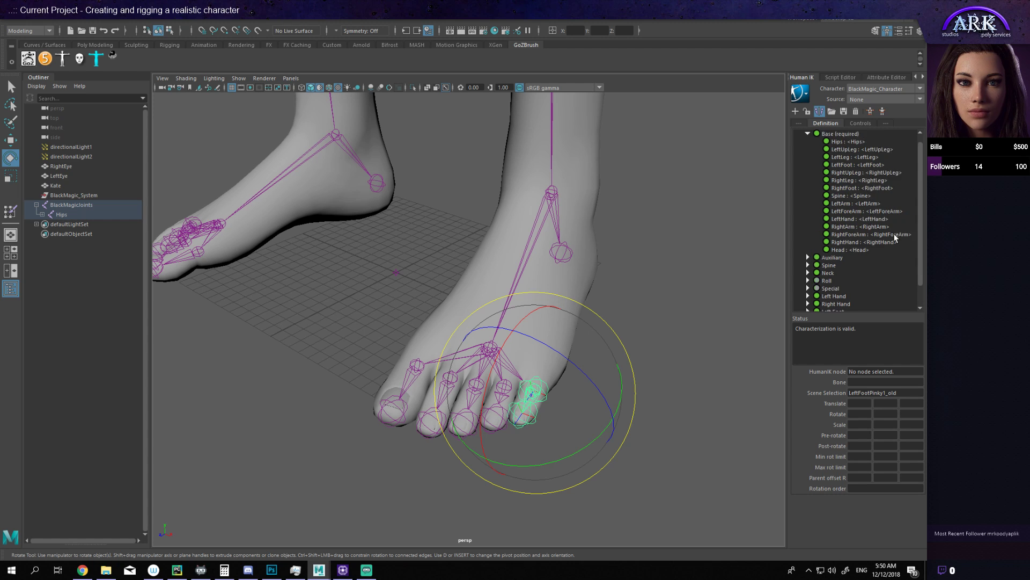
scroll(894, 236, "down", 2)
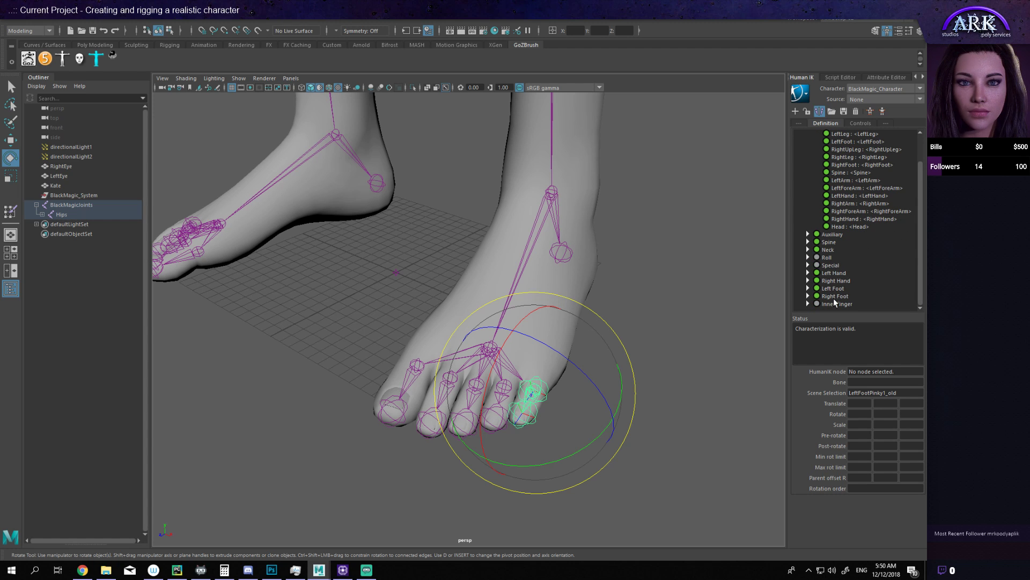
left_click(808, 288)
scroll(807, 288, "down", 5)
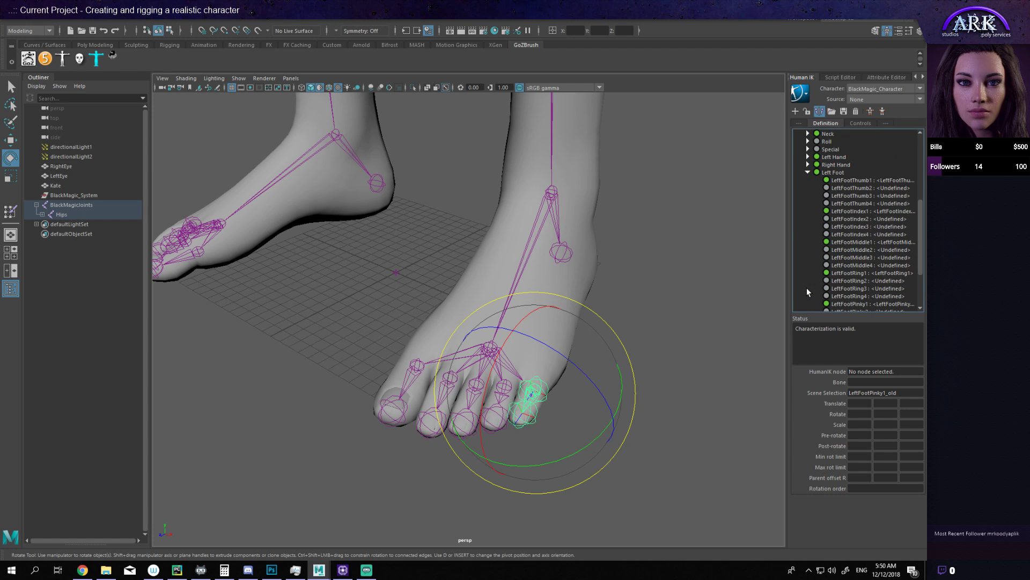
left_click(808, 173)
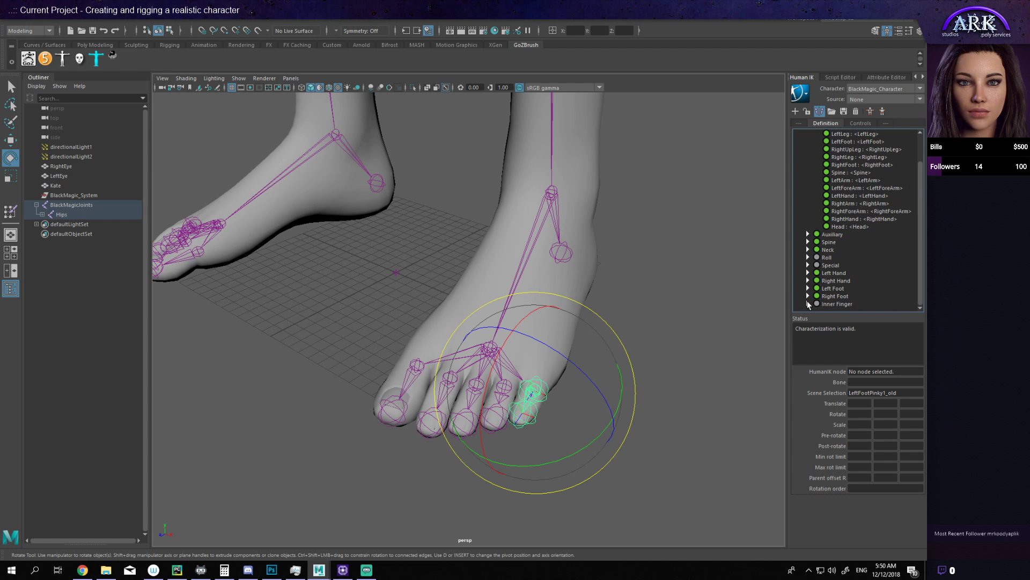
scroll(805, 279, "down", 6)
scroll(806, 272, "down", 2)
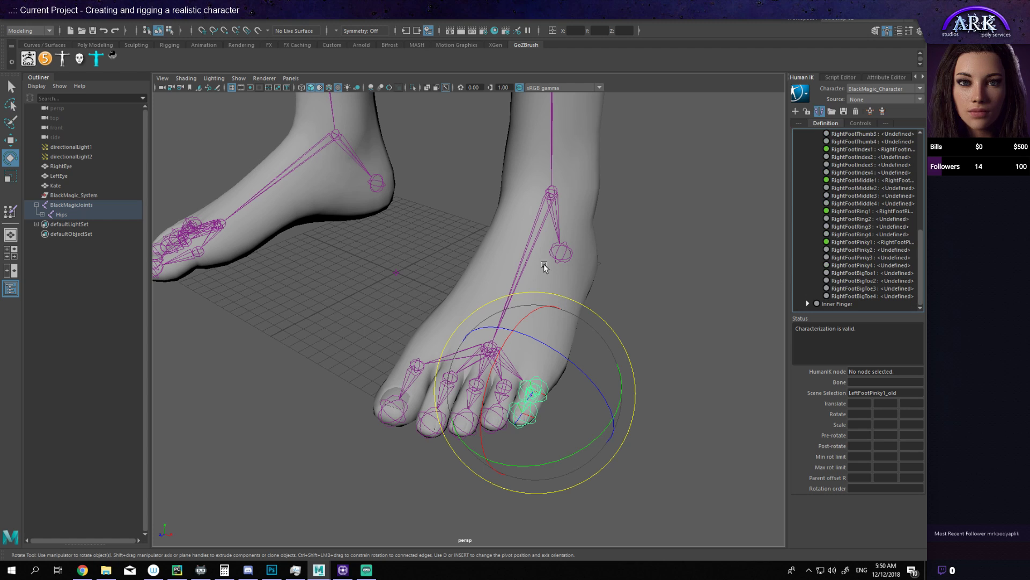
Step: Return the definition to the character view and inspect the right foot's toe slots
left_click(804, 123)
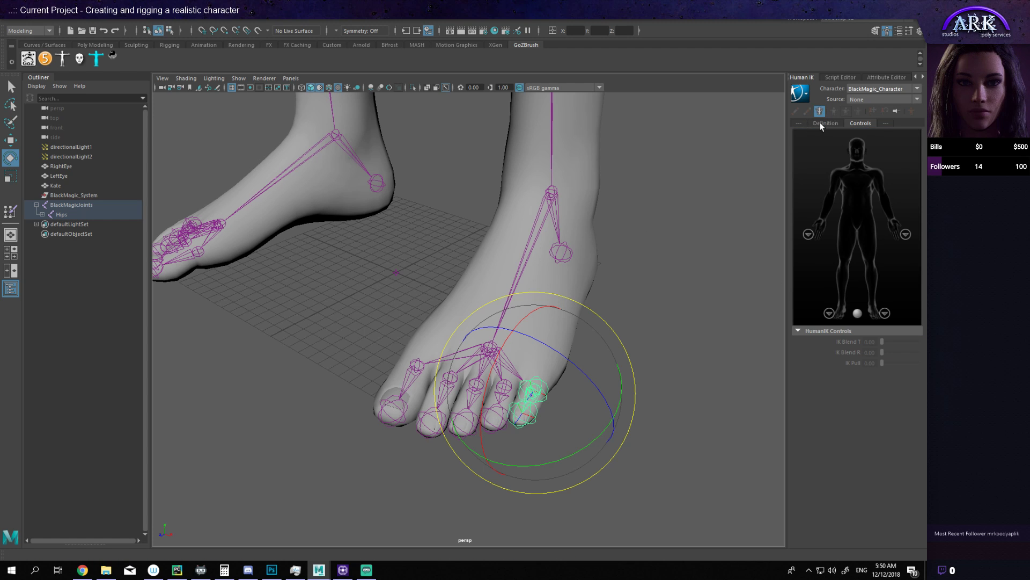
left_click(820, 123)
right_click(871, 174)
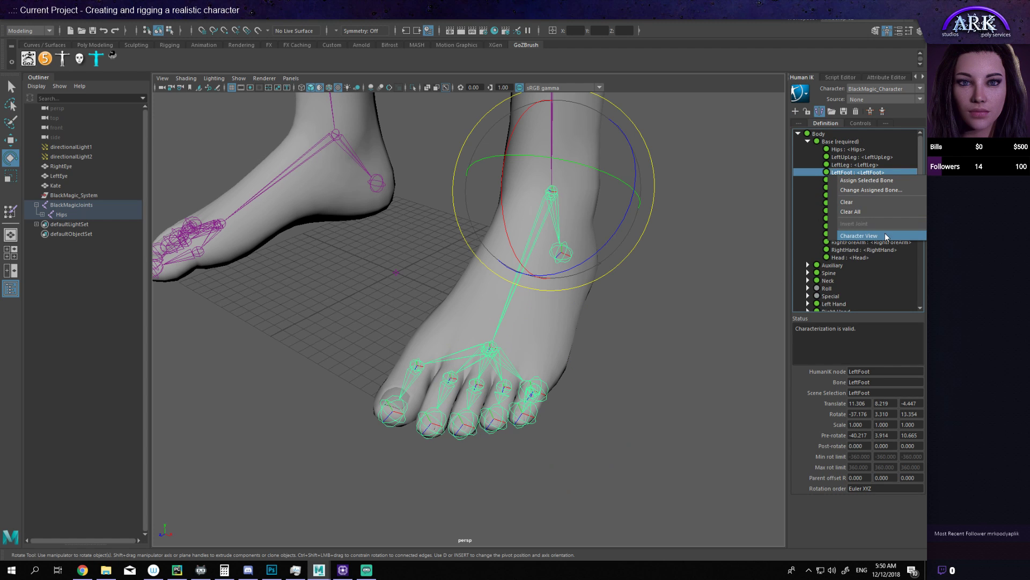
left_click(886, 236)
left_click(840, 304)
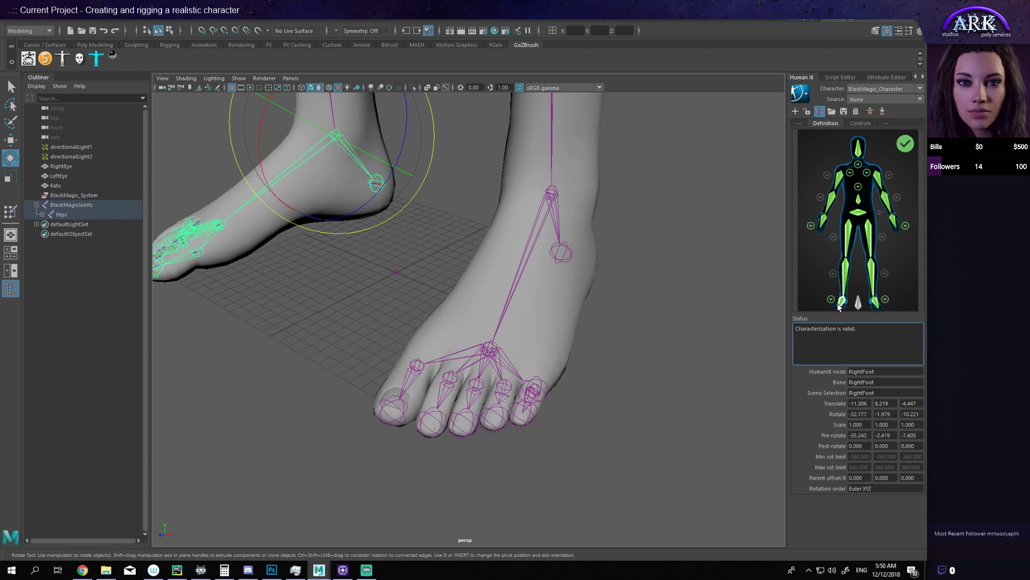
left_click(831, 301)
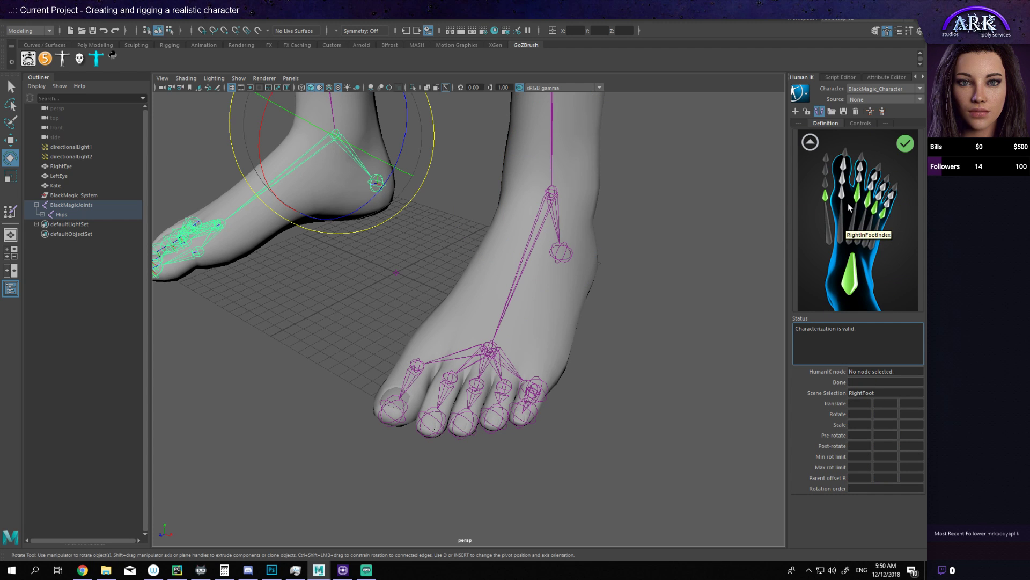
left_click(810, 142)
Step: Assign the root joint BlackMagicJoints to the Reference slot and clear the selection
left_click_drag(515, 209, 825, 304, "alt")
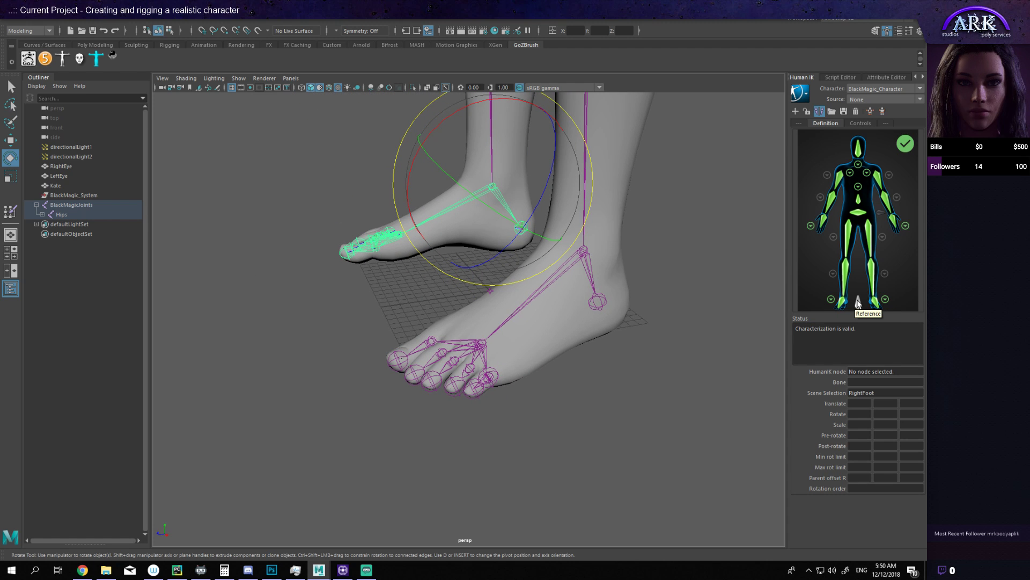
left_click_drag(462, 295, 519, 289, "alt")
left_click(387, 302)
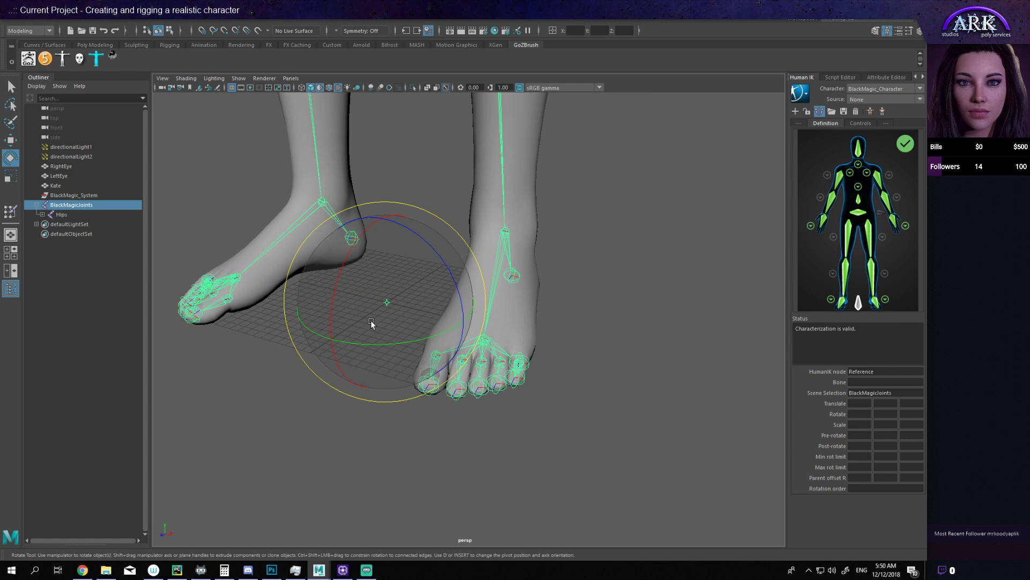
left_click(66, 215)
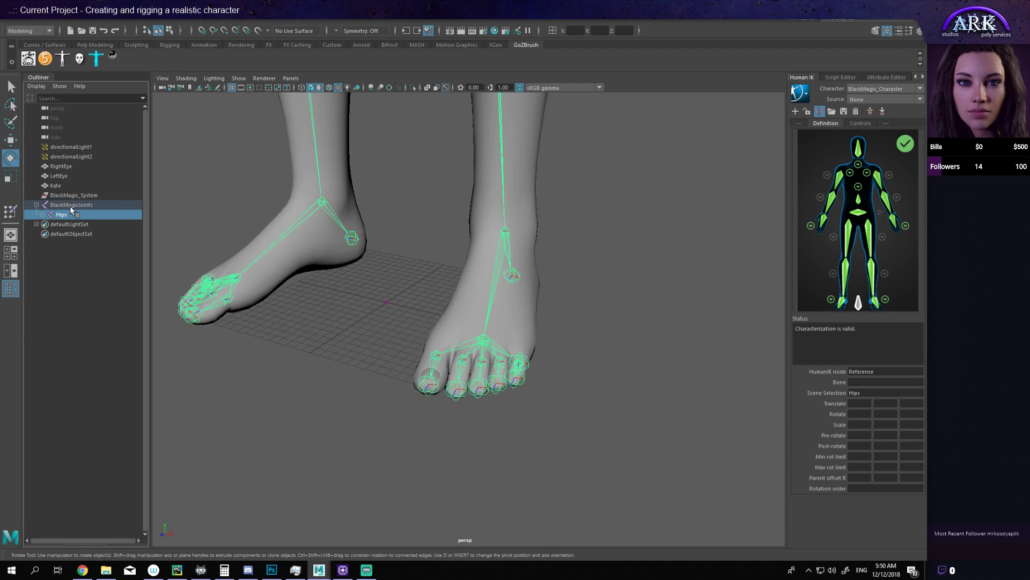
left_click(69, 206)
right_click(859, 302)
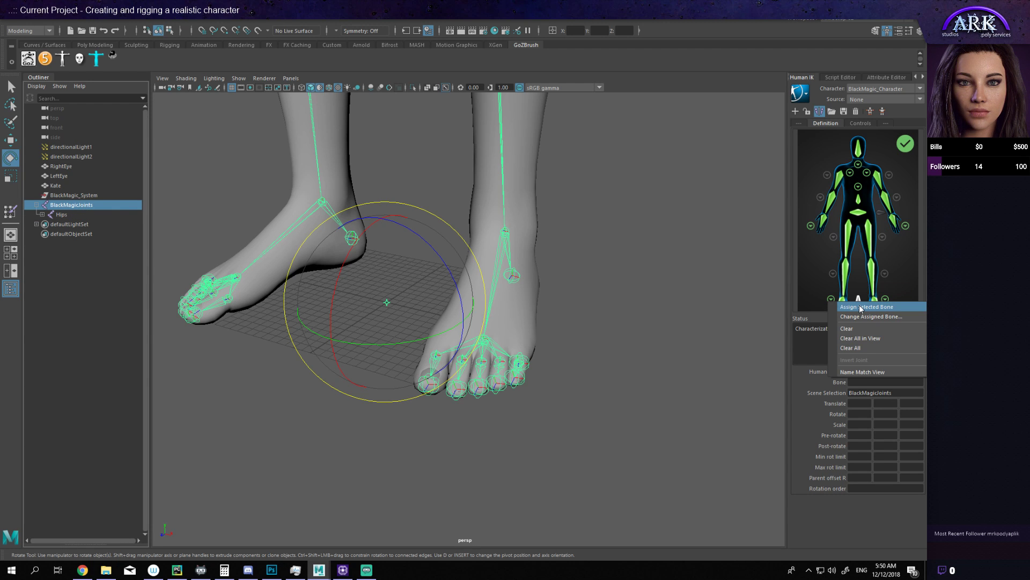
left_click(861, 307)
left_click_drag(761, 322, 490, 353, "alt")
left_click(322, 467)
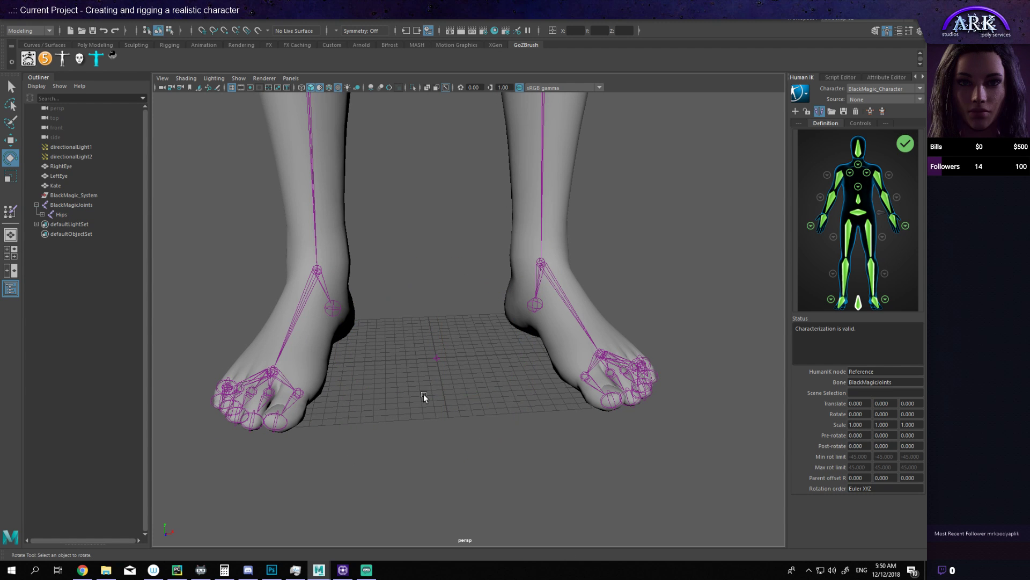
Step: Bring up the left upper arm's roll bone slots in the definition, with the left arm joints in close view
scroll(607, 175, "down", 4)
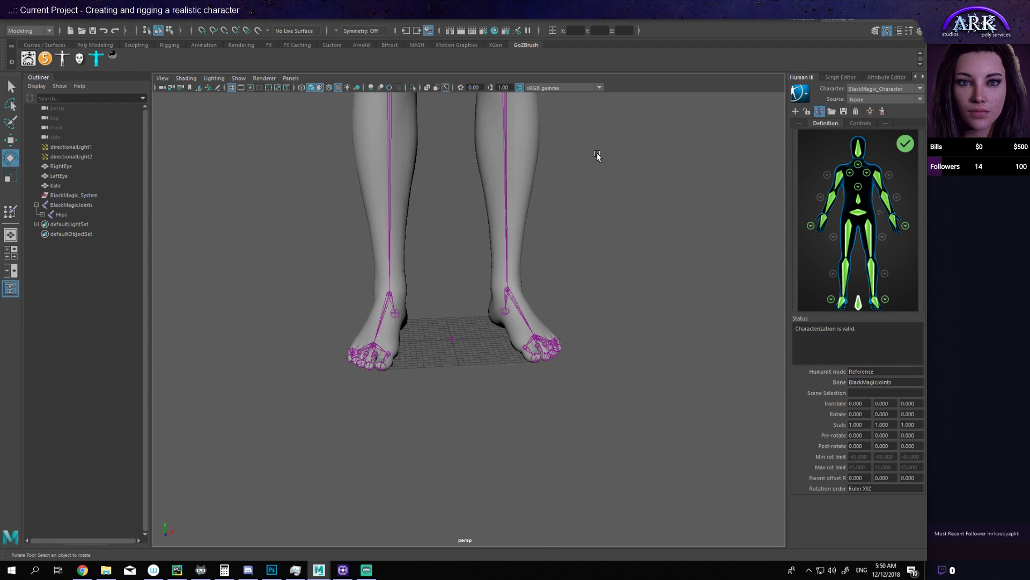
middle_click_drag(598, 156, 545, 368, "alt")
scroll(542, 322, "down", 5)
middle_click_drag(567, 177, 510, 325, "alt")
scroll(510, 322, "up", 6)
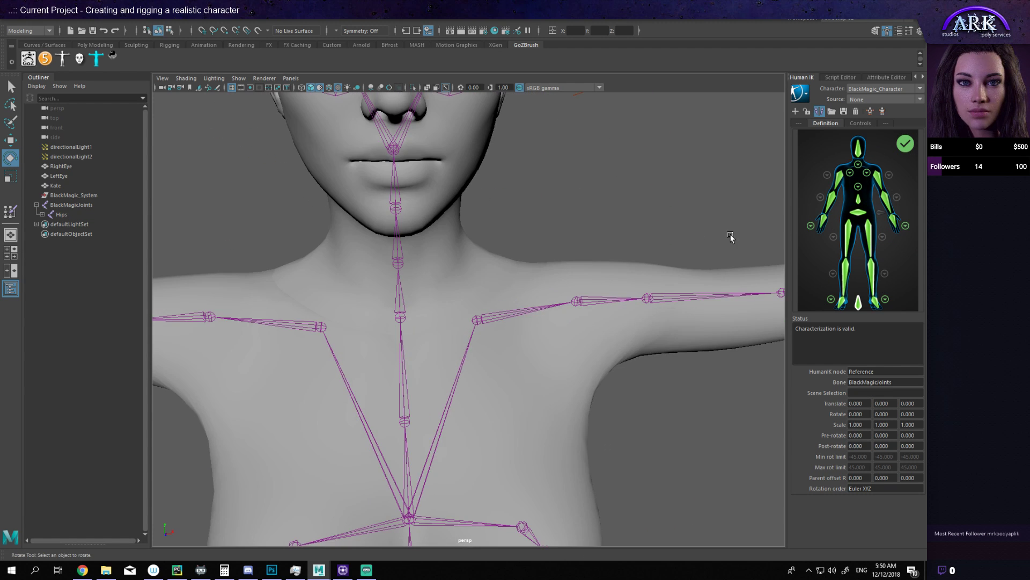
middle_click_drag(729, 233, 653, 247, "alt")
left_click(889, 175)
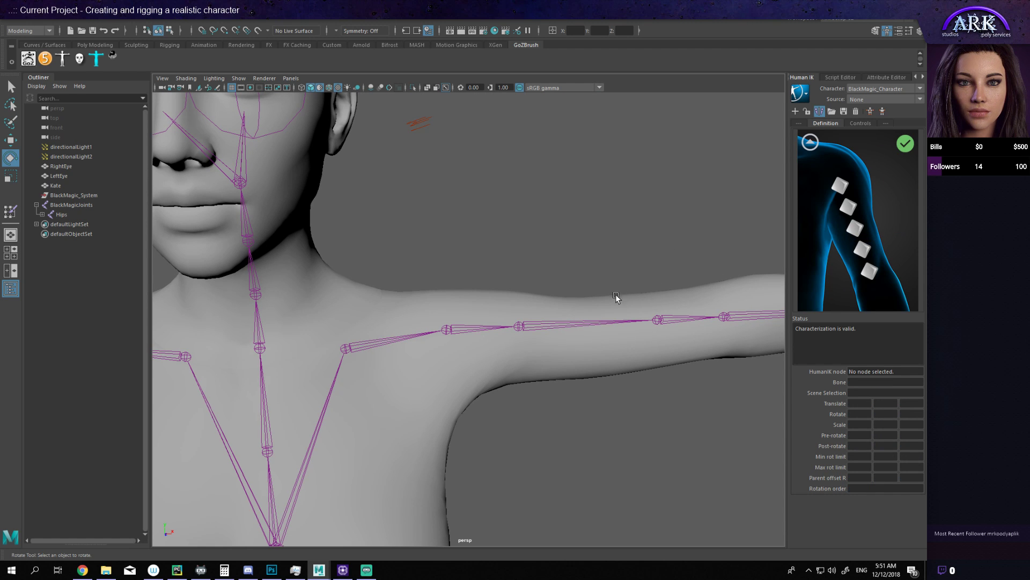
middle_click_drag(617, 297, 586, 268, "alt")
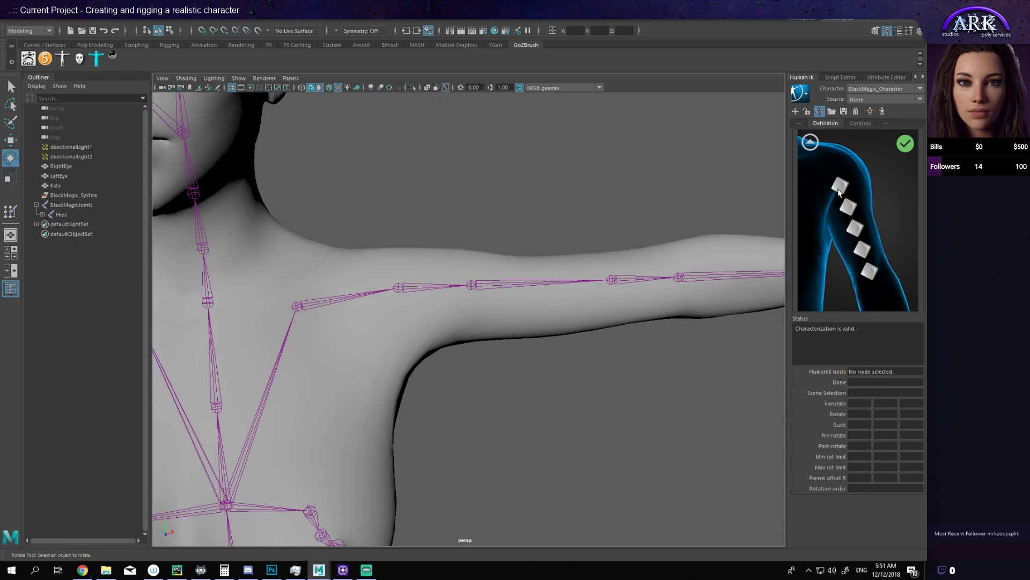
Step: Select the left upper arm's mid joint, Resampled_1, and assign it to the LeafLeftArmRoll1 slot
left_click(416, 289)
left_click_drag(424, 290, 528, 243, "alt")
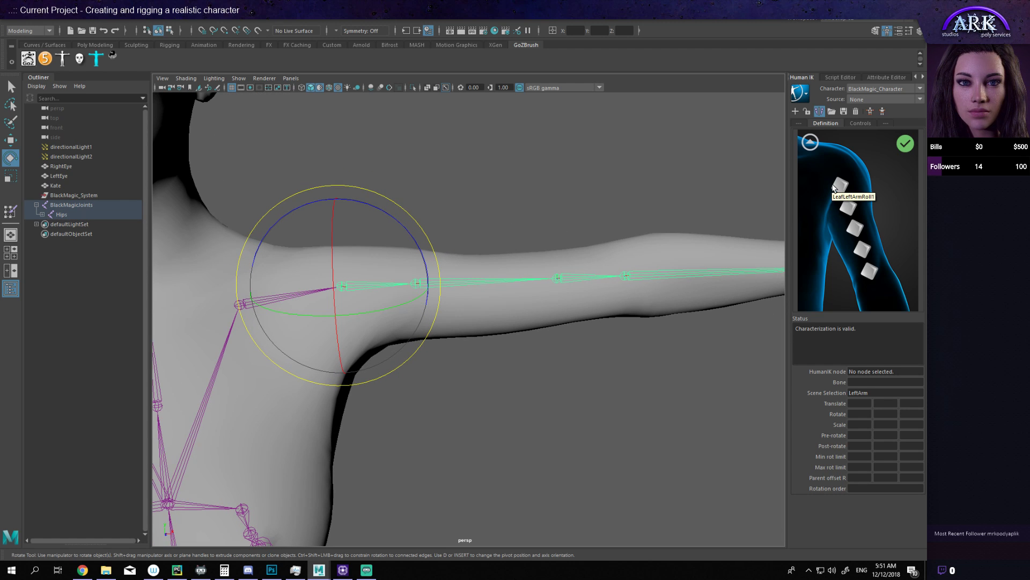
left_click(504, 280)
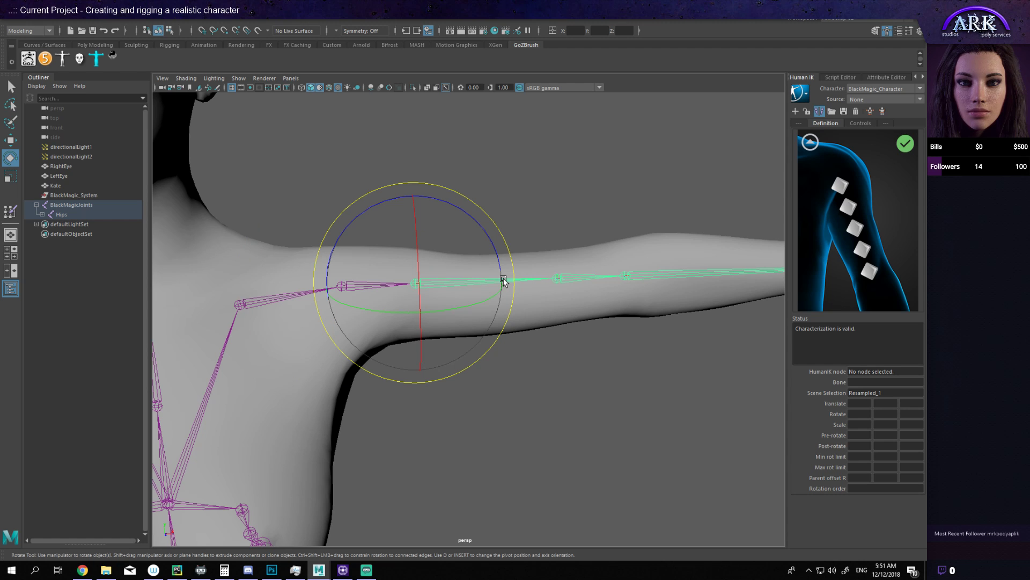
right_click(845, 196)
left_click(859, 197)
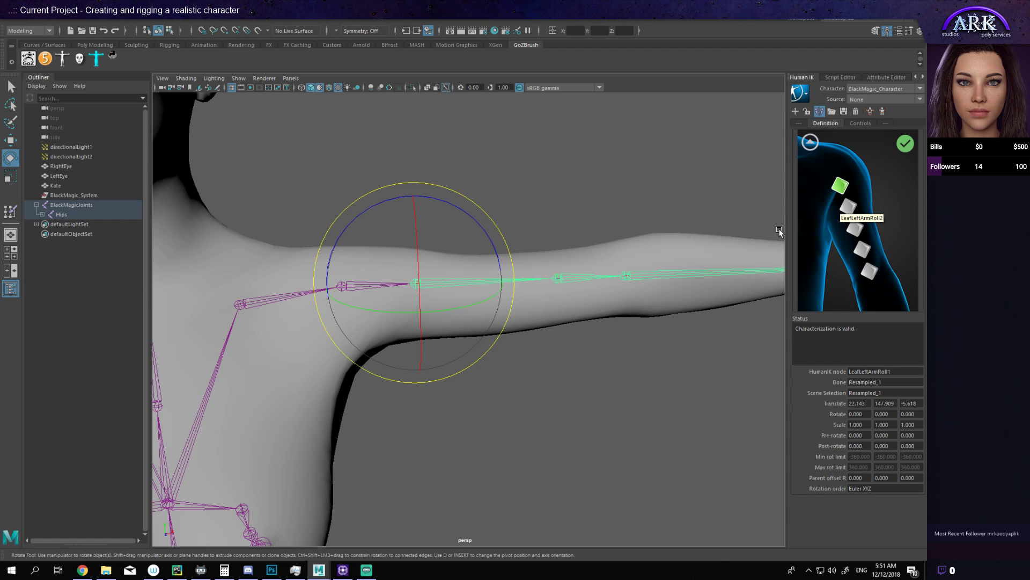
Step: Select the joint just before the left elbow, Resampled_2, and assign it to the LeafLeftArmRoll2 slot
left_click(576, 280)
middle_click_drag(642, 240, 570, 243, "alt")
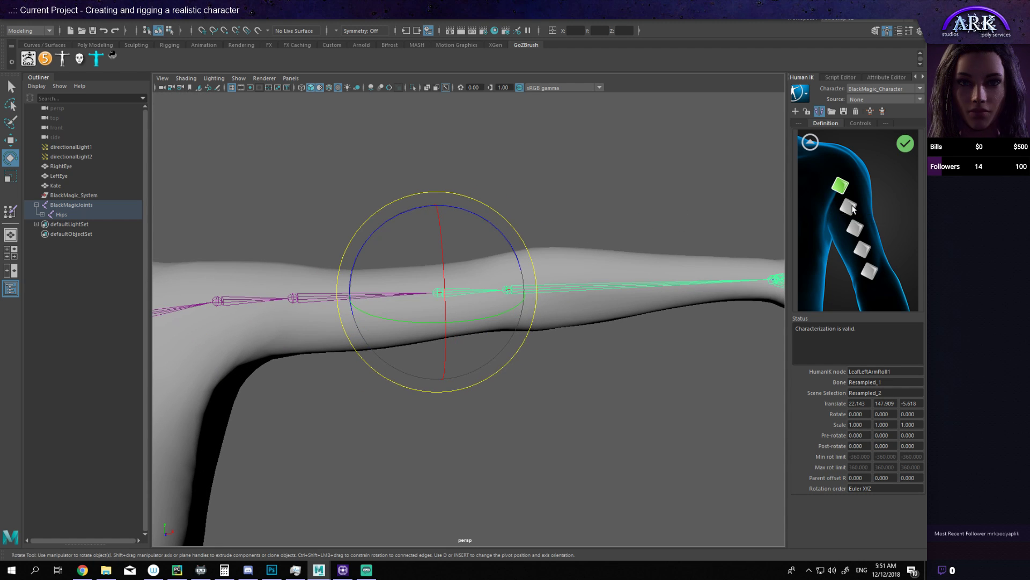
scroll(597, 262, "down", 2)
scroll(597, 262, "up", 2)
left_click_drag(596, 262, 591, 308, "alt")
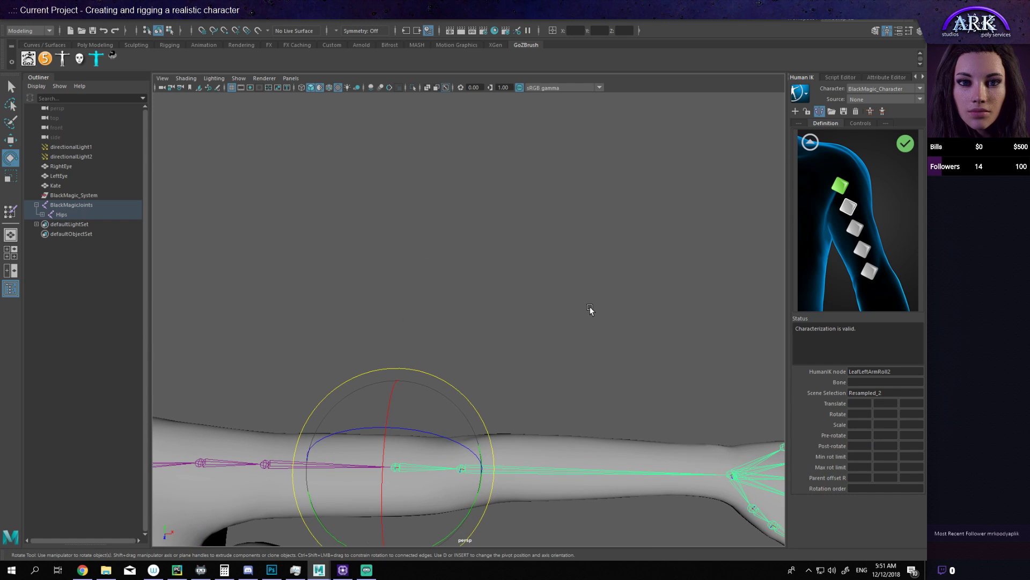
left_click(524, 473)
left_click(513, 342)
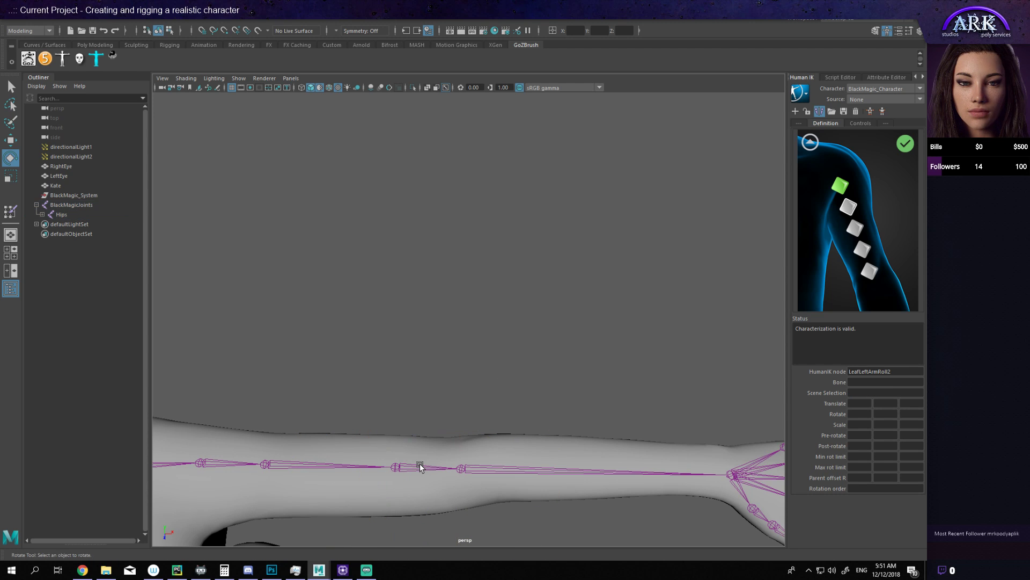
left_click(421, 467)
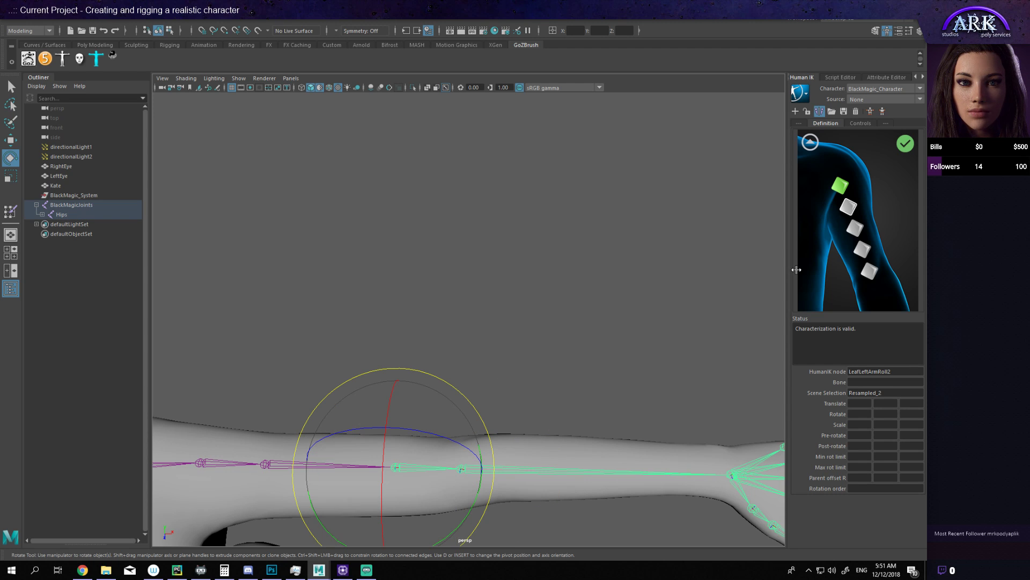
right_click(849, 213)
left_click(862, 214)
Step: Leave the left arm's roll slots and open the right upper arm's roll bone slots in the definition
left_click_drag(615, 294, 607, 231, "alt")
middle_click_drag(540, 225, 577, 219, "alt")
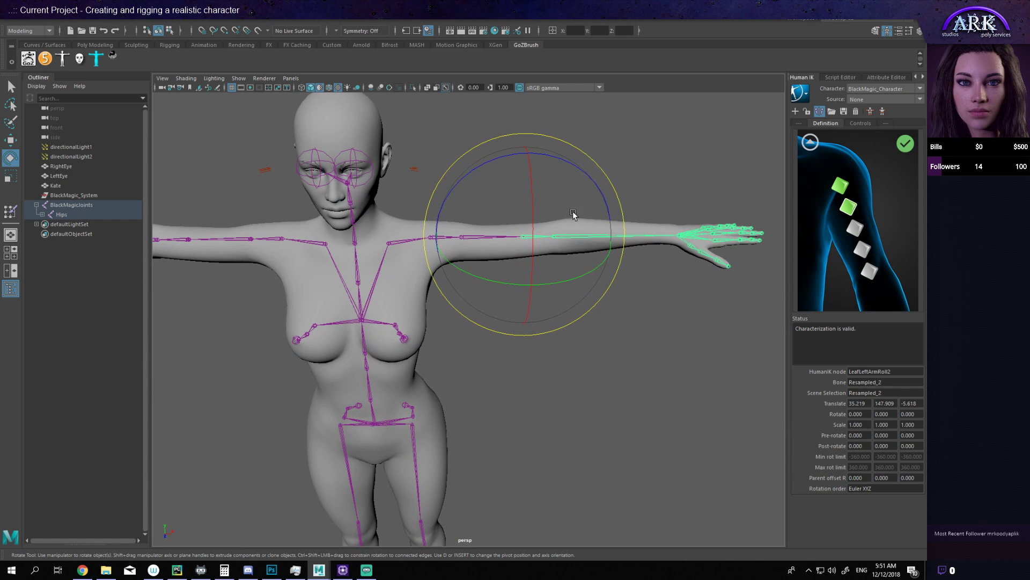
middle_click_drag(580, 181, 699, 192, "alt")
left_click(805, 150)
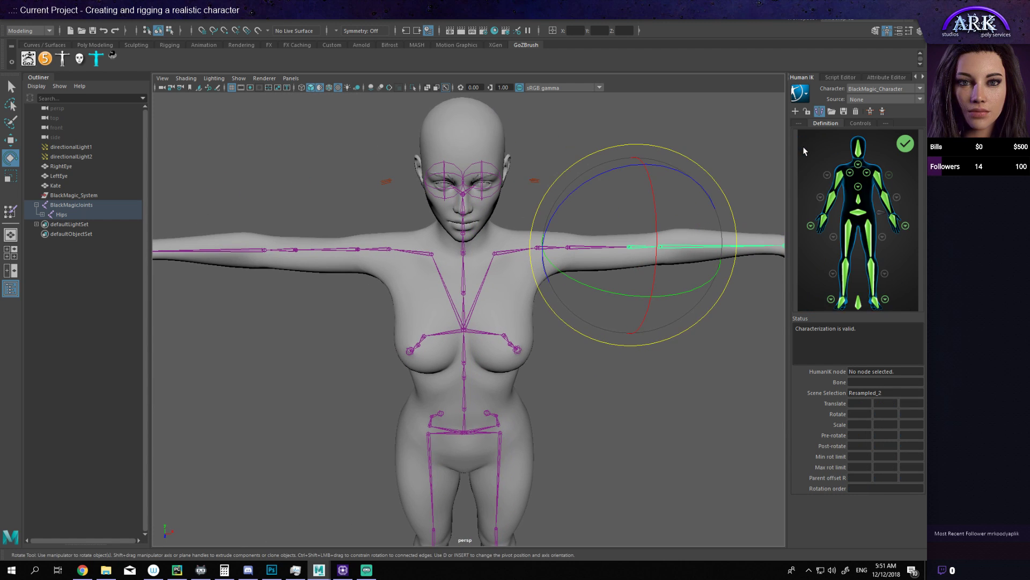
left_click(840, 182)
left_click(839, 179)
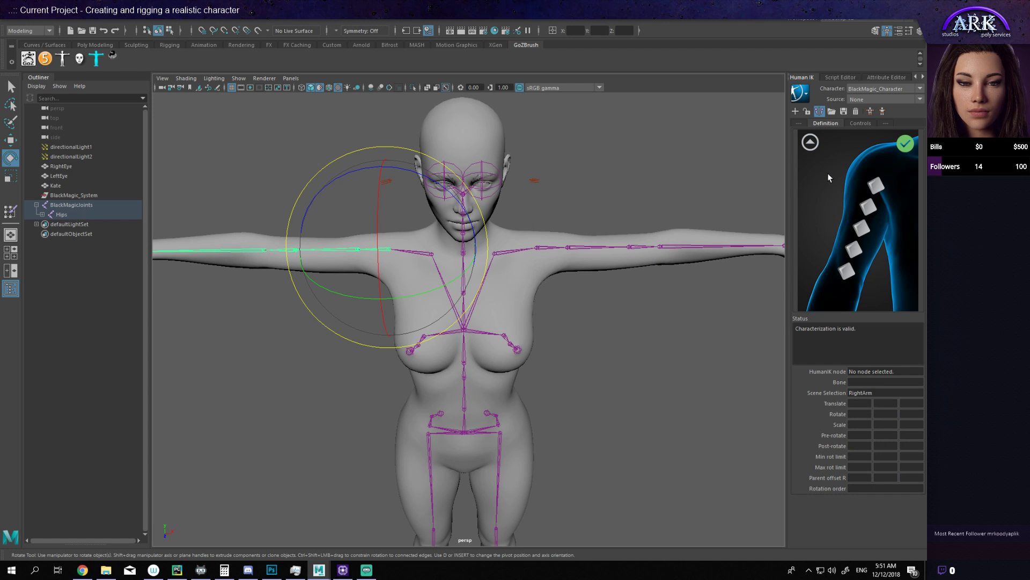
Step: Select the right upper arm's mid joint, Resampled_1_old, and assign it to the LeafRightArmRoll1 slot
middle_click_drag(439, 211, 484, 250, "alt")
scroll(513, 241, "up", 4)
scroll(493, 253, "up", 3)
left_click(409, 166)
left_click(457, 256)
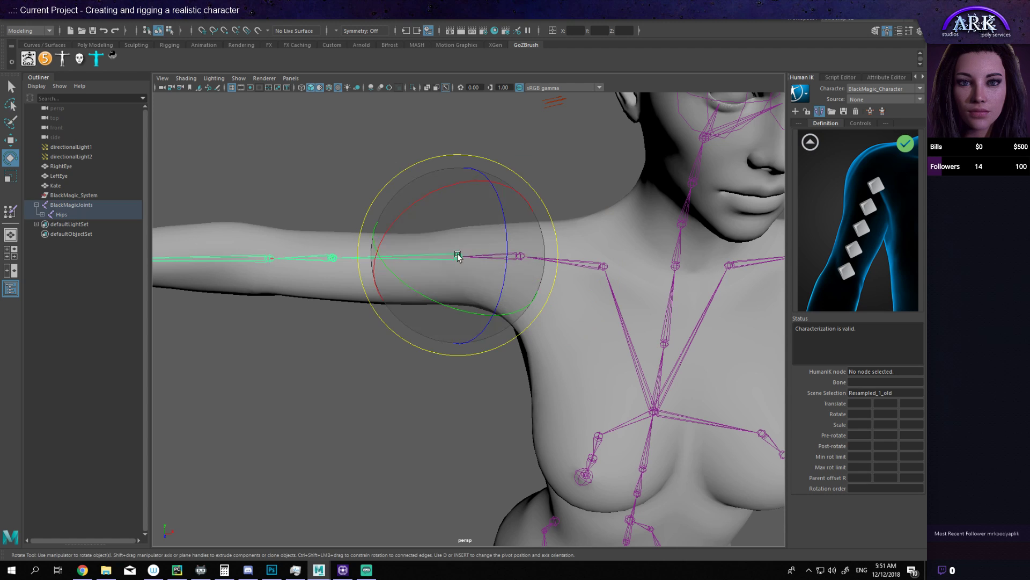
right_click(878, 192)
left_click(882, 198)
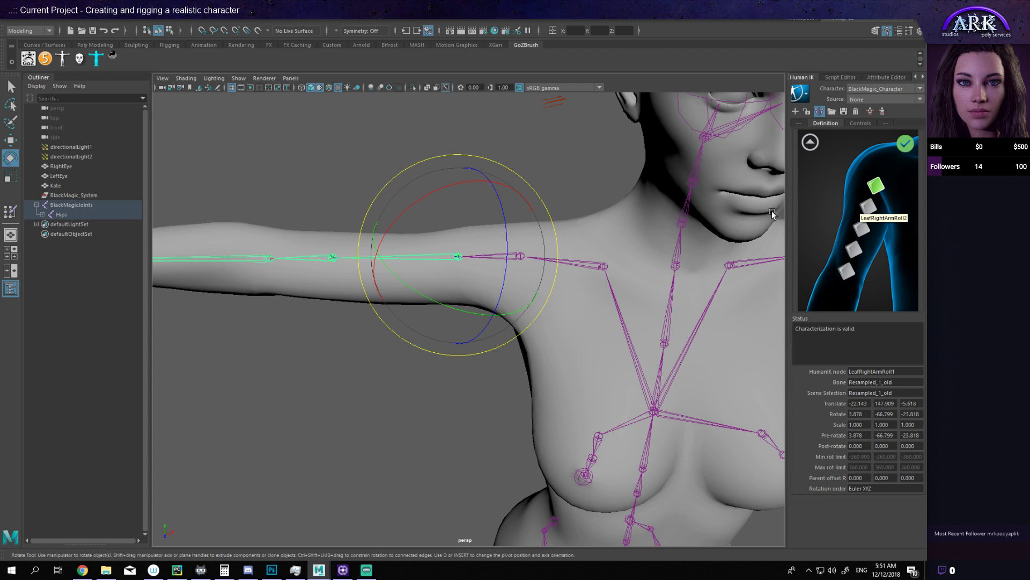
Step: Select the joint just before the right elbow, Resampled_2_old, and assign it to the LeafRightArmRoll2 slot
middle_click_drag(385, 219, 486, 207, "alt")
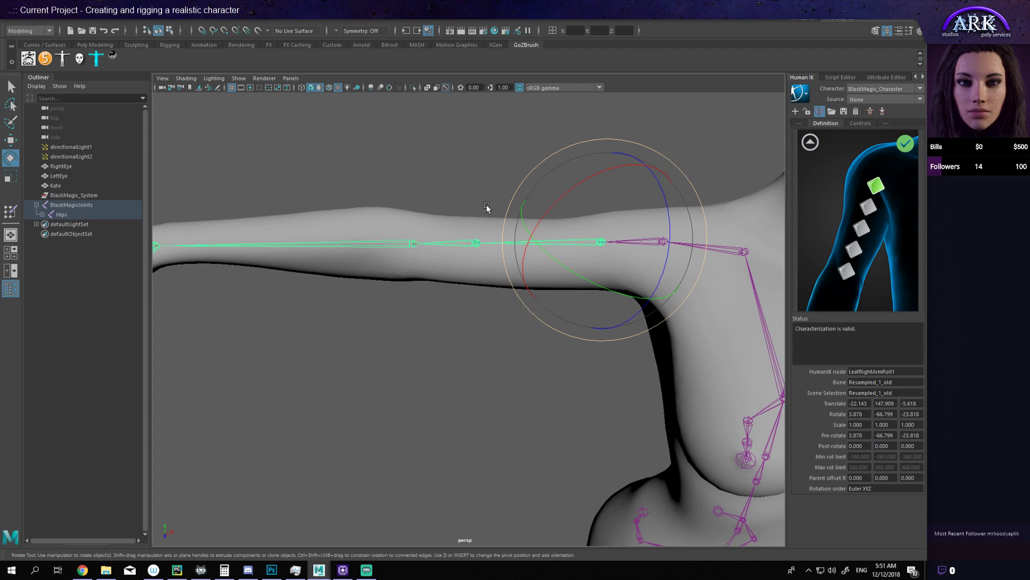
left_click(449, 243)
right_click(866, 212)
left_click(879, 217)
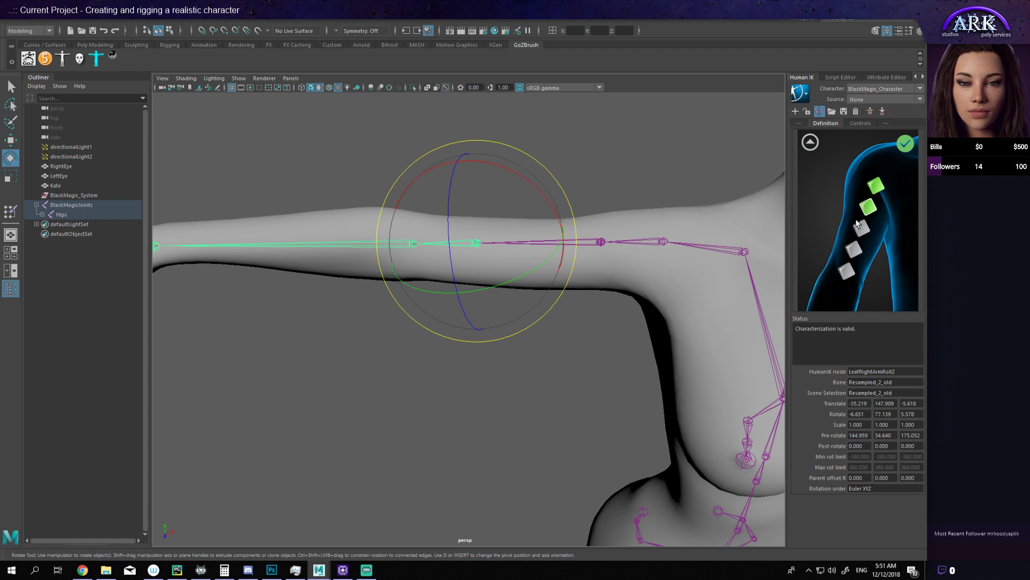
Step: Return to the full-body definition and examine the skeleton and the assigned spine slots
scroll(607, 333, "down", 5)
middle_click_drag(606, 332, 583, 273, "alt")
left_click_drag(582, 273, 556, 230, "alt")
middle_click_drag(586, 274, 567, 208, "alt")
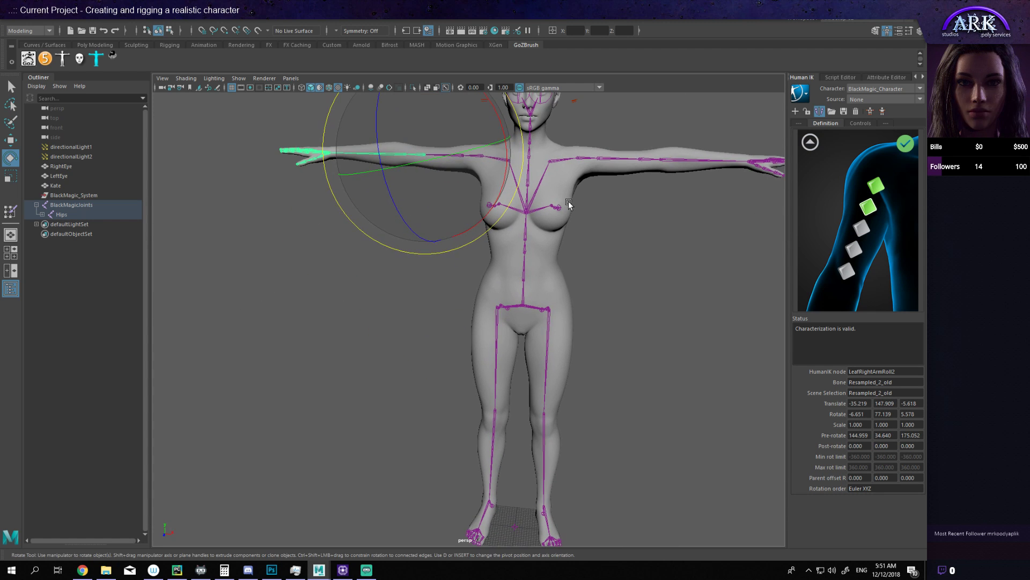
scroll(585, 224, "down", 2)
middle_click_drag(597, 268, 596, 280, "alt")
scroll(594, 279, "up", 2)
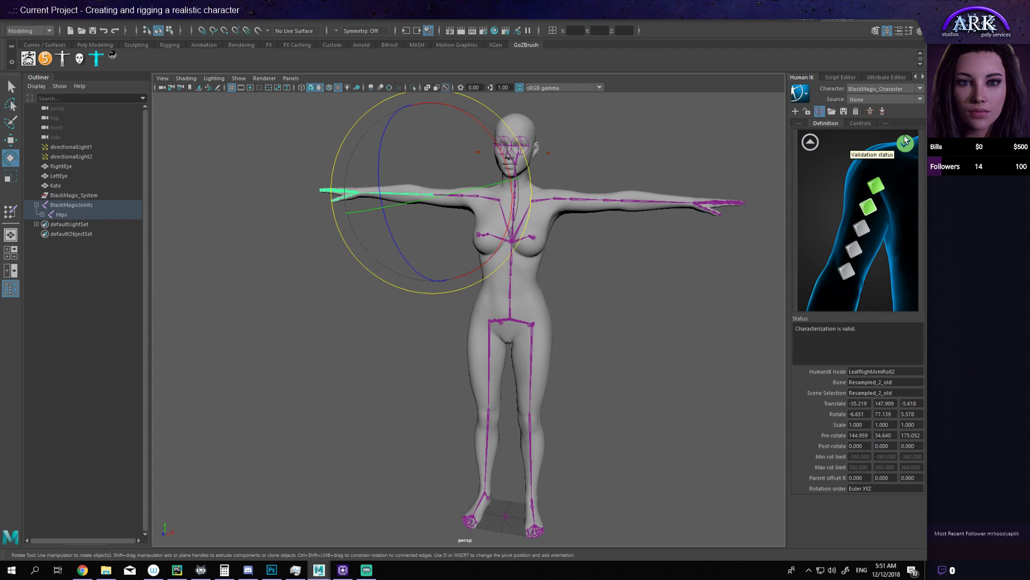
left_click(810, 142)
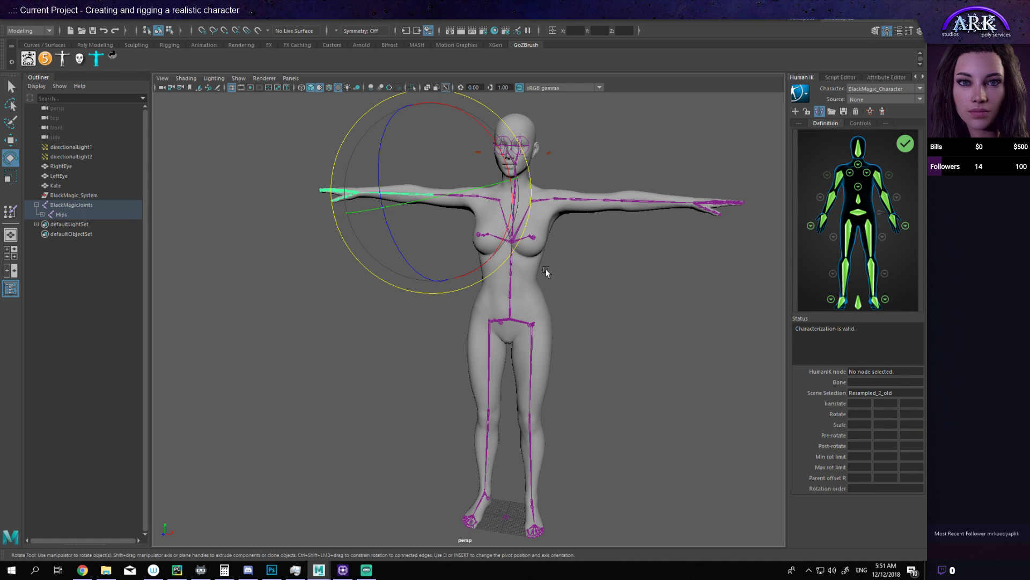
scroll(547, 272, "up", 4)
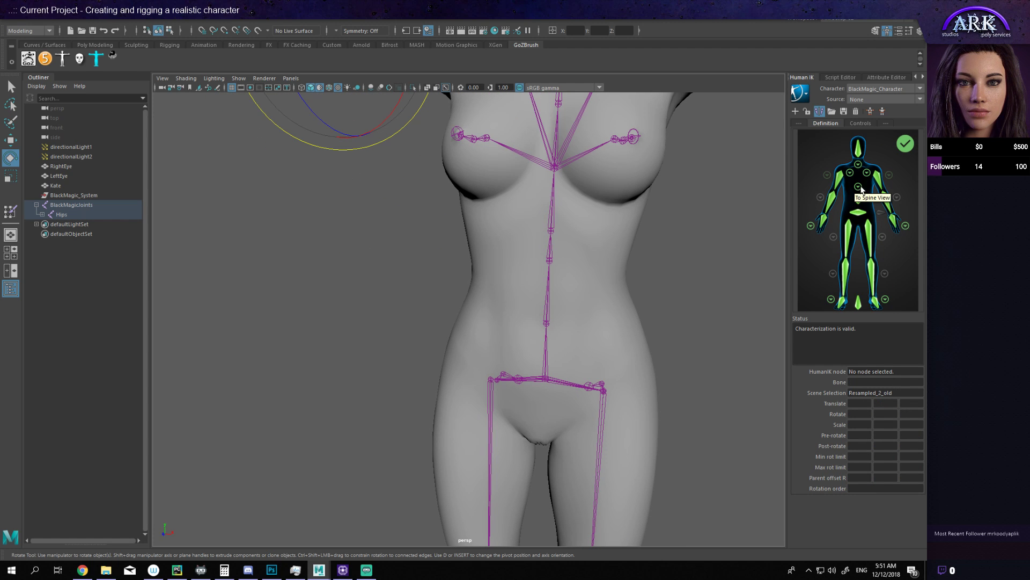
left_click(859, 195)
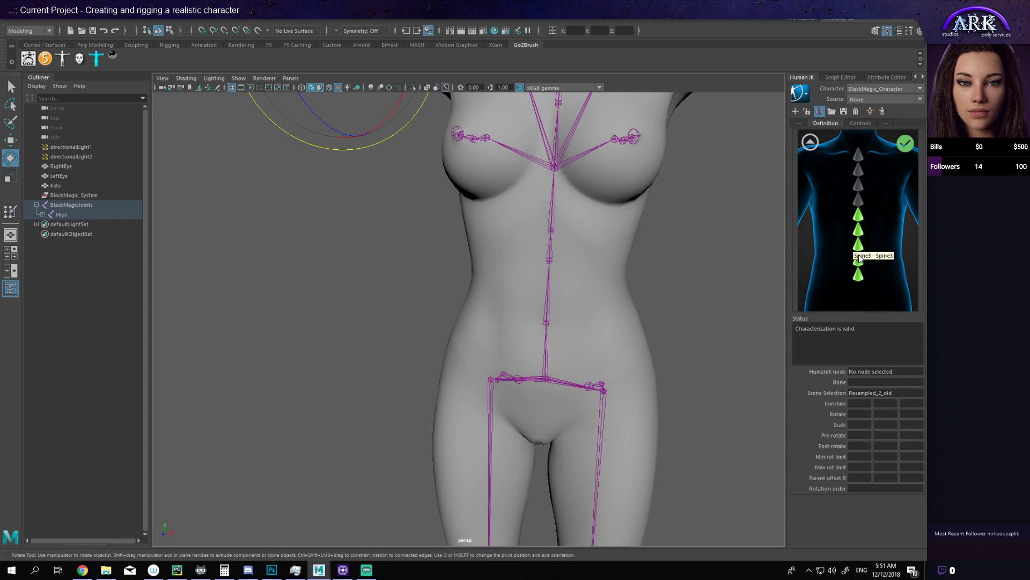
left_click(810, 142)
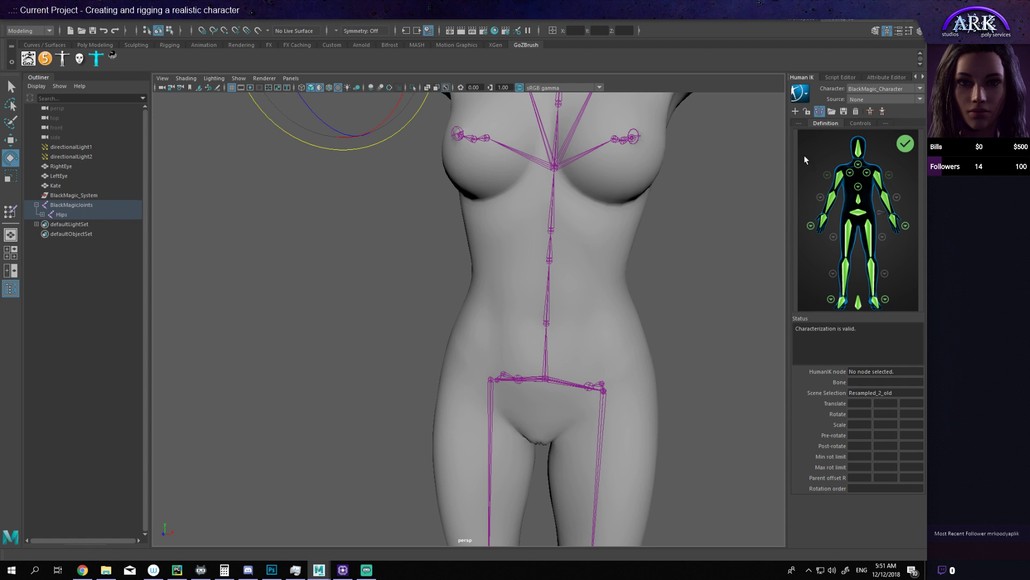
Step: Clear the joint selection, lock the character definition and create the HumanIK control rig
scroll(674, 221, "down", 5)
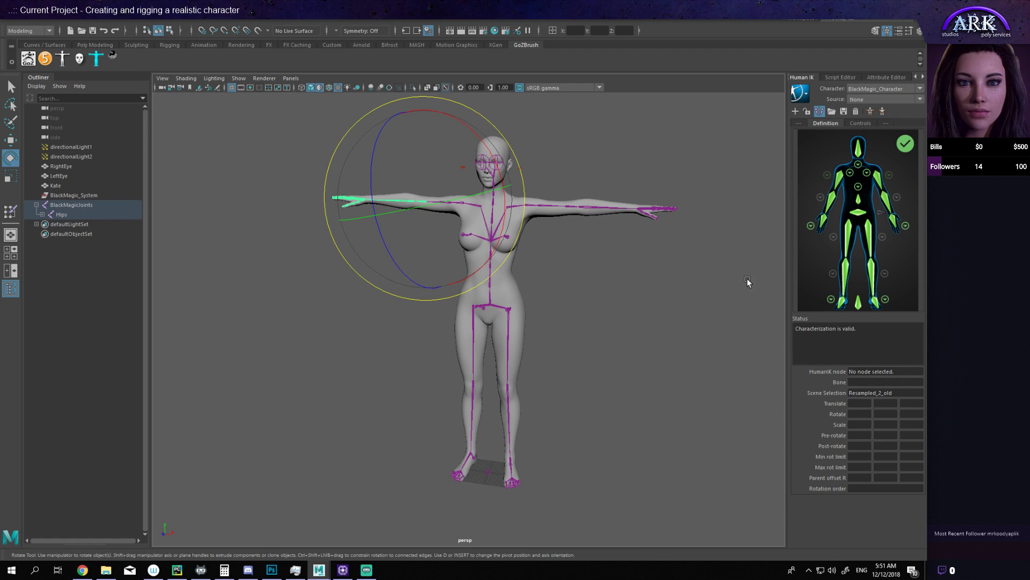
left_click(748, 282)
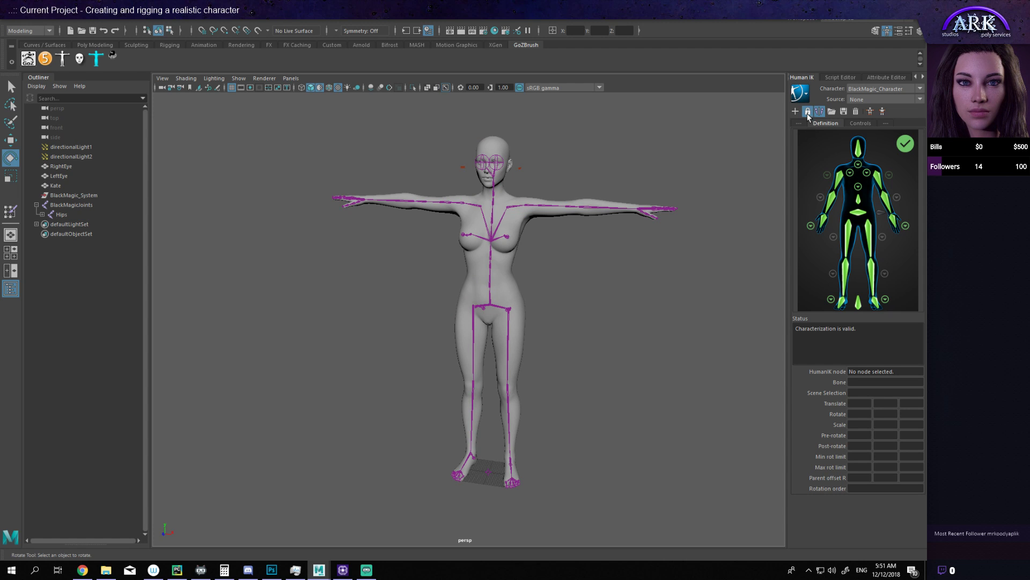
left_click_drag(647, 302, 671, 228, "alt")
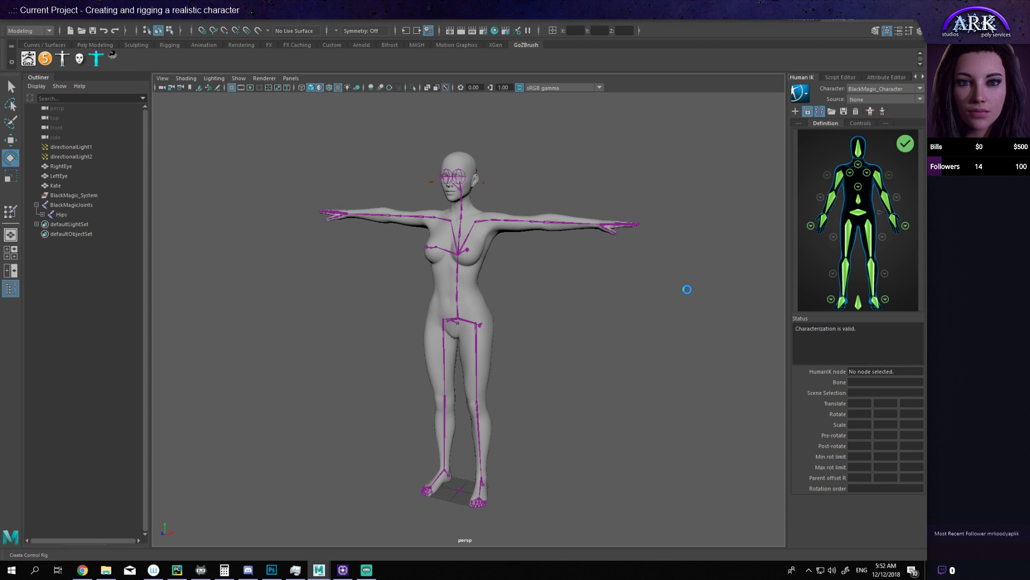
right_click_drag(510, 202, 635, 184, "alt")
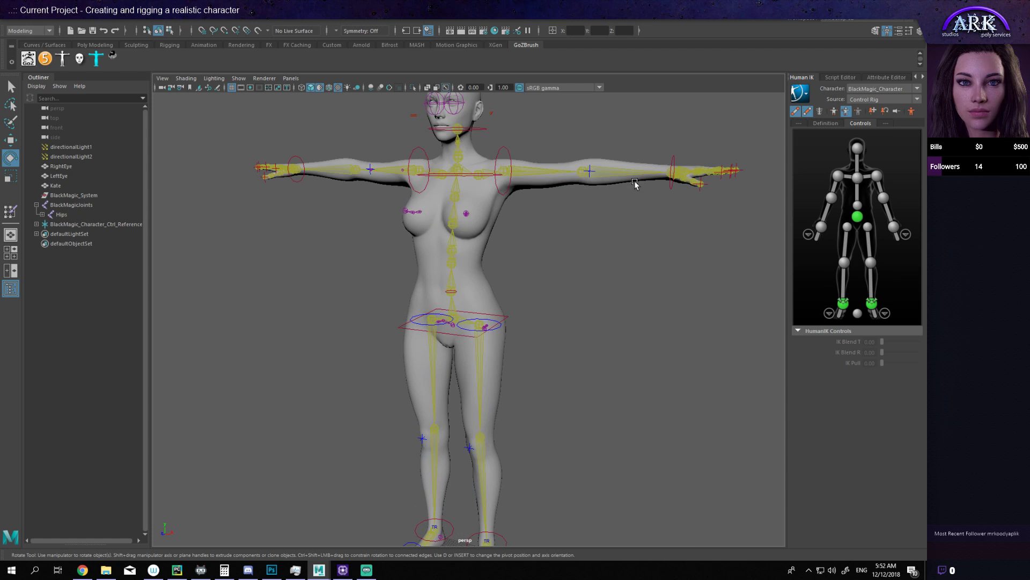
Step: Try moving the left wrist control down toward the hip to bend the arm, and undo the move
left_click(670, 194)
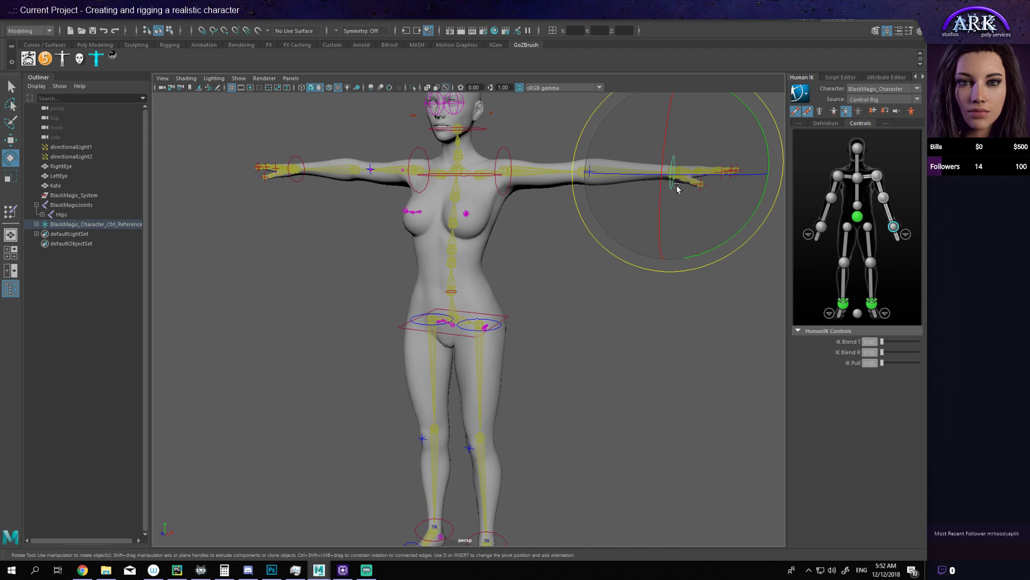
key("w")
left_click_drag(671, 180, 543, 262)
key("ctrl+z")
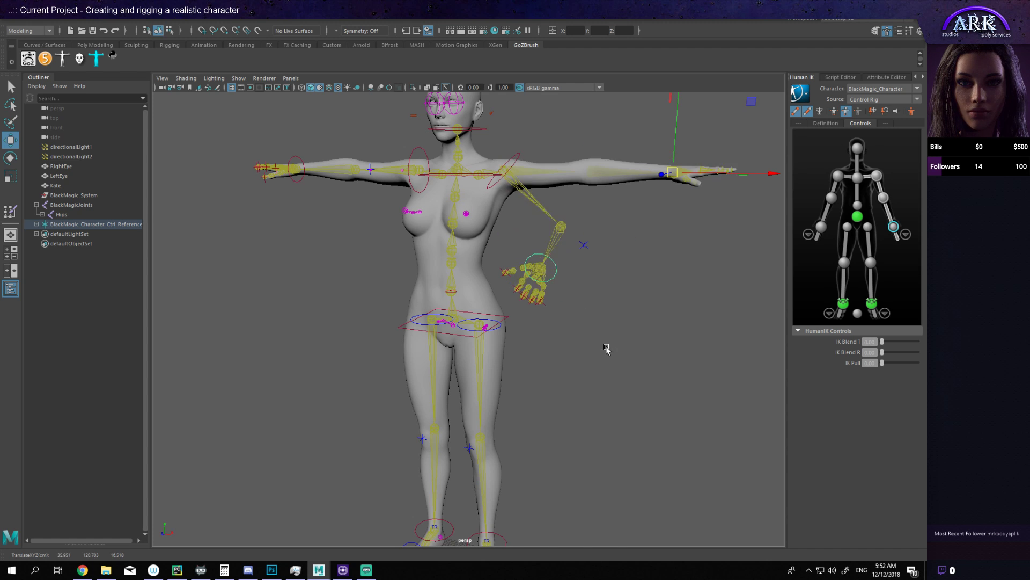
Step: Try rotating a middle toe control on the left foot
middle_click_drag(549, 480, 567, 312, "alt")
right_click_drag(568, 313, 526, 444, "alt")
middle_click_drag(579, 483, 526, 255, "alt")
left_click_drag(526, 256, 615, 382, "alt")
key("e")
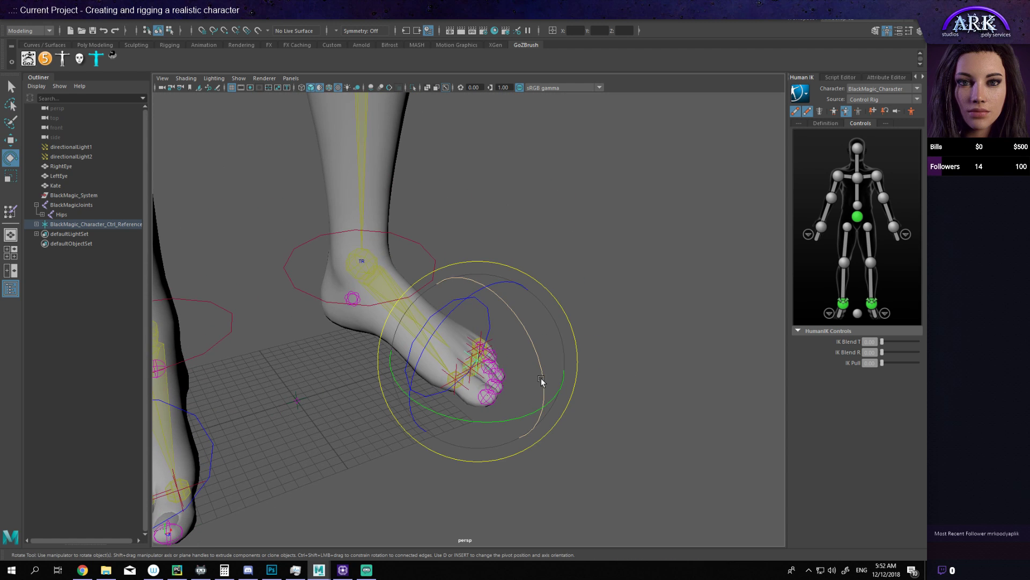
right_click_drag(508, 369, 506, 410, "alt")
left_click_drag(547, 407, 532, 408)
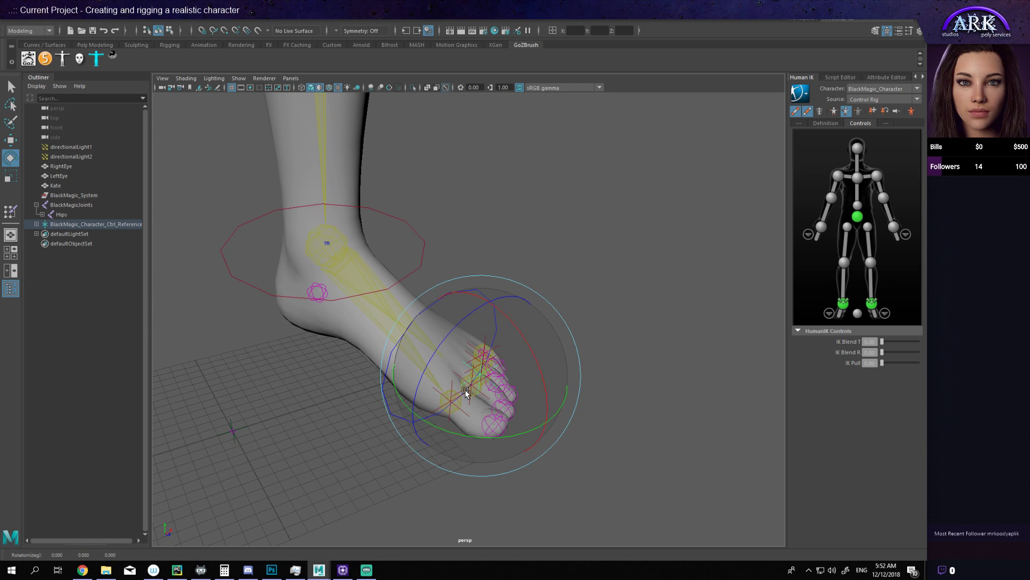
Step: Select the left foot's second toe control and try moving it, including the joint at the toe's tip
left_click(625, 421)
left_click(468, 386)
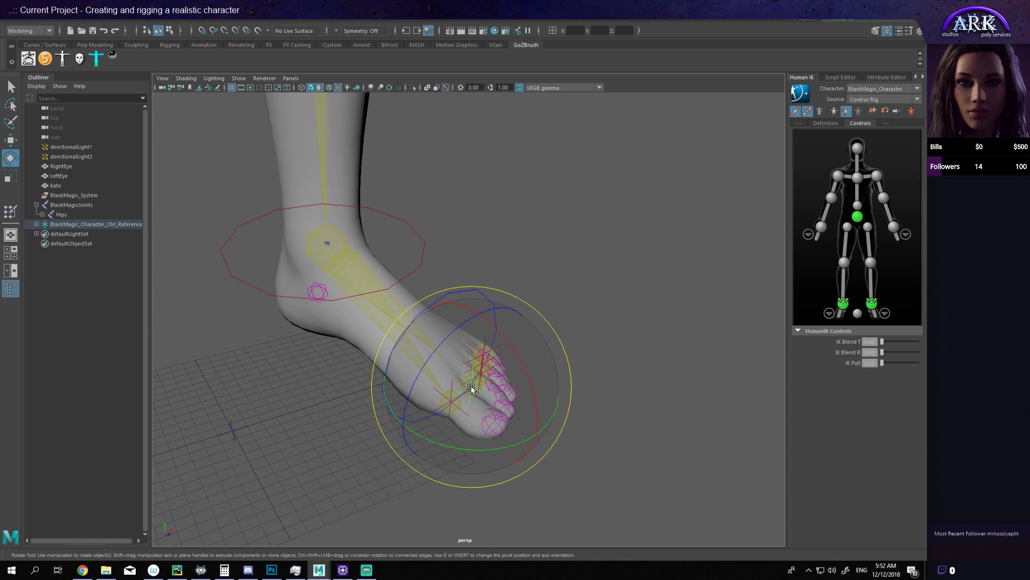
key("w")
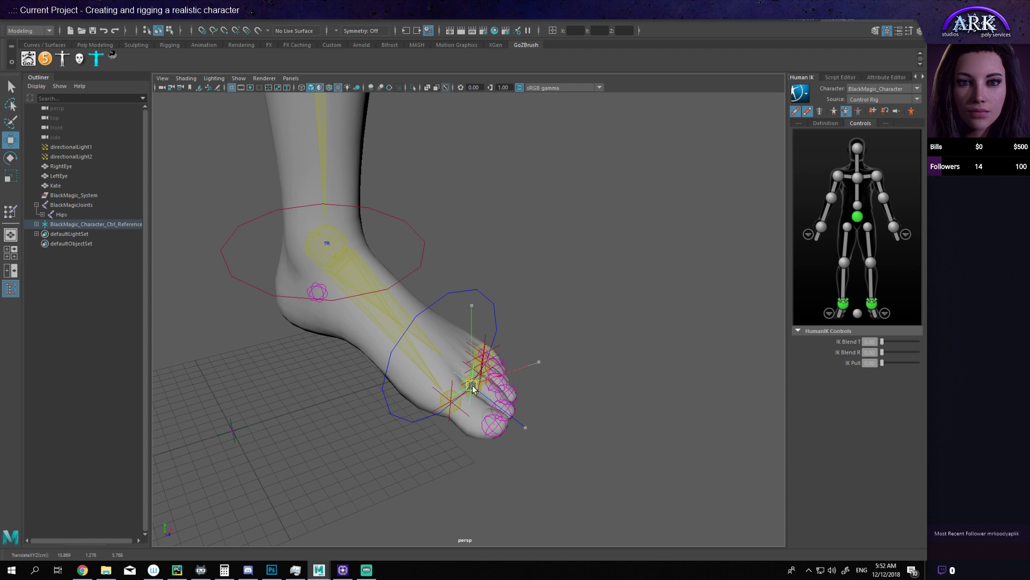
left_click_drag(510, 409, 478, 429, "alt")
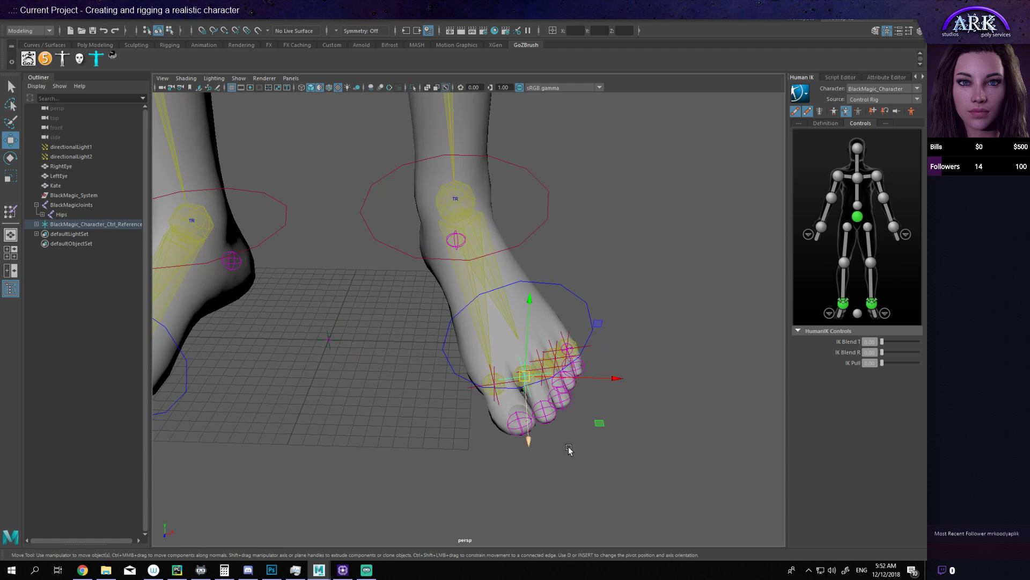
left_click(596, 461)
left_click(554, 417)
left_click_drag(555, 419, 558, 409)
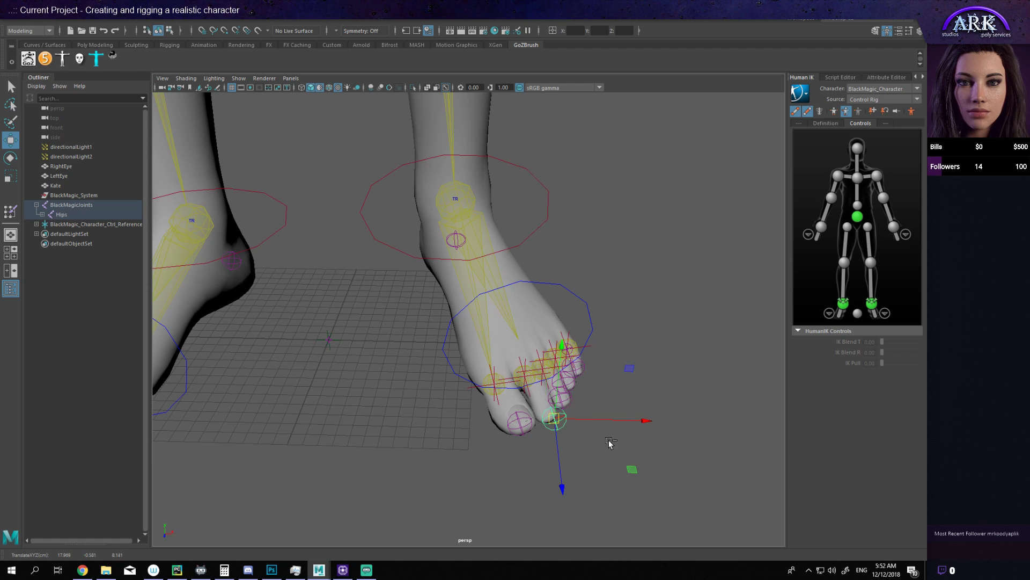
left_click_drag(611, 443, 651, 409, "alt")
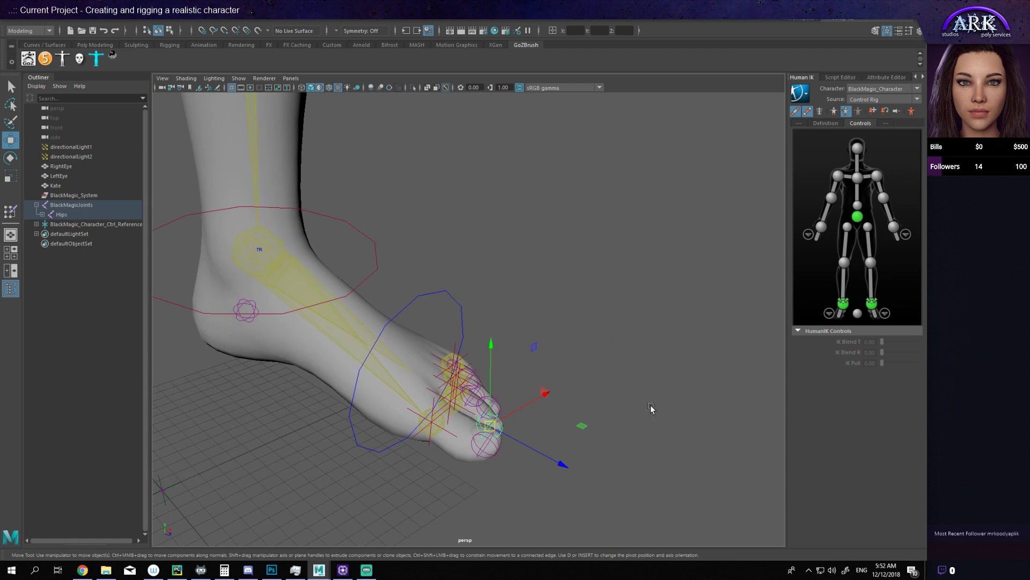
Step: Reselect the left foot's second toe control and test rotating and moving it
left_click(452, 399)
left_click_drag(564, 417, 498, 421, "alt")
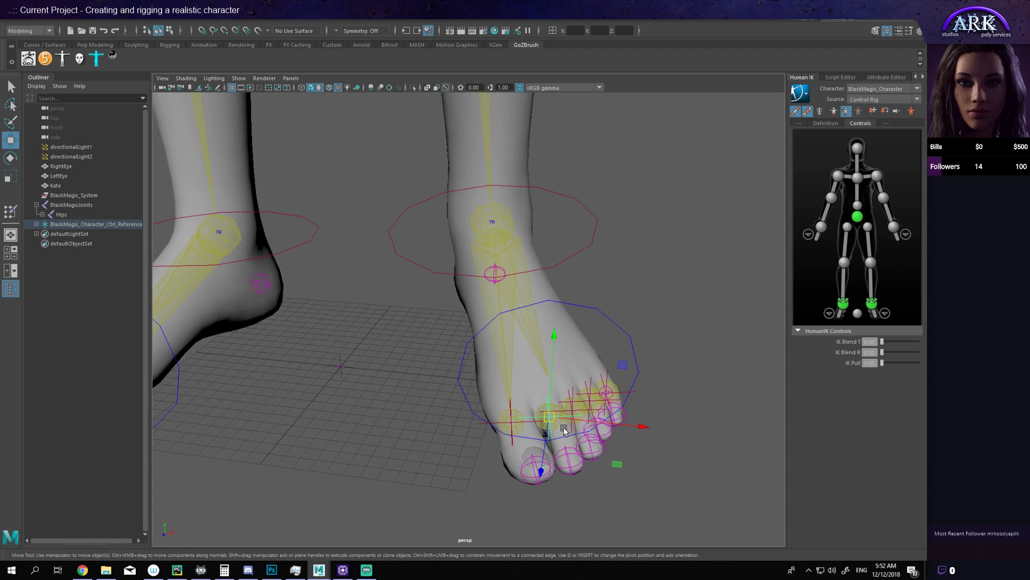
key("e")
mouse_move(563, 421)
left_mouse_down()
mouse_move(609, 449)
mouse_move(570, 351)
mouse_move(610, 391)
mouse_move(568, 428)
mouse_move(562, 396)
mouse_move(616, 411)
mouse_move(542, 419)
mouse_move(571, 420)
mouse_move(562, 427)
left_mouse_up()
key("w")
right_click_drag(600, 439, 488, 417, "alt")
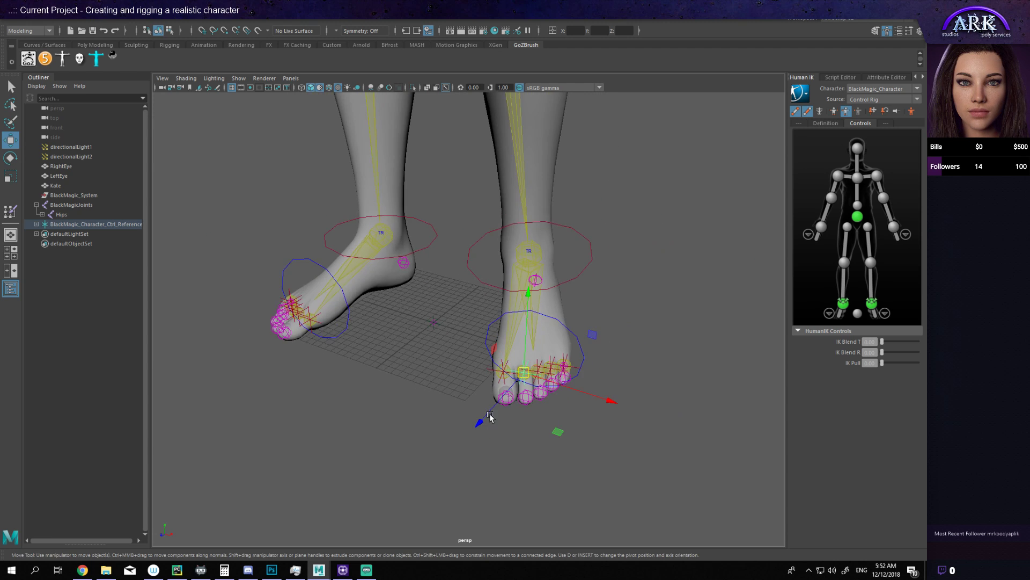
Step: Select the control around the ball of the right foot and move it forward to lift the leg off the ground
left_click_drag(489, 416, 453, 376, "alt")
right_click_drag(453, 376, 410, 347, "alt")
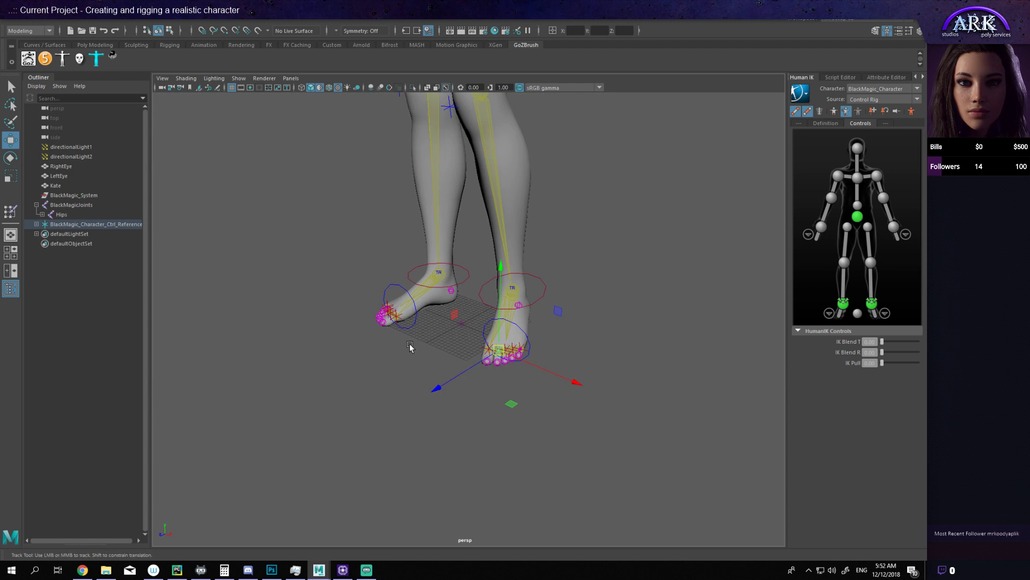
middle_click_drag(410, 347, 462, 392, "alt")
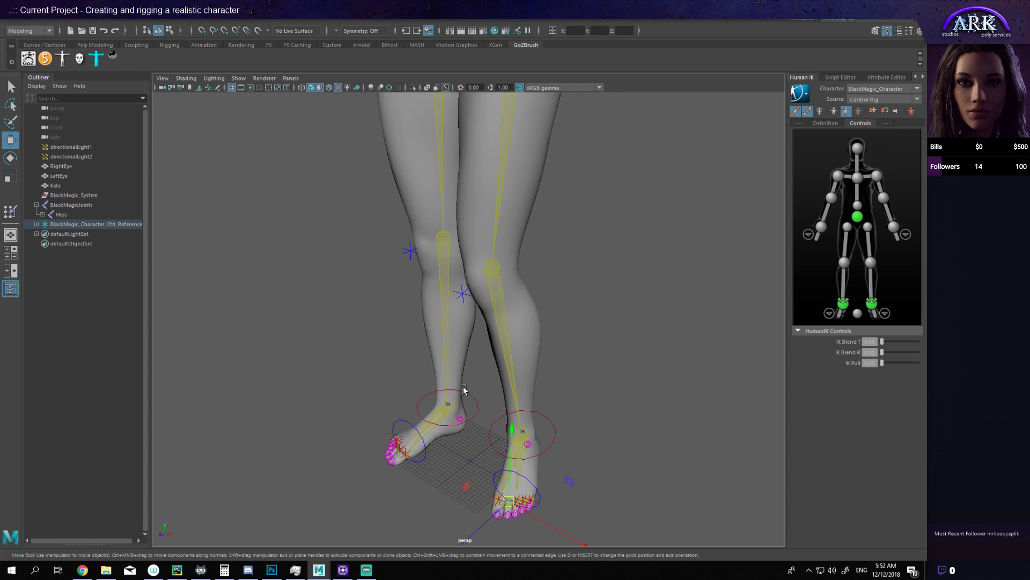
mouse_move(462, 391)
left_mouse_down("alt")
mouse_move(497, 383)
mouse_move(469, 390)
left_mouse_up("alt")
scroll(496, 380, "down", 5)
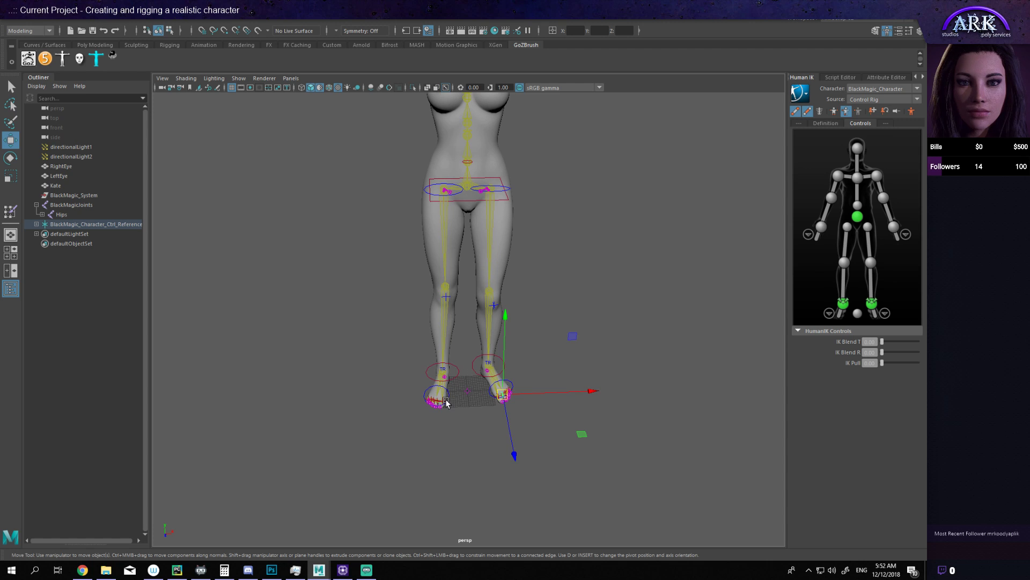
left_click(469, 442)
right_click_drag(432, 391, 465, 390, "alt")
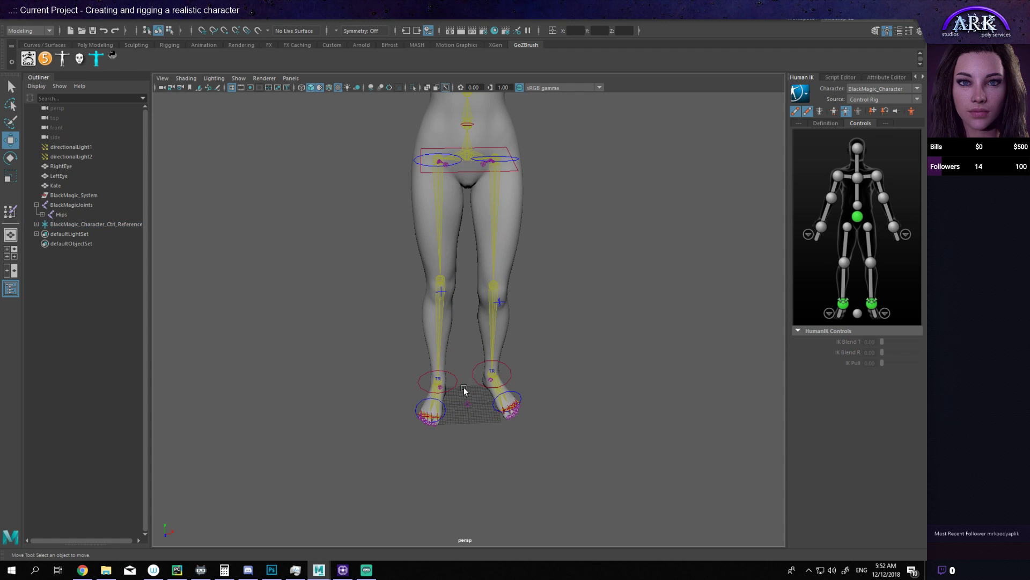
left_click(449, 410)
mouse_move(450, 410)
left_mouse_down()
mouse_move(354, 359)
mouse_move(408, 295)
mouse_move(397, 359)
mouse_move(455, 440)
mouse_move(508, 425)
mouse_move(466, 406)
left_mouse_up()
left_click_drag(456, 416, 653, 385, "alt")
key("ctrl+z")
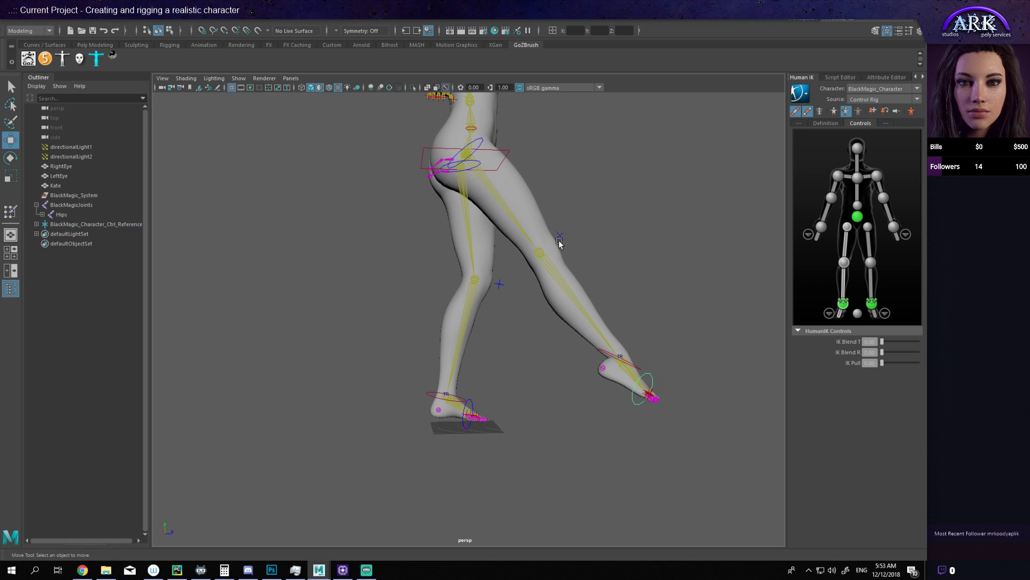
Step: Select the right knee control and test bending the raised leg by moving it
left_click(559, 242)
left_click_drag(564, 239, 547, 253)
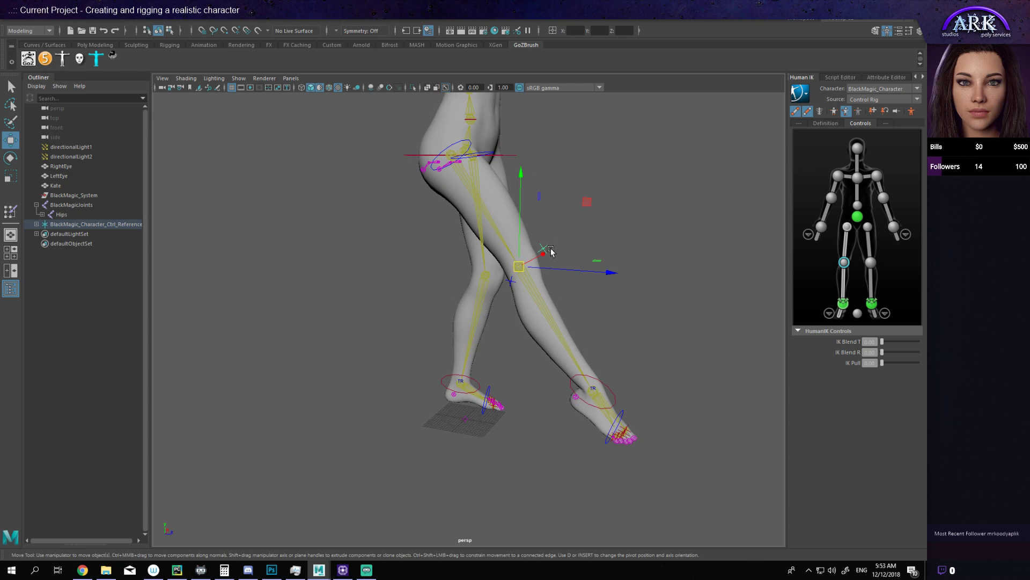
left_click(720, 310)
left_click(547, 250)
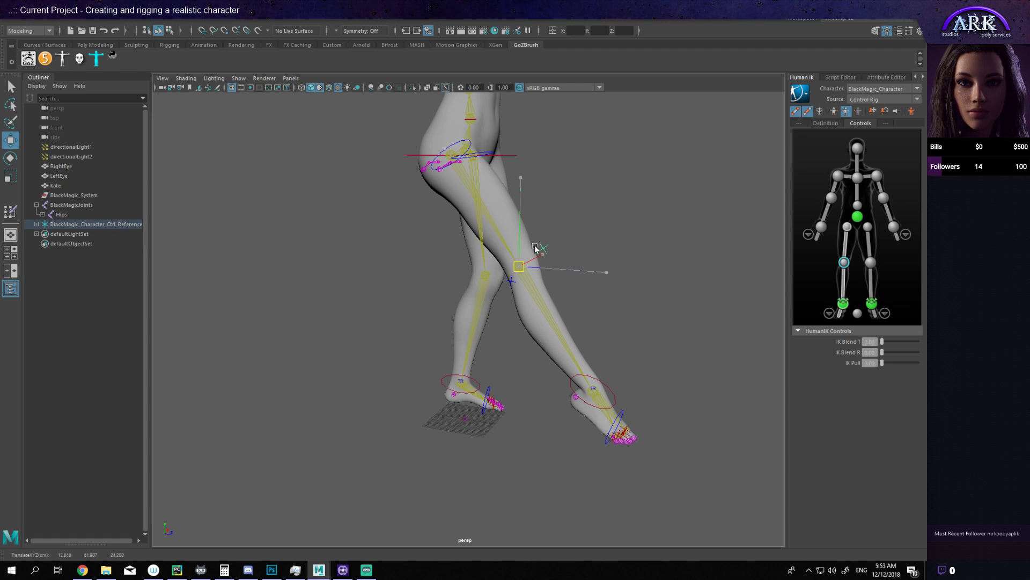
left_click_drag(537, 264, 561, 253)
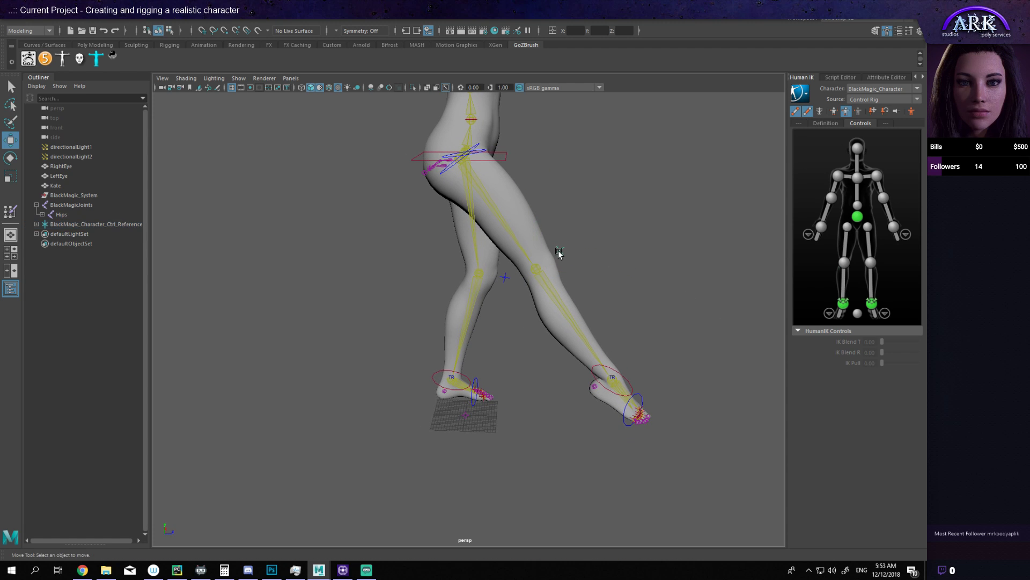
Step: Test rotating the right knee control, compare it with the left knee control, and retry moving the right one
left_click_drag(643, 284, 595, 287, "alt")
left_click(545, 268)
left_click(547, 265)
key("e")
left_click_drag(605, 235, 631, 260)
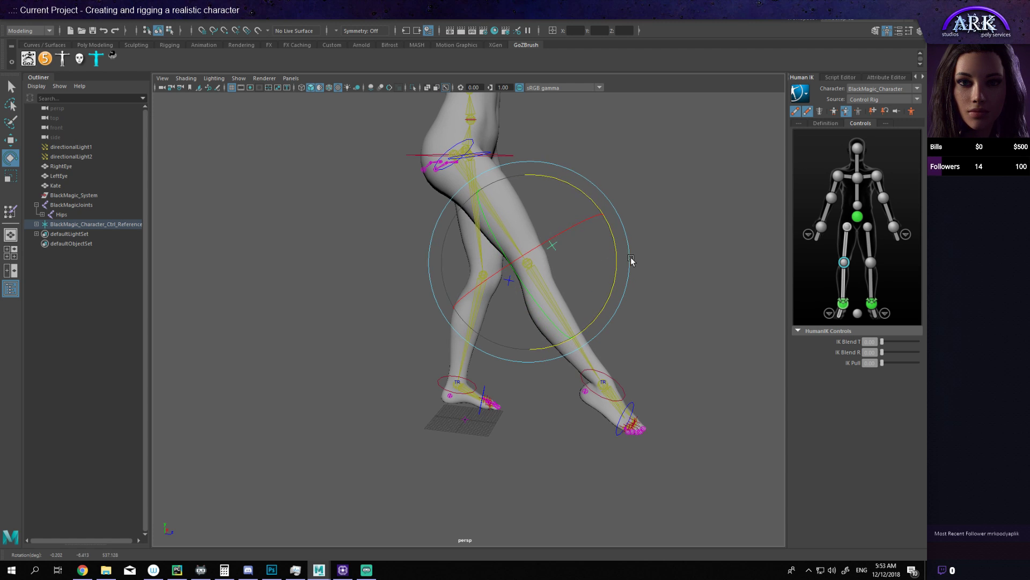
left_click(679, 306)
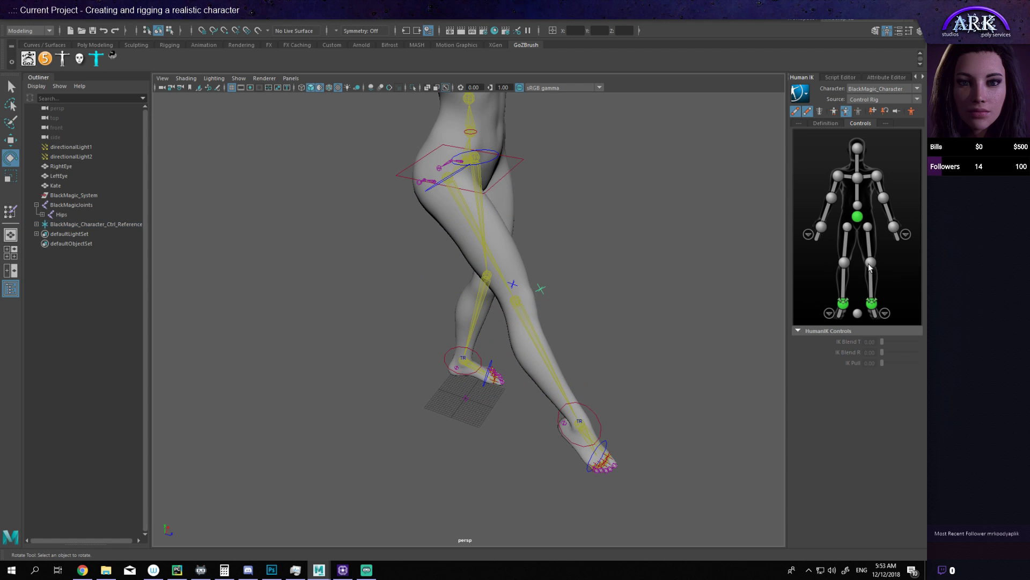
left_click(871, 262)
left_click_drag(577, 314, 622, 277, "alt")
left_click(845, 263)
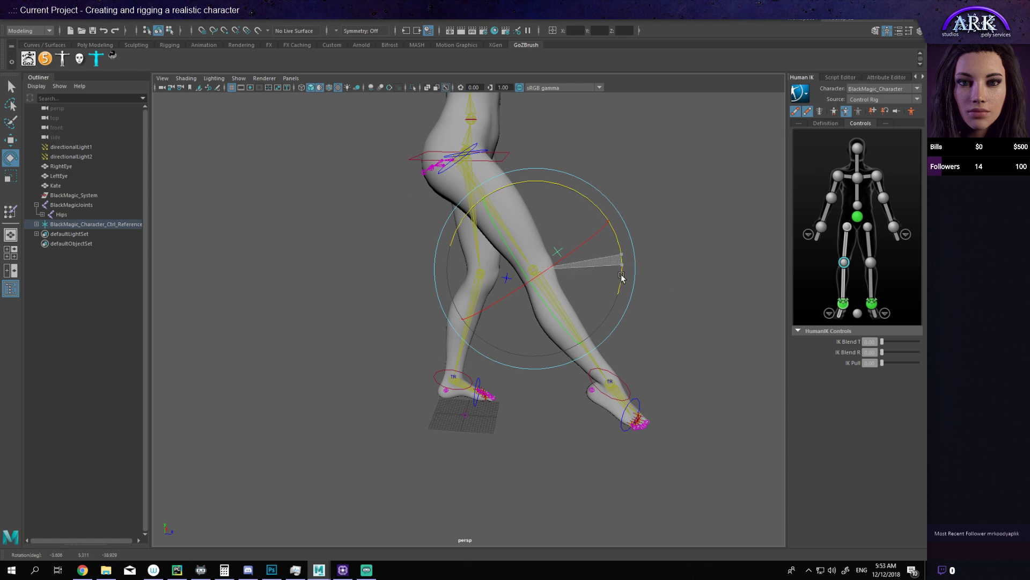
key("w")
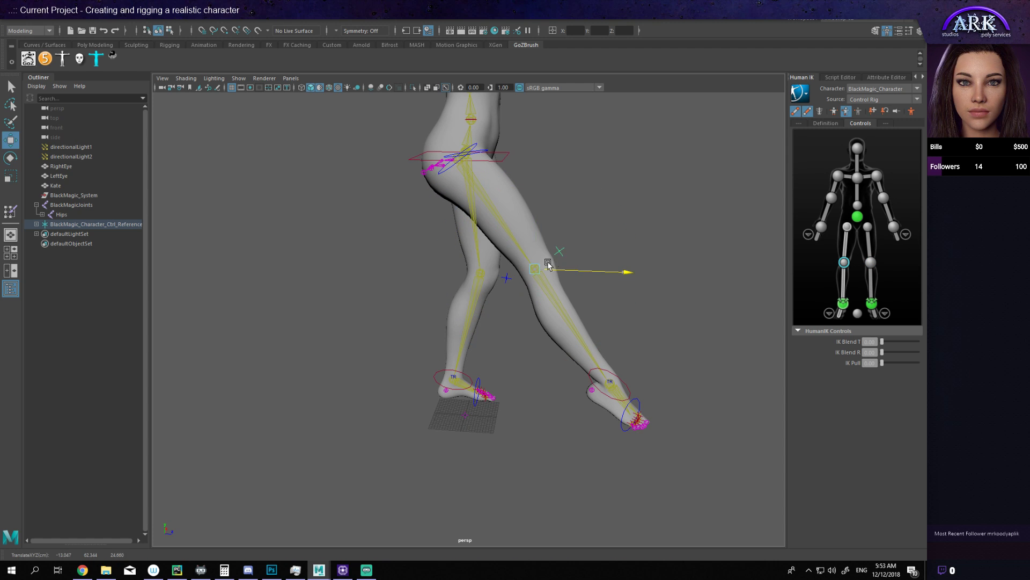
mouse_move(659, 293)
left_mouse_down("alt")
mouse_move(614, 289)
mouse_move(635, 272)
mouse_move(665, 284)
left_mouse_up("alt")
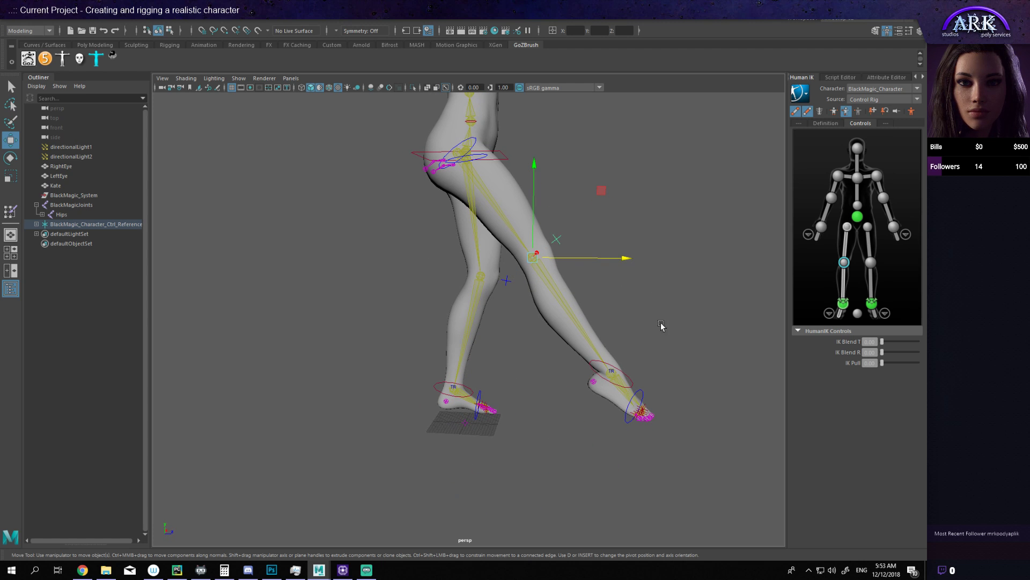
Step: Undo the trial move of the right toe-base control and pull the right ankle control back toward the body
left_click_drag(635, 406, 594, 416)
key("ctrl+z")
left_click(626, 374)
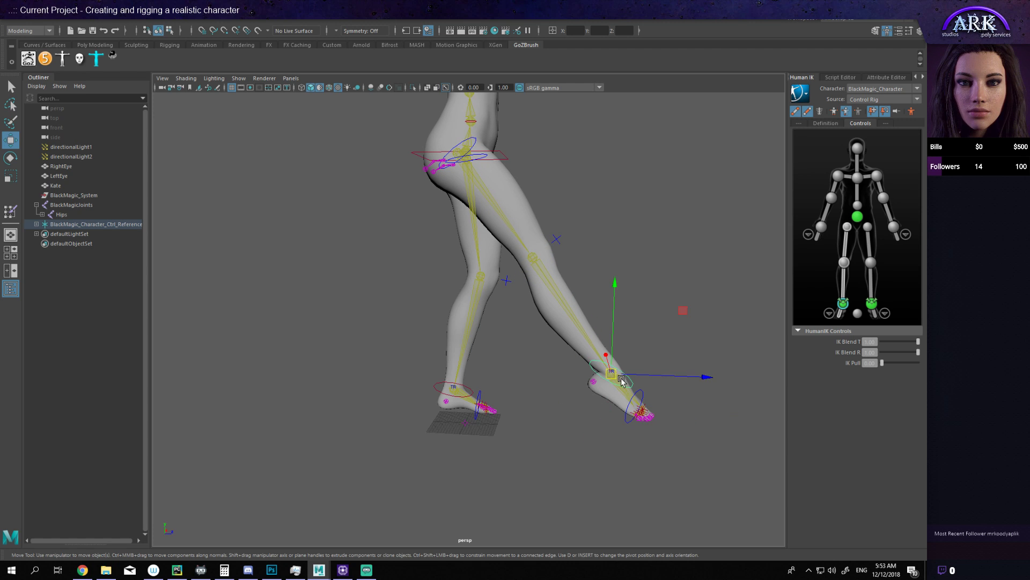
left_click_drag(623, 376, 562, 353)
Step: Select the chest control and move it in several directions to test how the torso and limbs follow
left_click_drag(658, 263, 455, 268, "alt")
right_click_drag(455, 269, 290, 225, "alt")
middle_click_drag(466, 249, 462, 299, "alt")
left_click_drag(462, 299, 480, 272, "alt")
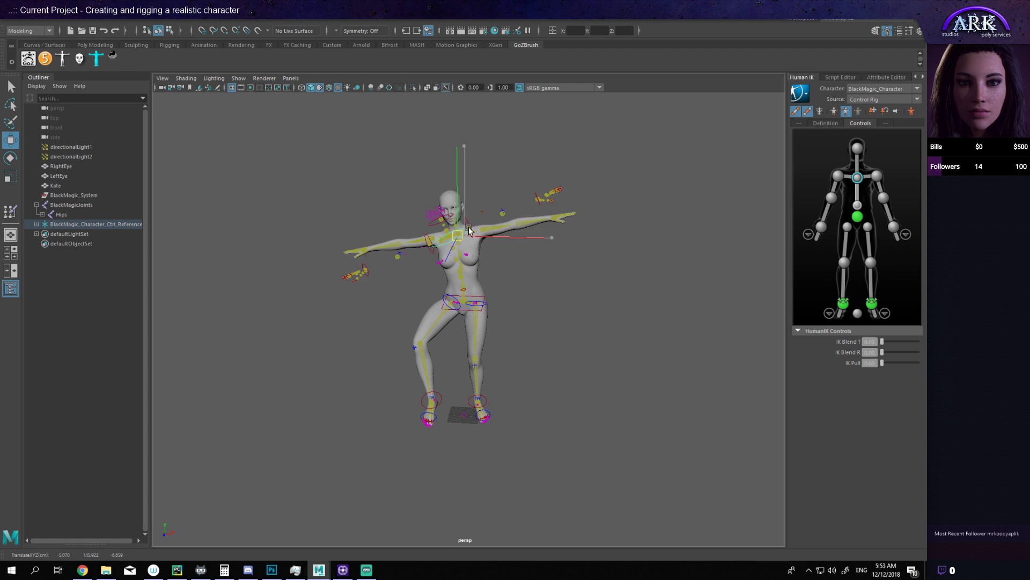
middle_click_drag(463, 267, 465, 271)
left_click_drag(465, 271, 504, 275, "alt")
right_click_drag(505, 275, 577, 320, "alt")
left_click_drag(577, 320, 484, 206, "alt")
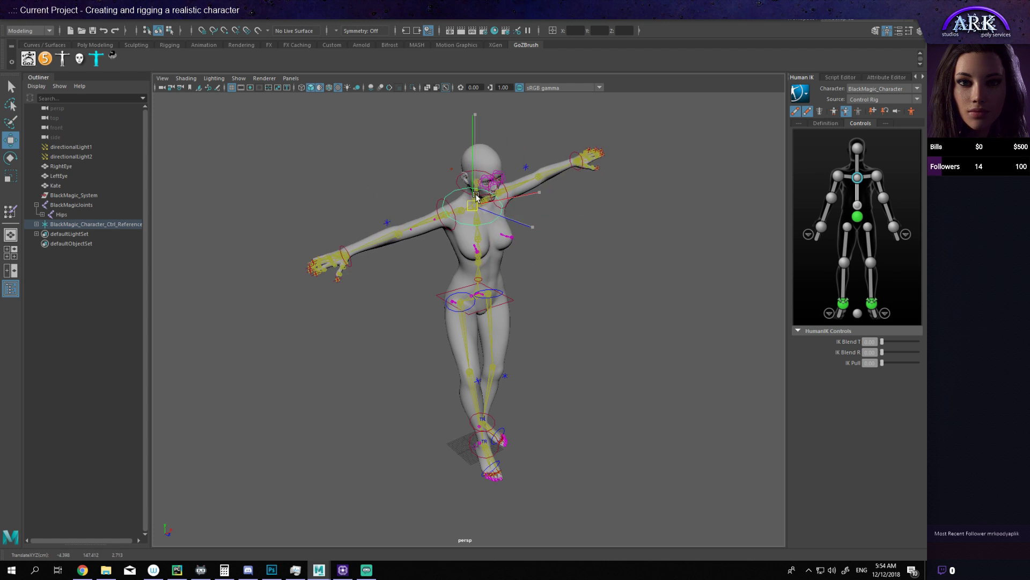
Step: Test rotating the left buttock joint, undo the trial rotation, and clear the selection
left_click_drag(580, 236, 792, 243, "alt")
scroll(569, 272, "up", 2)
left_click_drag(537, 274, 594, 282, "alt")
left_click(482, 292)
scroll(473, 279, "up", 5)
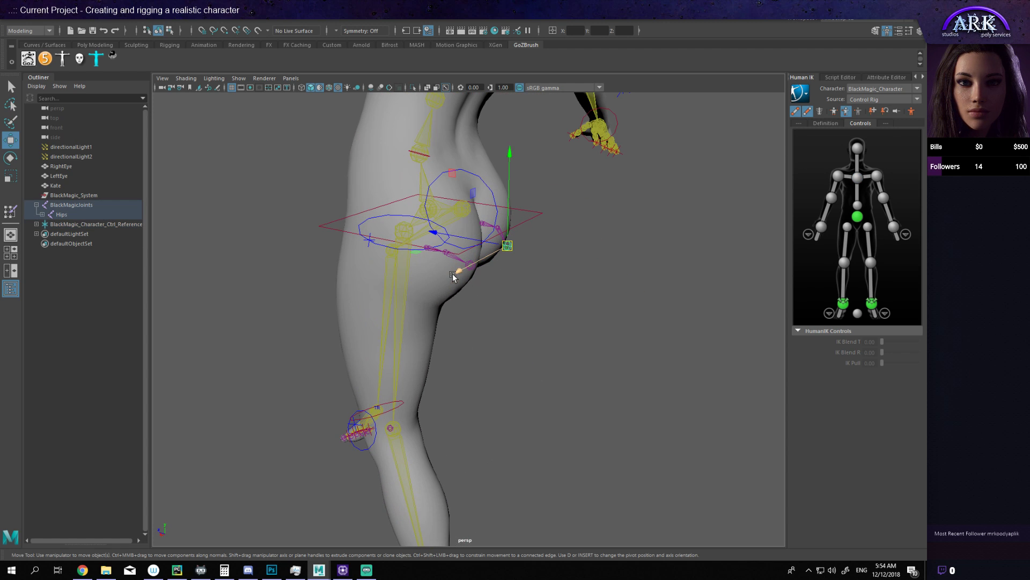
left_click(446, 250)
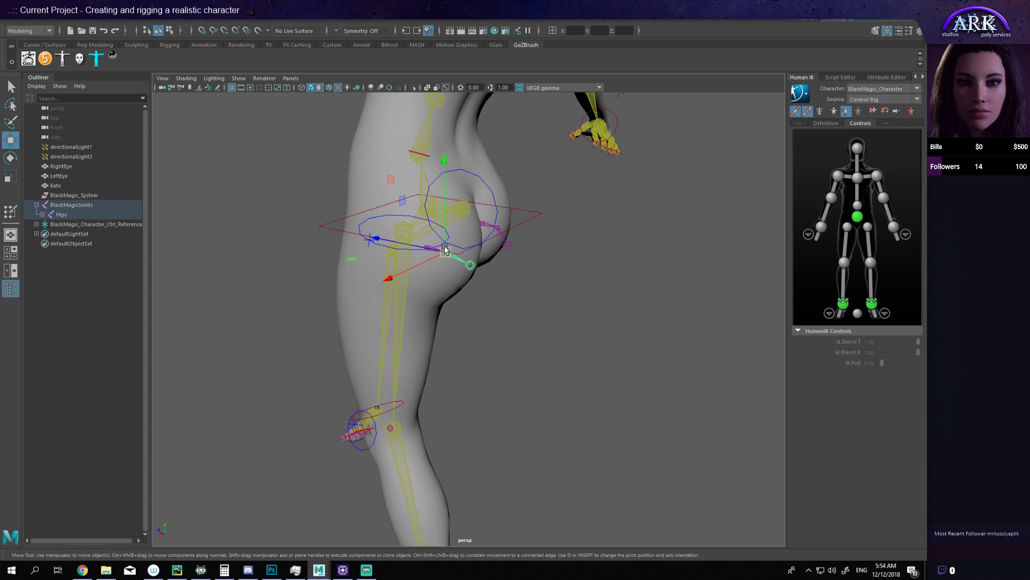
key("e")
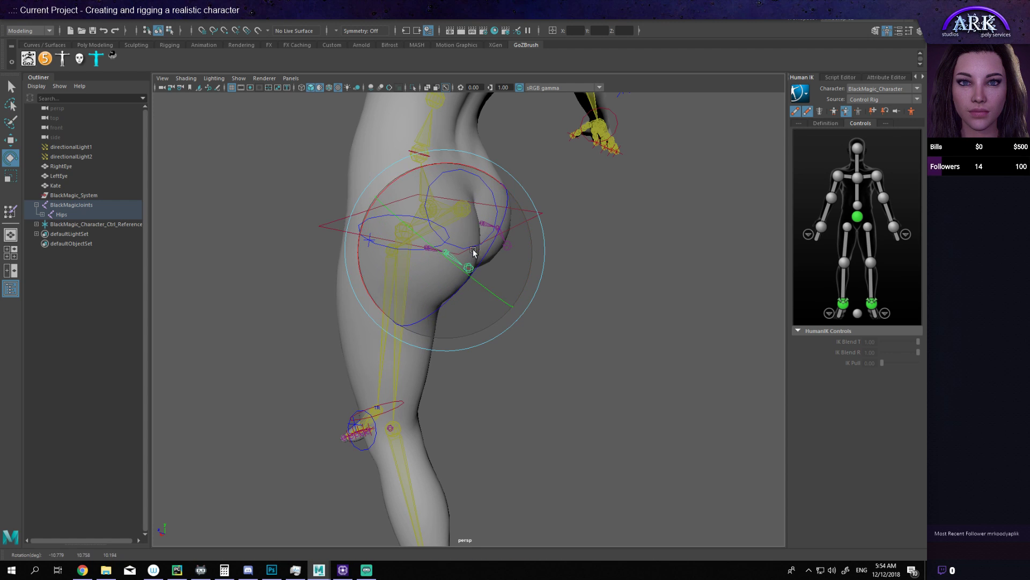
key("ctrl+z")
scroll(483, 264, "down", 5)
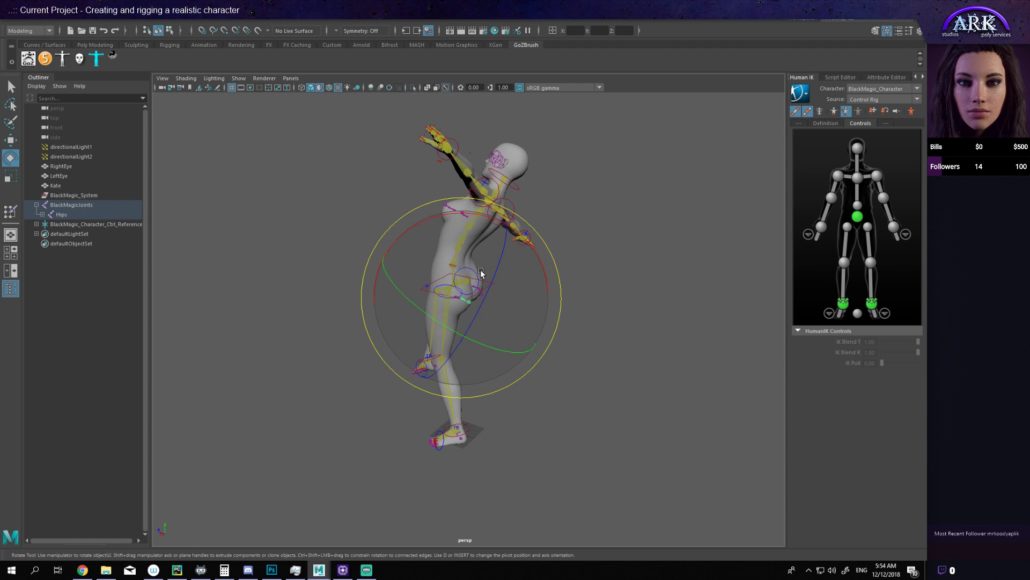
scroll(452, 293, "up", 2)
scroll(447, 296, "down", 2)
left_click_drag(447, 299, 520, 317, "alt")
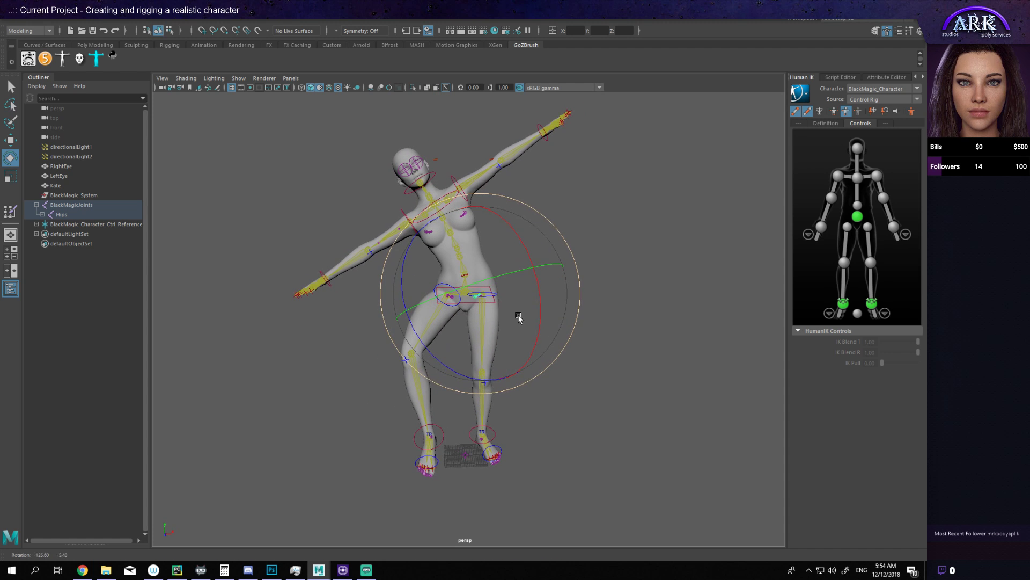
left_click(613, 336)
Step: Switch the character's source to Stance to preview the default pose, and set it back to Control Rig
left_click_drag(614, 336, 563, 310, "alt")
scroll(564, 309, "up", 2)
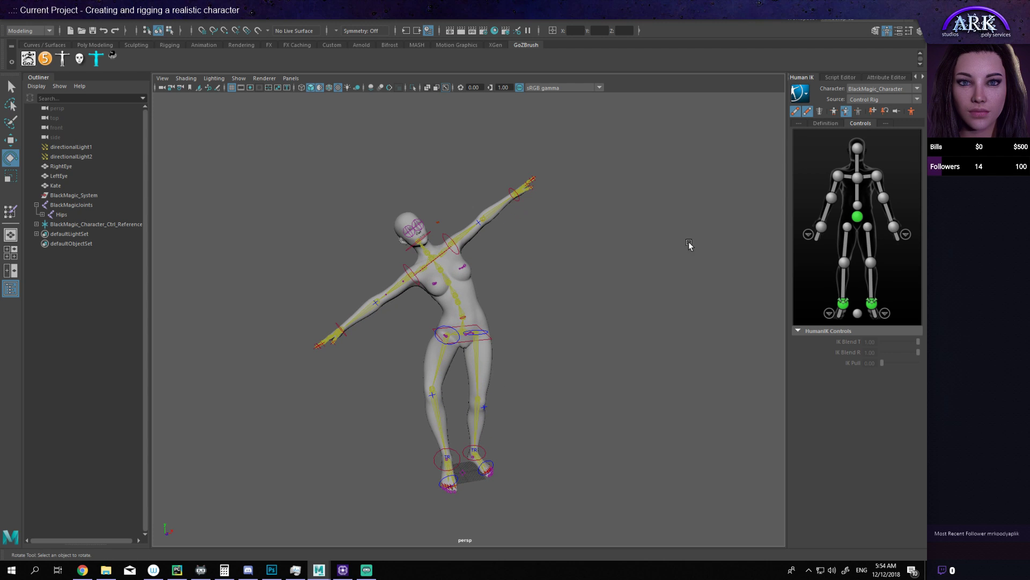
left_click(902, 101)
left_click(902, 119)
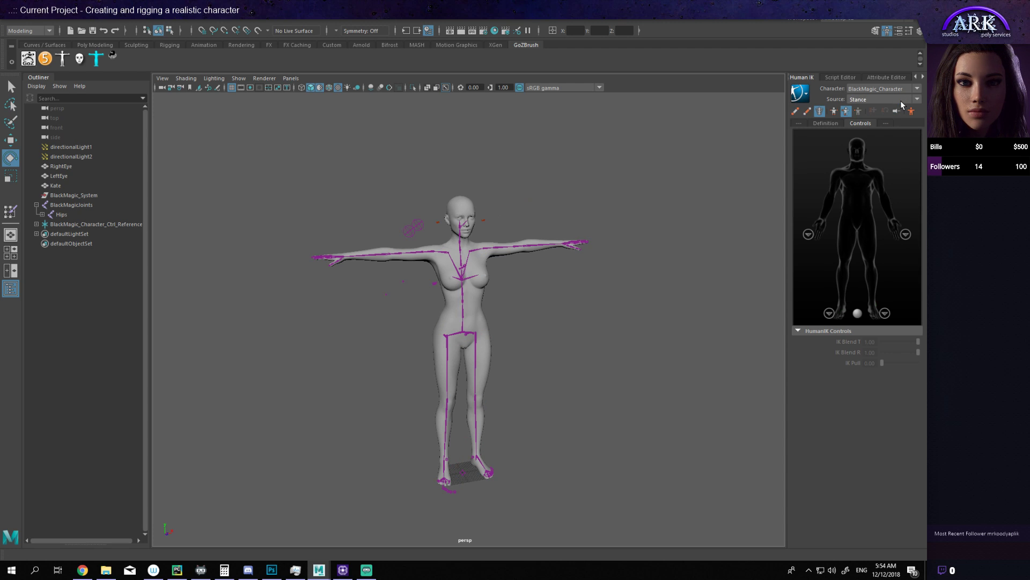
left_click(901, 101)
left_click(880, 129)
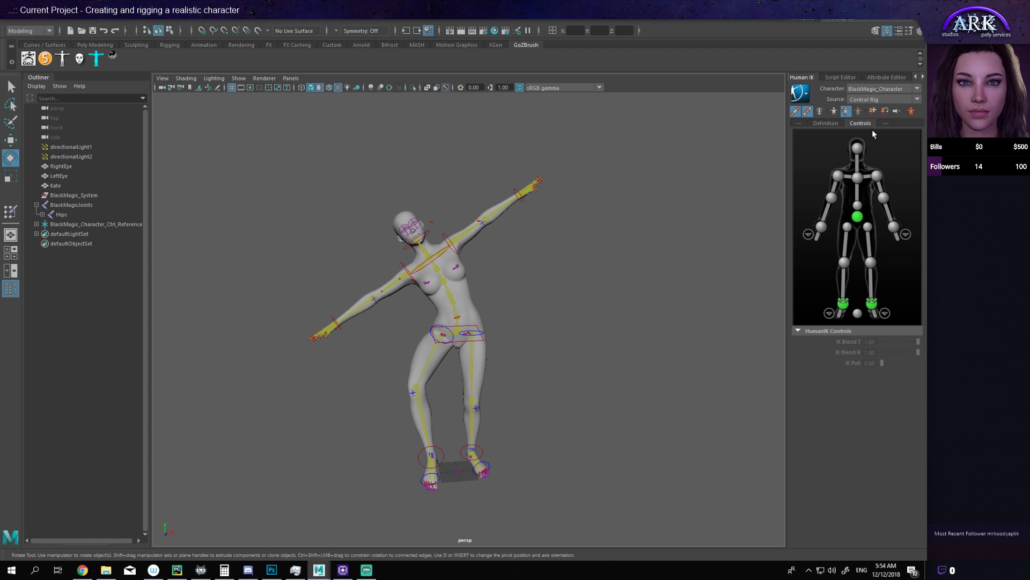
Step: Set the HumanIK manipulation mode to Full Body and return the control rig to its stance pose
left_click(846, 112)
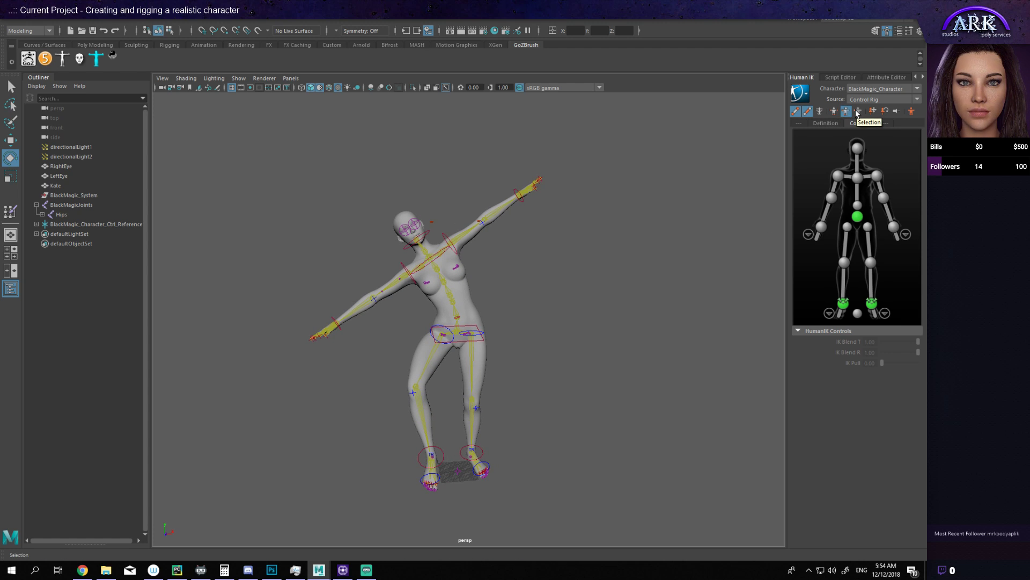
left_click(834, 113)
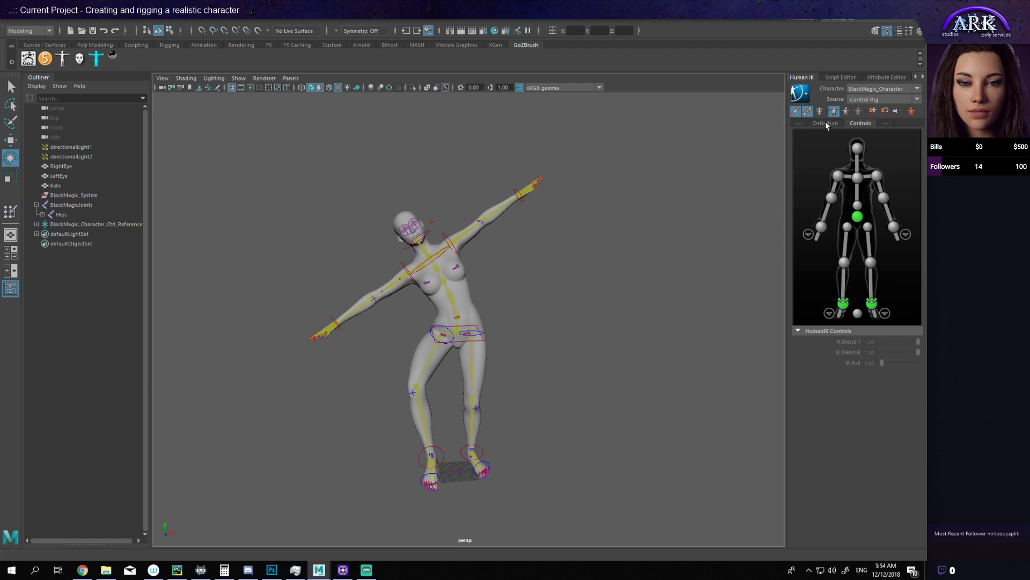
left_click(912, 117)
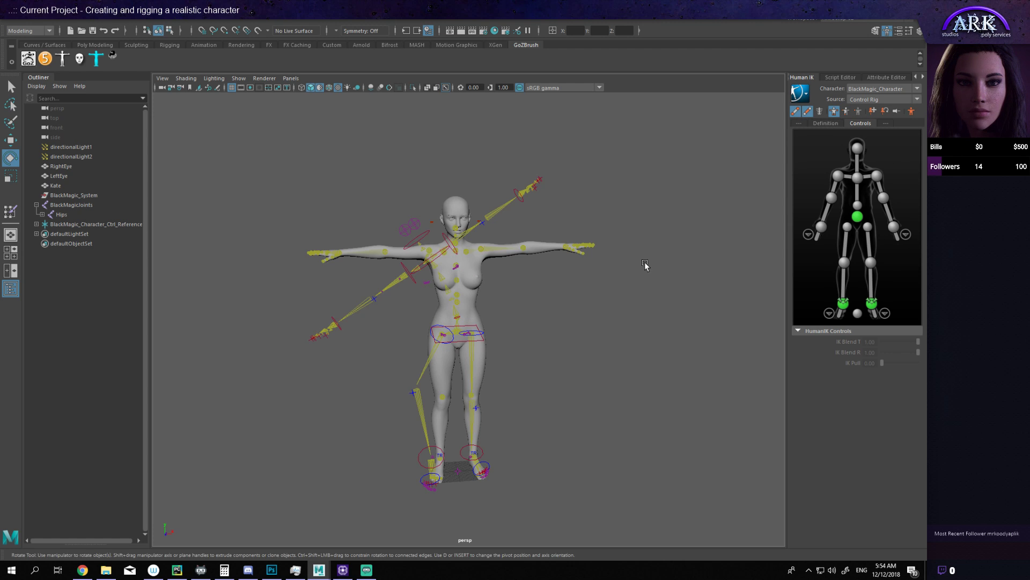
left_click_drag(656, 268, 536, 352, "alt")
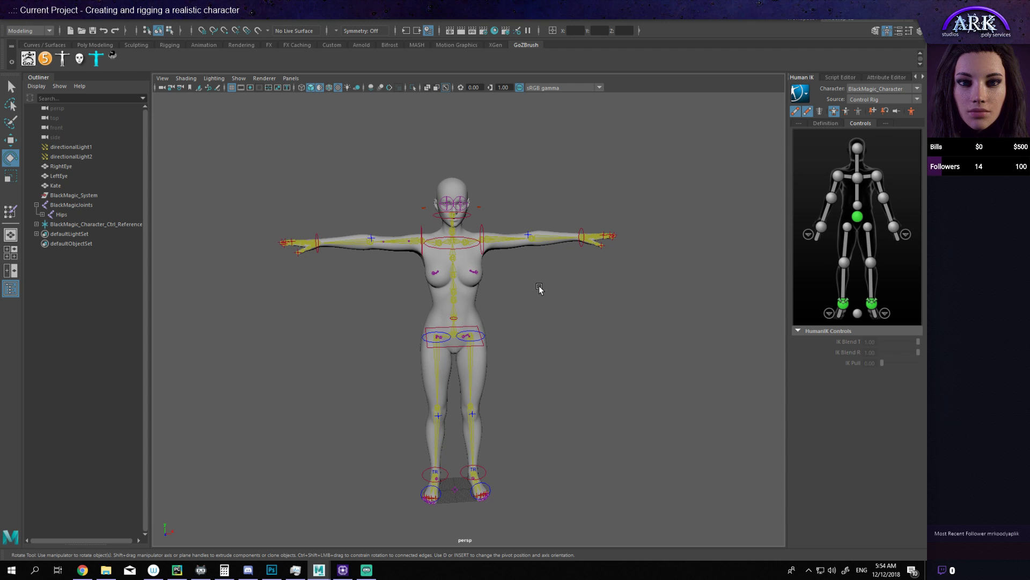
Step: Examine the torso, shoulder and head controls of the reset rig from the front
scroll(445, 175, "up", 4)
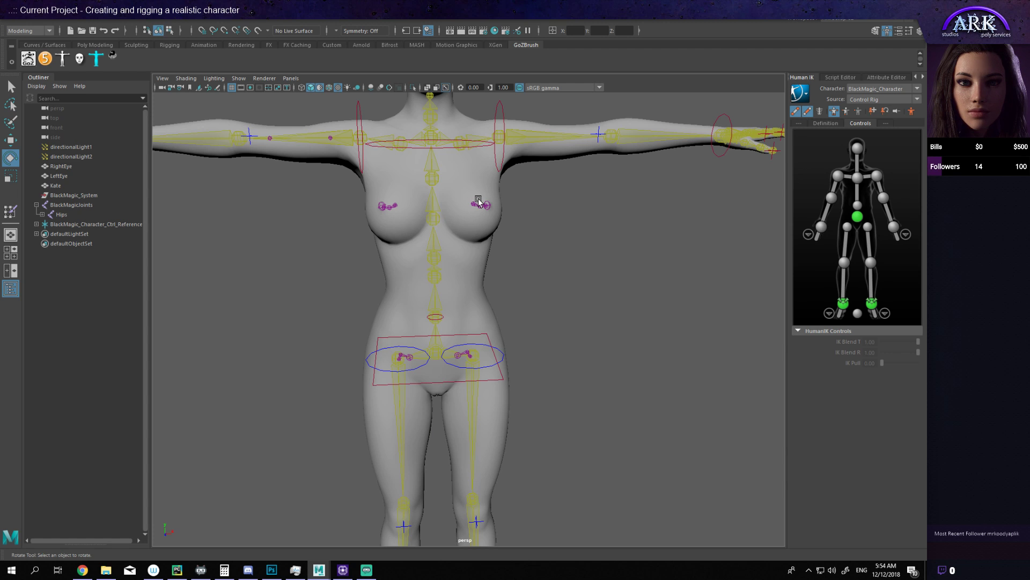
scroll(494, 210, "down", 3)
scroll(505, 217, "up", 5)
scroll(505, 219, "down", 6)
scroll(505, 219, "up", 4)
middle_click_drag(518, 132, 559, 396, "alt")
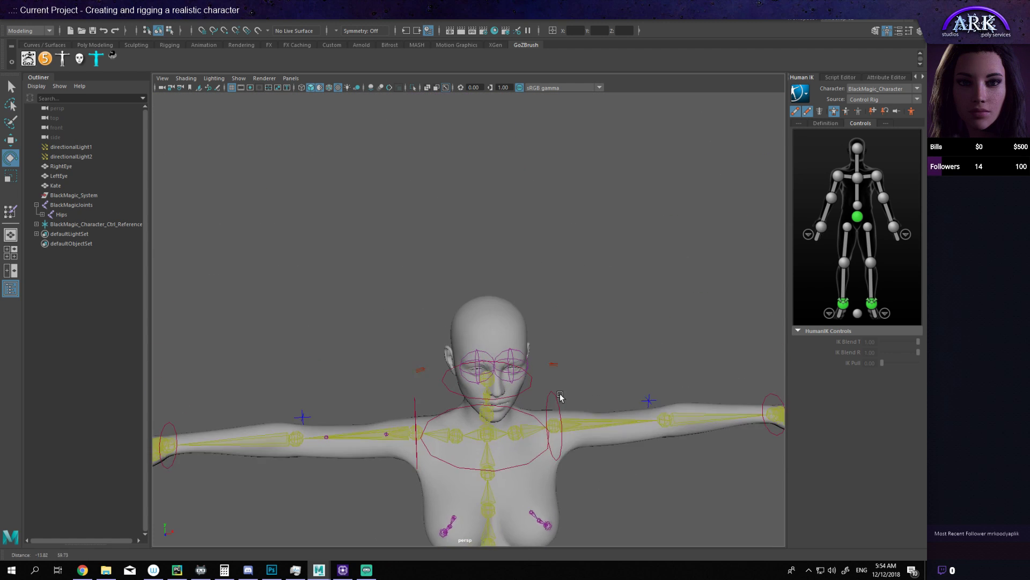
left_click_drag(560, 396, 531, 298, "alt")
scroll(497, 282, "up", 3)
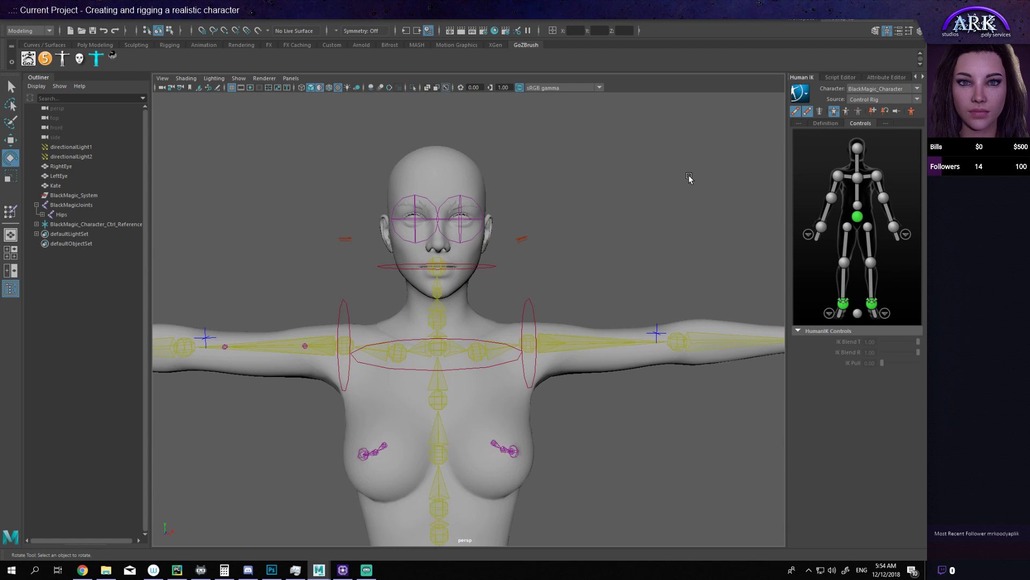
Step: Hide the control rig's skeleton, inspect the IK controls by themselves on the body, and hide those as well
left_click(833, 112)
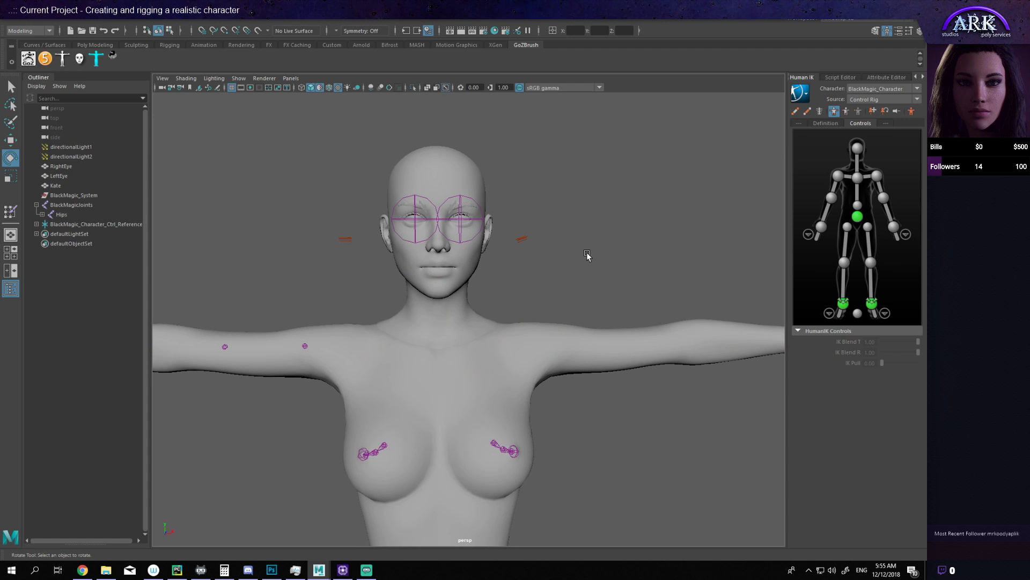
left_click(796, 113)
right_click_drag(715, 234, 623, 320, "alt")
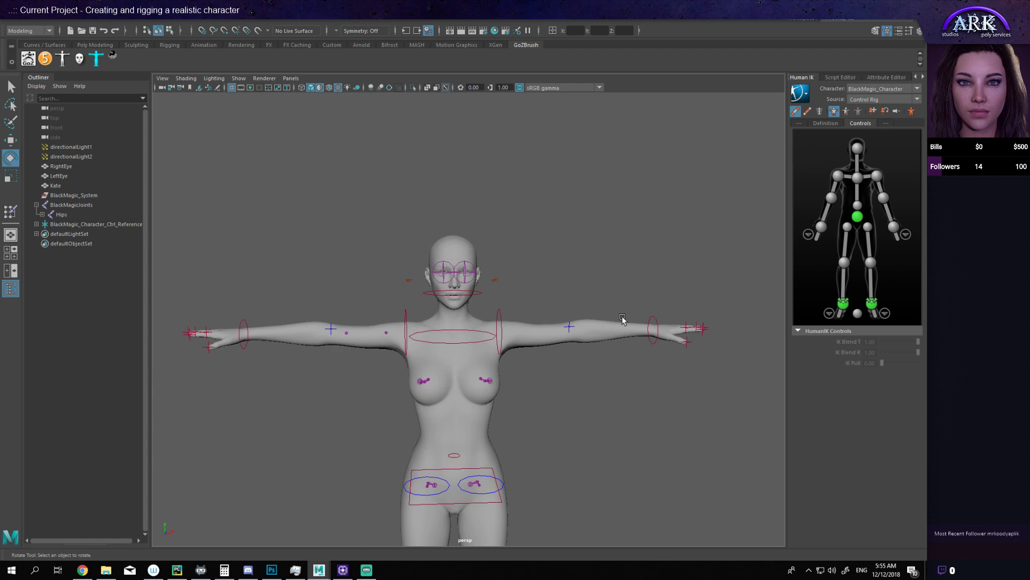
left_click_drag(623, 320, 518, 314, "alt")
right_click_drag(344, 284, 403, 289, "alt")
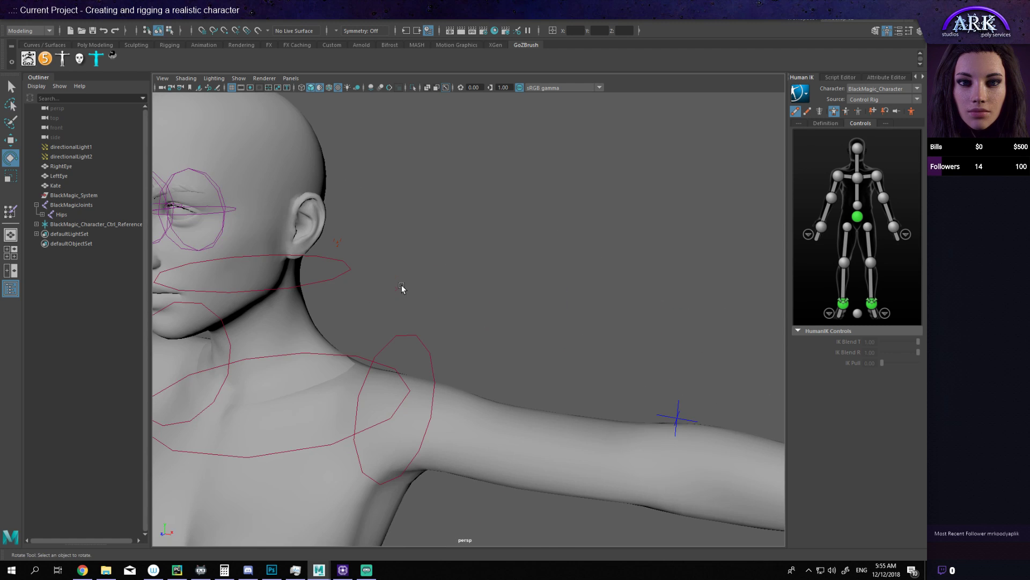
middle_click_drag(402, 290, 537, 347, "alt")
left_click_drag(538, 342, 584, 329, "alt")
middle_click_drag(633, 295, 497, 314, "alt")
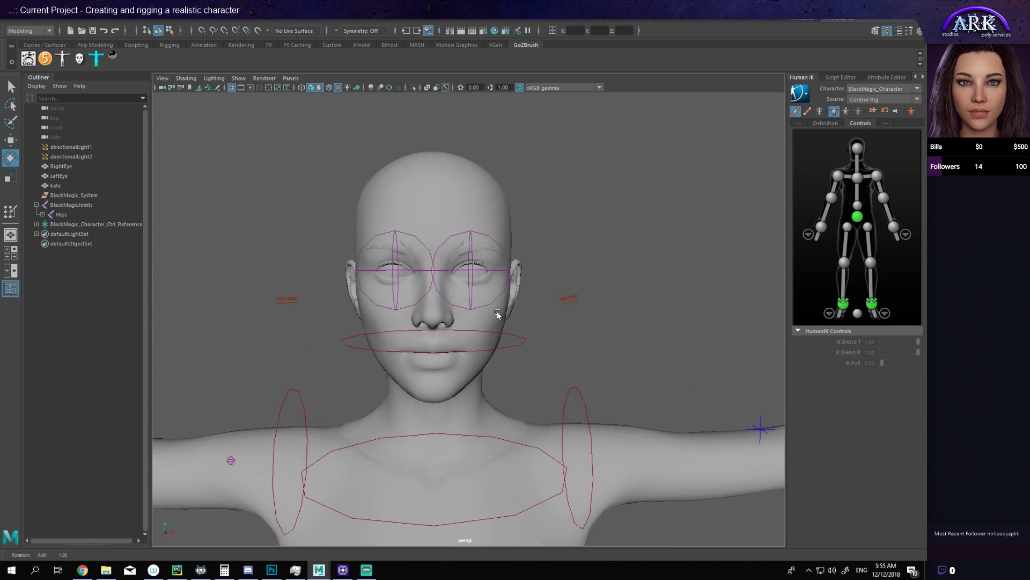
left_click_drag(497, 314, 503, 308, "alt")
left_click(798, 111)
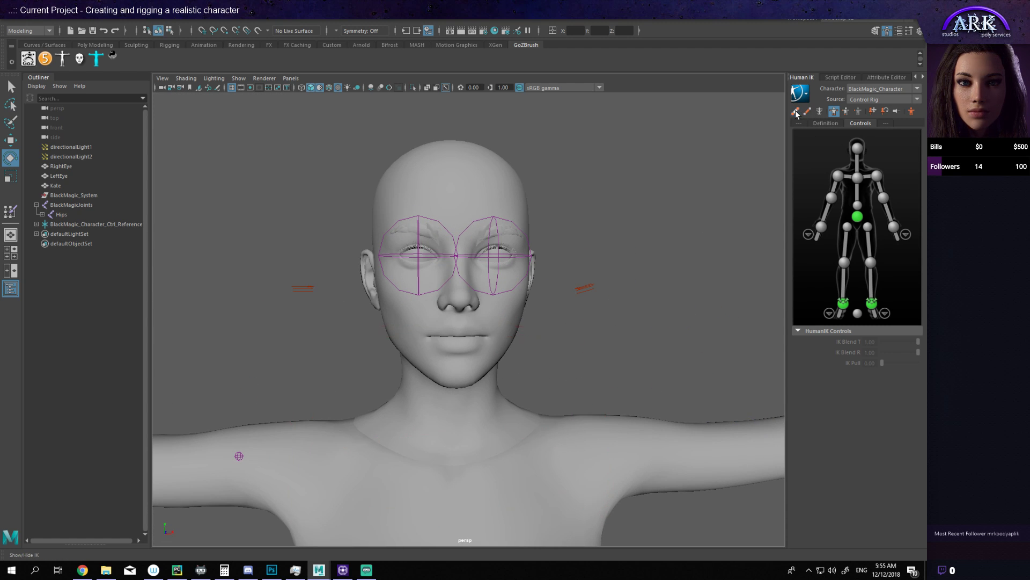
Step: Compare the head with X-ray joints off and on, examining the joints around the eyes and upper body
left_click(446, 89)
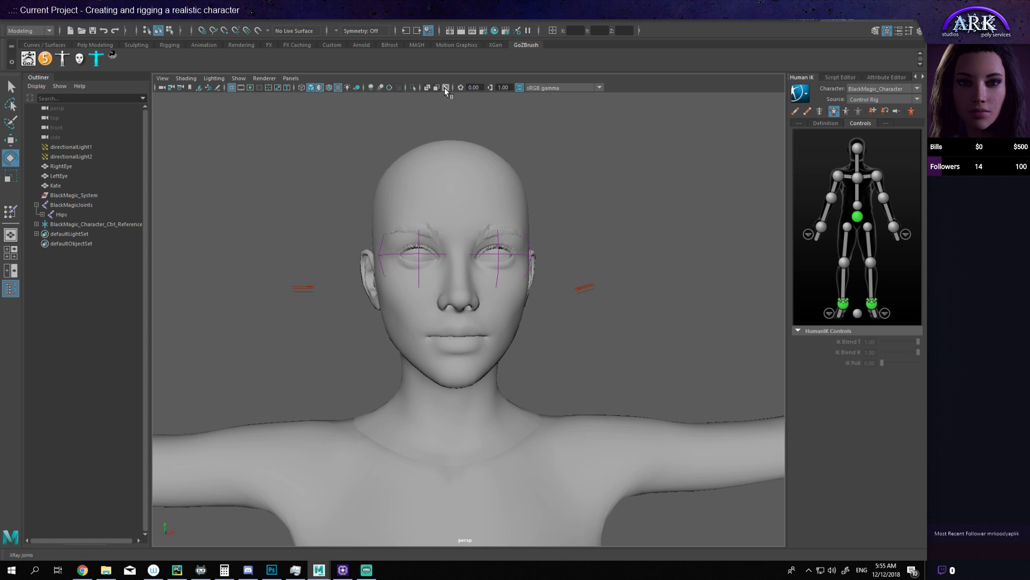
left_click(444, 88)
right_click_drag(479, 207, 552, 413, "alt")
middle_click_drag(551, 412, 540, 325, "alt")
mouse_move(539, 325)
left_mouse_down("alt")
mouse_move(545, 335)
mouse_move(586, 331)
mouse_move(547, 332)
left_mouse_up("alt")
scroll(497, 236, "up", 5)
middle_click_drag(494, 232, 506, 306, "alt")
scroll(506, 306, "up", 4)
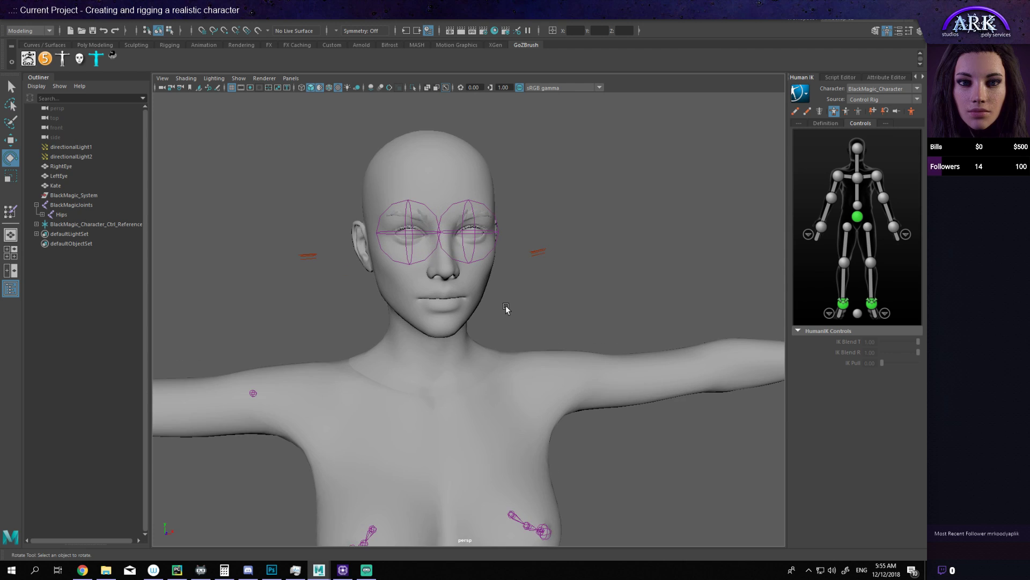
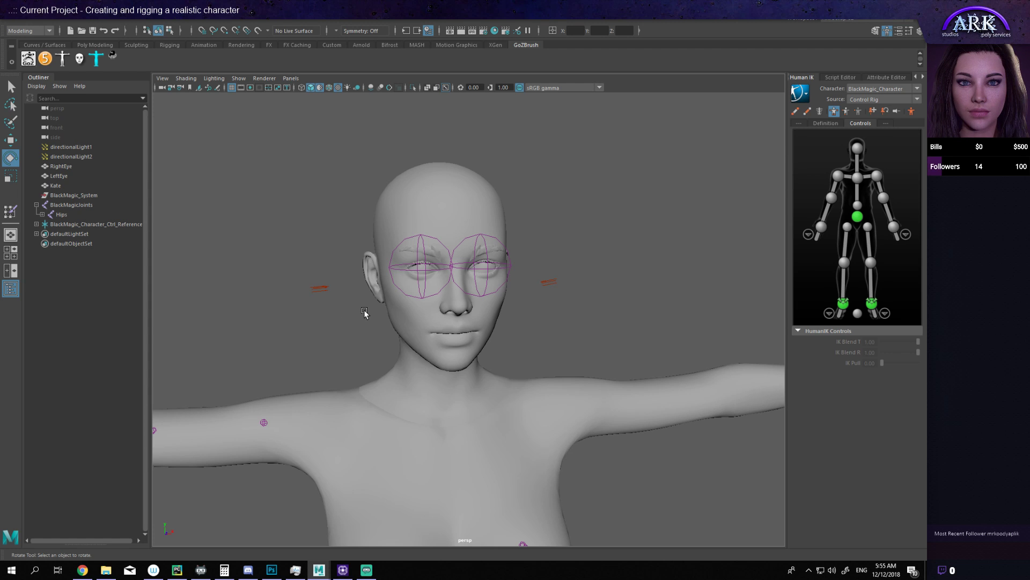
Step: Hide the BlackMagicJoints skeleton so that only the character's mesh remains around the head
scroll(429, 202, "up", 5)
left_click_drag(430, 202, 471, 286, "alt")
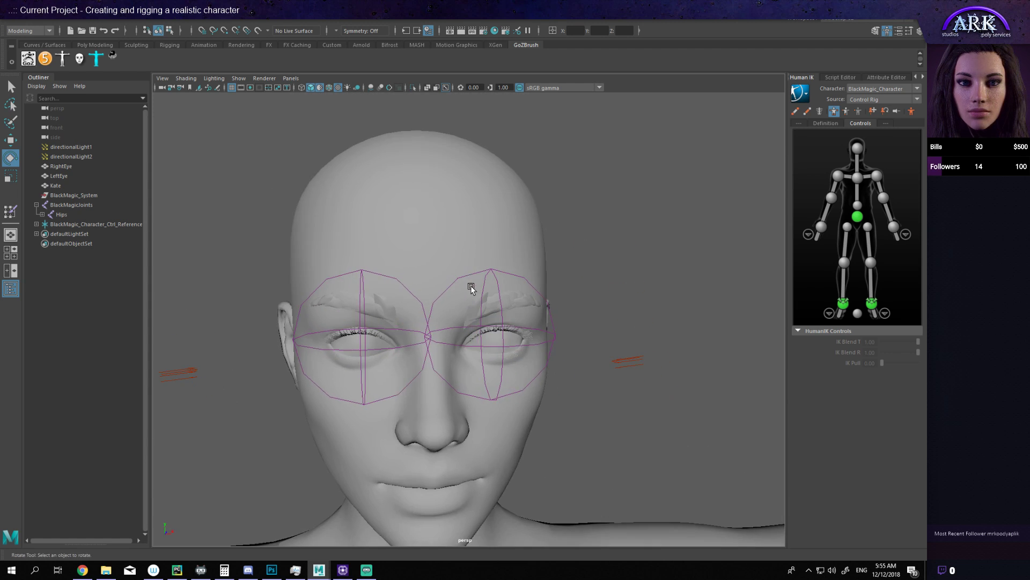
middle_click_drag(451, 342, 481, 269, "alt")
left_click(483, 269)
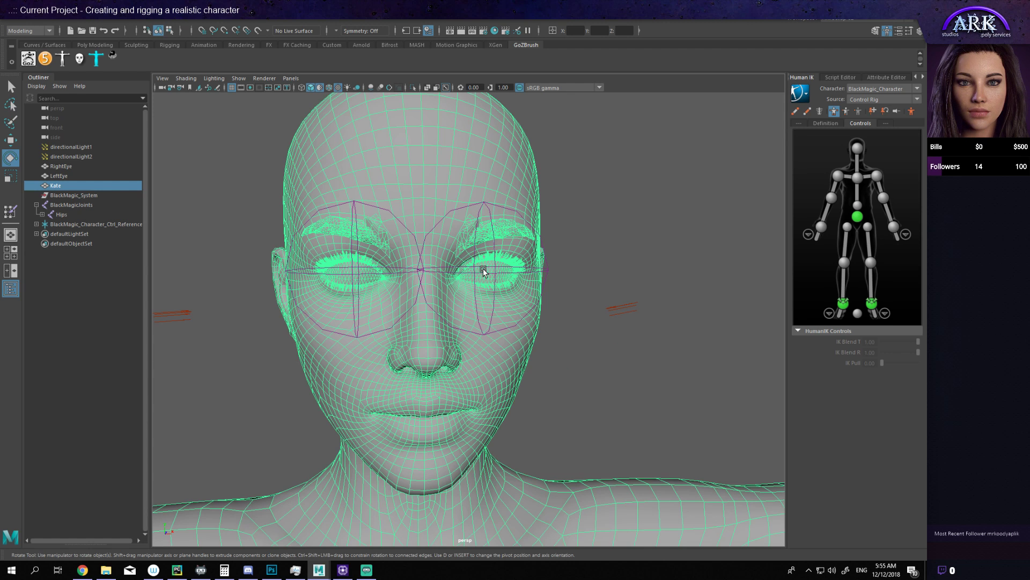
left_click(189, 281)
left_click(82, 205)
key("ctrl+h")
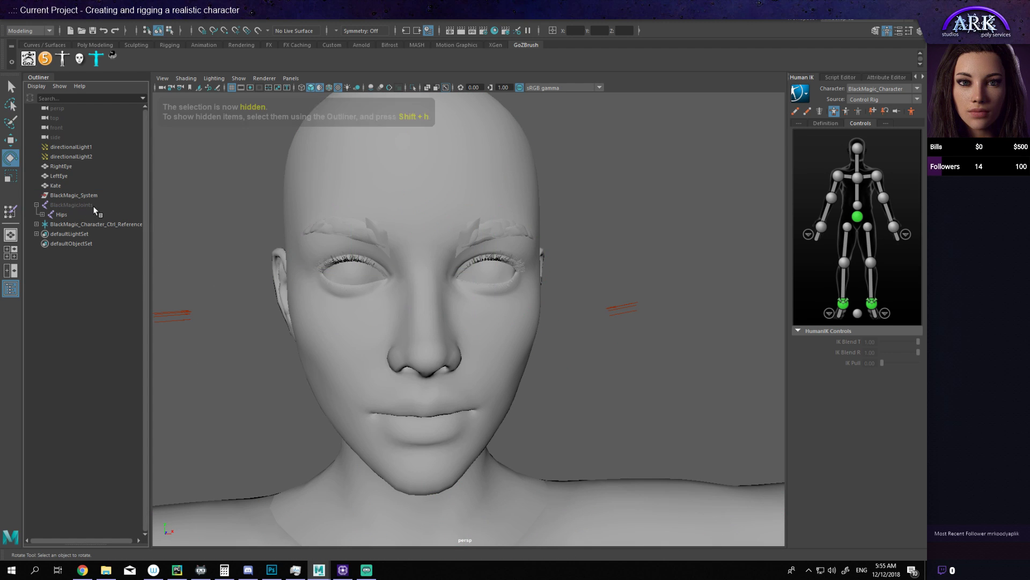
Step: Turn on textured display in the viewport for the Kate mesh and clear the selection
left_click(401, 340)
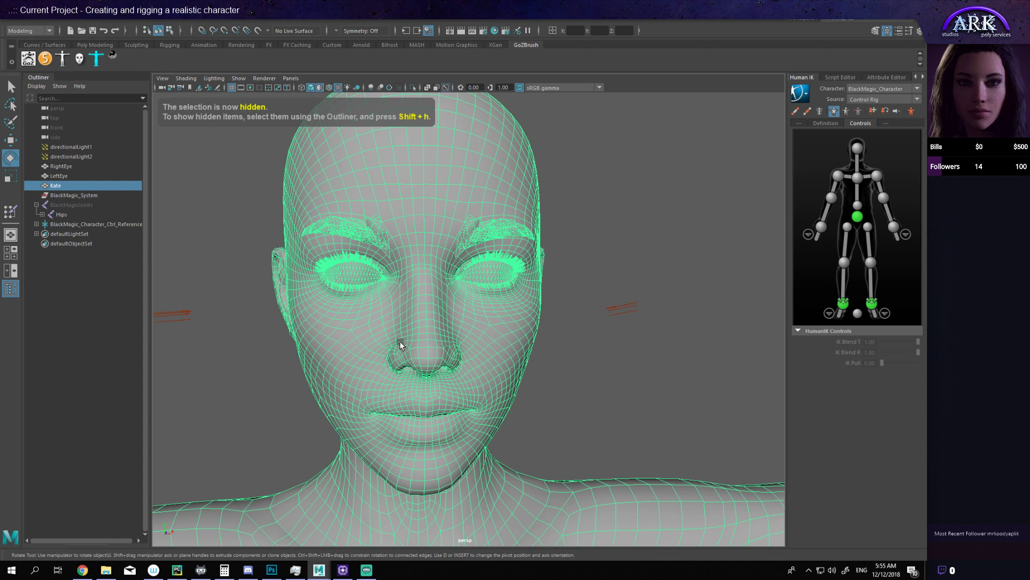
left_click(348, 87)
left_click(347, 87)
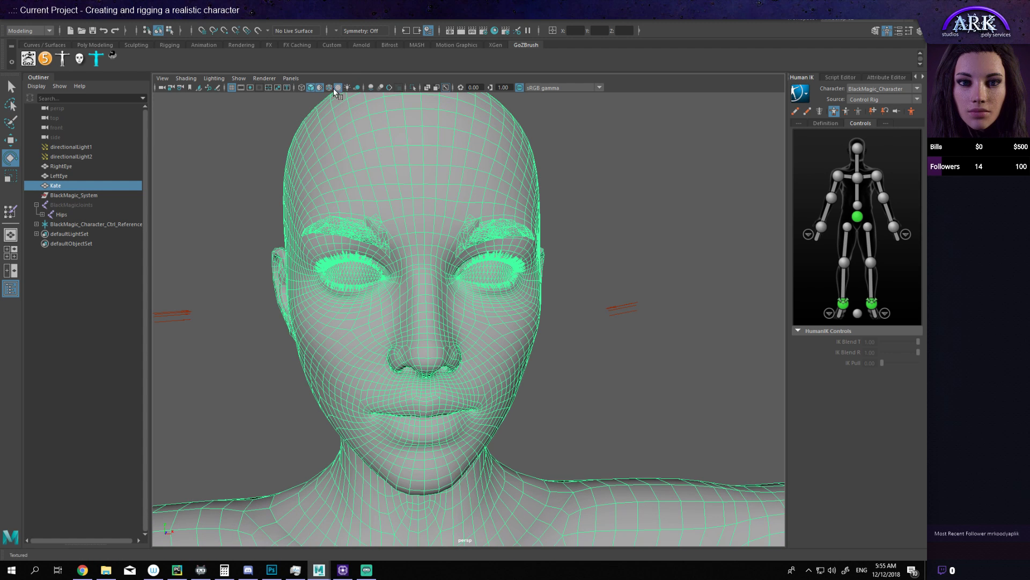
left_click(319, 89)
left_click(443, 330)
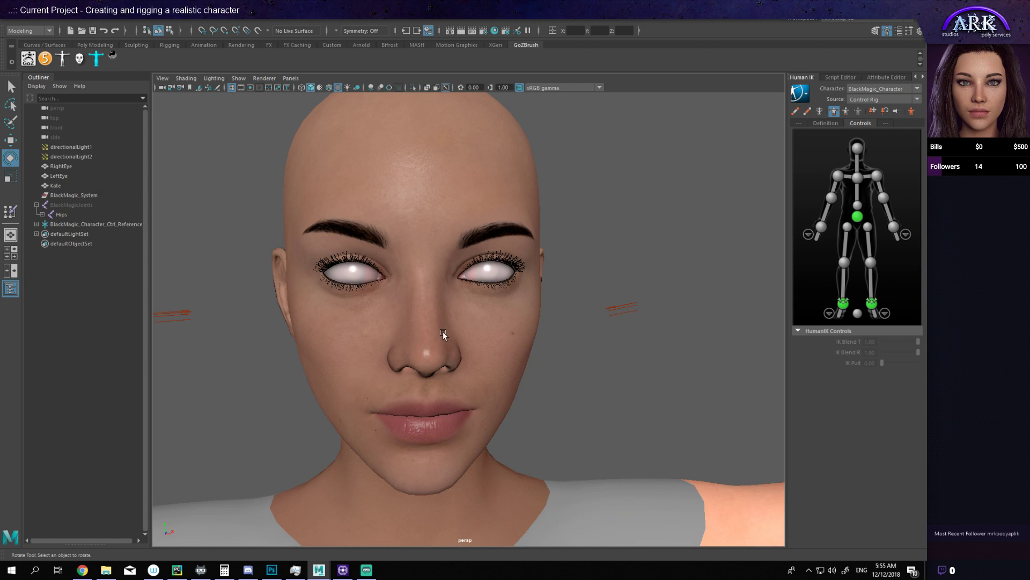
Step: Examine the textured face from several distances and angles, checking the mesh wireframe around the eyes, nose and mouth
scroll(517, 371, "down", 5)
scroll(515, 356, "up", 8)
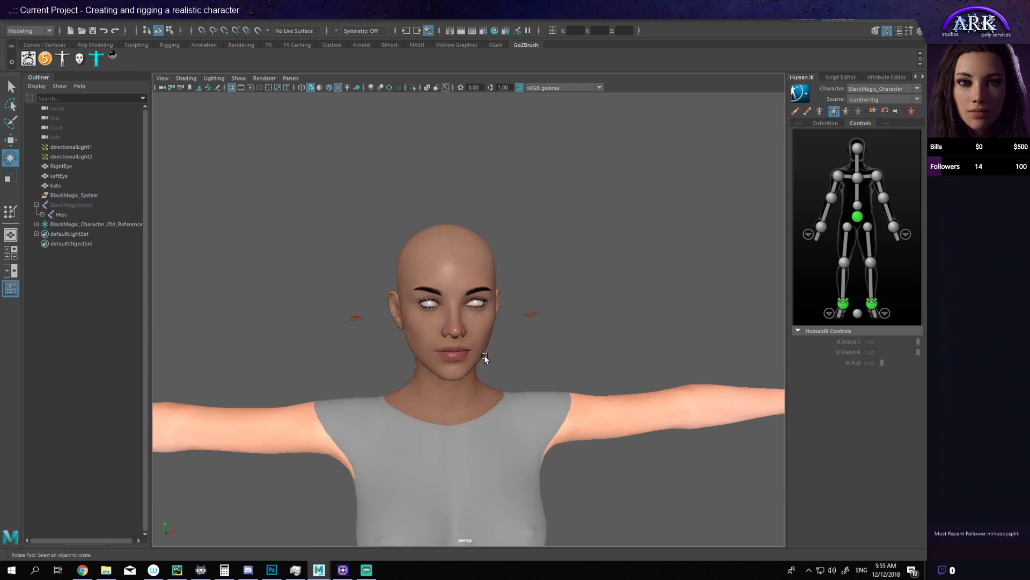
left_click(463, 316)
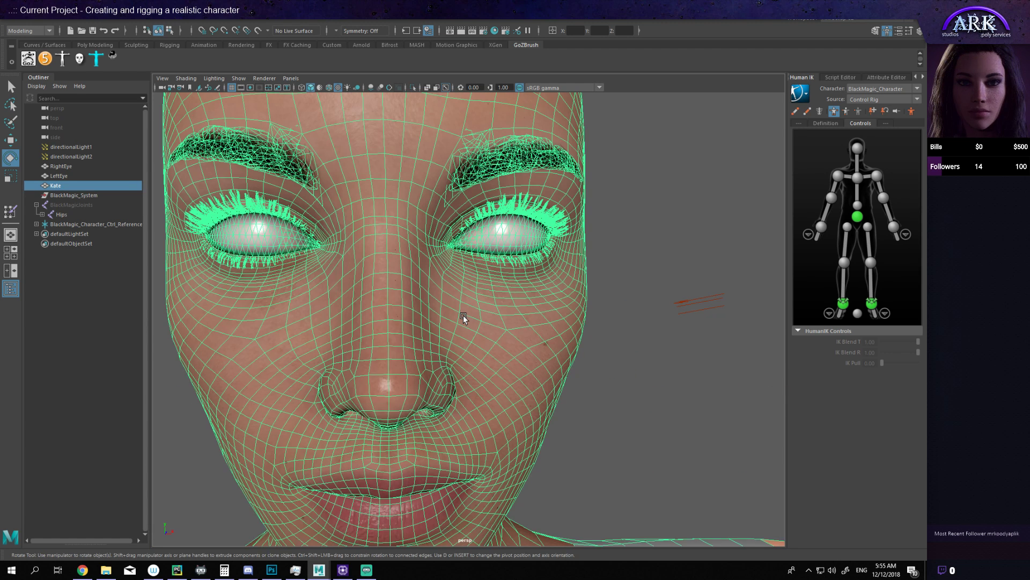
scroll(463, 316, "down", 4)
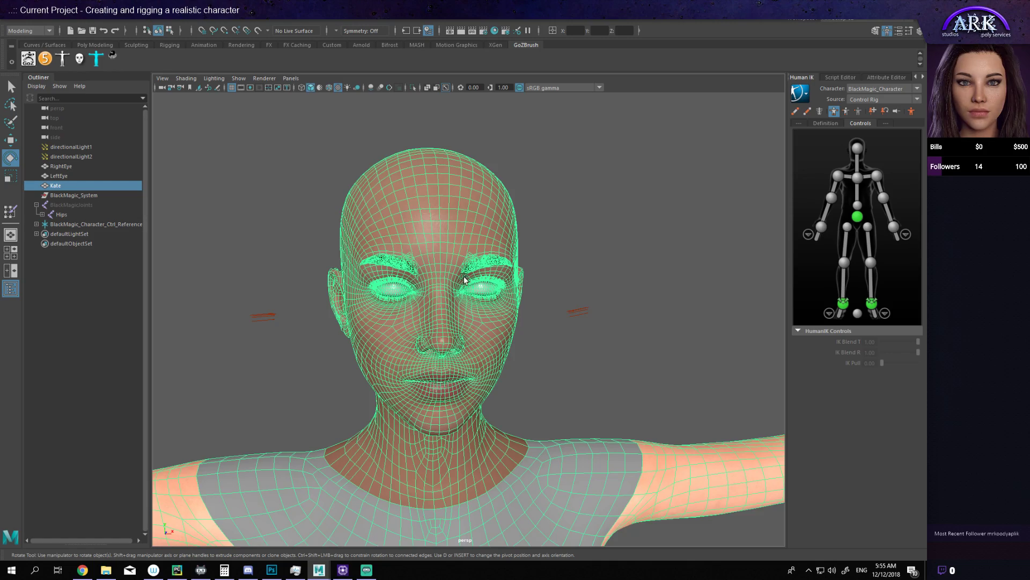
scroll(467, 278, "up", 6)
right_click_drag(520, 271, 473, 273, "alt")
middle_click_drag(504, 268, 457, 278, "alt")
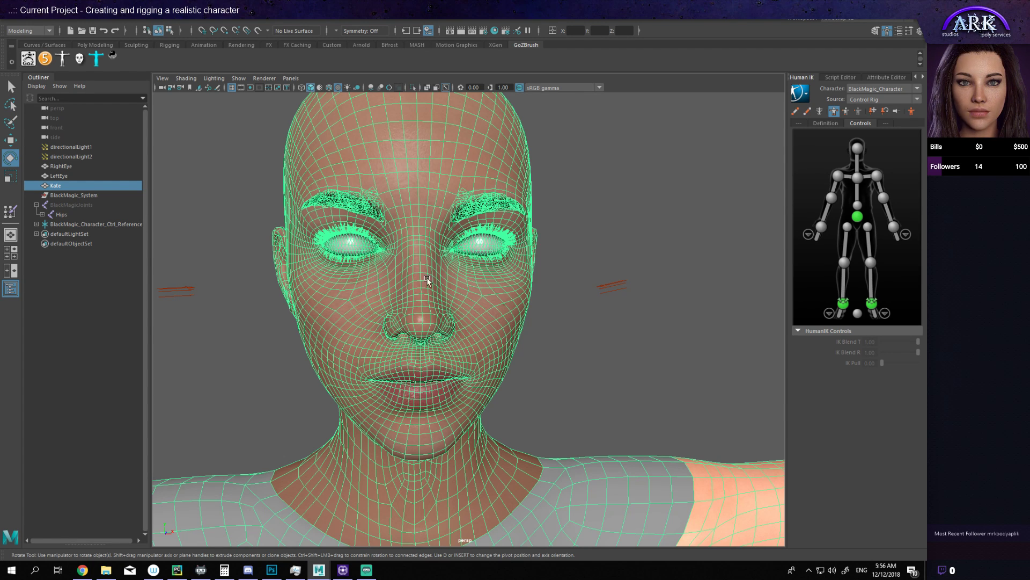
scroll(540, 264, "down", 3)
scroll(471, 269, "up", 6)
scroll(471, 269, "down", 5)
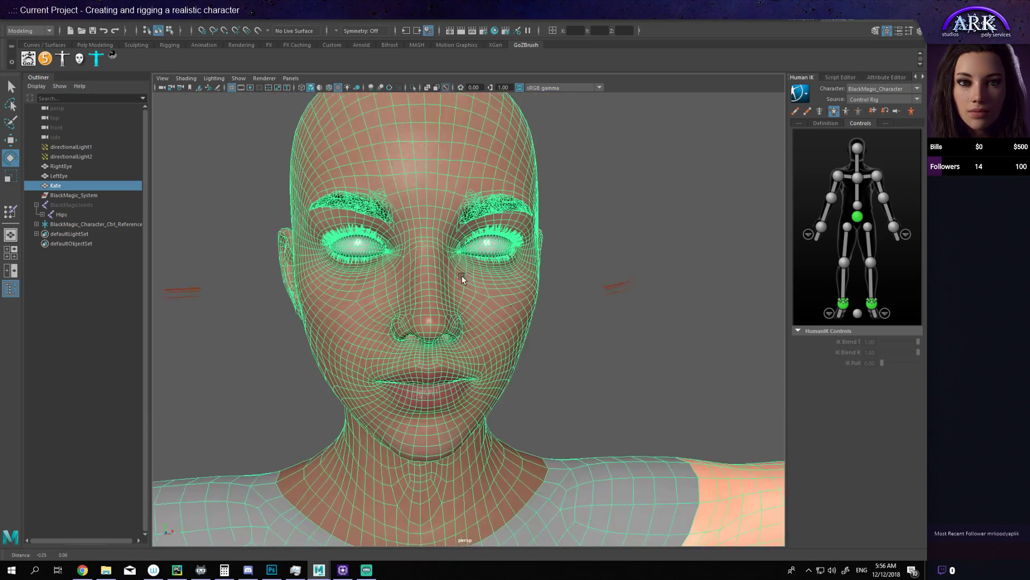
left_click_drag(462, 276, 460, 290, "alt")
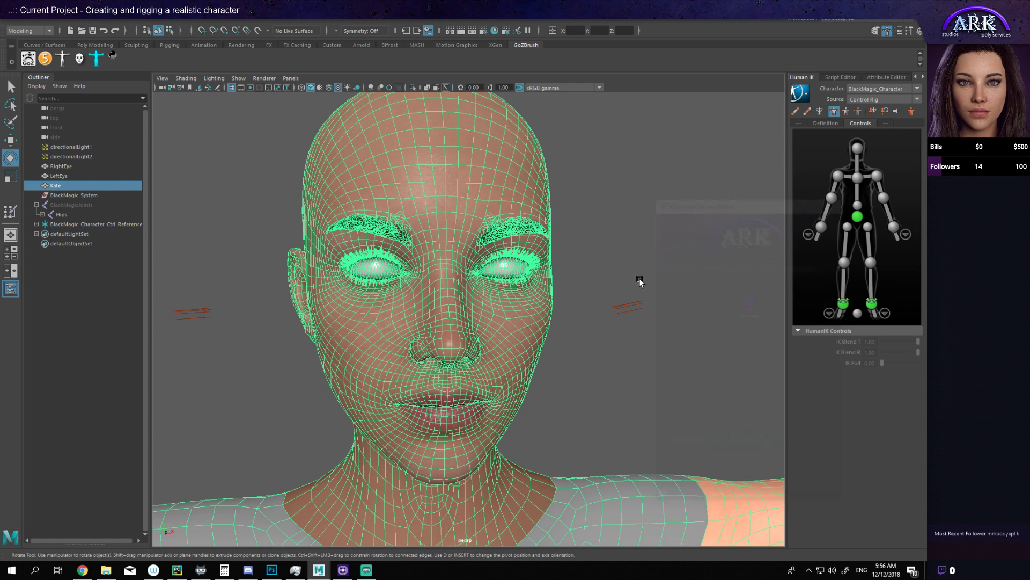
middle_click_drag(639, 278, 617, 284, "alt")
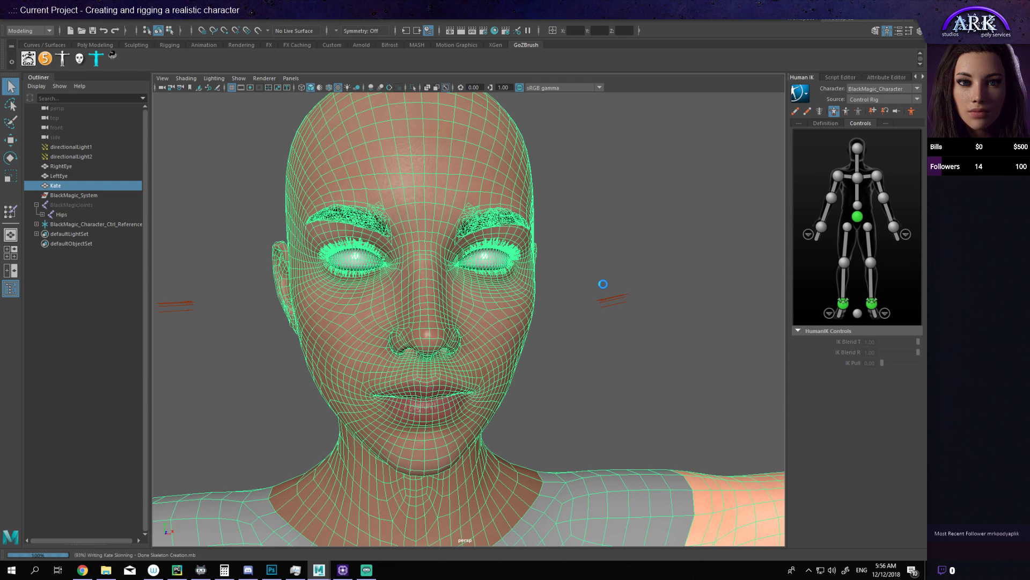
Step: Save the scene as "Kate Skinning - Done Skeleton Creation.mb" in a new folder named FaceRig inside the project's Temporary folder
left_click(43, 24)
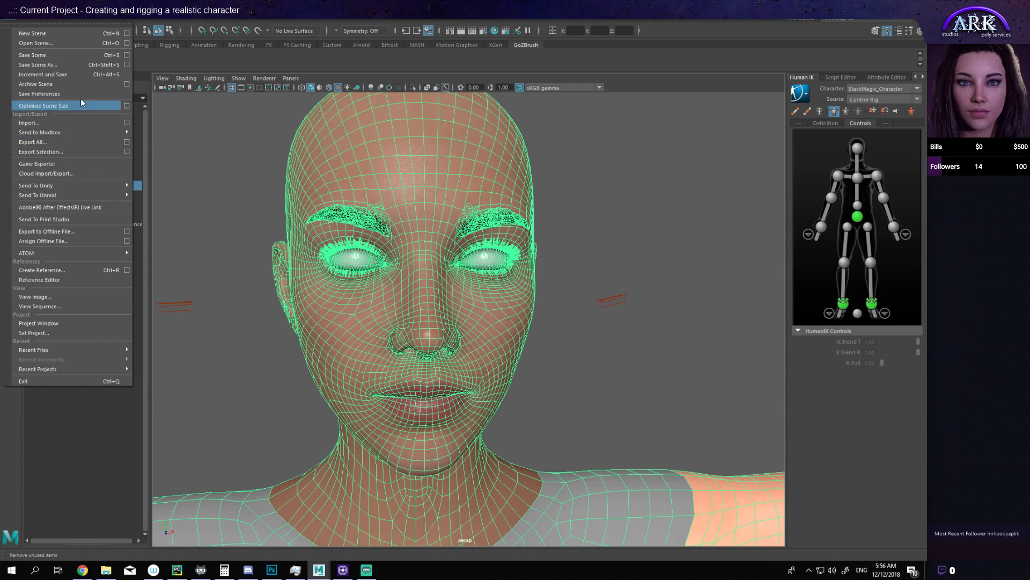
left_click(78, 64)
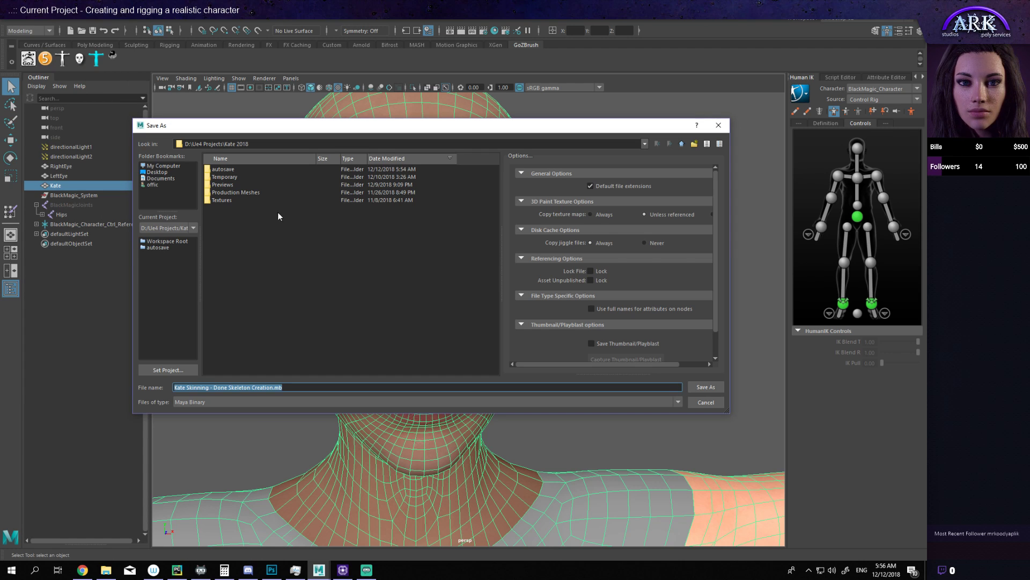
double_click(231, 178)
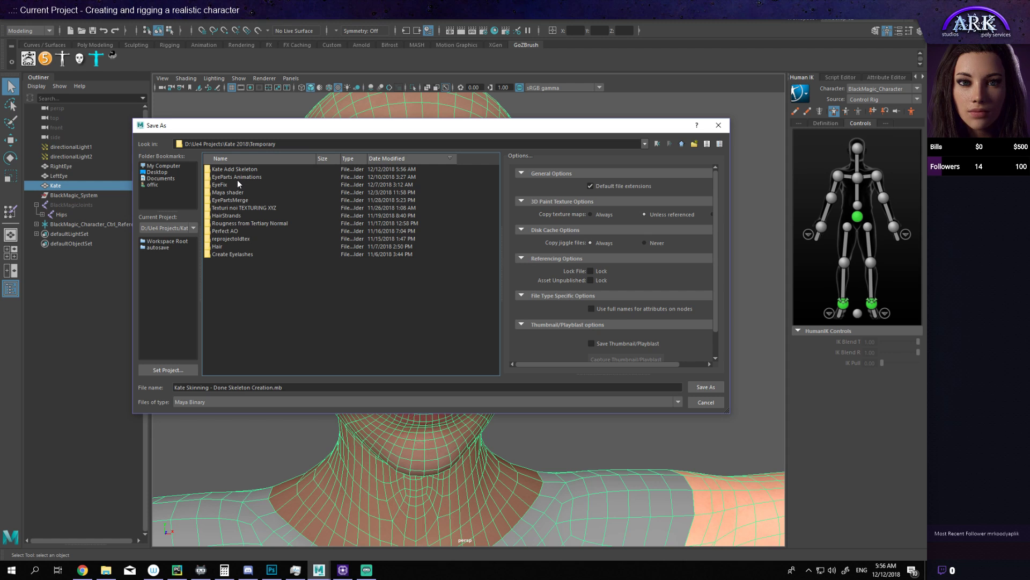
right_click(258, 287)
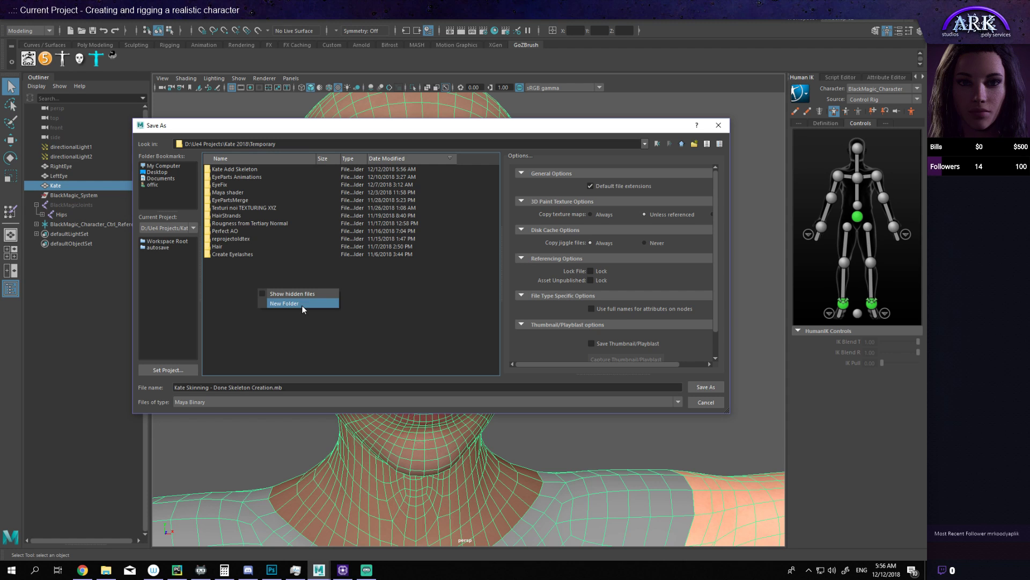
left_click(303, 306)
type("FaceR")
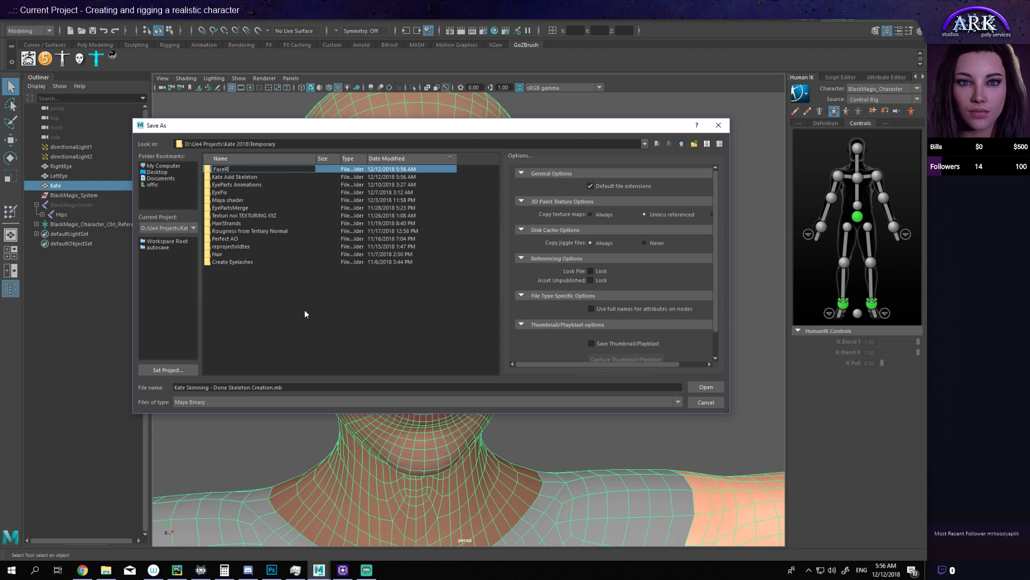
type("ig")
key("Return")
key("Return")
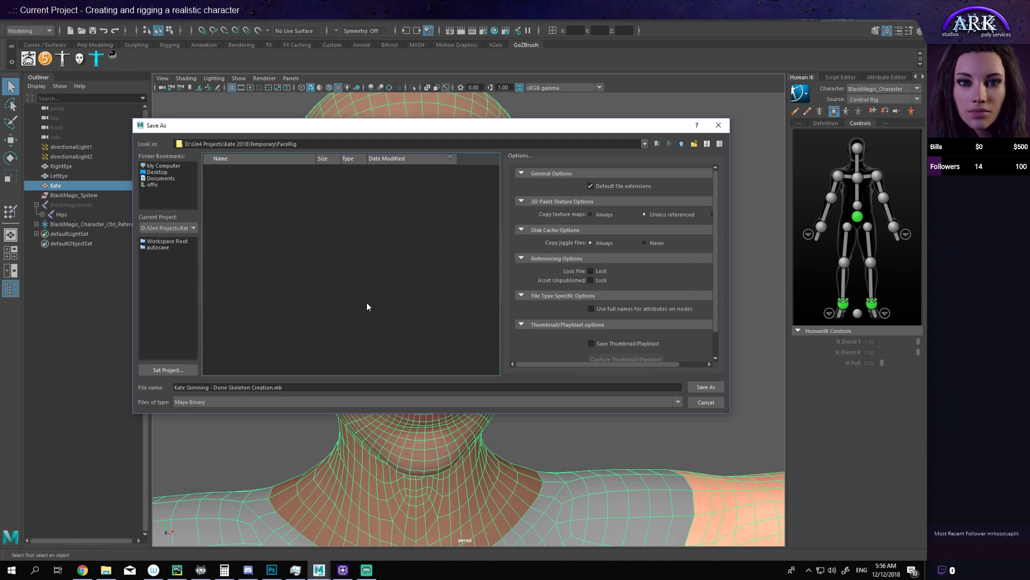
left_click(706, 389)
key("e")
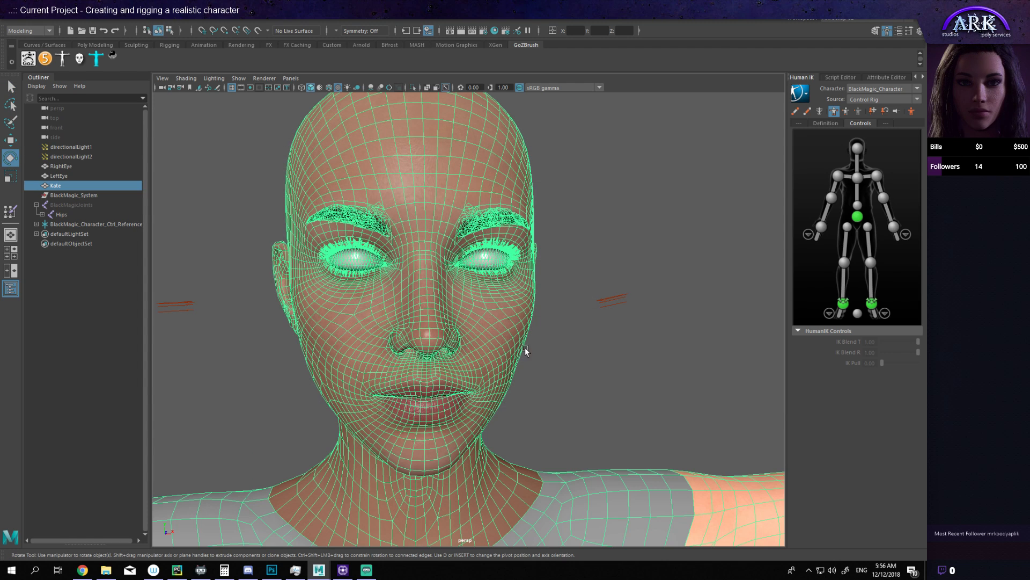
Step: Open the Plug-in Manager and browse for a plug-in file to load, starting from the list of the computer's drives
scroll(397, 318, "up", 4)
scroll(398, 318, "down", 4)
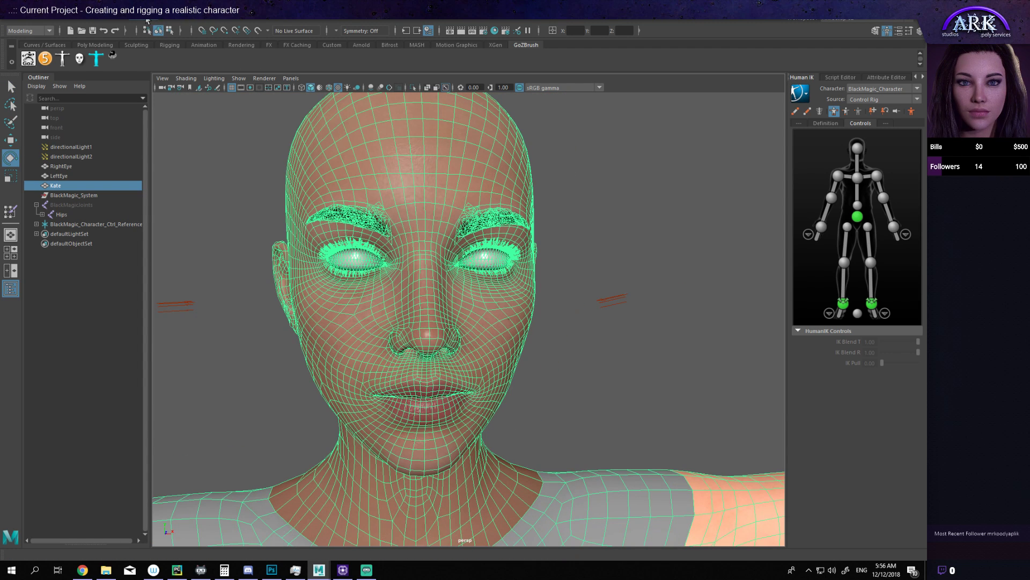
left_click(143, 22)
mouse_move(186, 48)
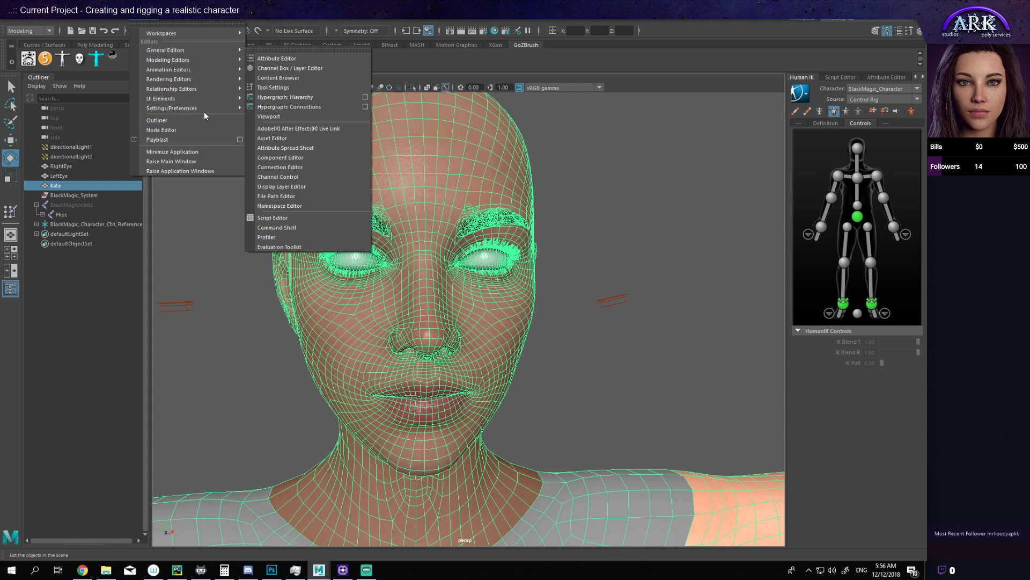
mouse_move(204, 110)
left_click(289, 179)
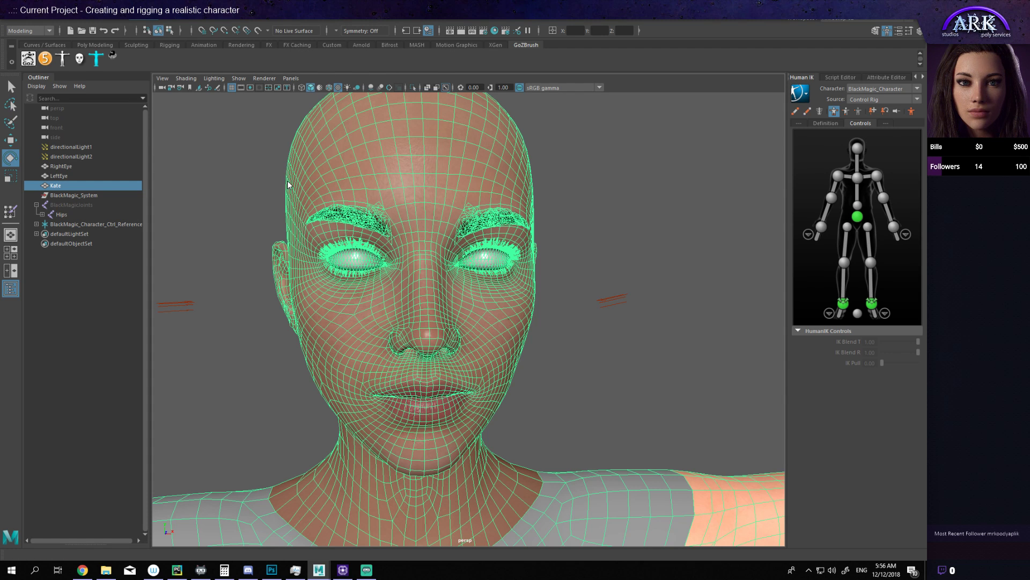
key("alt+Tab")
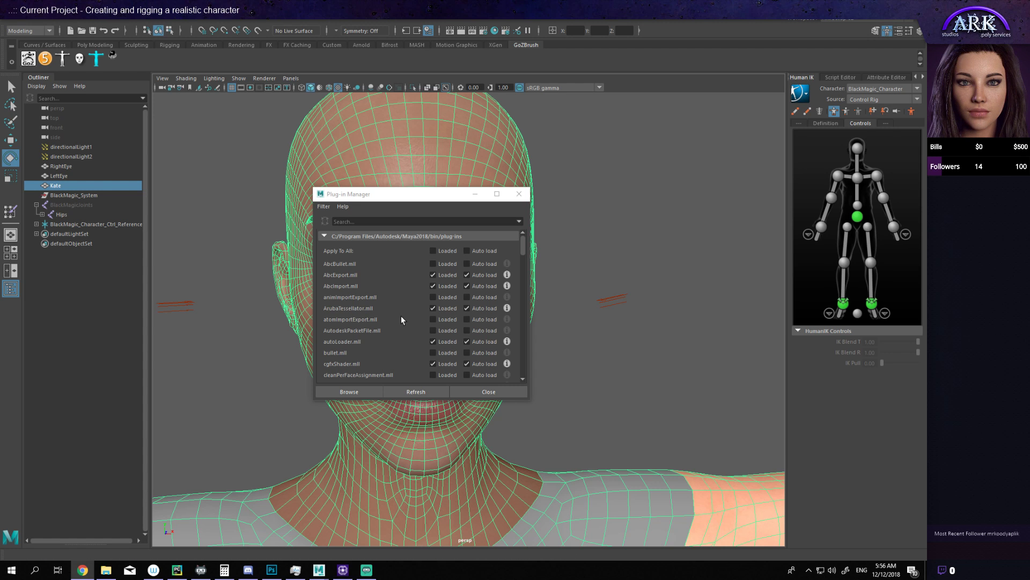
left_click(350, 392)
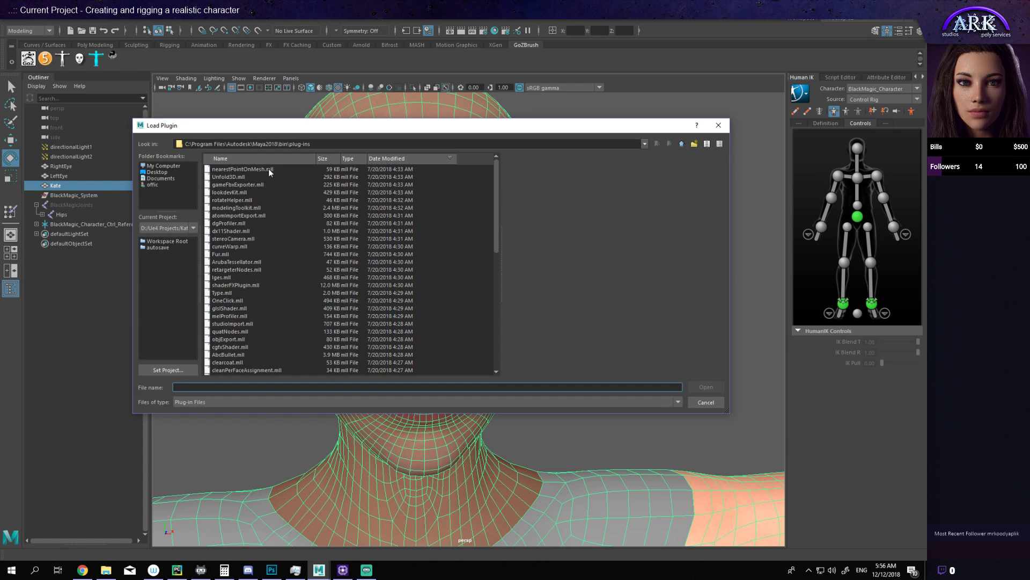
left_click(628, 144)
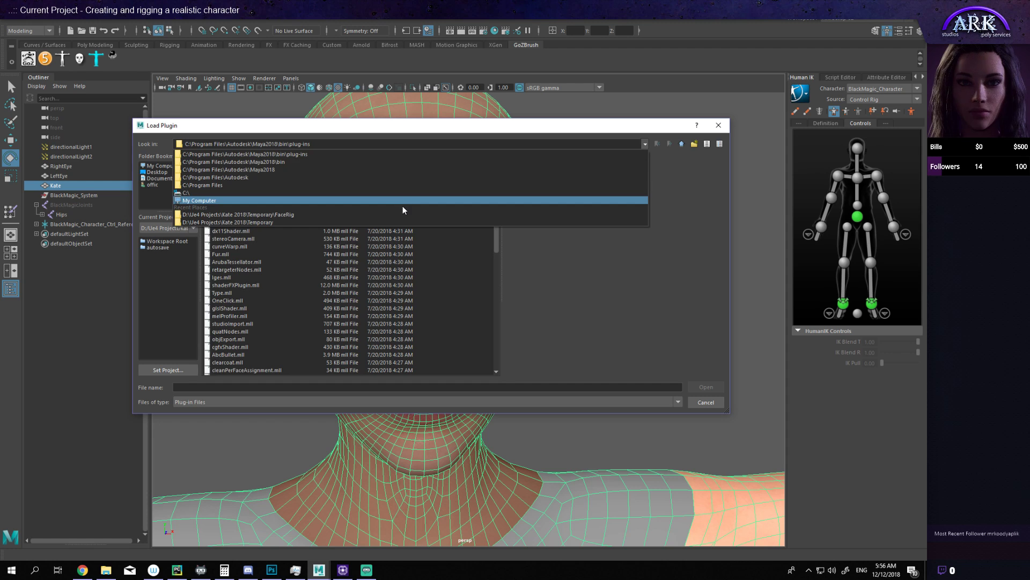
left_click(404, 201)
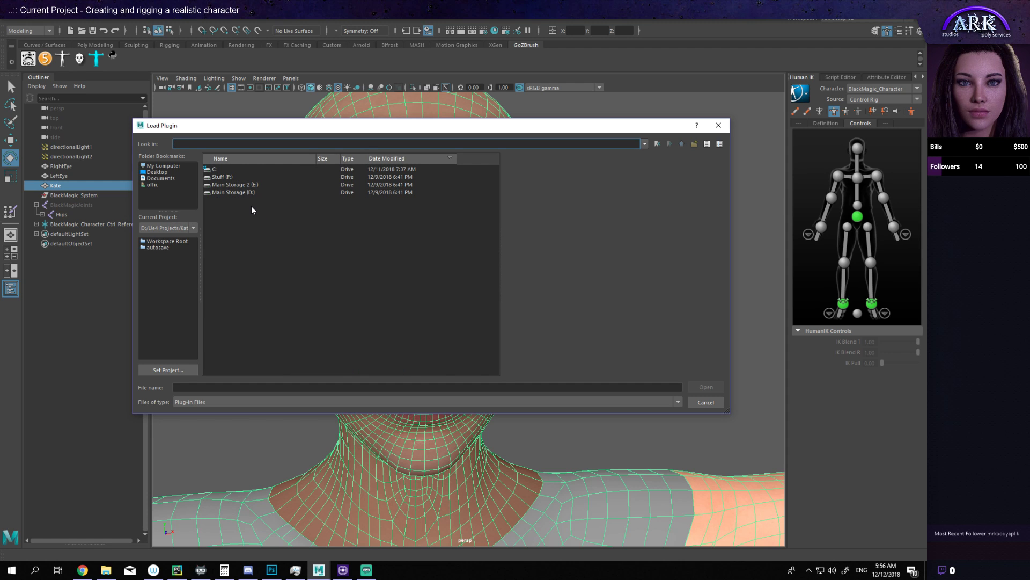
left_click(230, 179)
double_click(231, 181)
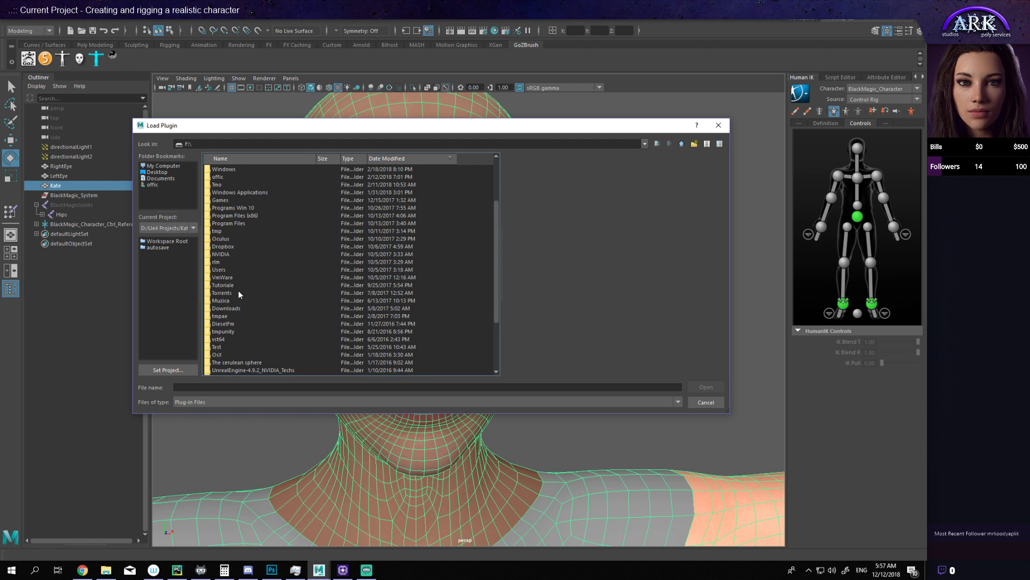
scroll(234, 285, "down", 4)
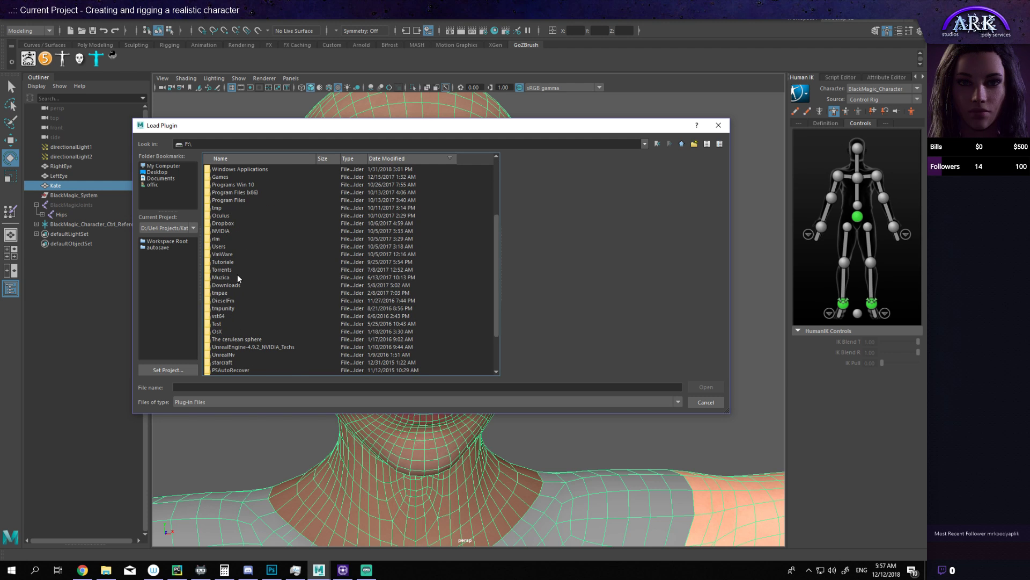
left_click(682, 144)
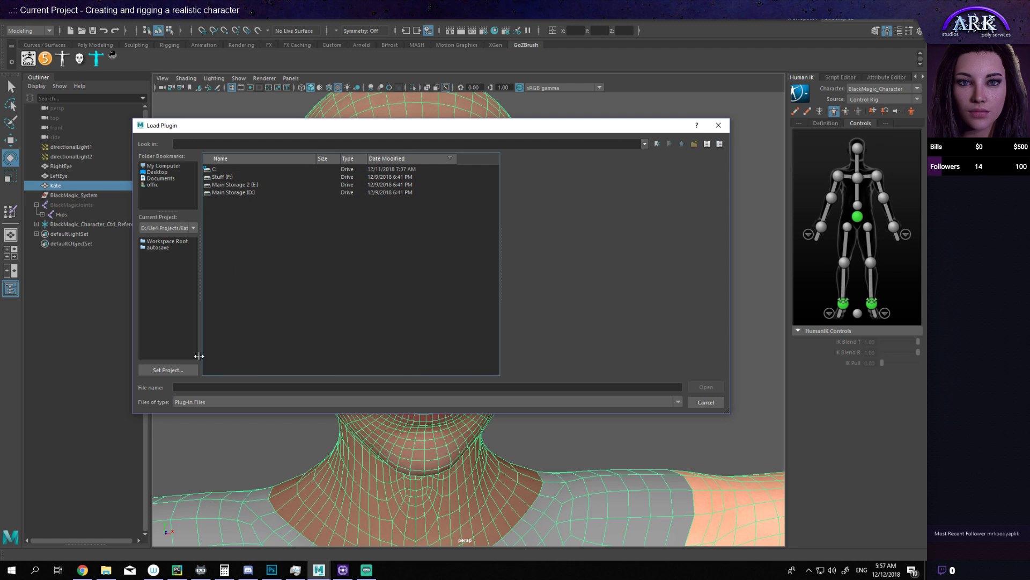
Step: Go to D:\Visual Studio\Projects\Maya Plugin\BlackMagic Components\BlackMagic Functions\BlackMagic by ArkStudios\x64\Release to locate the BlackMagic plug-in file
double_click(228, 193)
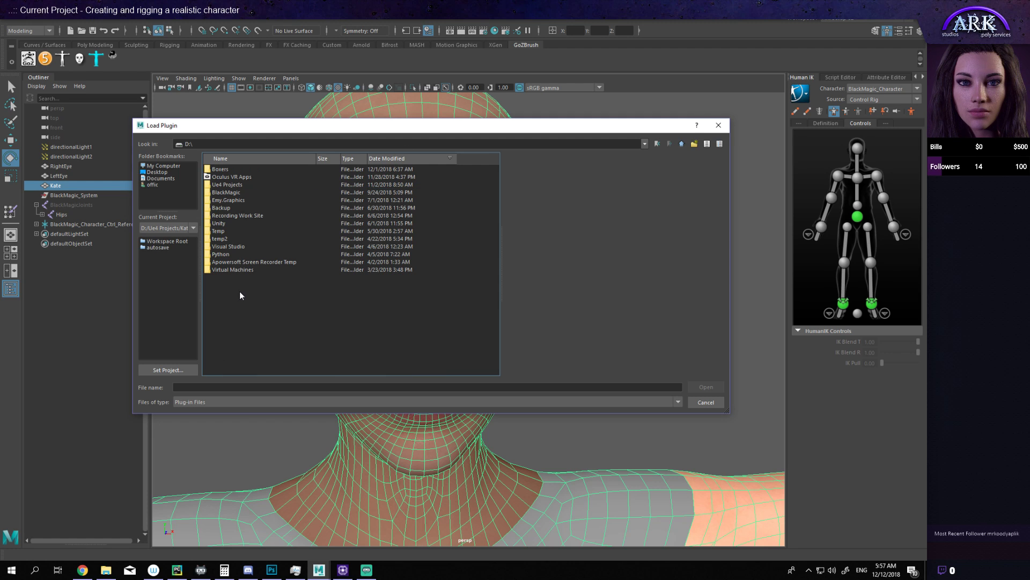
double_click(230, 247)
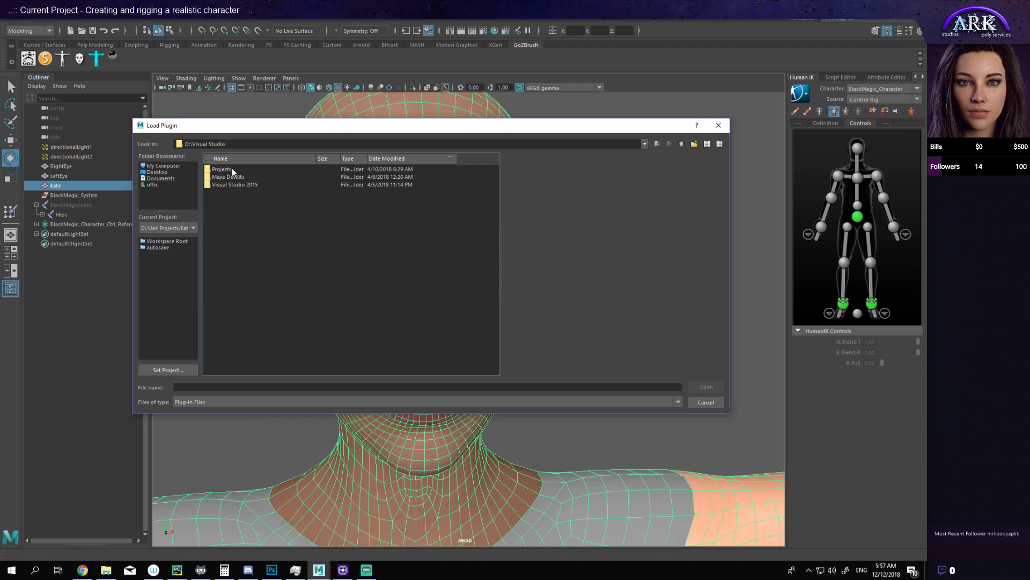
double_click(231, 168)
double_click(232, 177)
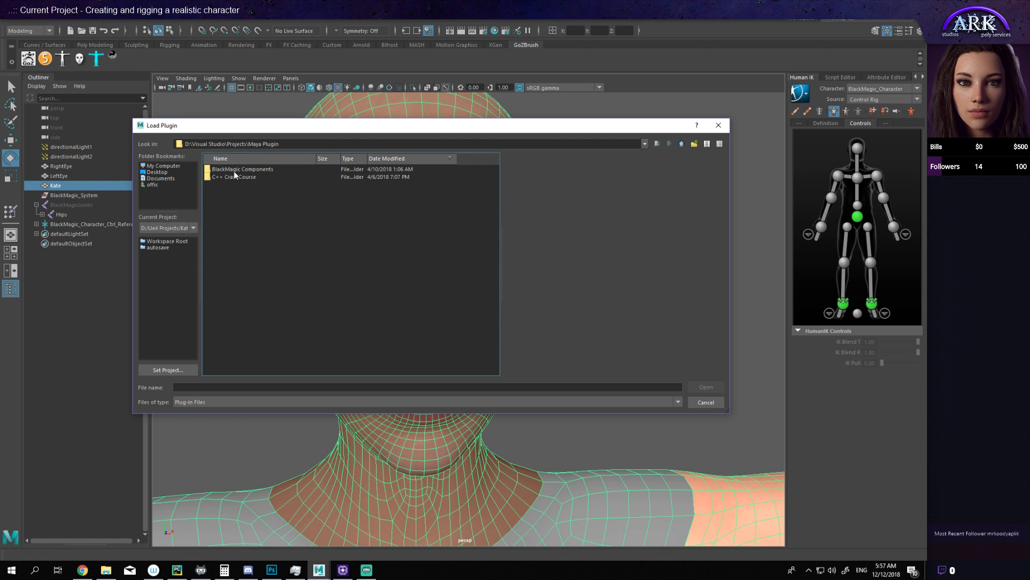
double_click(234, 171)
left_click(253, 178)
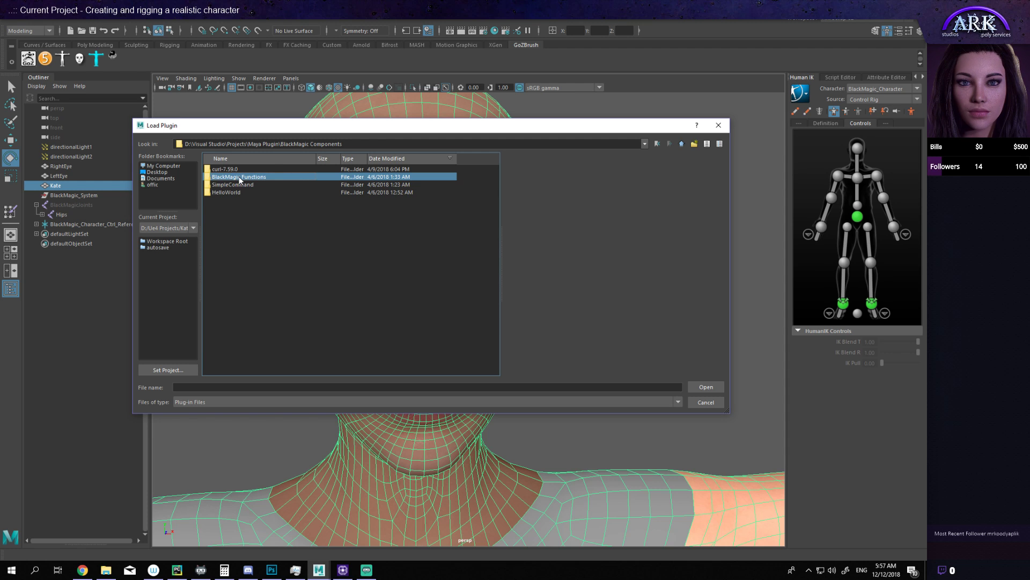
double_click(240, 178)
double_click(218, 170)
double_click(220, 184)
double_click(223, 169)
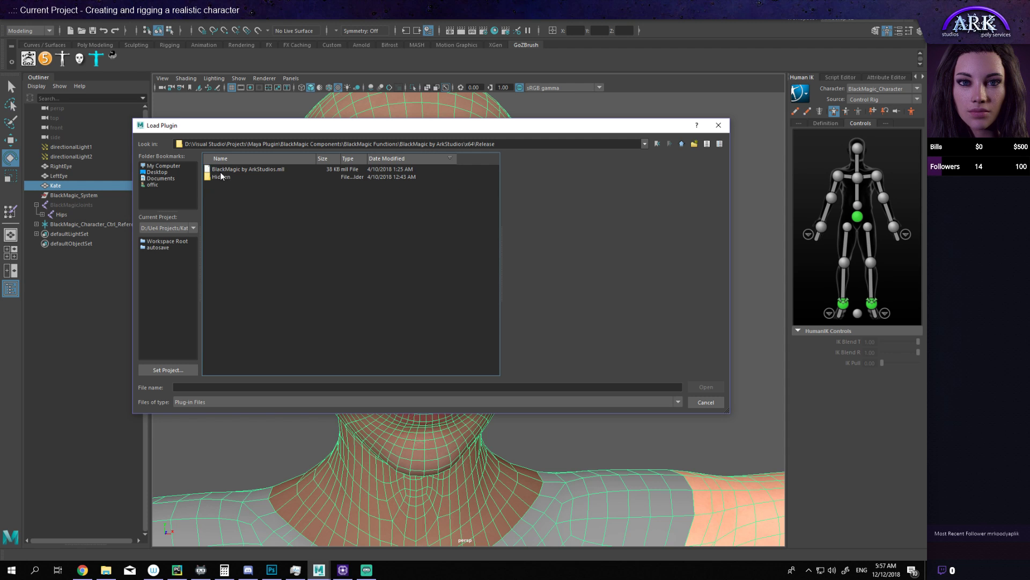
Step: Load the plug-in file BlackMagic by ArkStudios.mll, close the Plug-in Manager and bring up the Modeling Toolkit
double_click(222, 170)
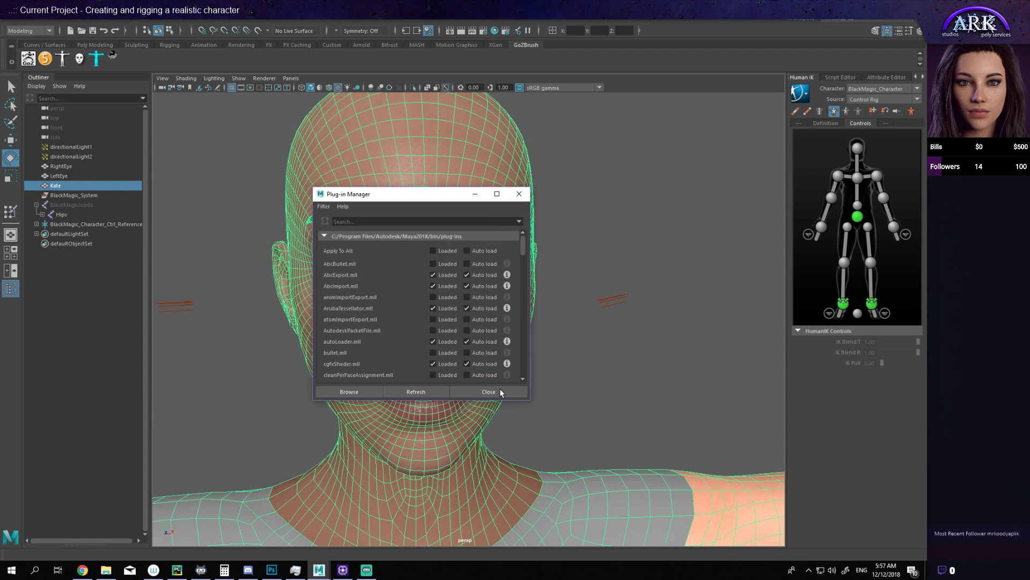
left_click(499, 391)
left_click(850, 77)
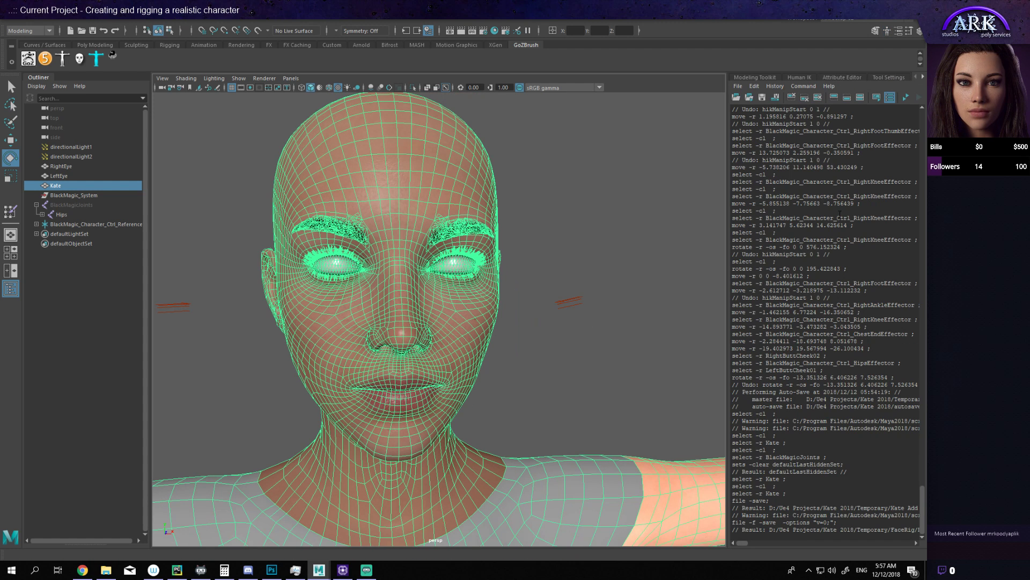
left_click(753, 77)
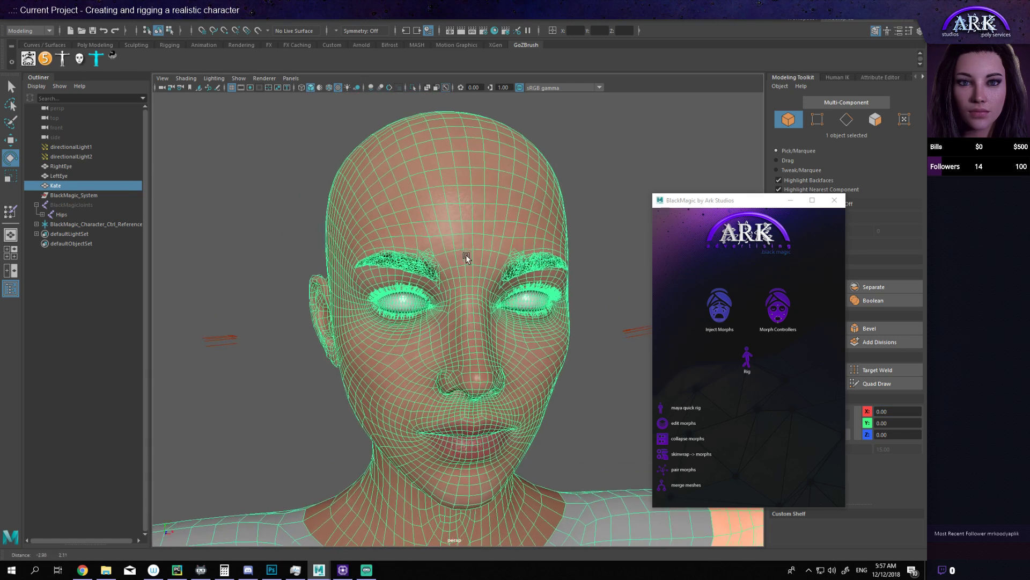
Step: Open the Morph Controllers tool of the BlackMagic plug-in
scroll(460, 247, "up", 5)
scroll(459, 243, "down", 5)
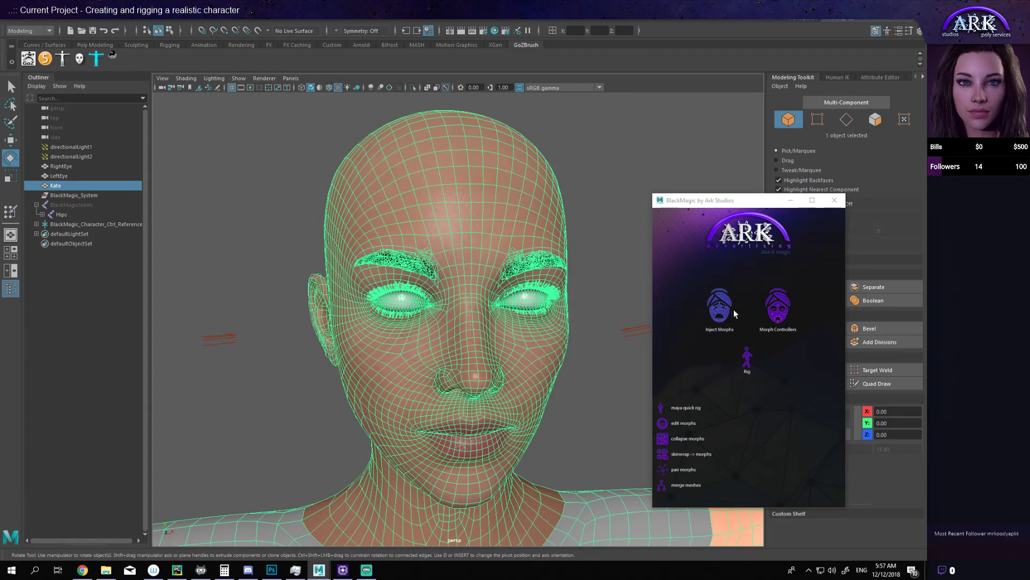
left_click(750, 310)
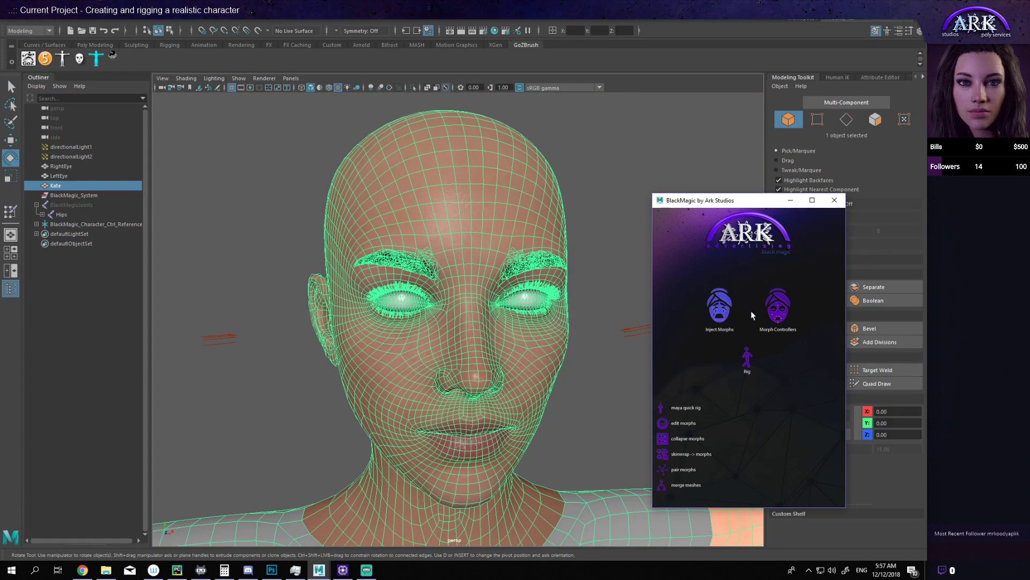
left_click(781, 311)
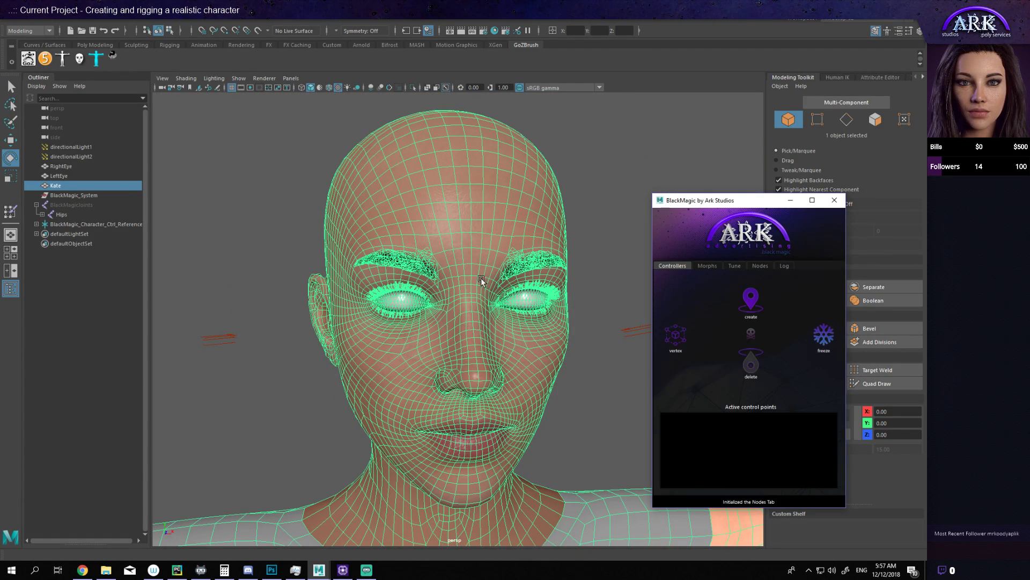
Step: Assign the joint named Head as the head joint for the morph controllers
scroll(542, 292, "up", 5)
middle_click_drag(543, 291, 597, 255, "alt")
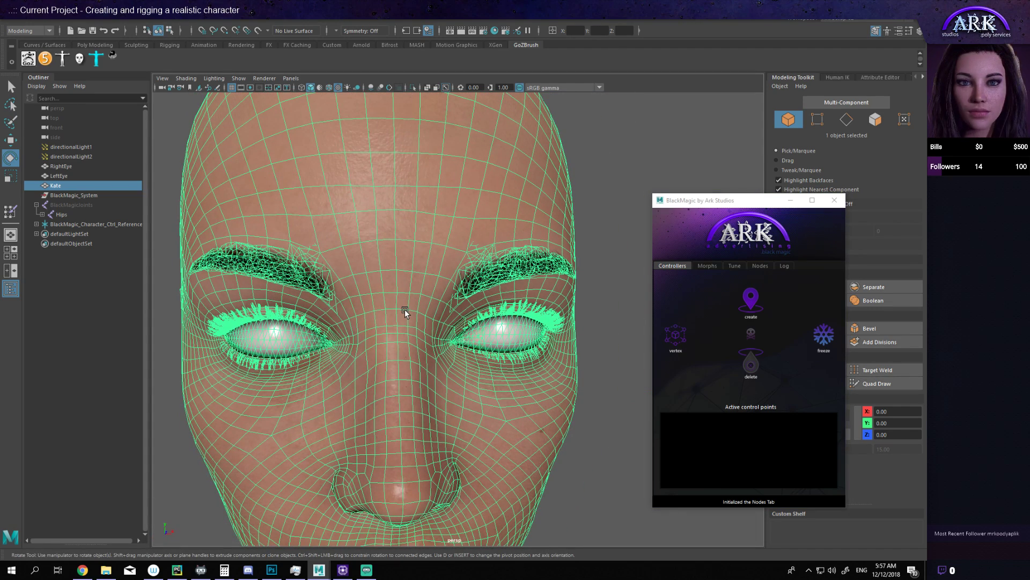
left_click(671, 337)
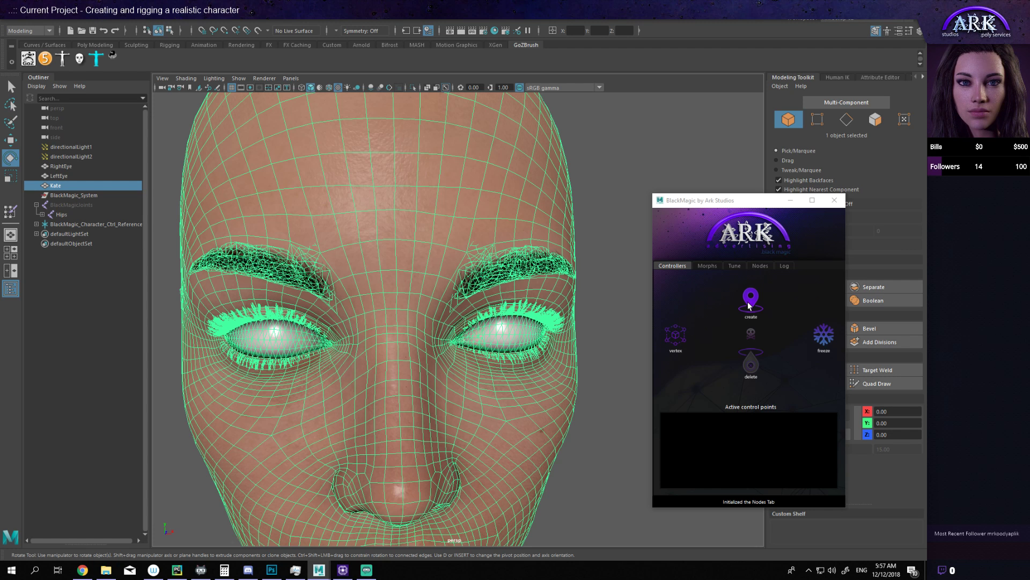
scroll(723, 430, "down", 18)
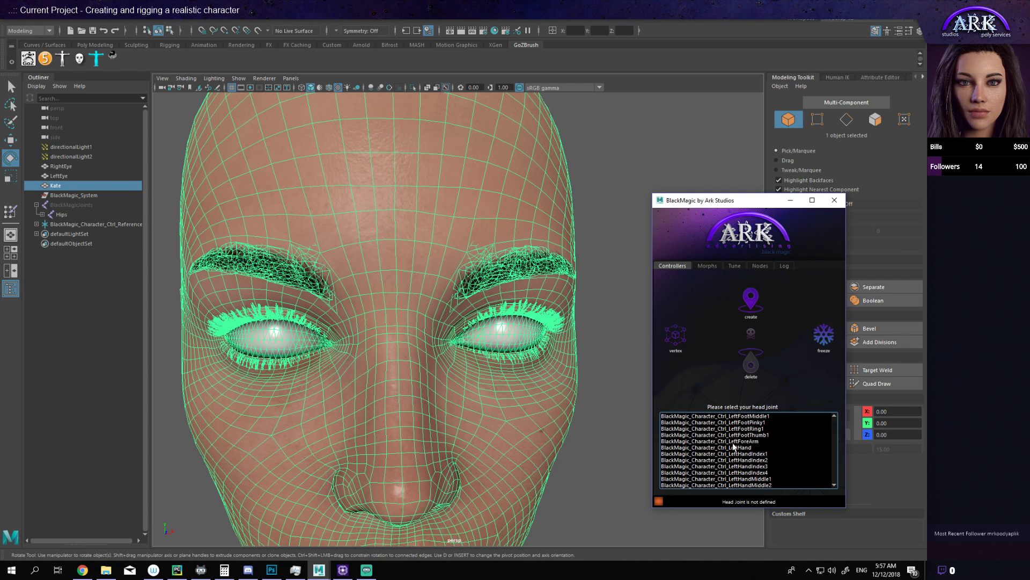
scroll(734, 446, "down", 8)
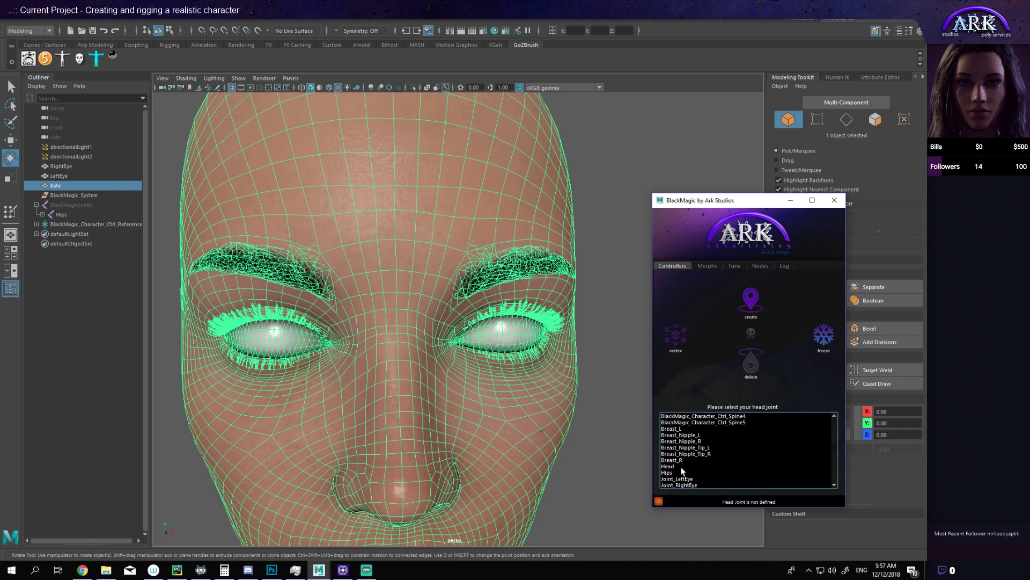
left_click(683, 467)
double_click(683, 467)
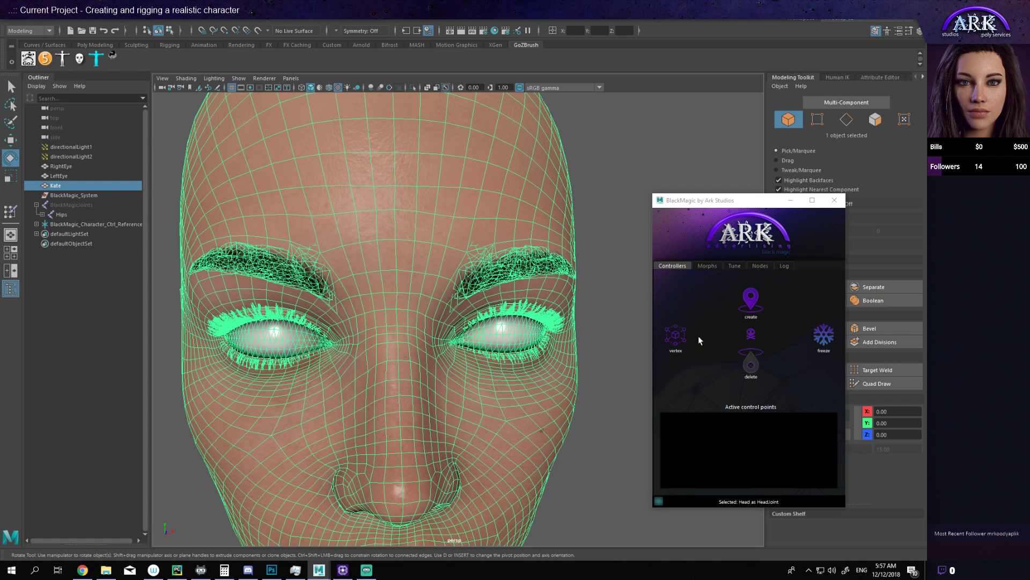
Step: In vertex mode, select the vertex midway between the eyebrows and create a control point there named Brows_Mid
left_click(675, 335)
left_click(392, 271)
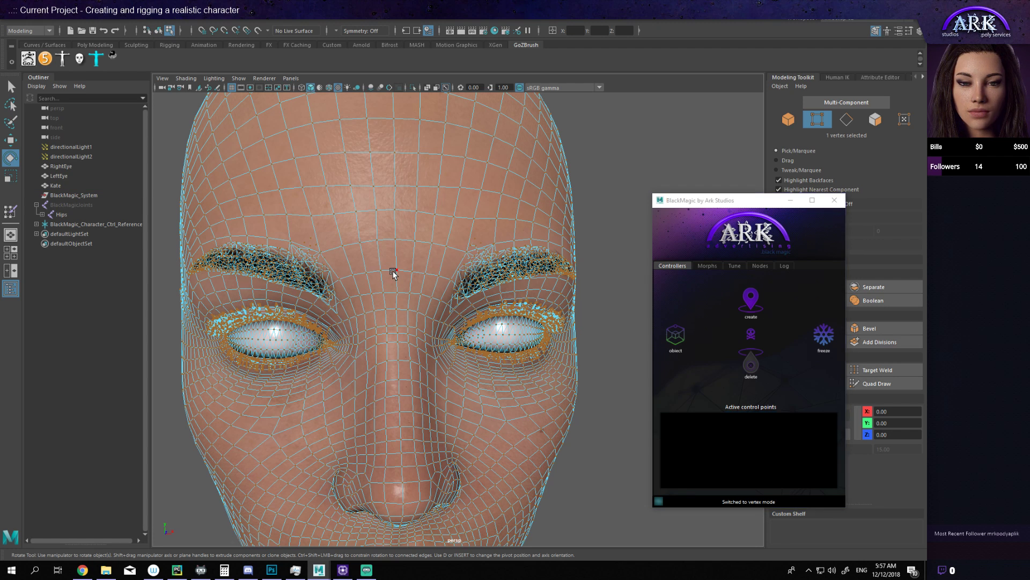
key("f")
scroll(333, 257, "down", 6)
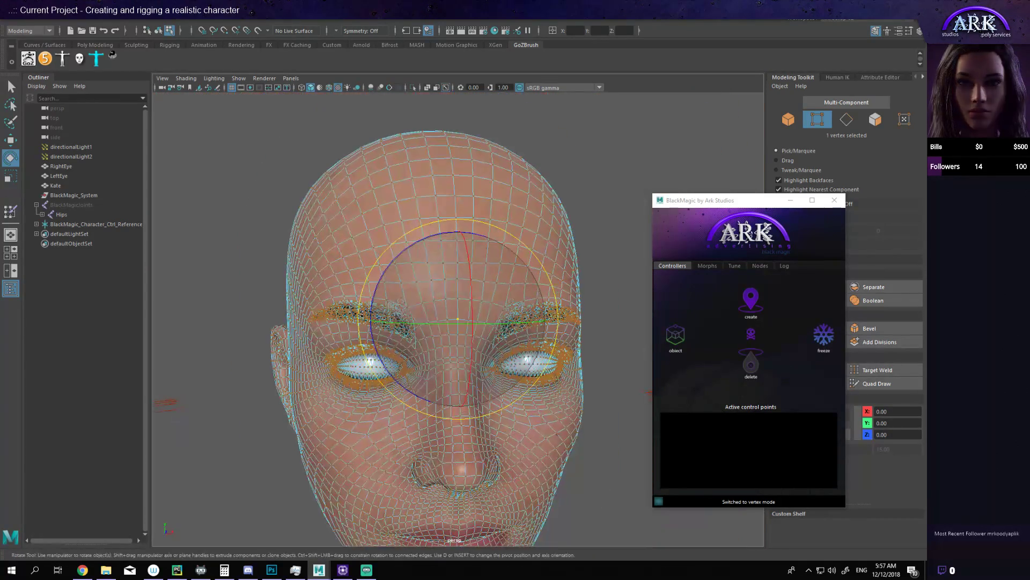
right_click_drag(315, 339, 432, 369, "alt")
middle_click_drag(433, 370, 392, 315, "alt")
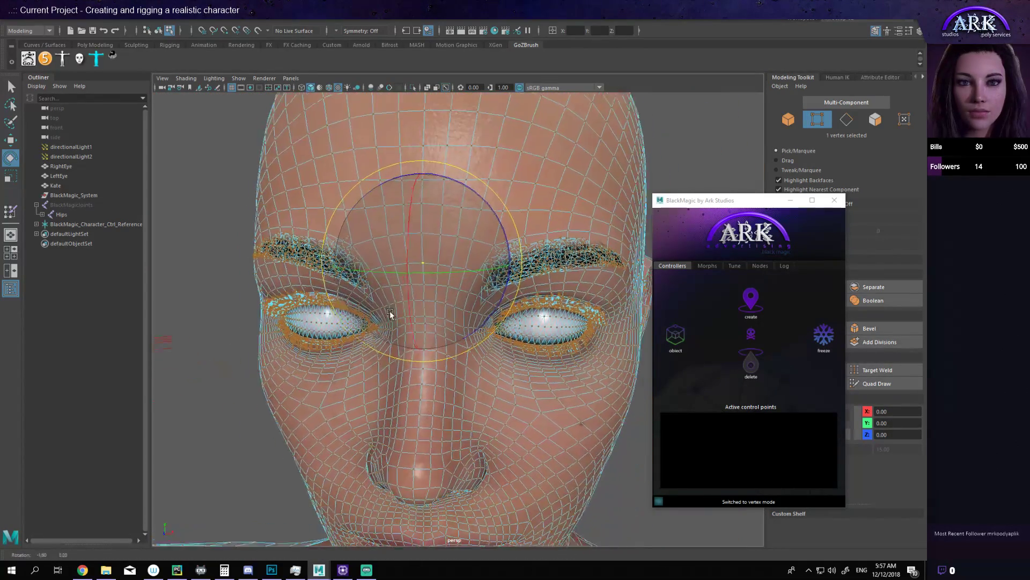
left_click_drag(392, 315, 404, 306, "alt")
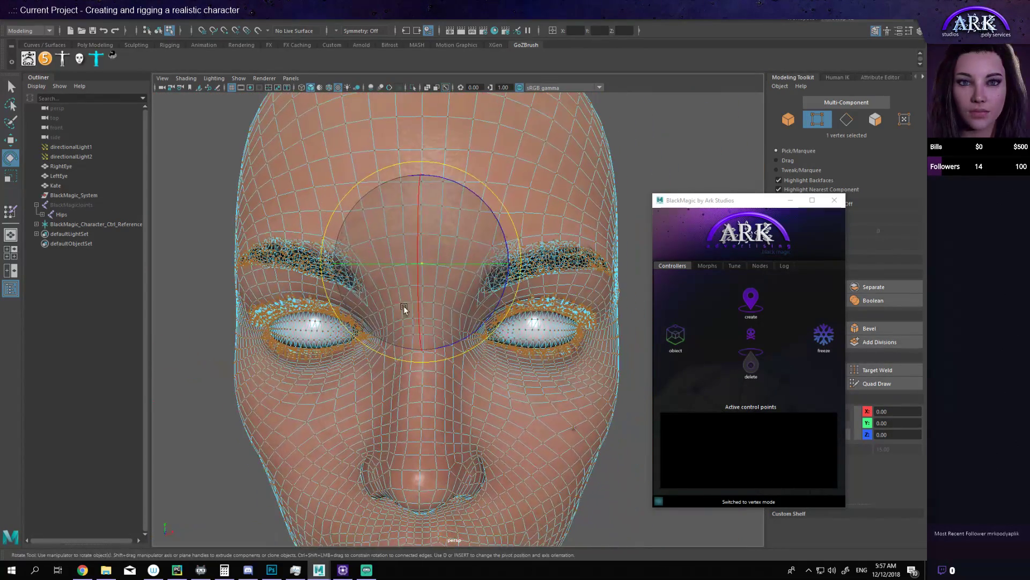
left_click(754, 295)
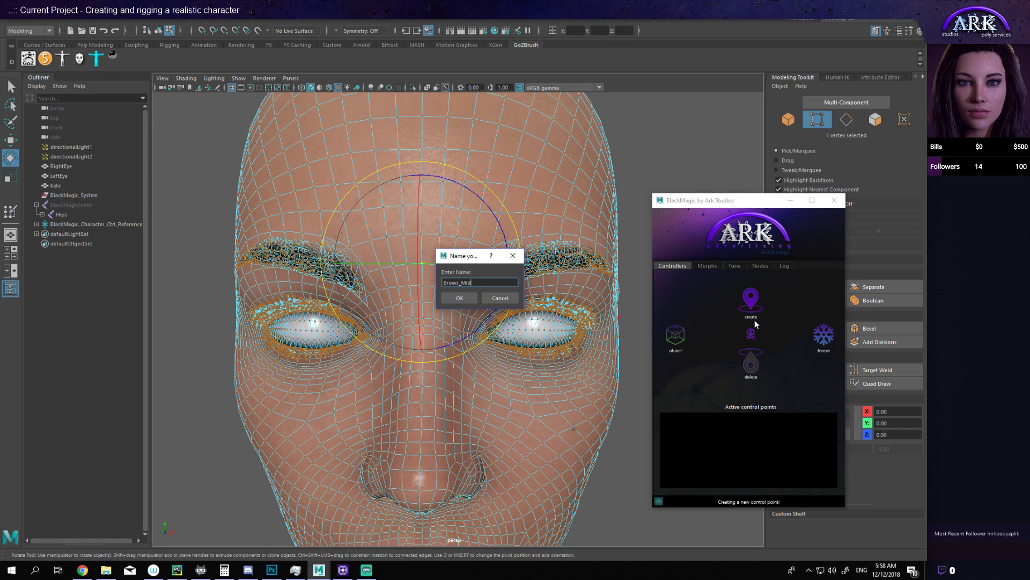
left_click(469, 298)
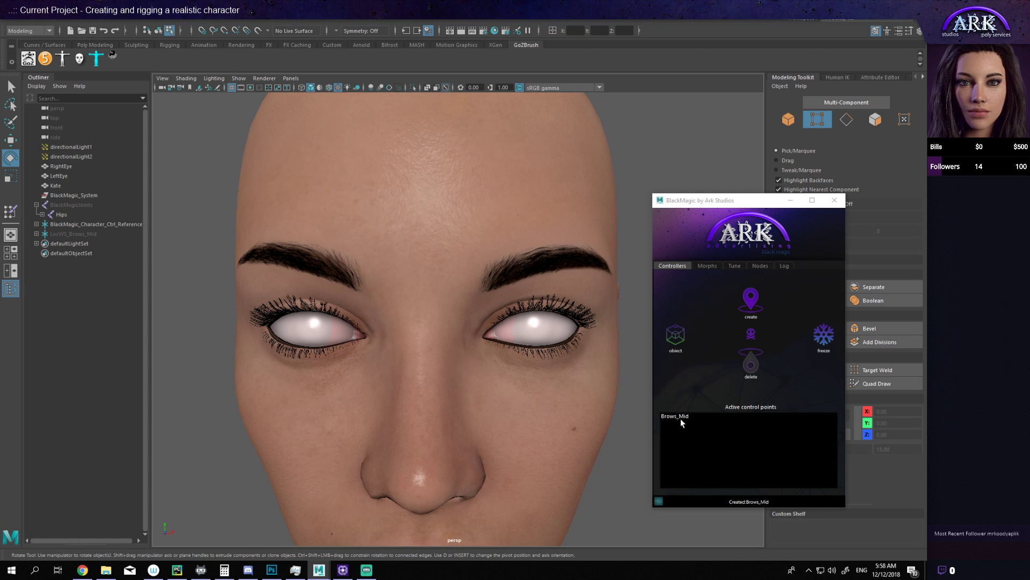
Step: Unhide the BlackMagicJoints hierarchy, inspect the joints around the eyes, deselect them and activate the Select tool
left_click(70, 204)
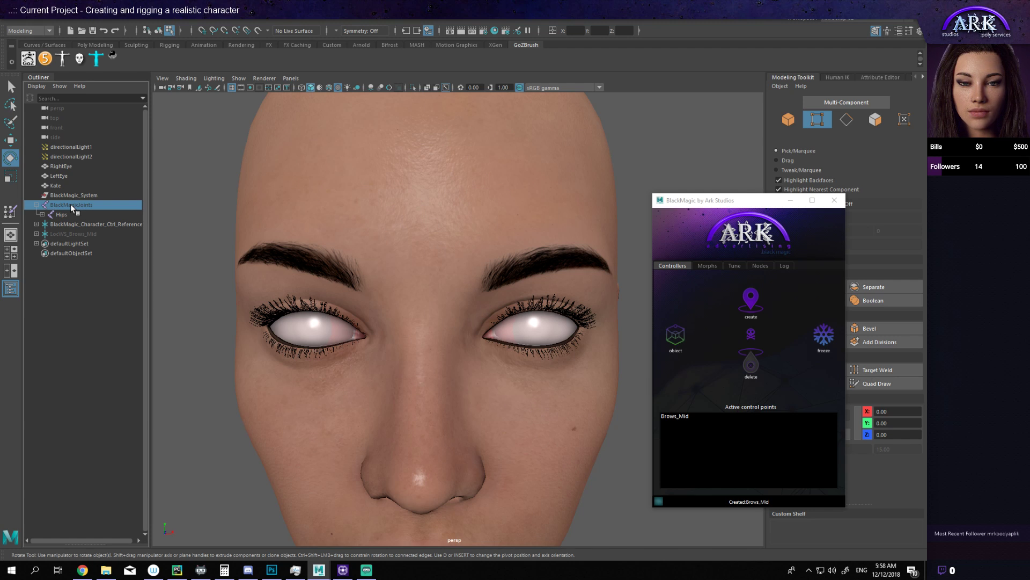
key("shift+h")
left_click_drag(526, 291, 544, 297, "alt")
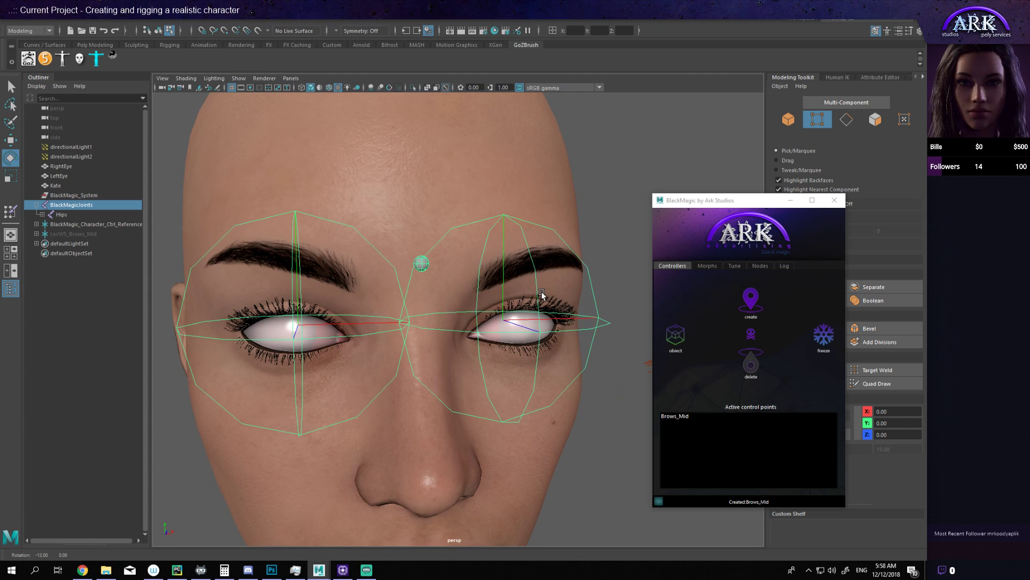
left_click(624, 318)
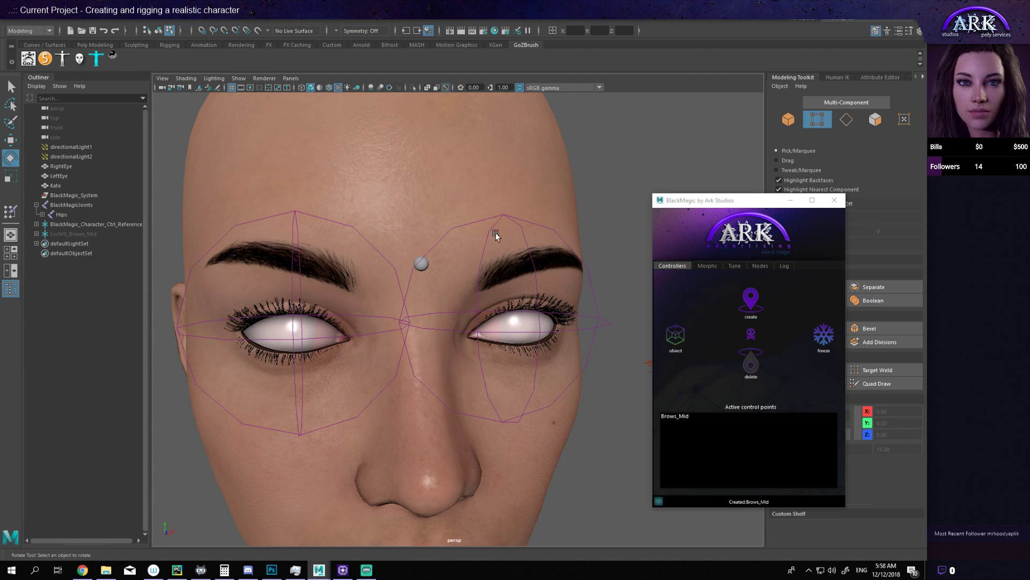
left_click(11, 85)
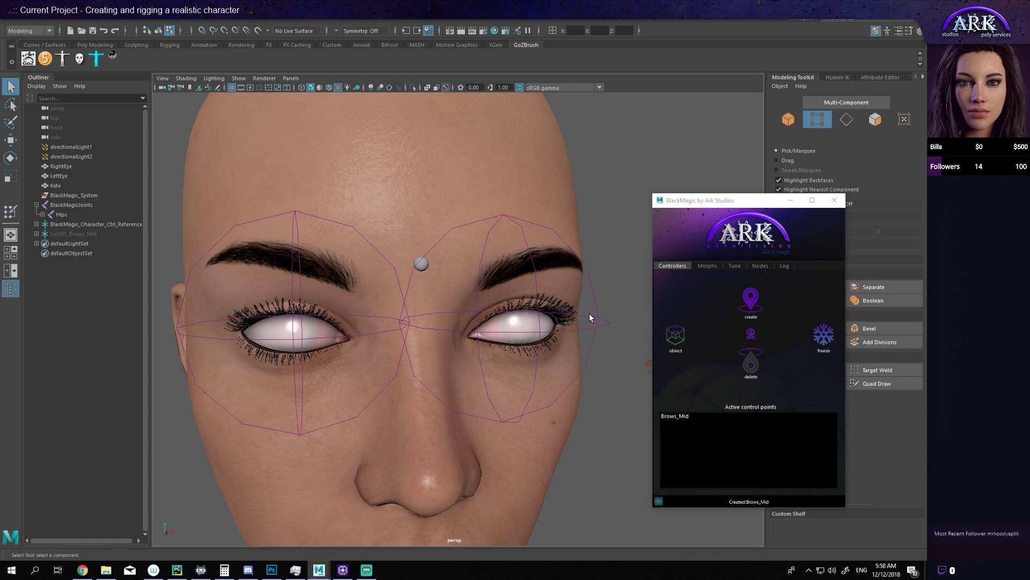
Step: Try to pick the right eye joint on the face, and switch the controllers' freeze mode on and back off
scroll(594, 339, "down", 3)
left_click(304, 326)
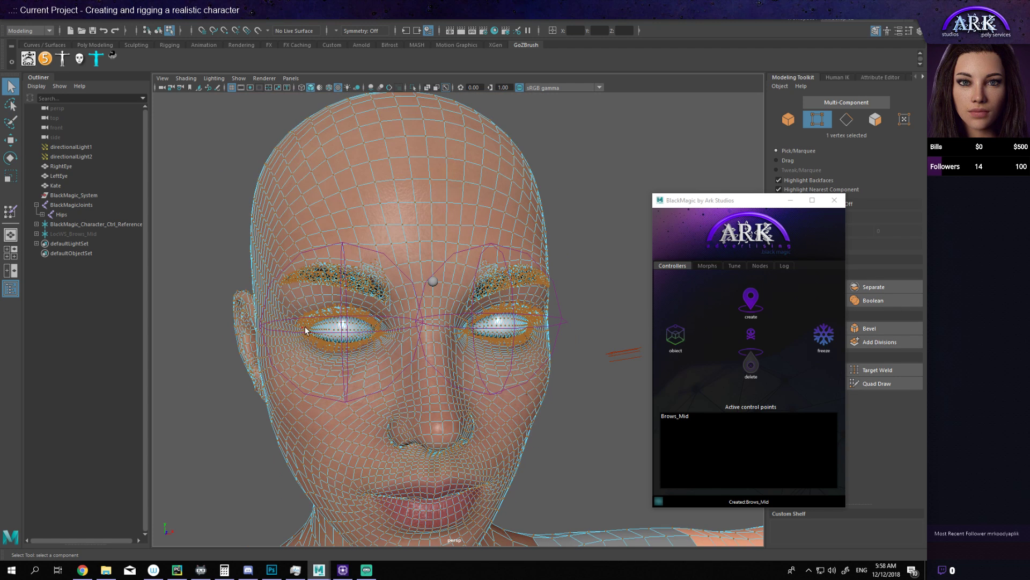
left_click(823, 338)
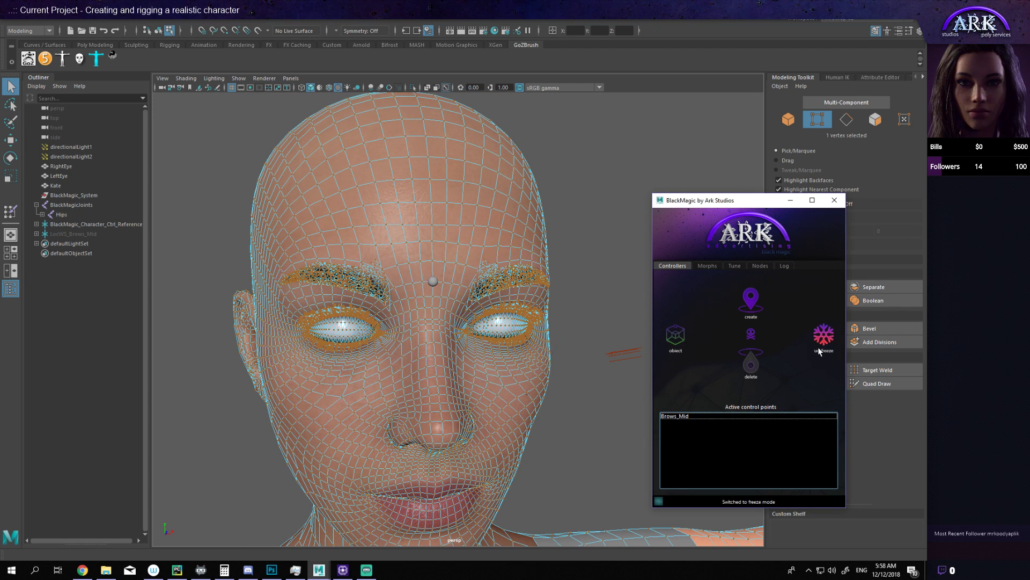
left_click_drag(548, 314, 570, 329)
scroll(578, 332, "up", 3)
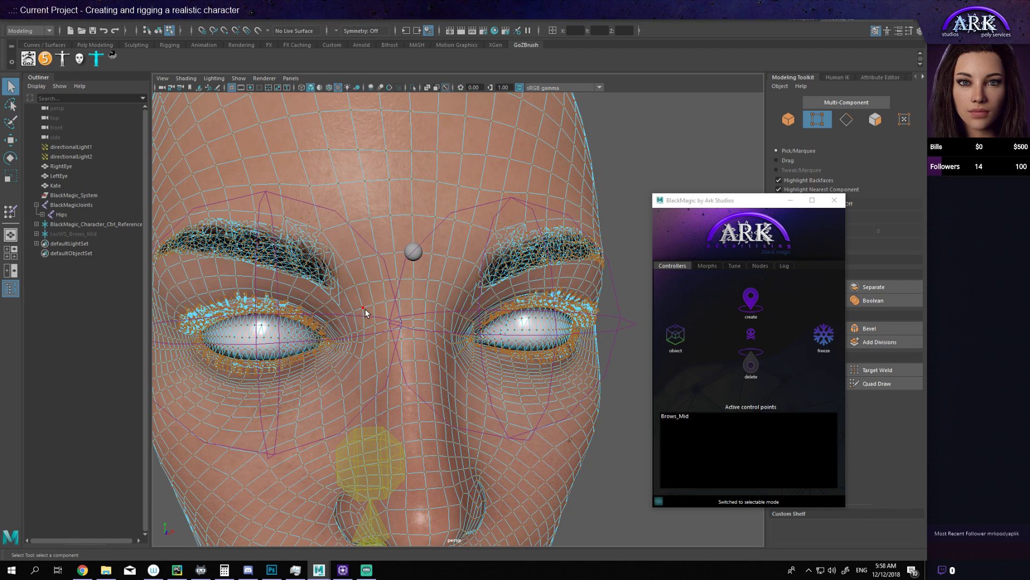
Step: Expand the joint hierarchy in the Outliner from Hips through the spine and neck joints down to Head's children
left_click(42, 214)
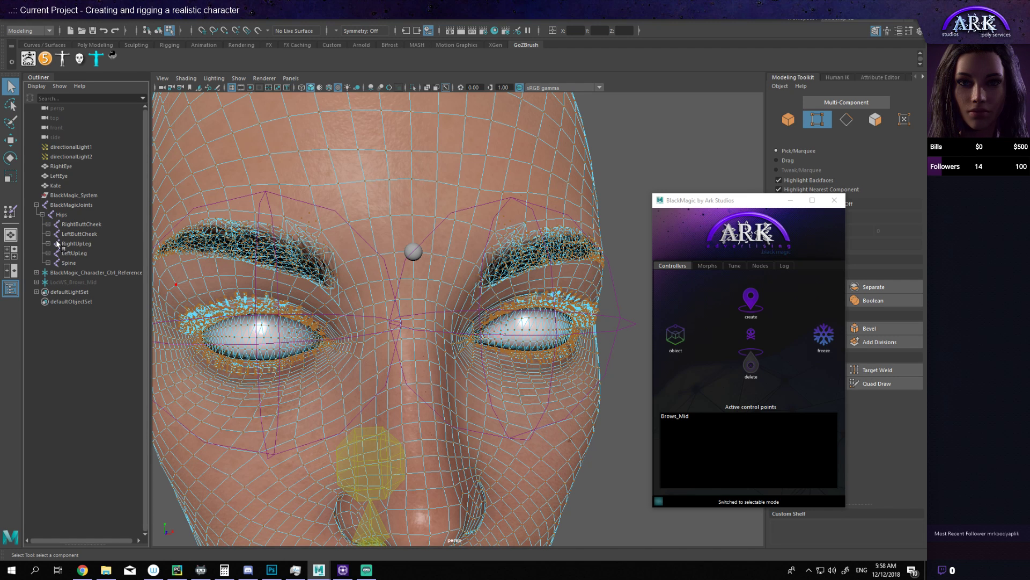
left_click(48, 262)
left_click(54, 272)
left_click(59, 282)
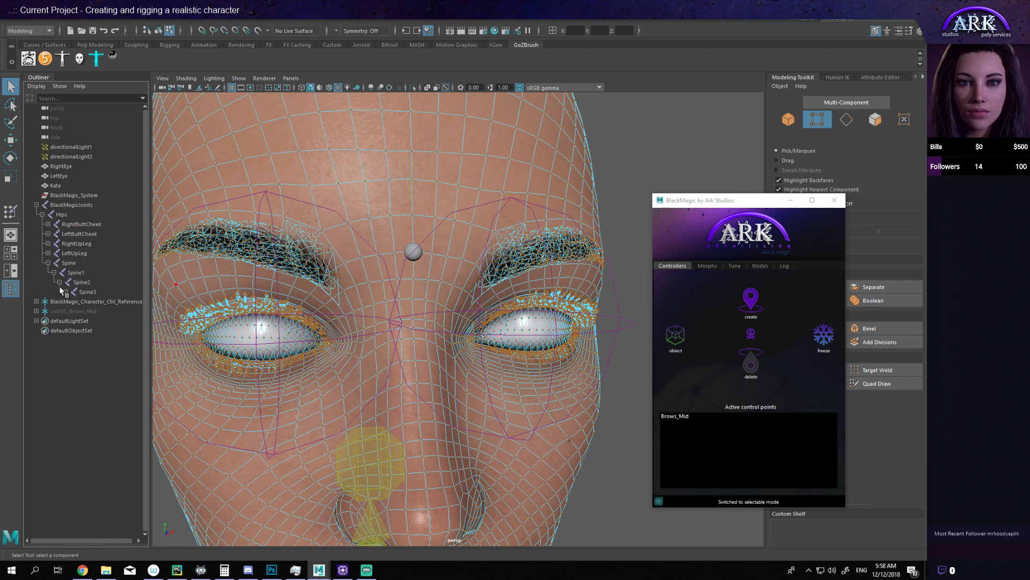
left_click(65, 292)
left_click(70, 330)
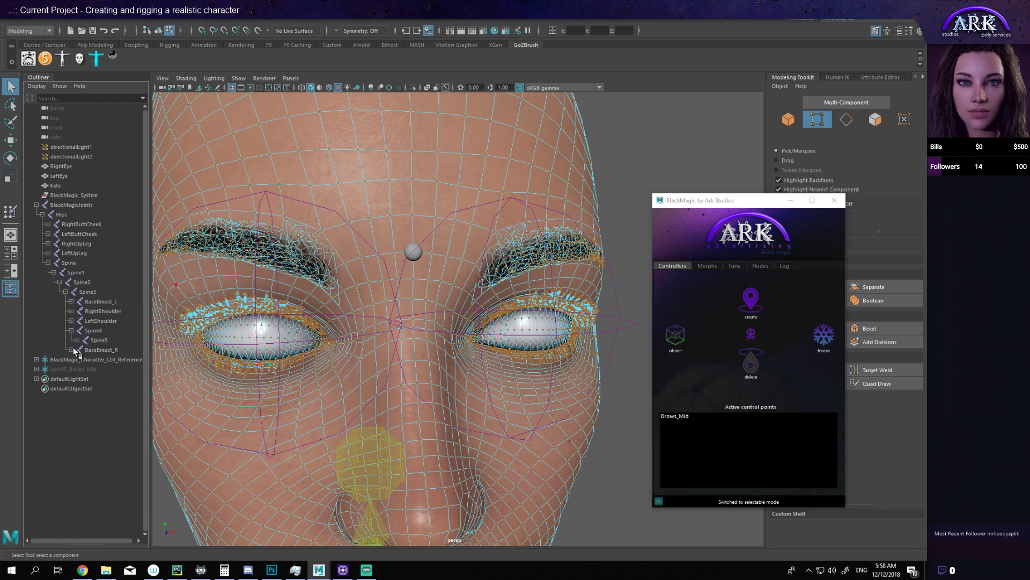
left_click(77, 340)
left_click(82, 349)
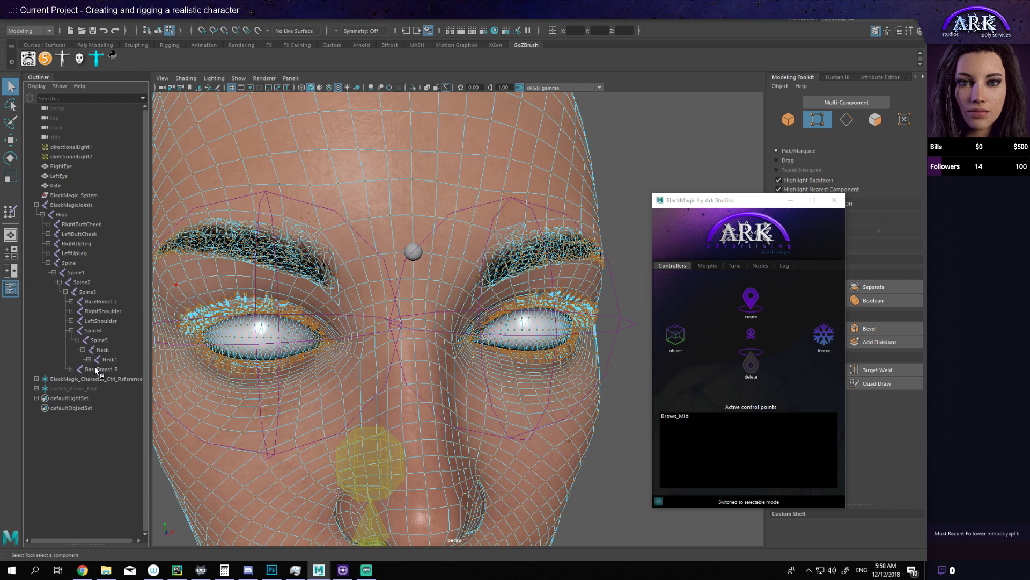
left_click(88, 359)
left_click(94, 369)
Step: Hide the right and left eye joints under the Head joint
left_click(123, 379)
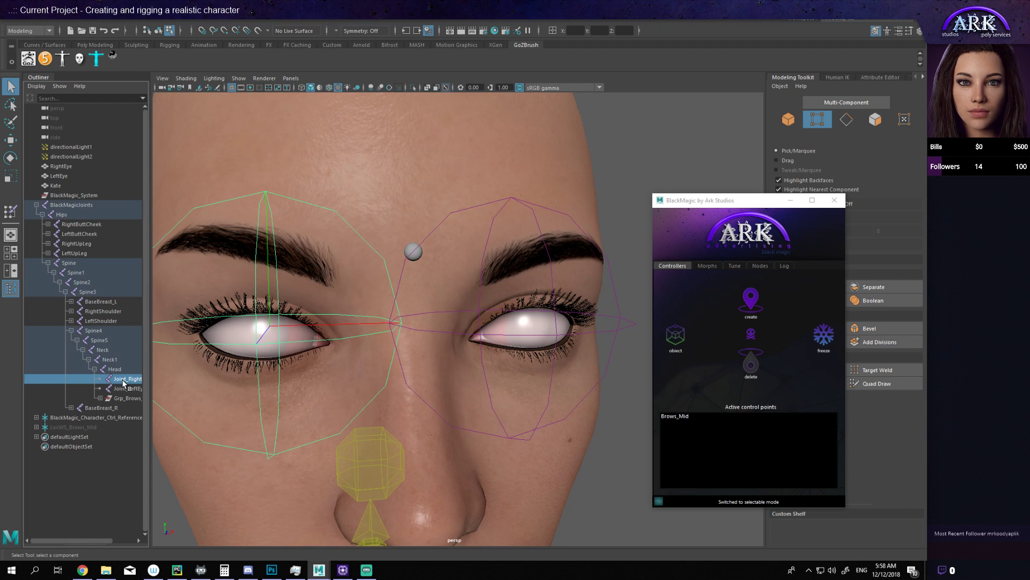
left_click(123, 388, "ctrl")
key("ctrl+h")
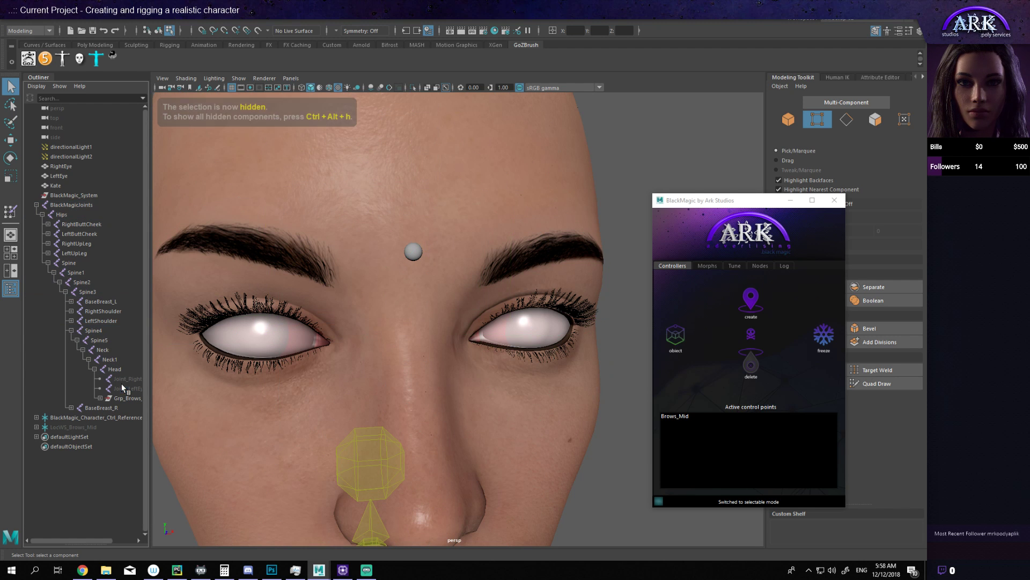
Step: Switch the controllers to freeze mode and check the brow control point on the face from several angles
scroll(430, 385, "down", 3)
middle_click_drag(430, 393, 443, 273, "alt")
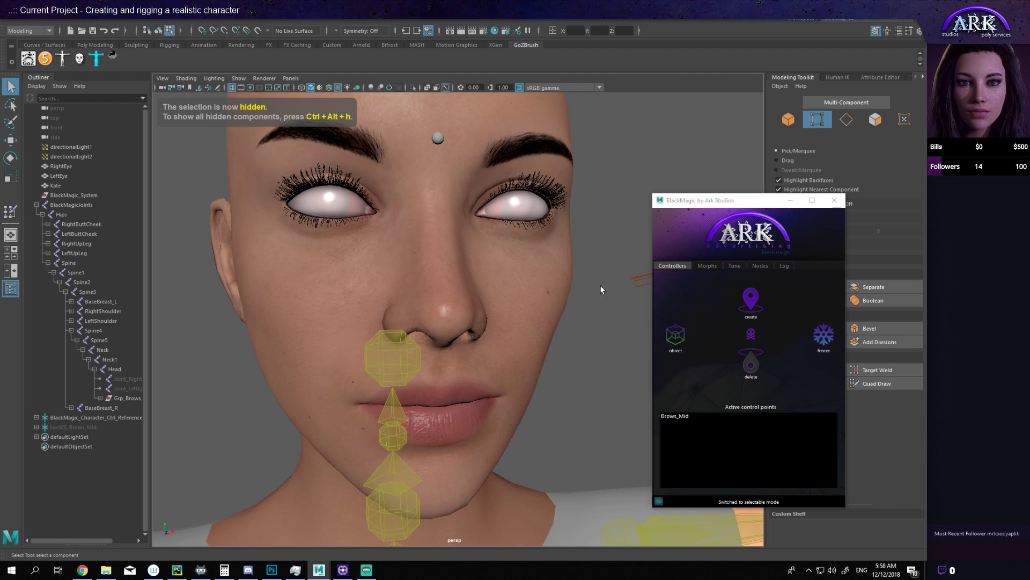
left_click(819, 345)
left_click_drag(432, 257, 442, 179, "alt")
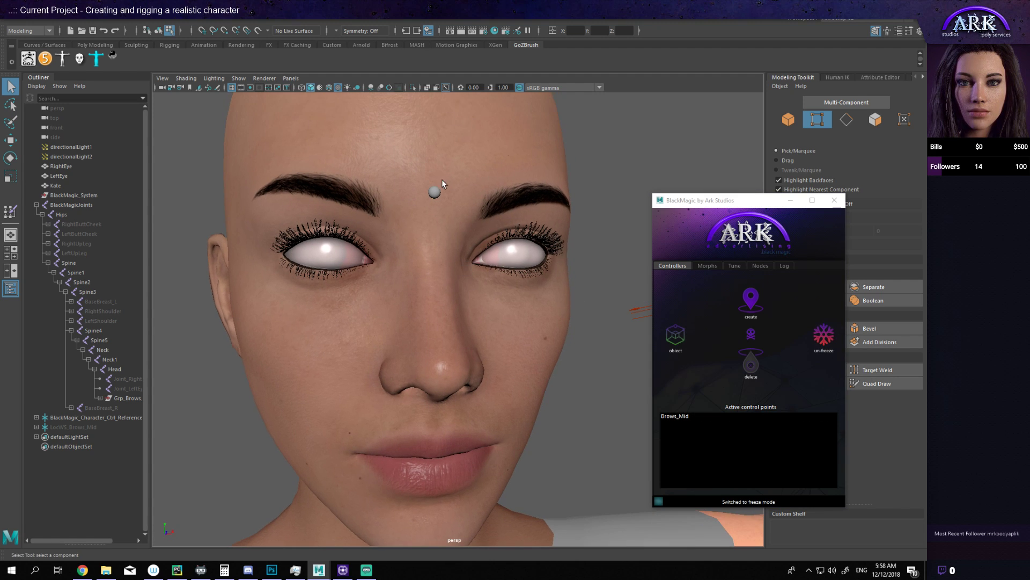
scroll(459, 254, "down", 3)
scroll(457, 301, "up", 2)
mouse_move(455, 329)
left_mouse_down("alt")
mouse_move(429, 322)
mouse_move(454, 317)
left_mouse_up("alt")
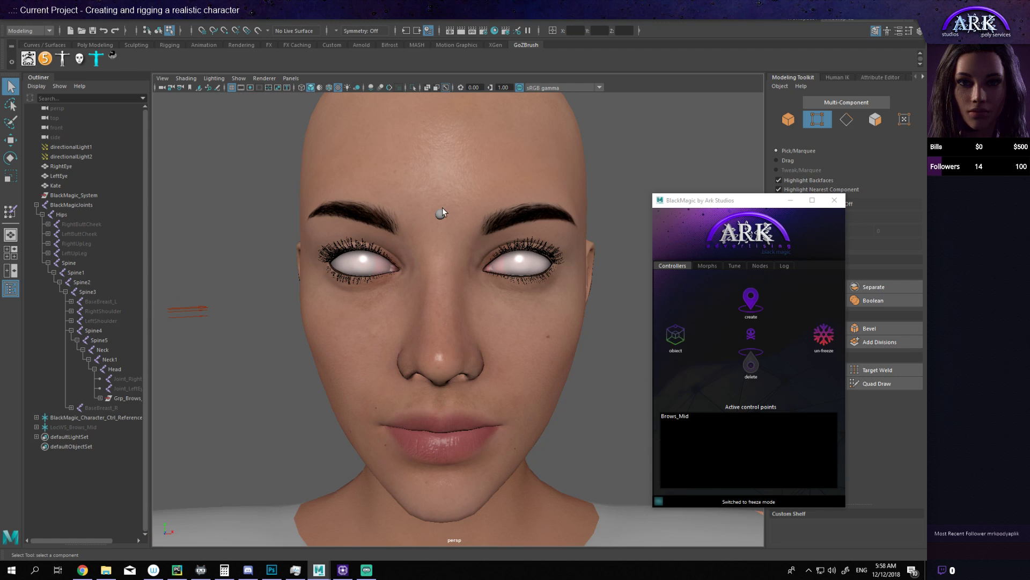
Step: Select the Brows_Mid control point and switch the controllers back to selectable mode
left_click(678, 419)
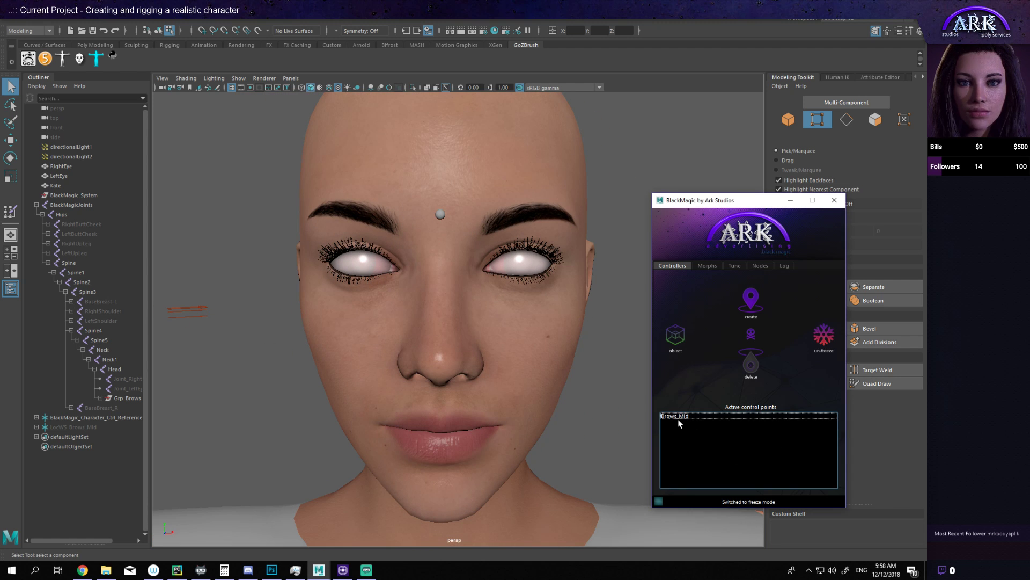
left_click(684, 416)
left_click_drag(452, 309, 410, 303, "alt")
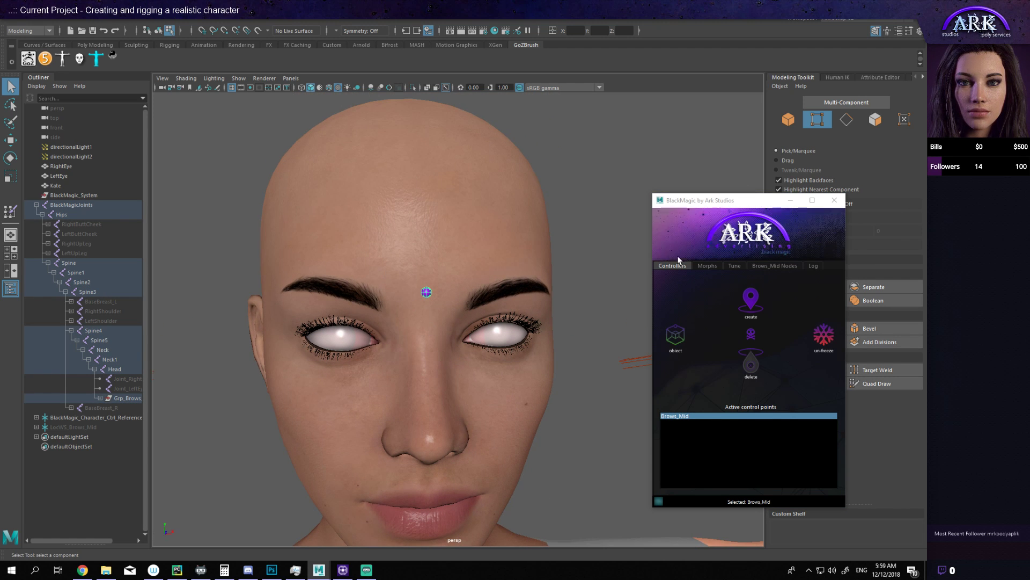
scroll(468, 314, "up", 3)
left_click(822, 335)
scroll(405, 356, "down", 3)
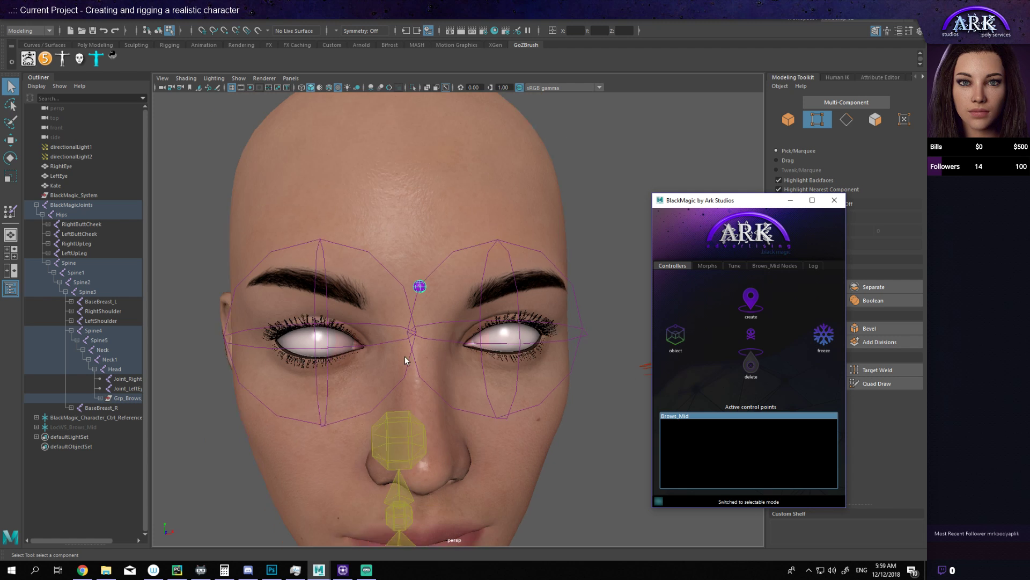
Step: Show the blendshape nodes and preview the Brows_Up_M morph close up on the brows
left_click_drag(404, 356, 506, 386, "alt")
scroll(510, 385, "up", 6)
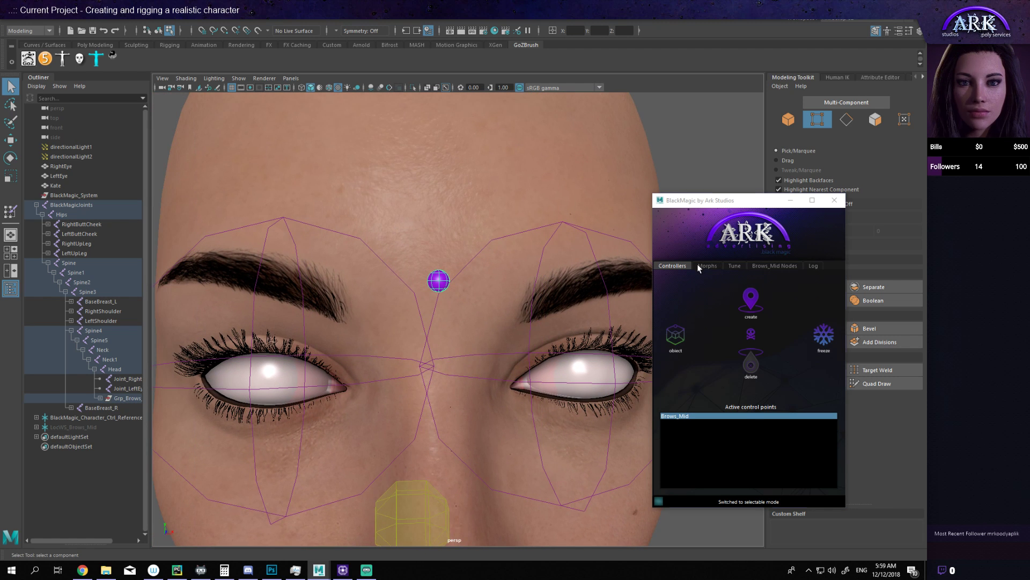
left_click(698, 265)
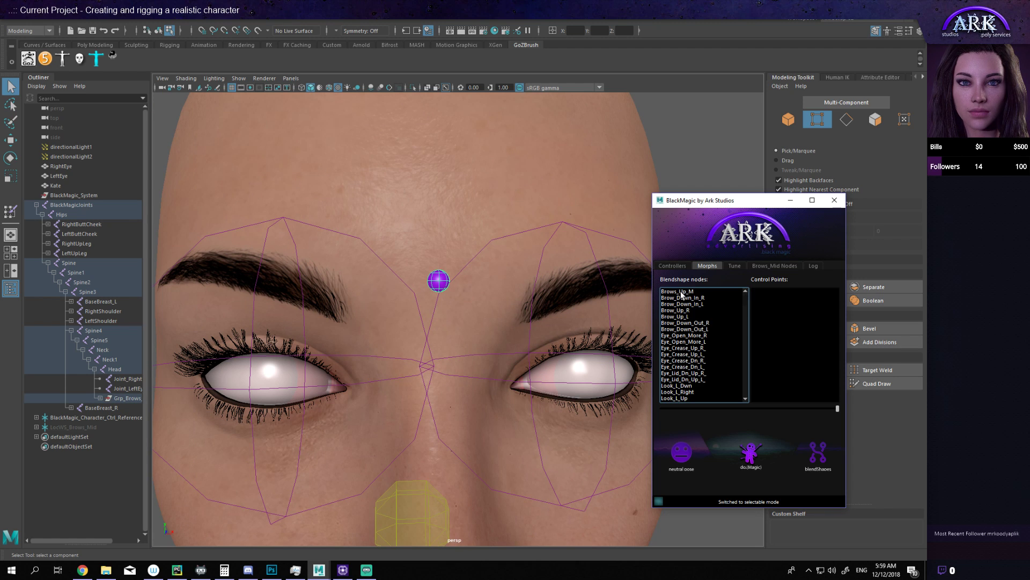
left_click(683, 292)
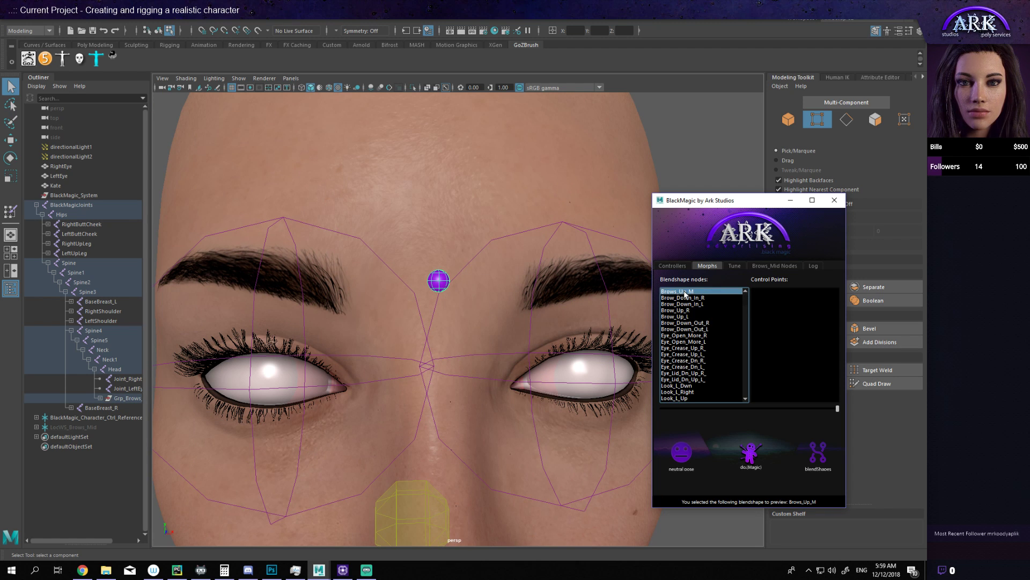
Step: Reopen the morph controllers, load the character's Kate_BsNode blendshapes and preview Brows_Up_M again
left_click(675, 266)
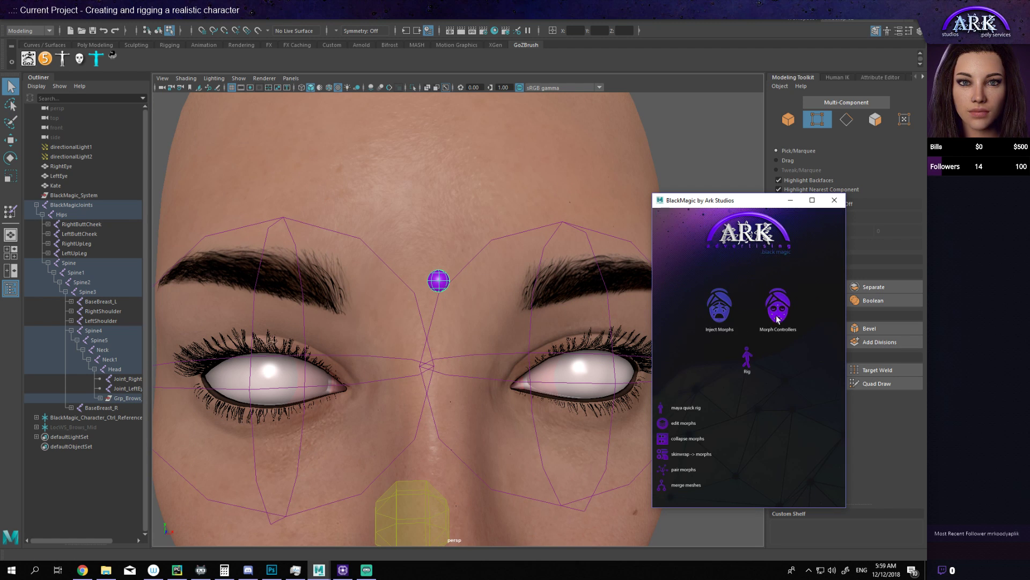
left_click(713, 266)
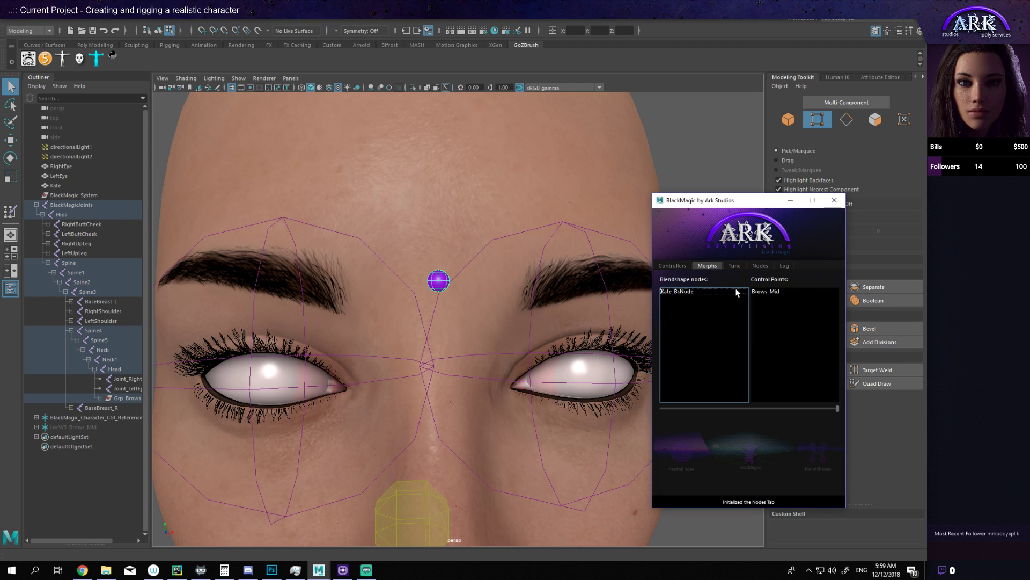
double_click(687, 292)
left_click(688, 293)
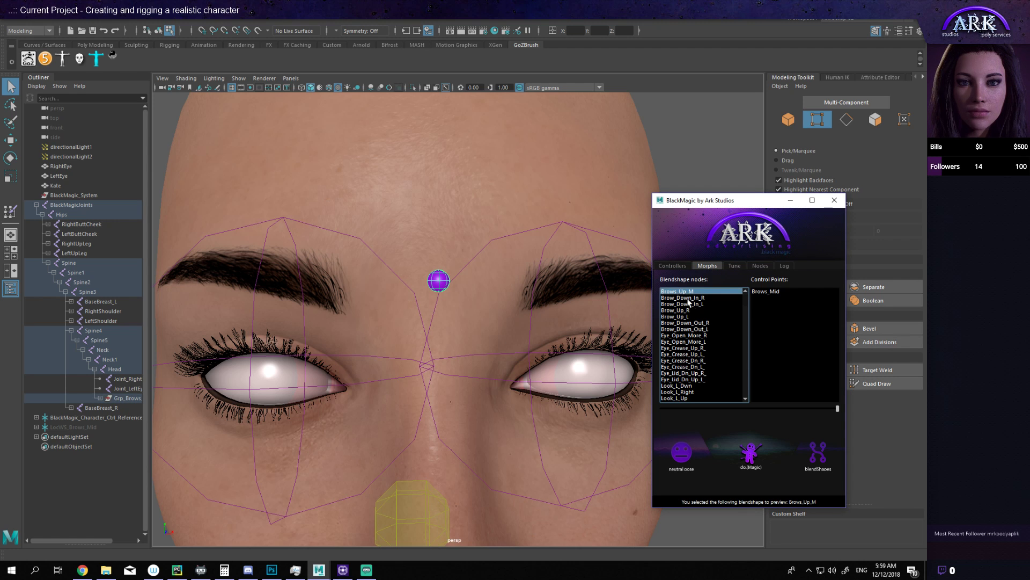
left_click(685, 298)
left_click(685, 292)
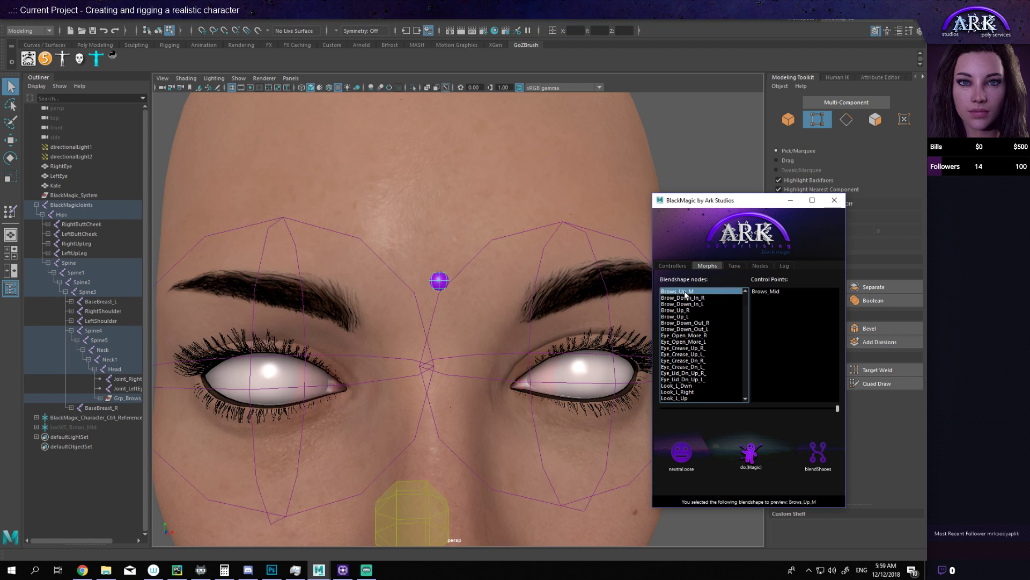
Step: Check the brow morphs against the control point from several angles, previewing Brows_Up_M at morph values 1.0 and -1.0
left_click_drag(485, 322, 540, 323, "alt")
left_click(695, 312)
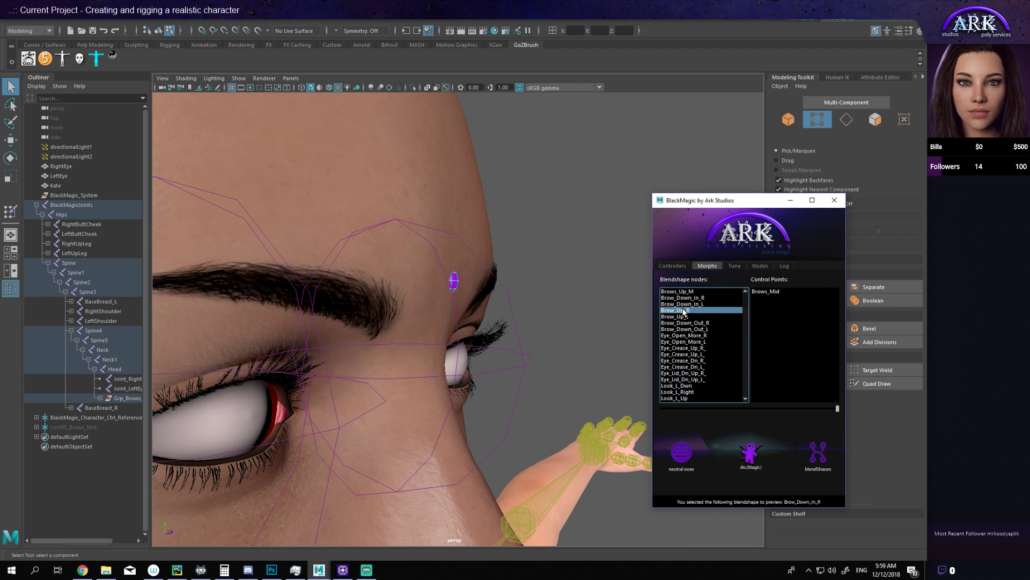
left_click(686, 293)
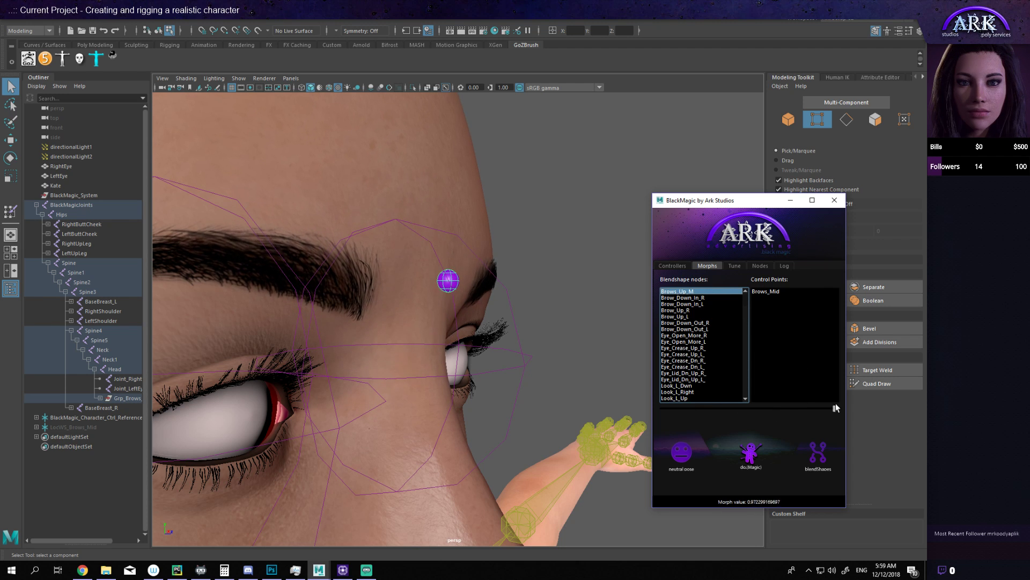
left_click_drag(835, 407, 862, 406)
left_click_drag(415, 378, 509, 372, "alt")
scroll(516, 394, "down", 4)
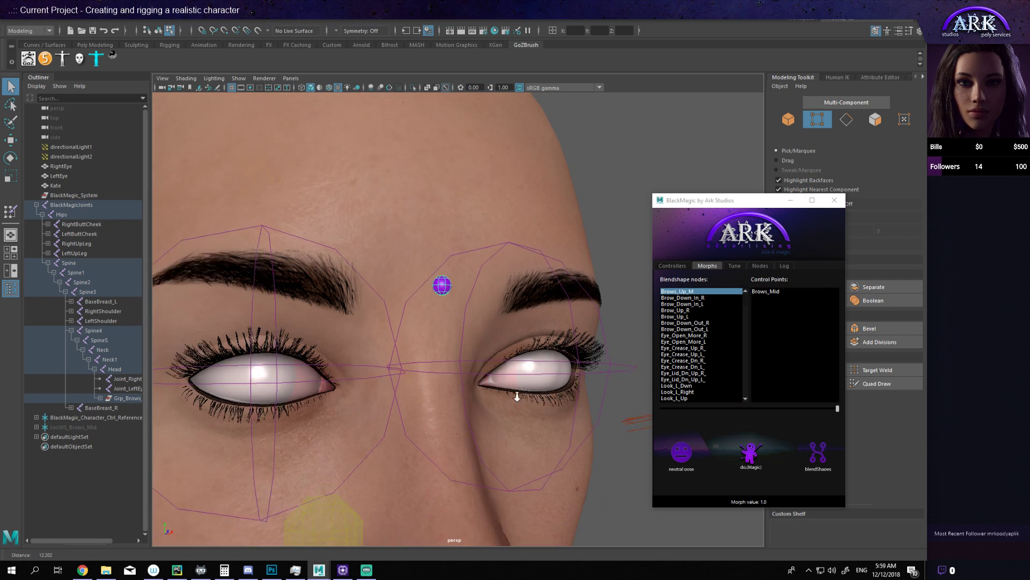
left_click_drag(837, 408, 659, 408)
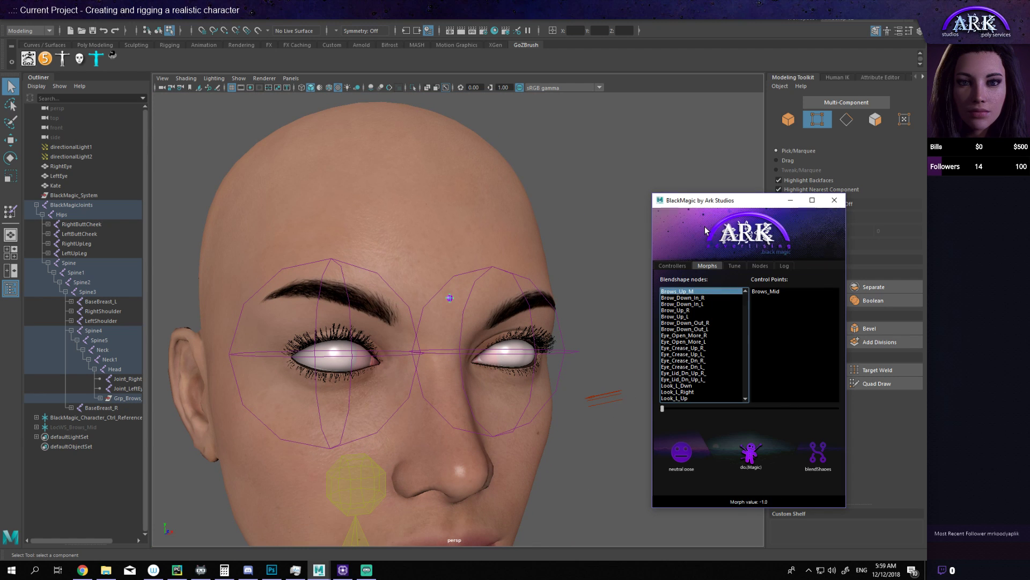
Step: Return to the controllers and switch them to freeze mode and back to selectable mode
left_click(680, 266)
left_click(824, 337)
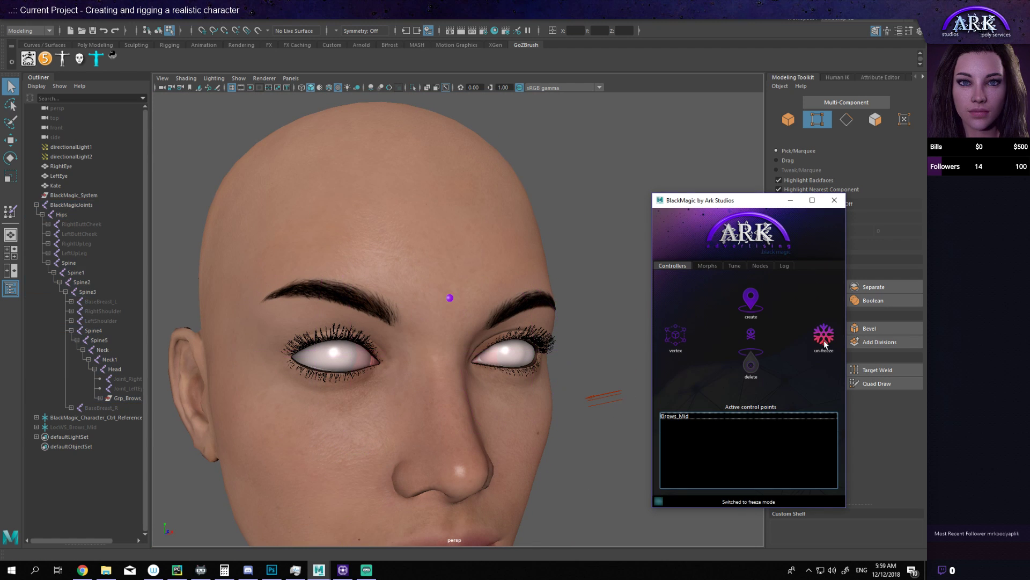
left_click(823, 339)
Step: Select the Brows_Mid control point and delete its controller with all its elements
scroll(462, 366, "down", 3)
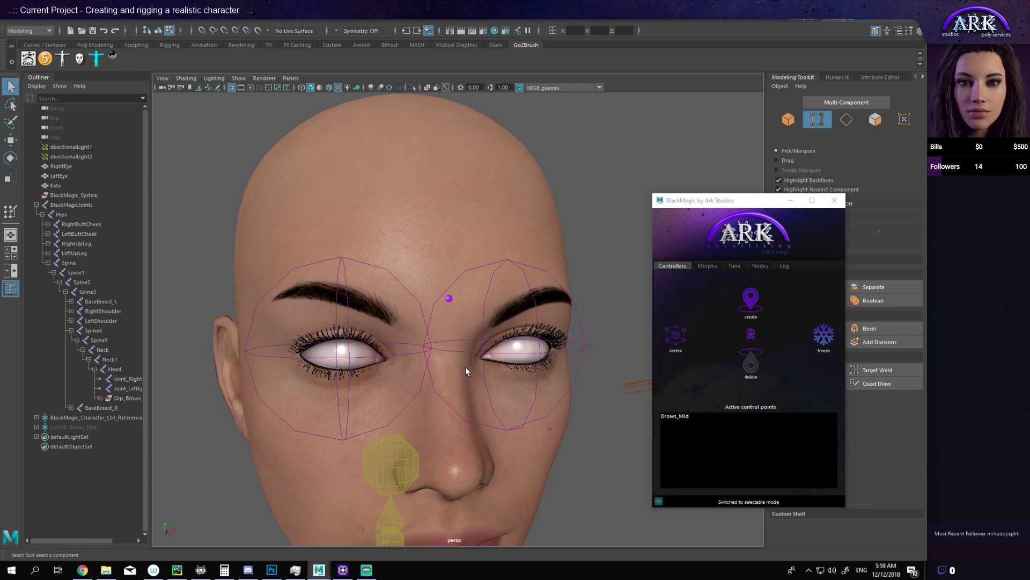
left_click(683, 418)
left_click(675, 416)
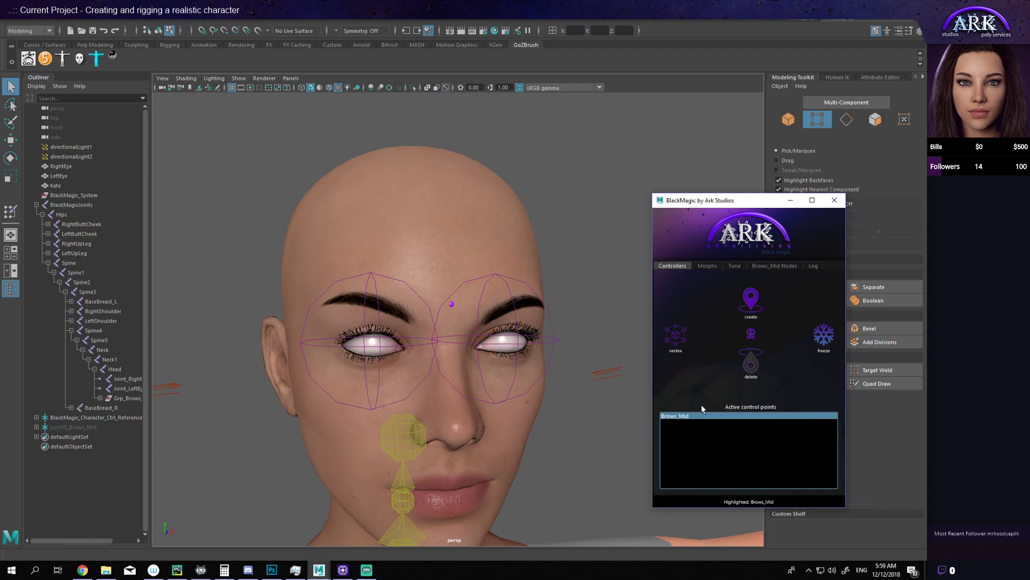
left_click(751, 366)
middle_click_drag(572, 445, 538, 427, "alt")
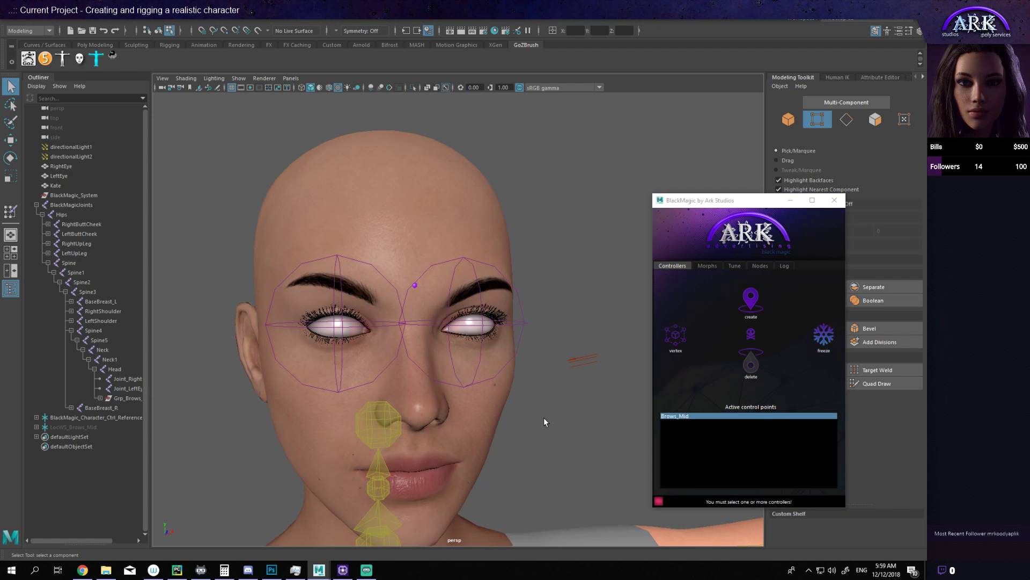
left_click(697, 424)
left_click(687, 417)
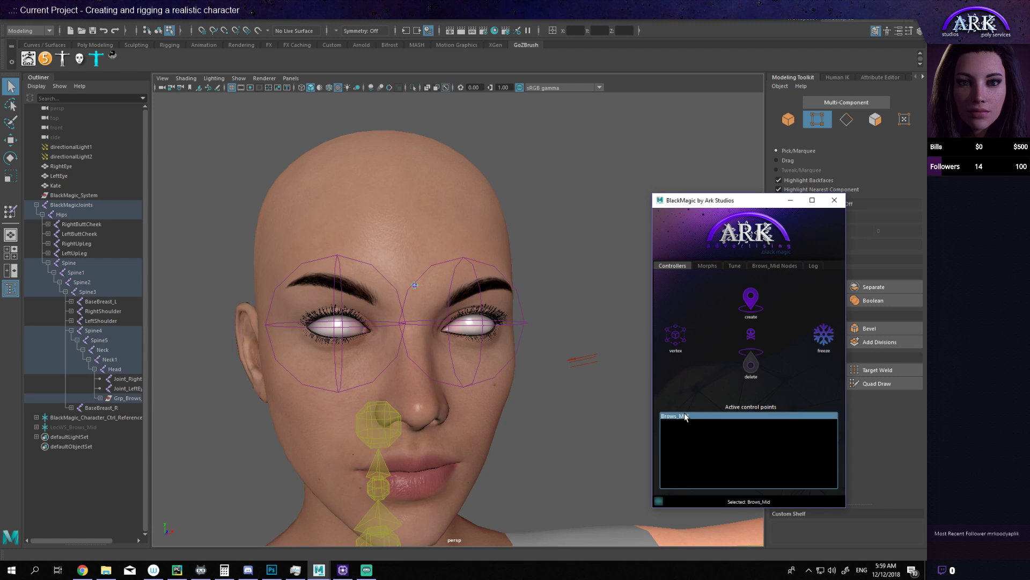
left_click(751, 366)
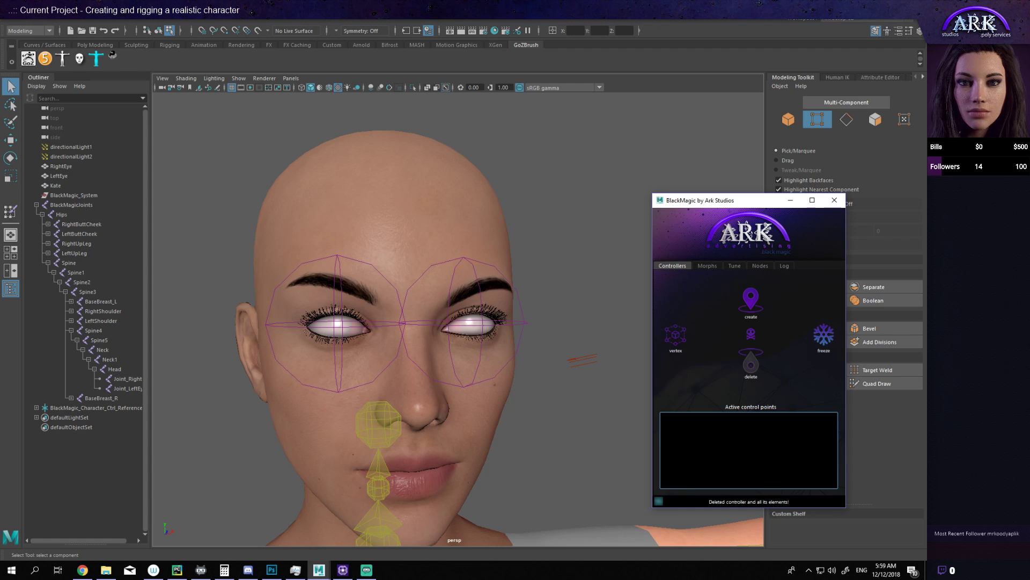